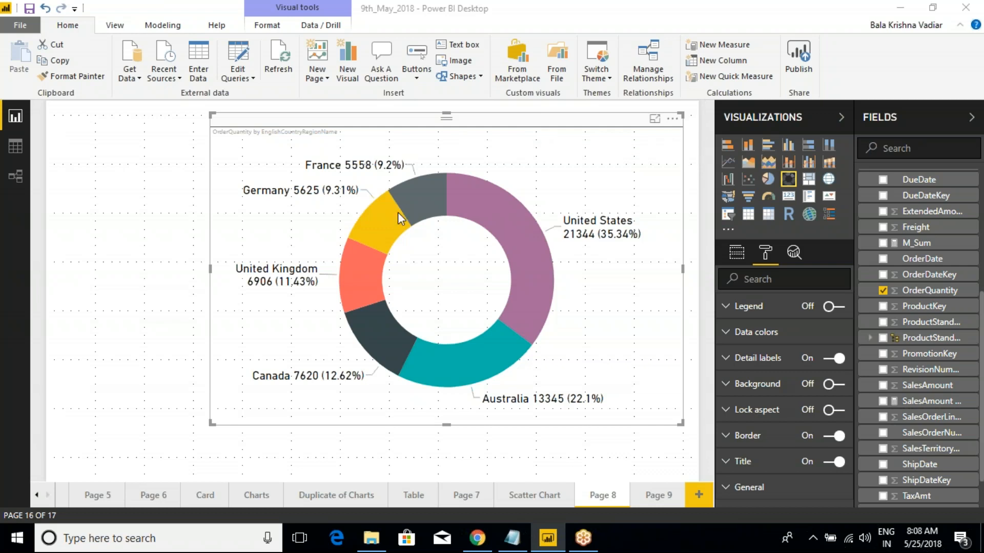
# Switch to the Class Notes in Notepad and move the Funnal entry to the blank line below Donnet, numbering it 23.
pyautogui.moveTo(398, 213)
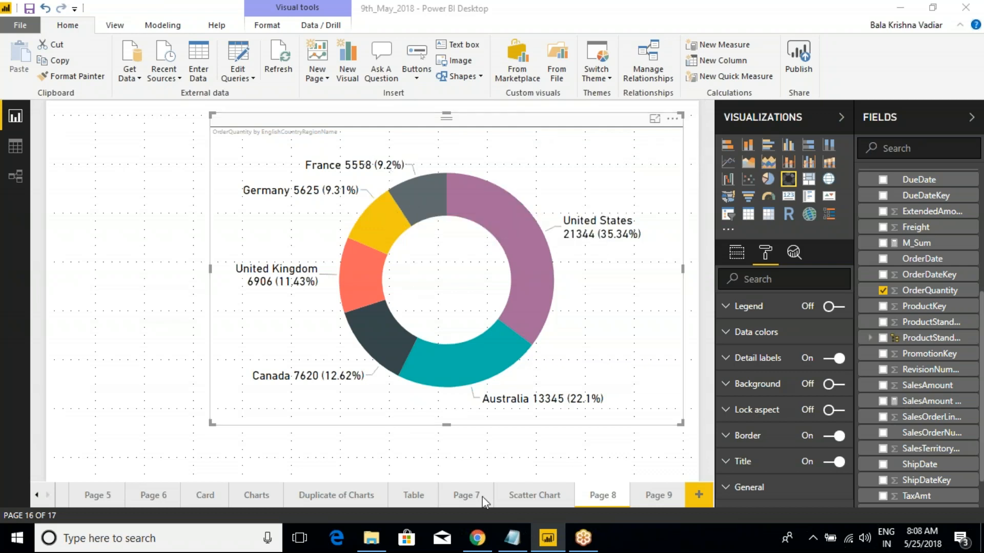
pyautogui.click(511, 539)
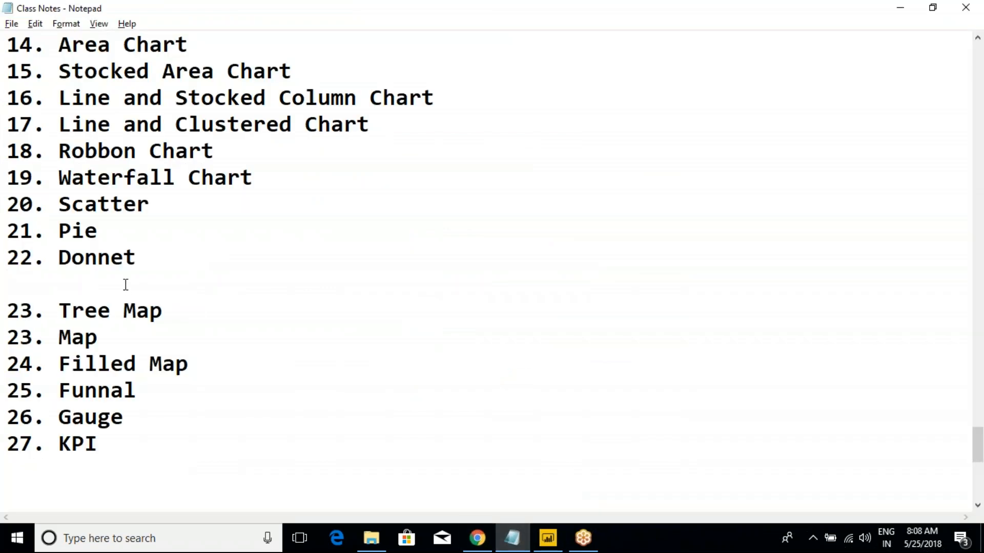
pyautogui.moveTo(59, 151); pyautogui.dragTo(151, 251)
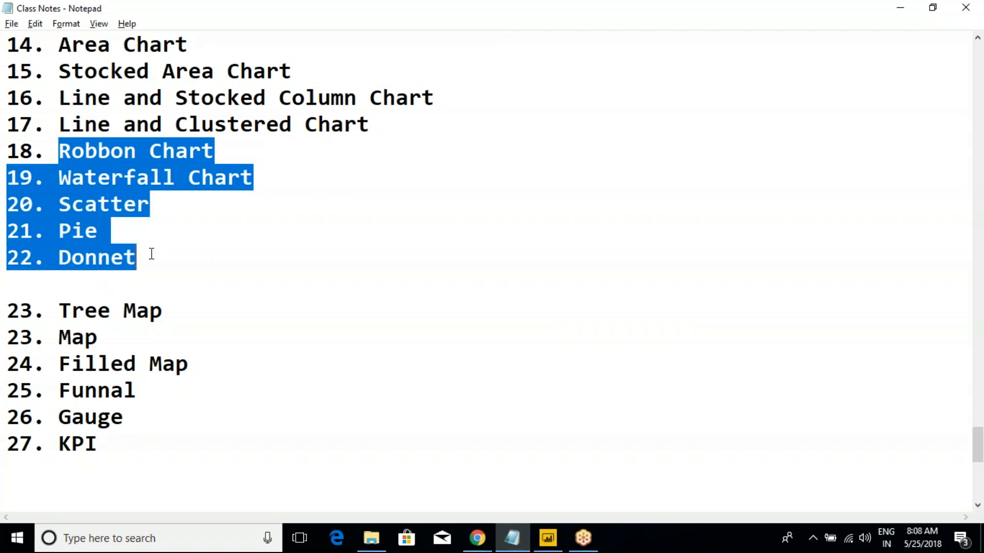
pyautogui.click(151, 254)
pyautogui.moveTo(137, 396); pyautogui.dragTo(7, 396)
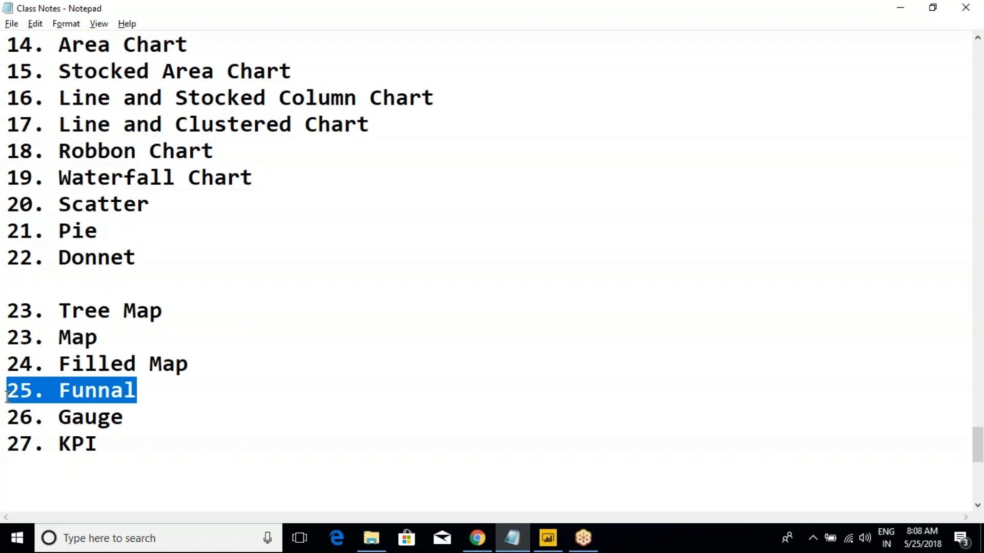
pyautogui.hotkey('ctrl', 'x')
pyautogui.click(57, 284)
pyautogui.hotkey('ctrl', 'v')
pyautogui.click(30, 289)
pyautogui.press('BackSpace')
pyautogui.write('3')
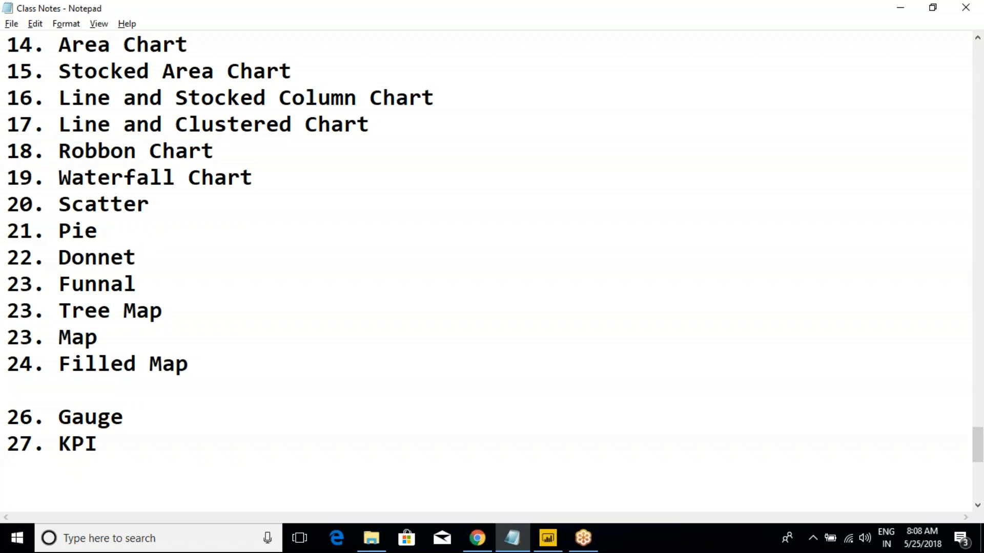
# Renumber the entries after Funnal: Tree Map 24, Map 25, Filled Map 26, Gauge 27 and KPI 28.
pyautogui.press('BackSpace')
pyautogui.write('4')
pyautogui.press('Down')
pyautogui.press('BackSpace')
pyautogui.write('5')
pyautogui.press('Down')
pyautogui.press('BackSpace')
pyautogui.write('6')
pyautogui.press('Down')
pyautogui.press('Down')
pyautogui.press('Right')
pyautogui.press('Up')
pyautogui.press('Delete')
pyautogui.write('7')
pyautogui.press('Down')
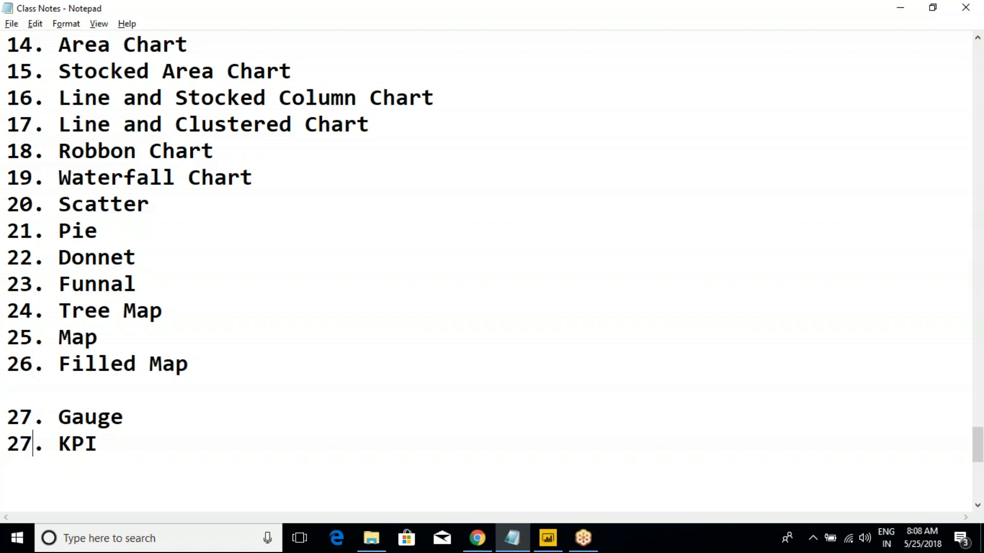
pyautogui.press('BackSpace')
pyautogui.write('8')
# Set the Funnal entry apart with blank lines above and below it, and remove the blank line between Filled Map and Gauge.
pyautogui.click(152, 259)
pyautogui.press('Return')
pyautogui.click(151, 308)
pyautogui.press('Return')
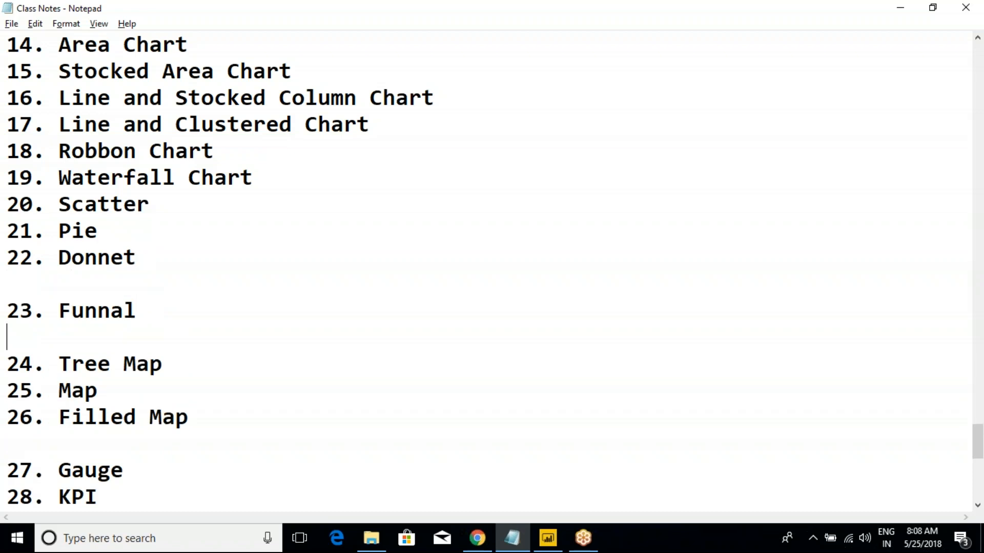
pyautogui.scroll(-1, 129, 359)
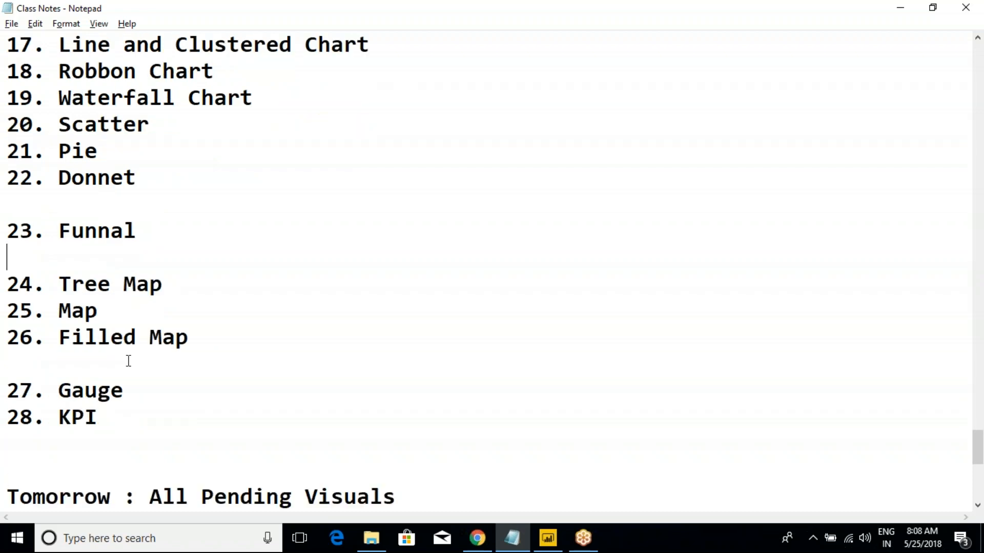
pyautogui.click(94, 363)
pyautogui.press('Delete')
# Review the listed visuals from Funnal to KPI in the class notes.
pyautogui.click(116, 252)
pyautogui.moveTo(130, 235); pyautogui.dragTo(8, 238)
pyautogui.moveTo(205, 336); pyautogui.dragTo(19, 295)
pyautogui.click(19, 294)
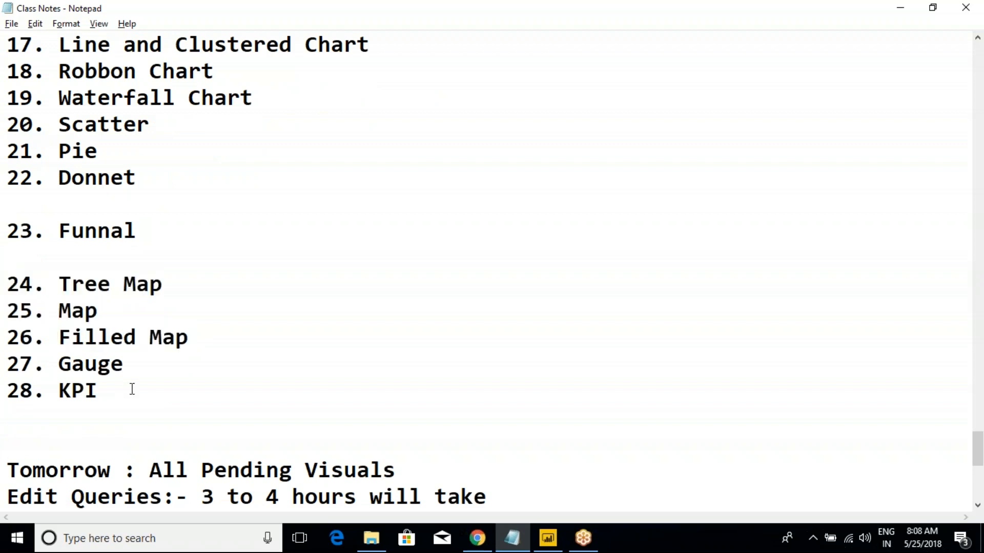
pyautogui.moveTo(97, 390); pyautogui.dragTo(8, 233)
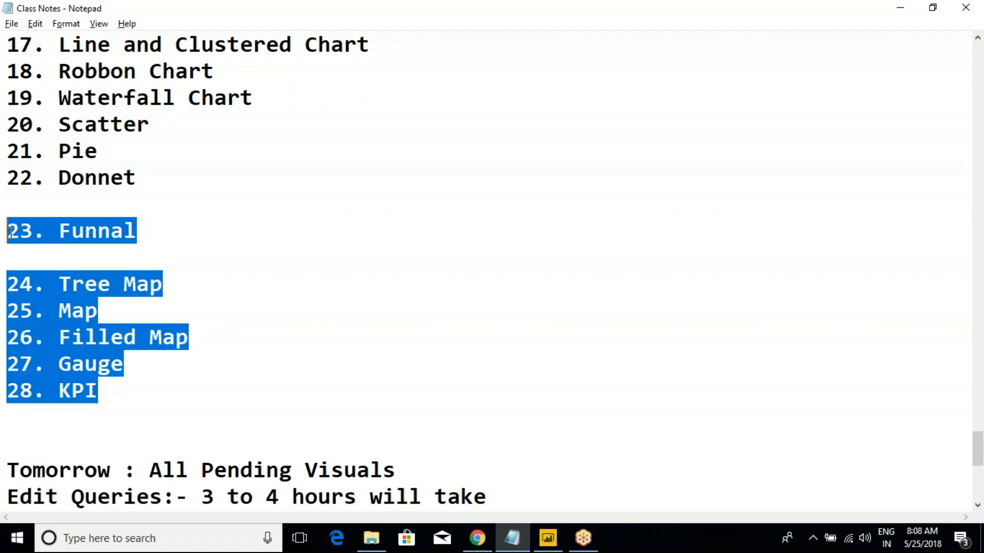
pyautogui.click(73, 260)
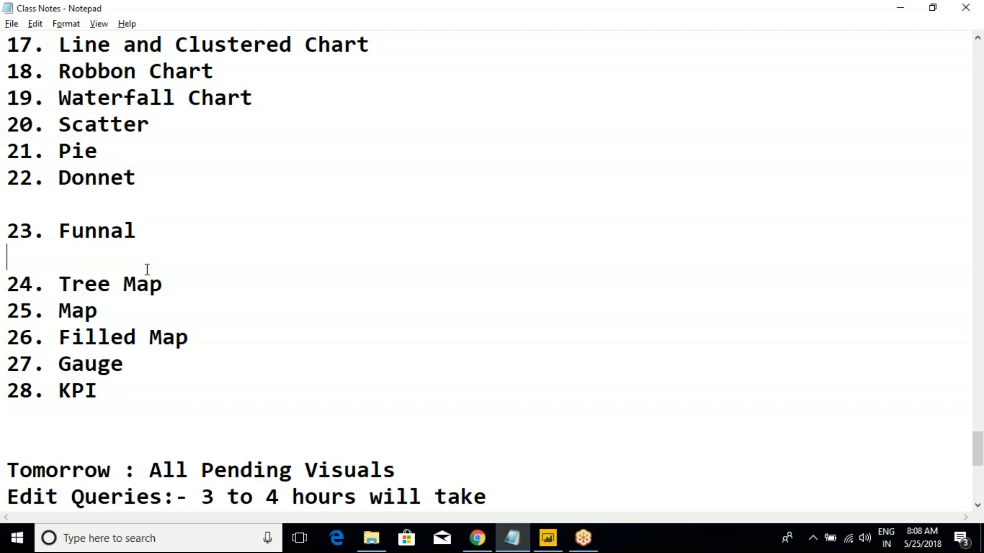
pyautogui.moveTo(75, 233); pyautogui.dragTo(125, 230)
pyautogui.click(126, 225)
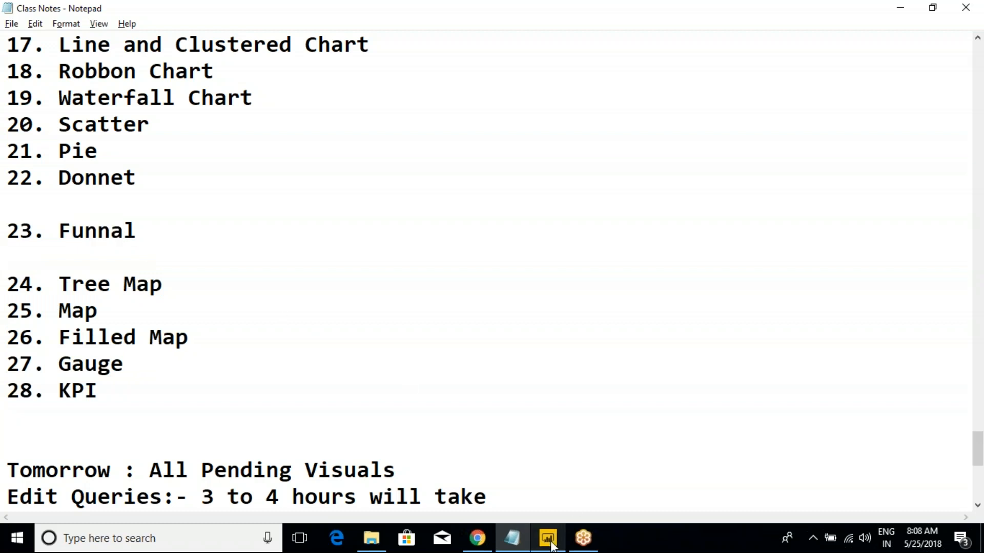
# Switch to Power BI Desktop and convert the donut chart on Page 8 to a funnel chart.
pyautogui.click(541, 452)
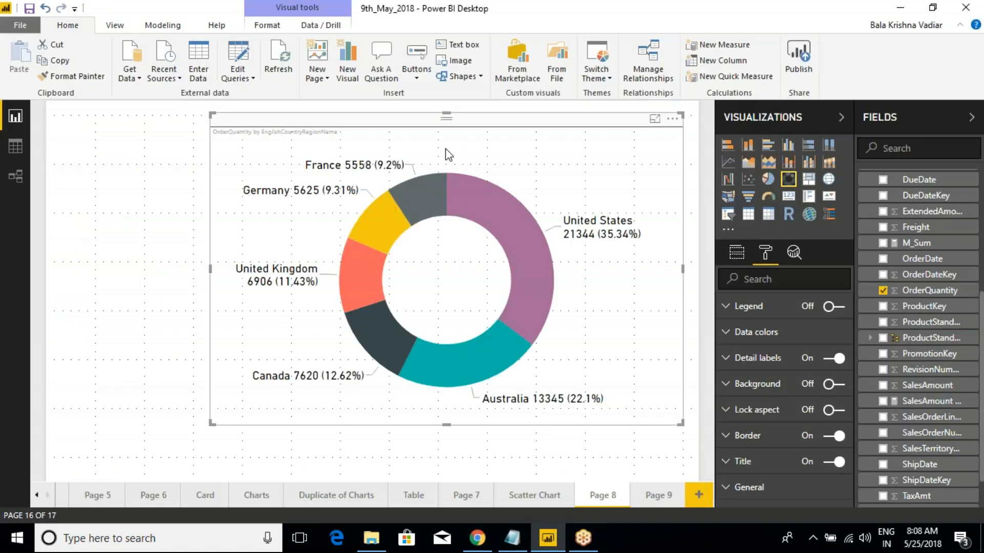
pyautogui.click(731, 253)
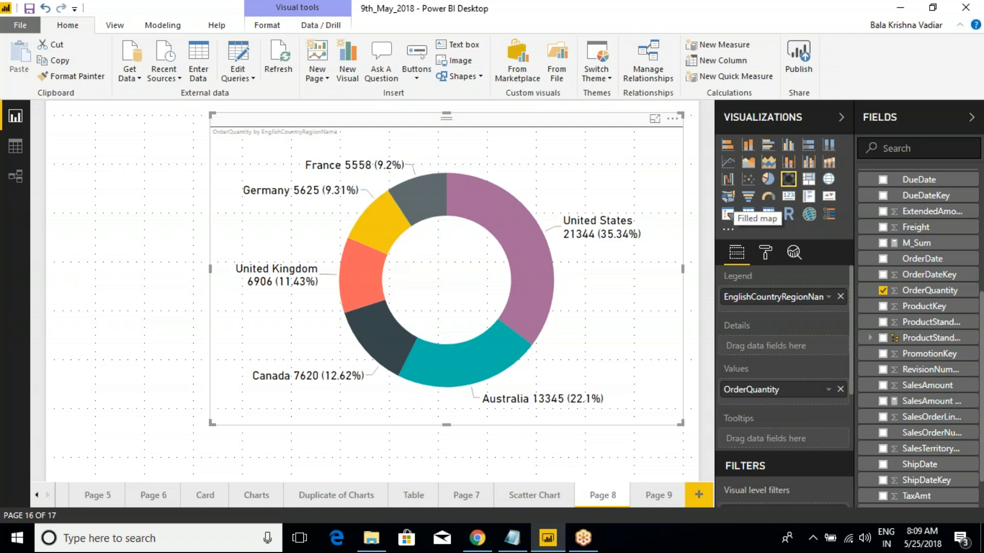
pyautogui.click(750, 203)
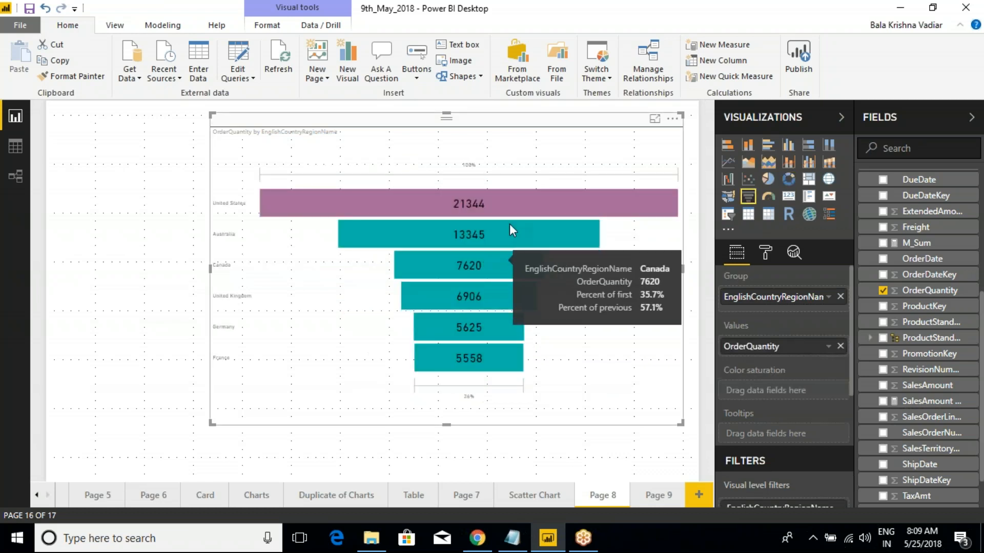
# Slightly increase the text size of the funnel chart's data labels.
pyautogui.click(766, 254)
pyautogui.scroll(-1, 759, 405)
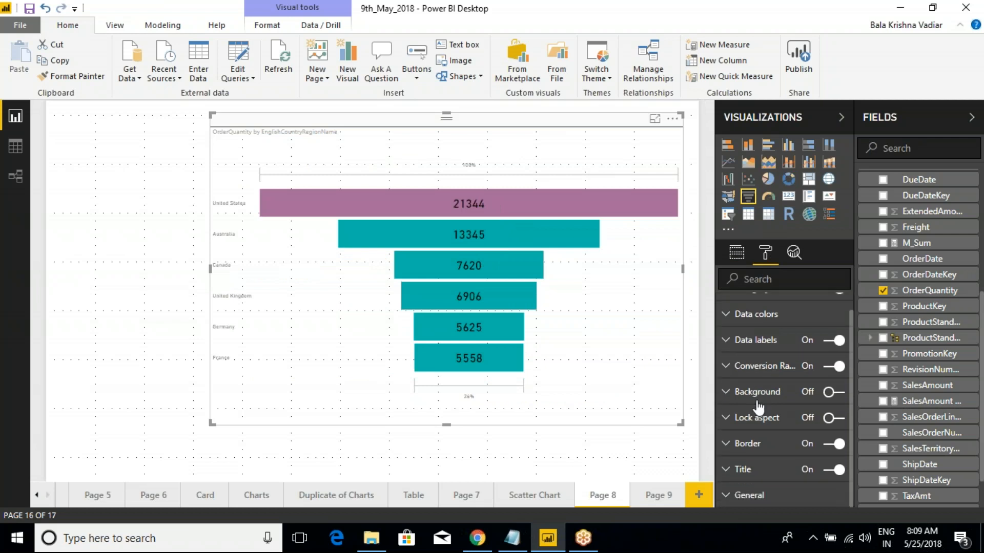
pyautogui.scroll(1, 758, 405)
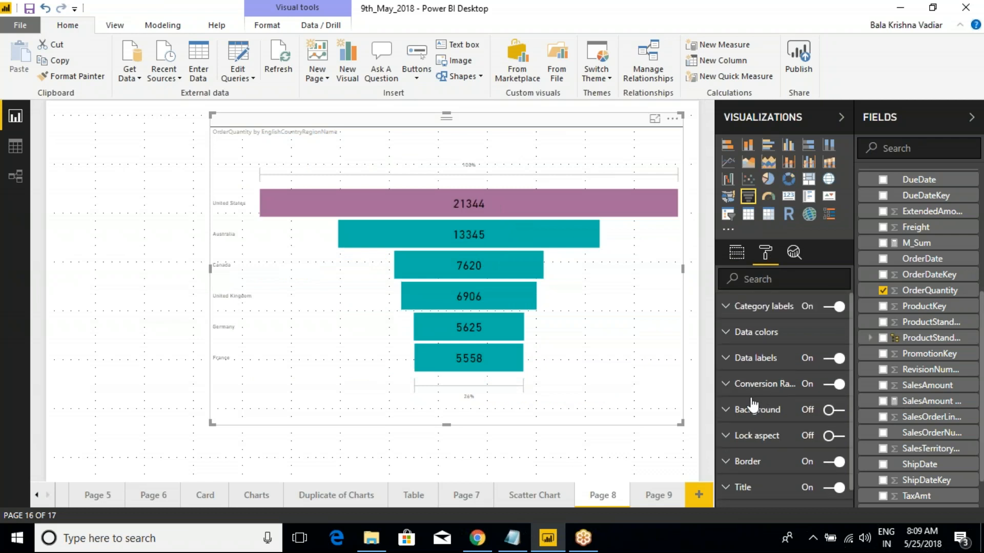
pyautogui.click(727, 357)
pyautogui.scroll(-5, 770, 423)
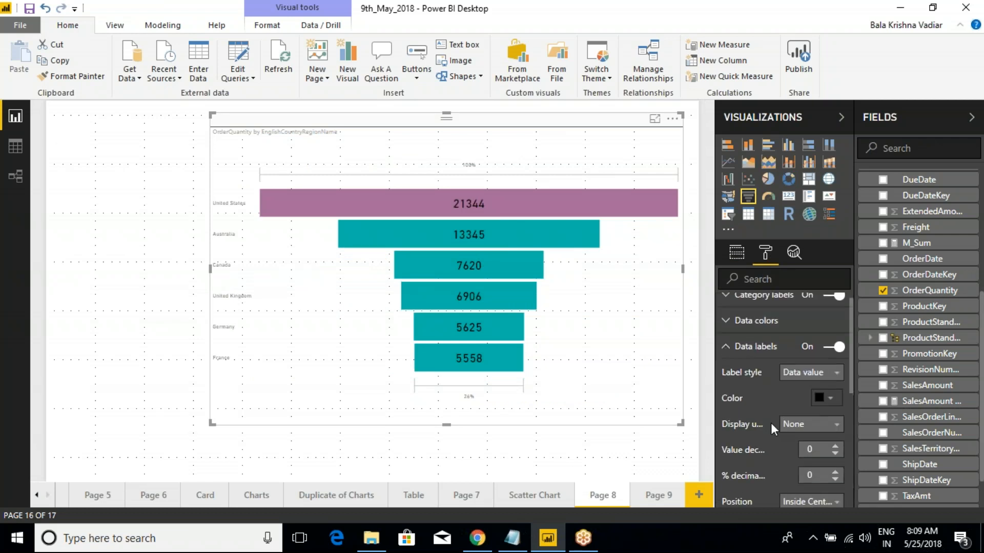
pyautogui.click(836, 391)
pyautogui.click(835, 391)
pyautogui.click(835, 390)
pyautogui.scroll(4, 758, 389)
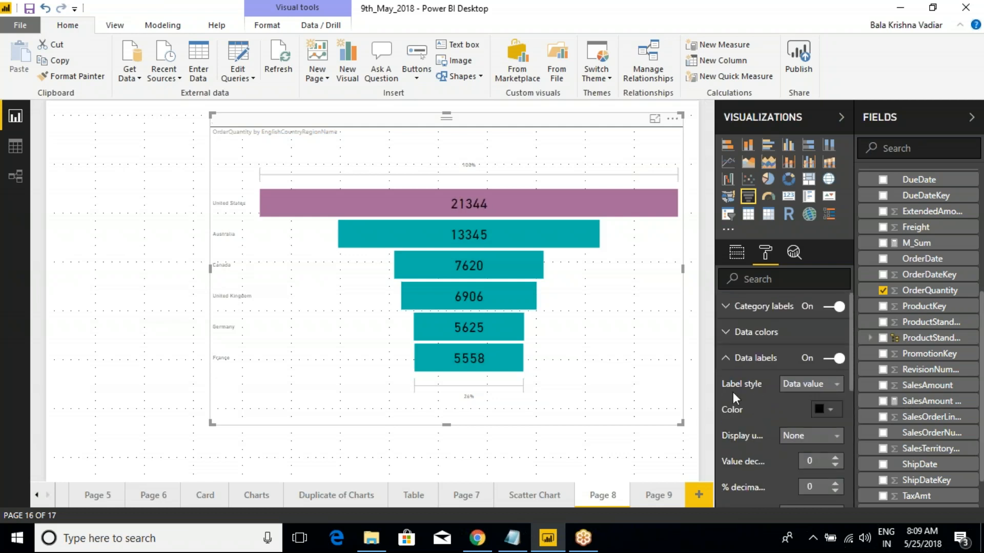
pyautogui.click(727, 360)
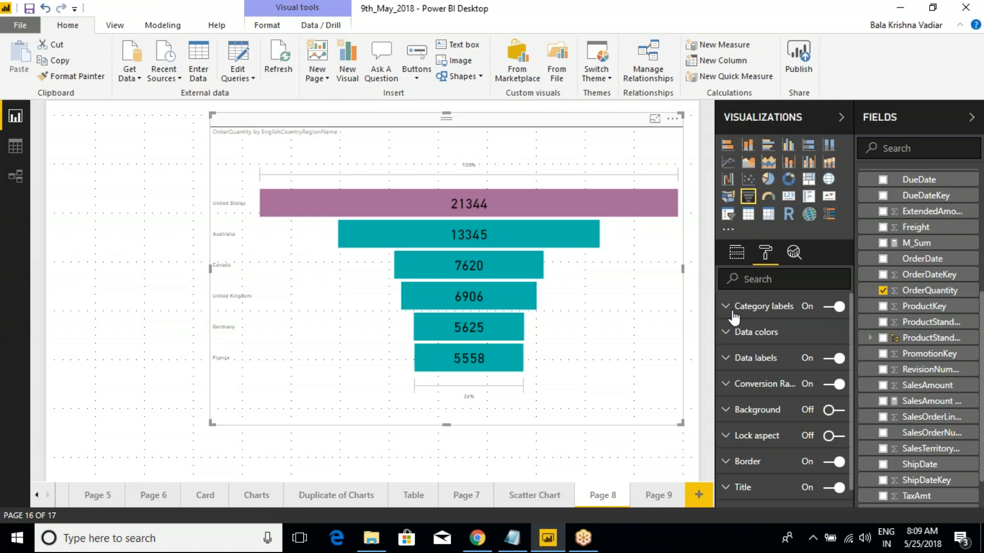
# Format the funnel chart's category labels with text size 17 and black color.
pyautogui.click(726, 306)
pyautogui.click(835, 354)
pyautogui.click(835, 355)
pyautogui.click(835, 355)
pyautogui.click(835, 354)
pyautogui.click(835, 355)
pyautogui.click(835, 354)
pyautogui.click(826, 332)
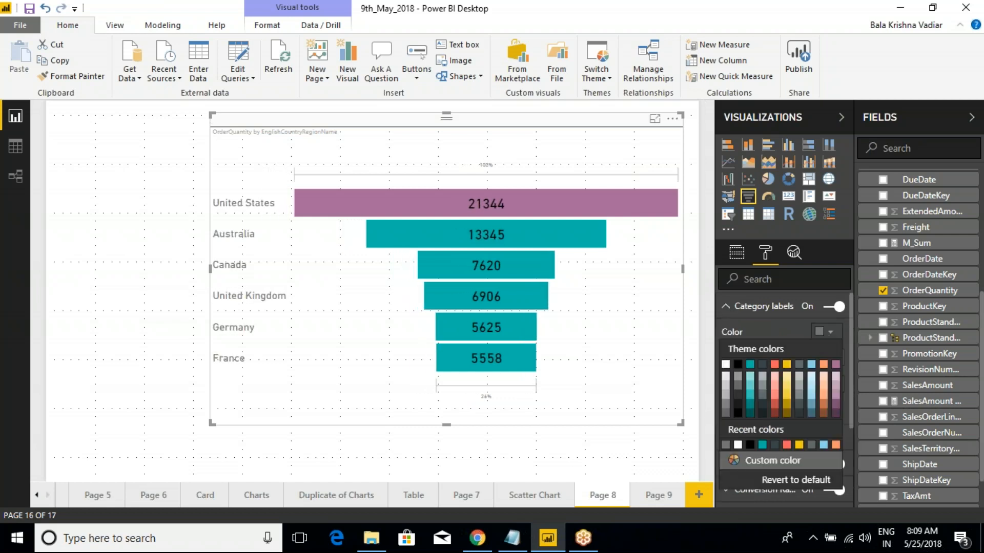
pyautogui.click(738, 364)
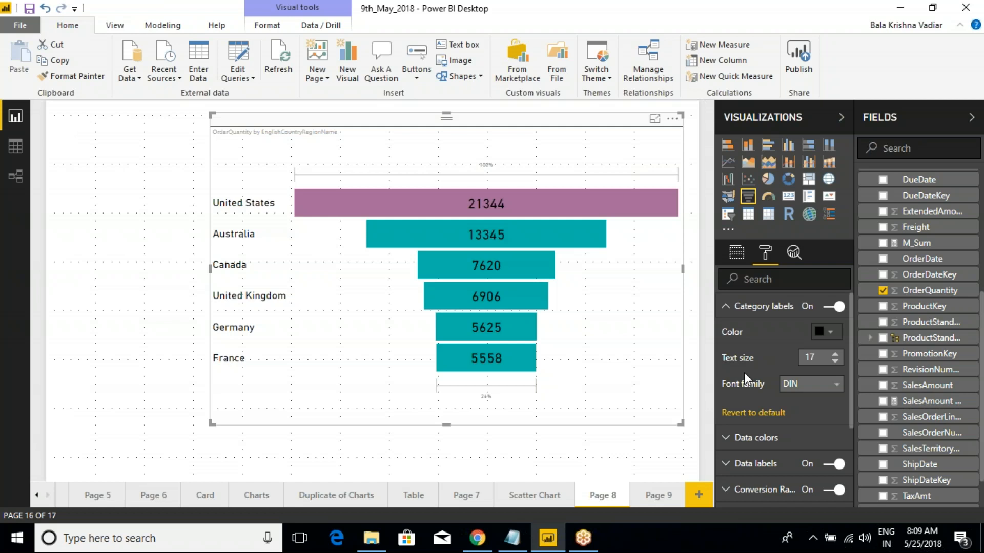
pyautogui.click(726, 307)
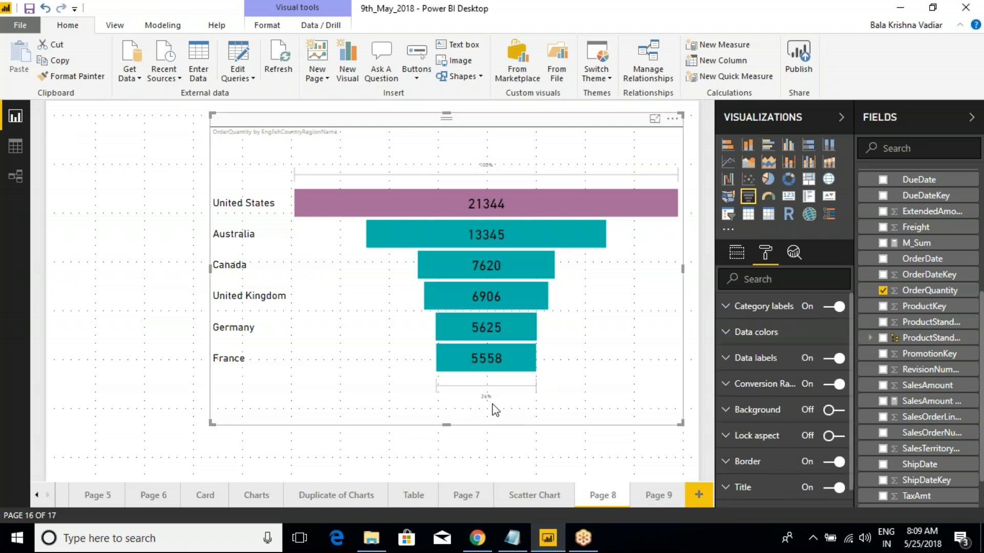
# Format the funnel chart's conversion rate labels with text size 15, black color and the Arial Black font.
pyautogui.click(730, 385)
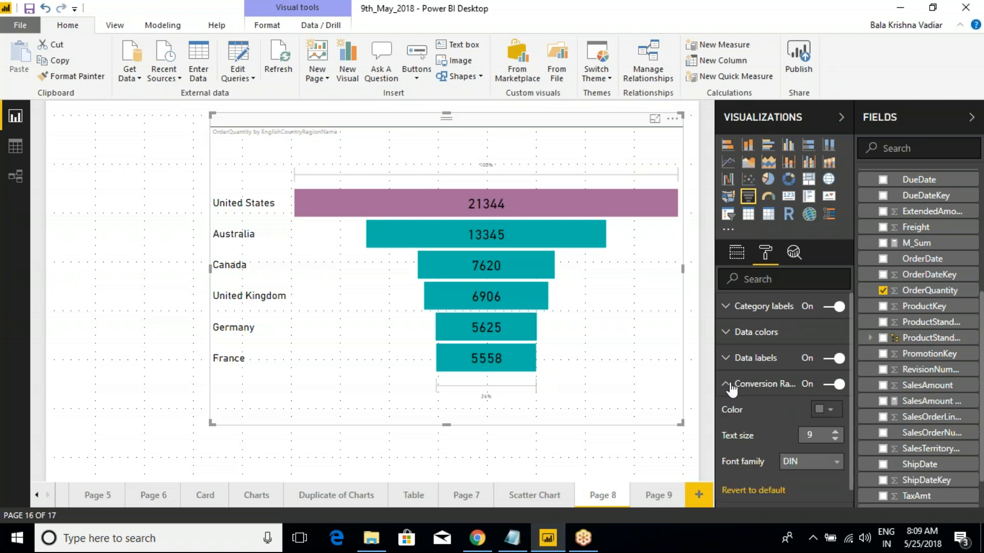
pyautogui.click(835, 431)
pyautogui.click(835, 432)
pyautogui.click(835, 432)
pyautogui.click(835, 432)
pyautogui.click(836, 432)
pyautogui.click(835, 432)
pyautogui.click(826, 410)
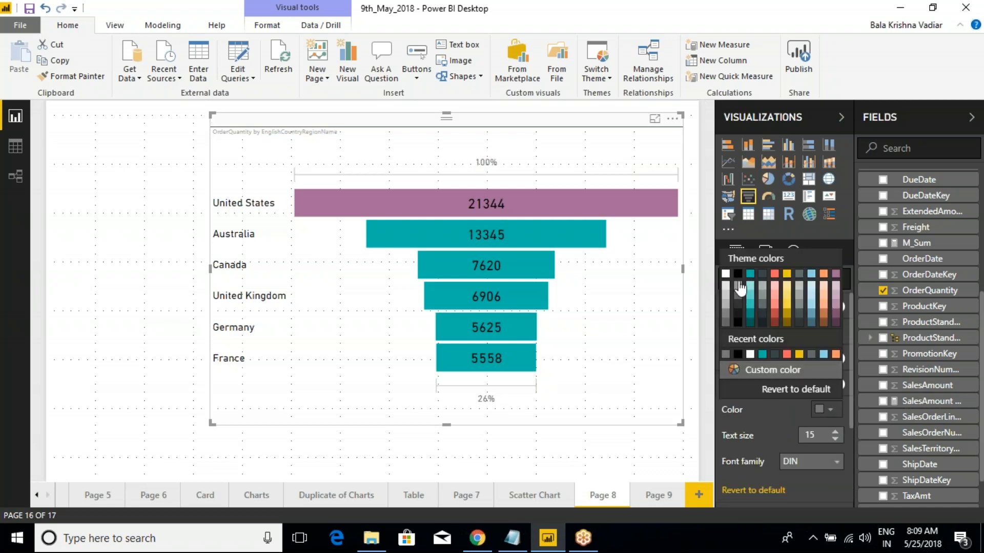
pyautogui.click(738, 276)
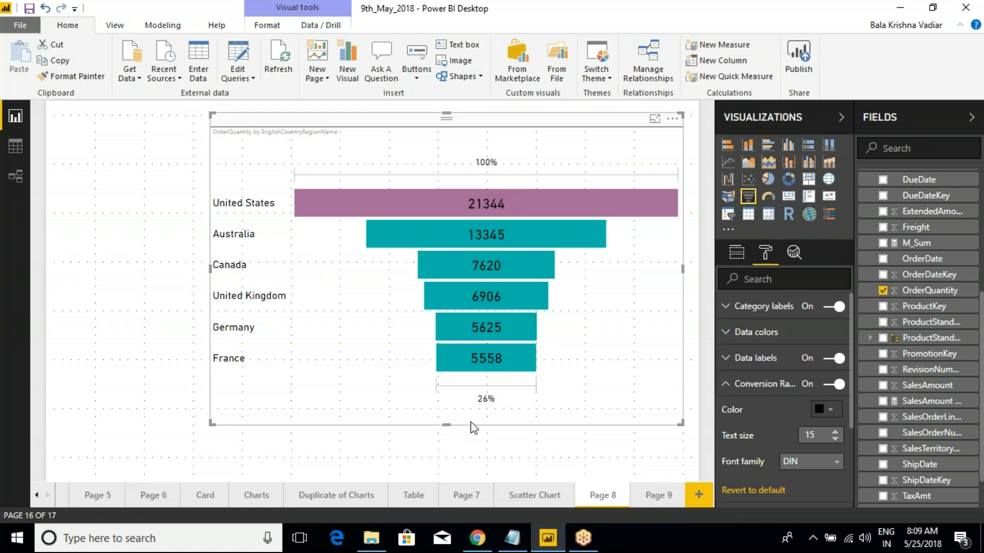
pyautogui.click(802, 467)
pyautogui.click(800, 502)
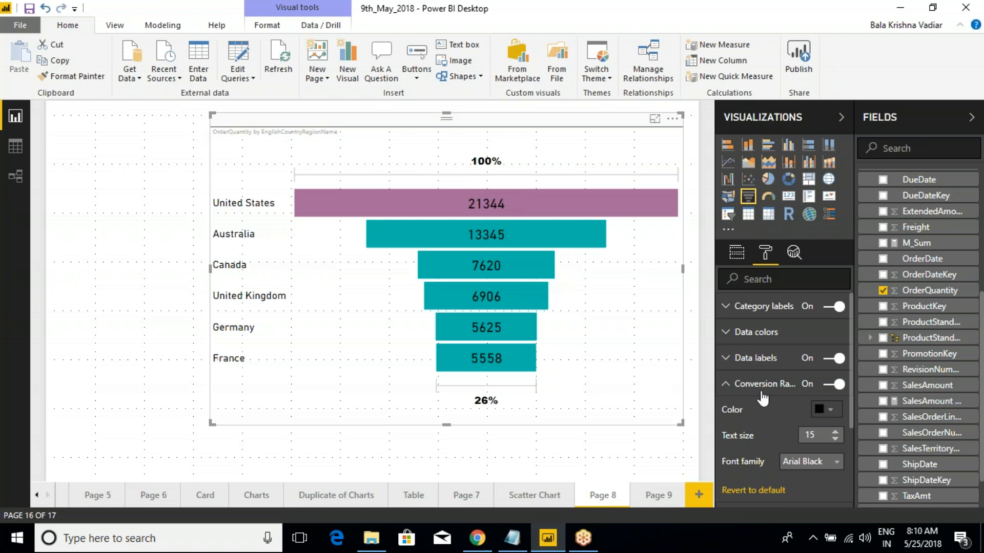
pyautogui.click(727, 387)
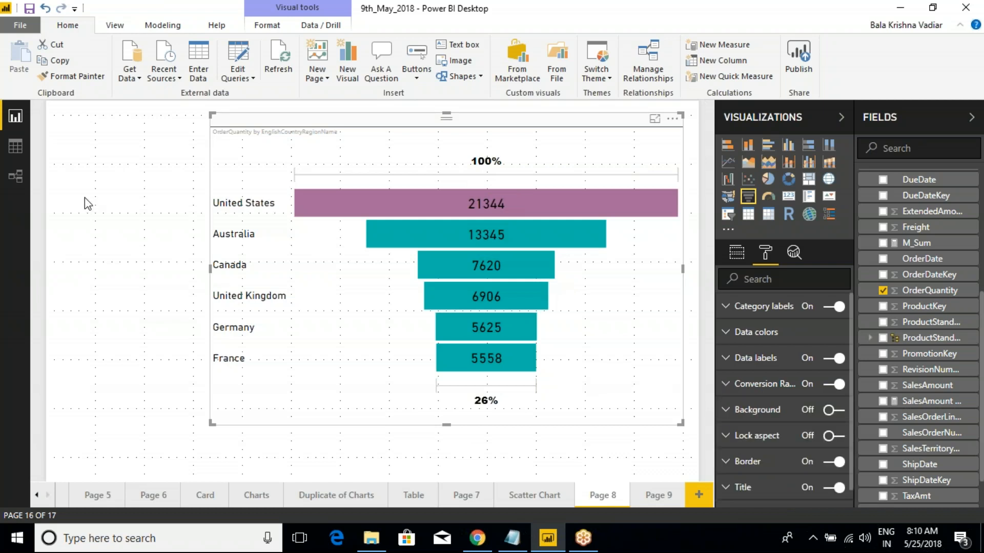
# Examine the funnel chart's field assignments, including Color saturation and Tooltips, and its formatting options.
pyautogui.click(204, 160)
pyautogui.click(314, 158)
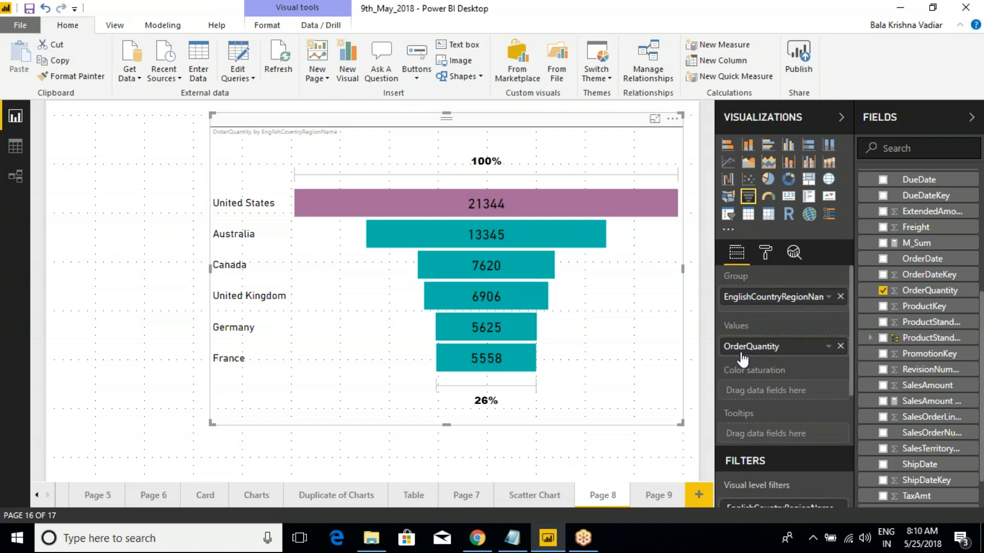
pyautogui.hotkey('ctrl', '2')
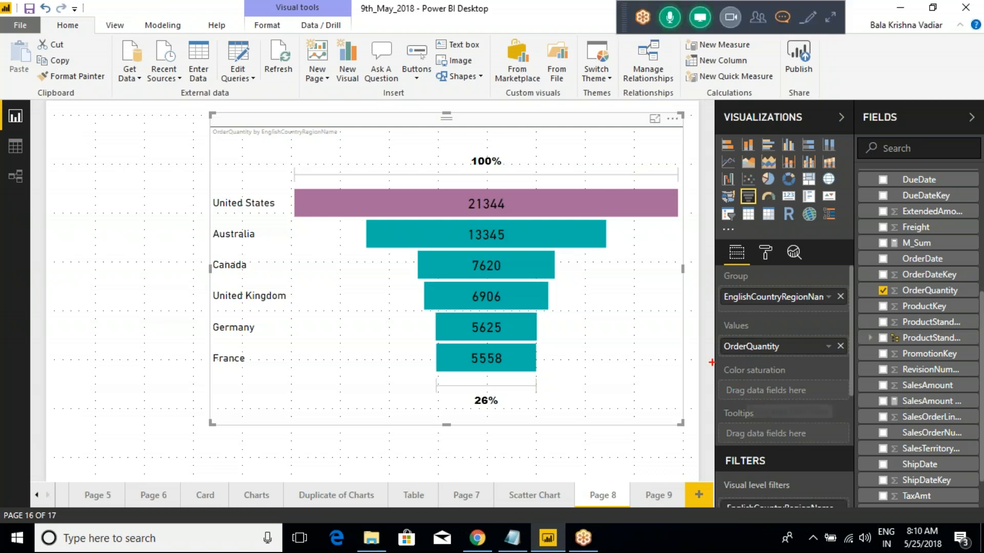
pyautogui.moveTo(697, 408)
pyautogui.mouseDown()
pyautogui.moveTo(727, 413)
pyautogui.moveTo(774, 443)
pyautogui.mouseUp()
pyautogui.press('Escape')
pyautogui.hotkey('ctrl', '2')
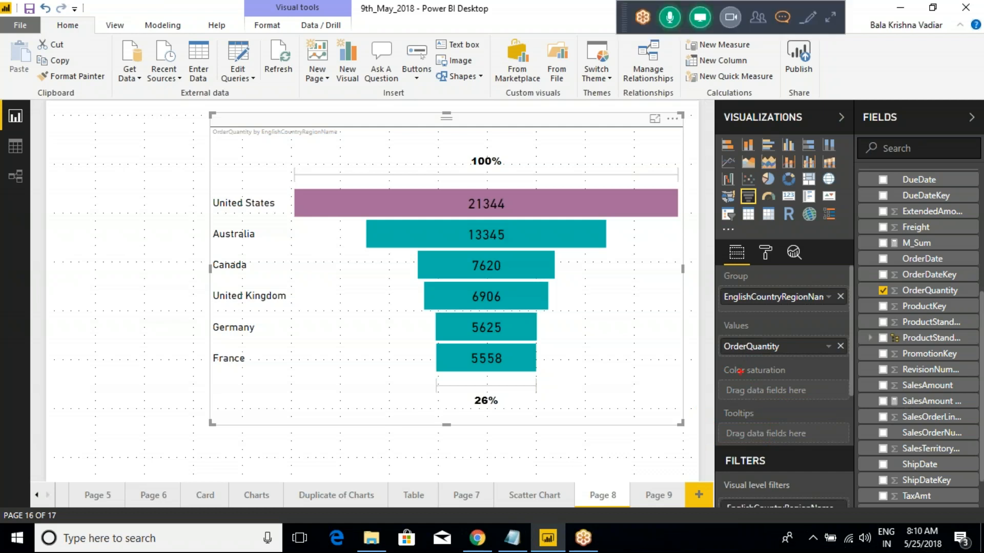
pyautogui.moveTo(693, 360)
pyautogui.mouseDown()
pyautogui.moveTo(716, 392)
pyautogui.moveTo(836, 450)
pyautogui.mouseUp()
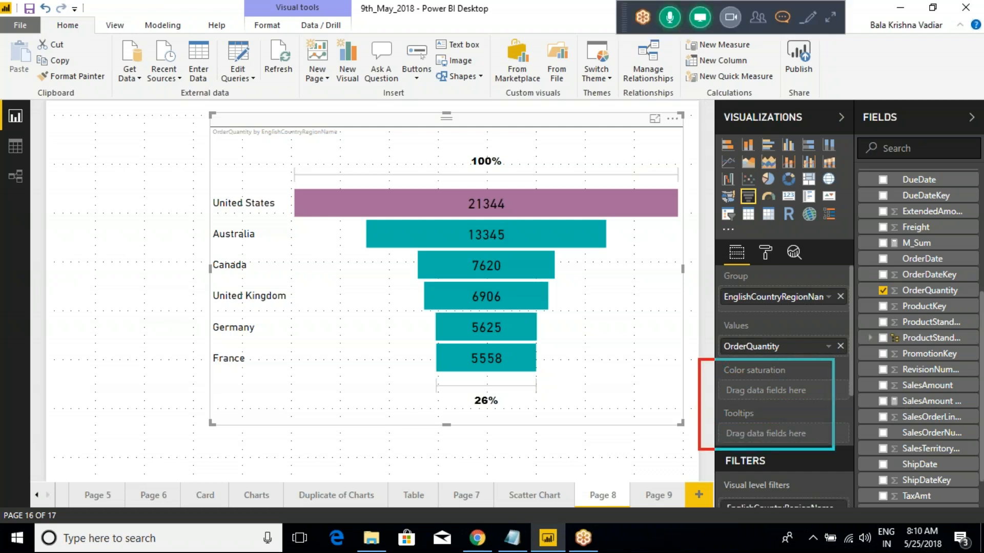
pyautogui.press('Escape')
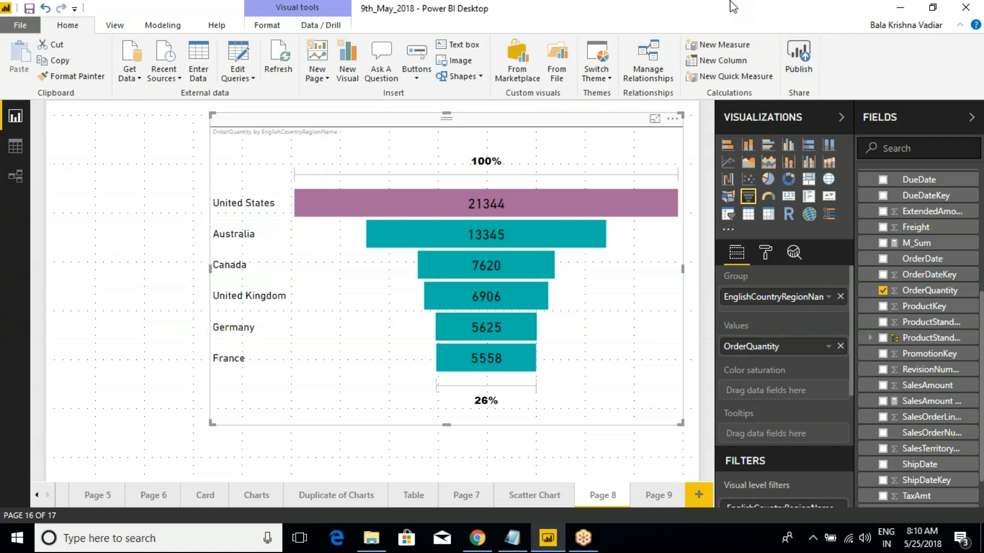
pyautogui.click(779, 17)
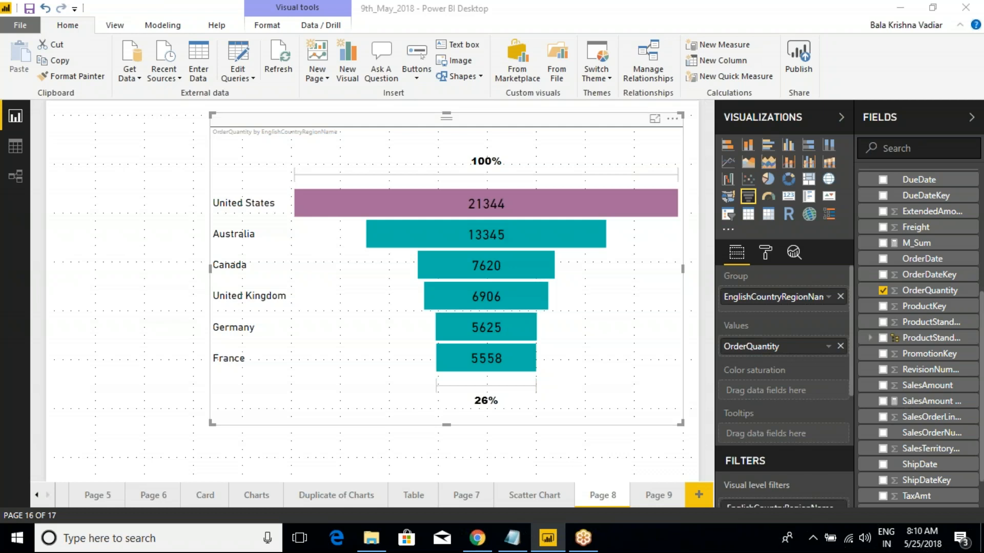
pyautogui.click(765, 254)
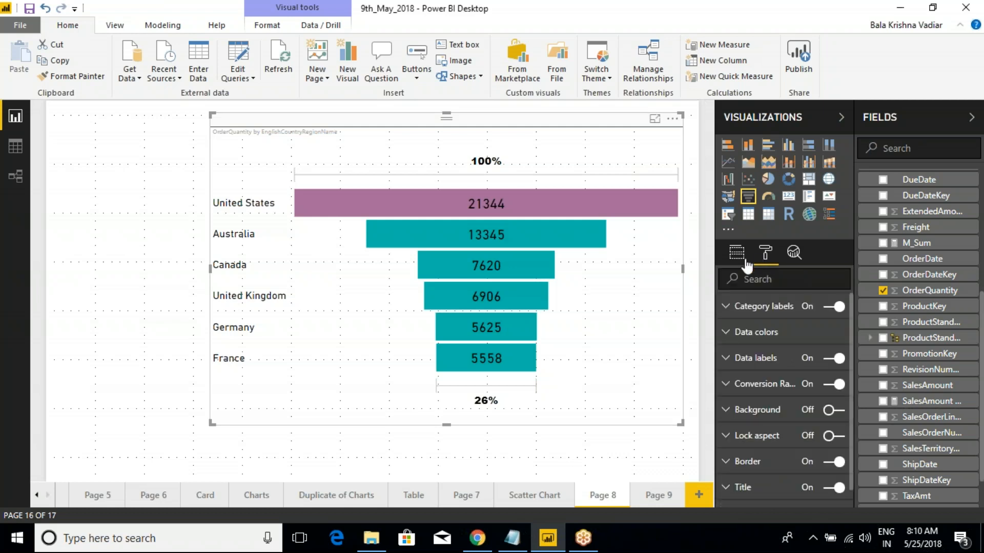
# Turn the funnel chart's category labels off and back on.
pyautogui.click(737, 309)
pyautogui.click(830, 309)
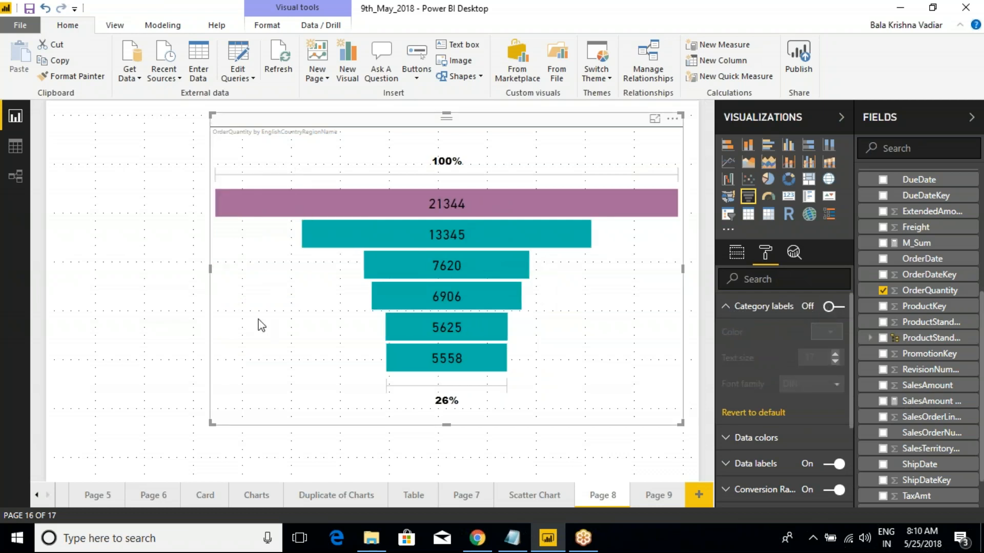
pyautogui.click(835, 308)
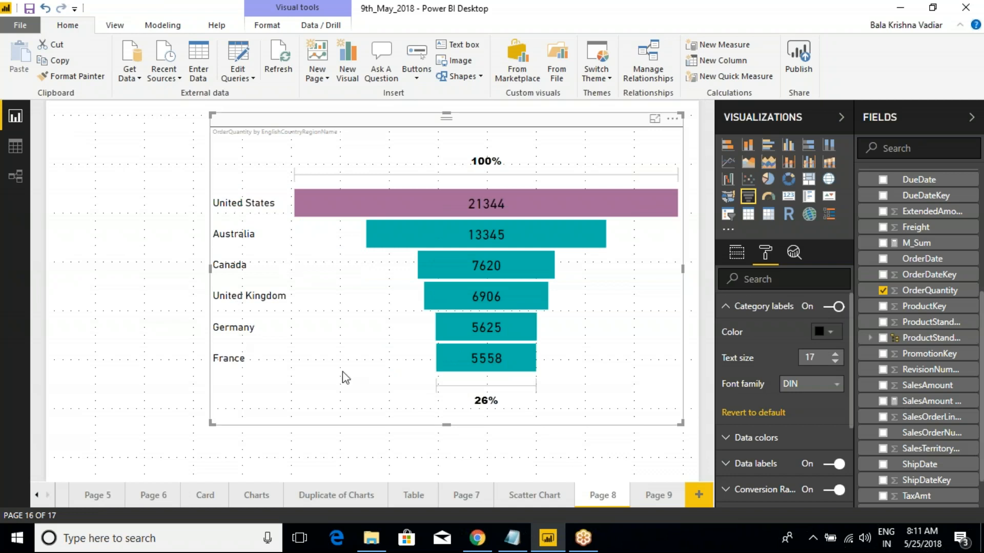
pyautogui.click(726, 307)
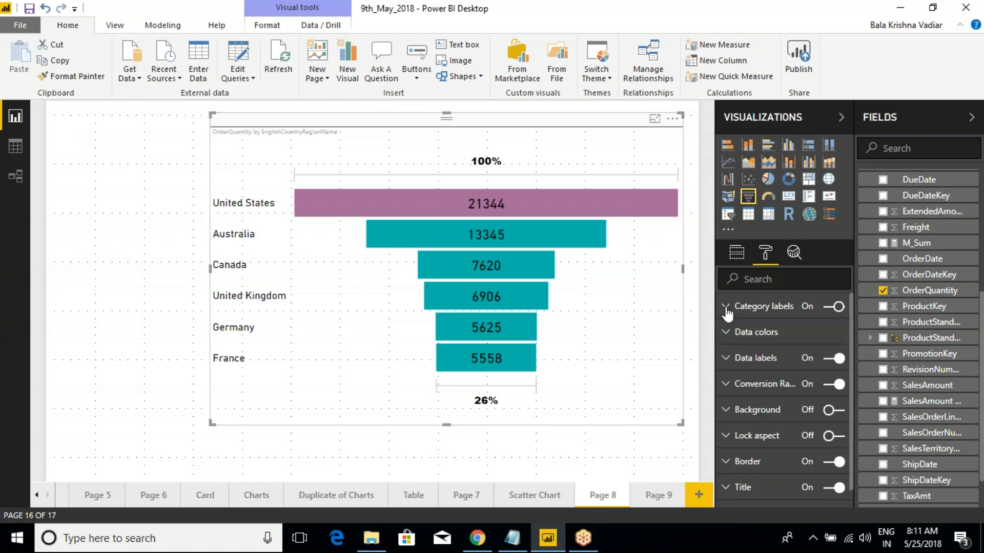
# Show all data colors for the funnel chart and color Australia coral red, Canada yellow, United Kingdom orange and Germany gray.
pyautogui.click(726, 335)
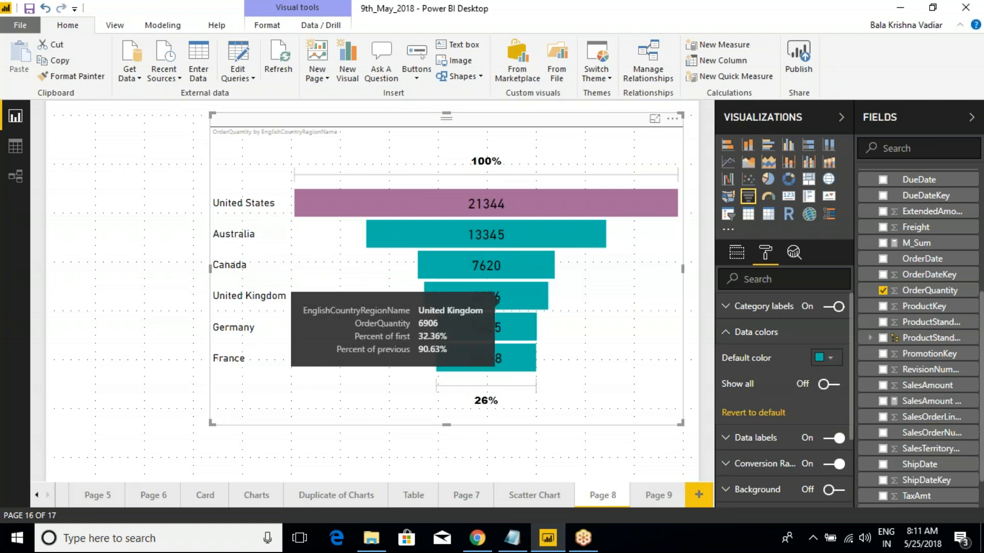
pyautogui.click(832, 387)
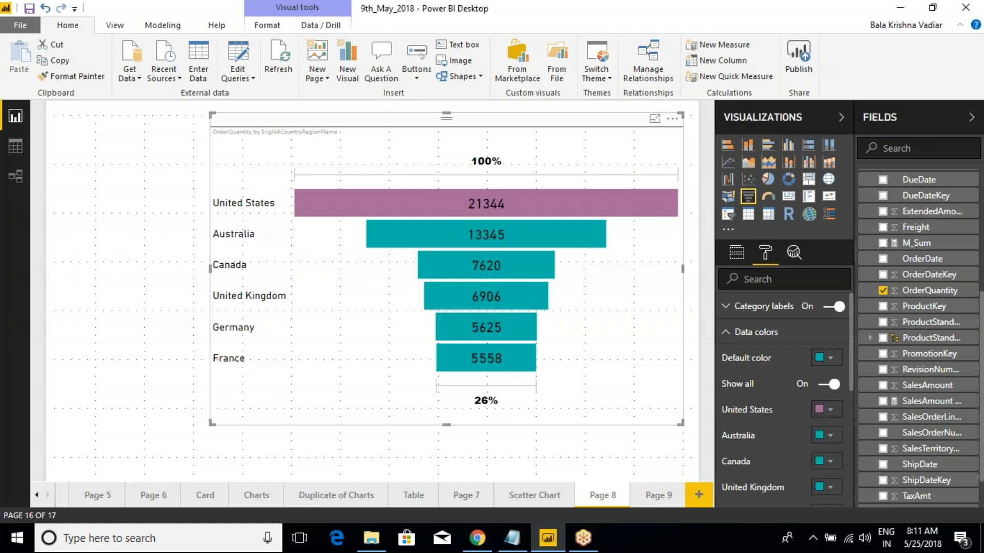
pyautogui.click(831, 436)
pyautogui.click(775, 388)
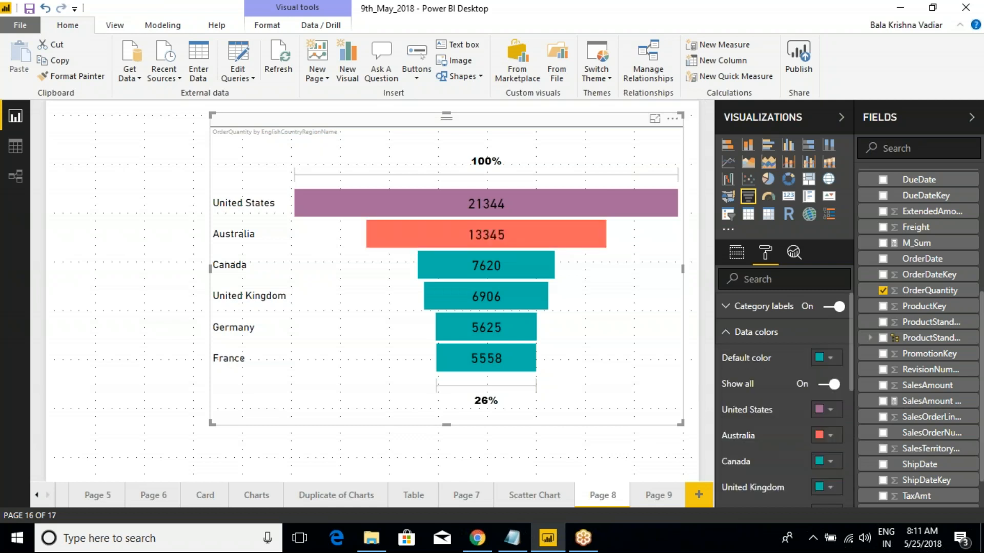
pyautogui.scroll(-2, 788, 446)
pyautogui.click(830, 391)
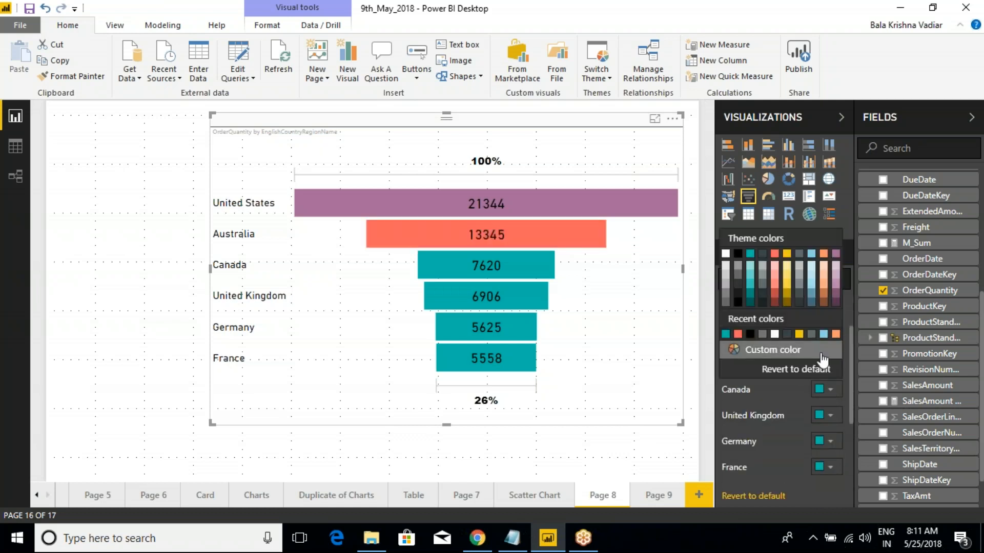
pyautogui.click(799, 334)
pyautogui.click(830, 415)
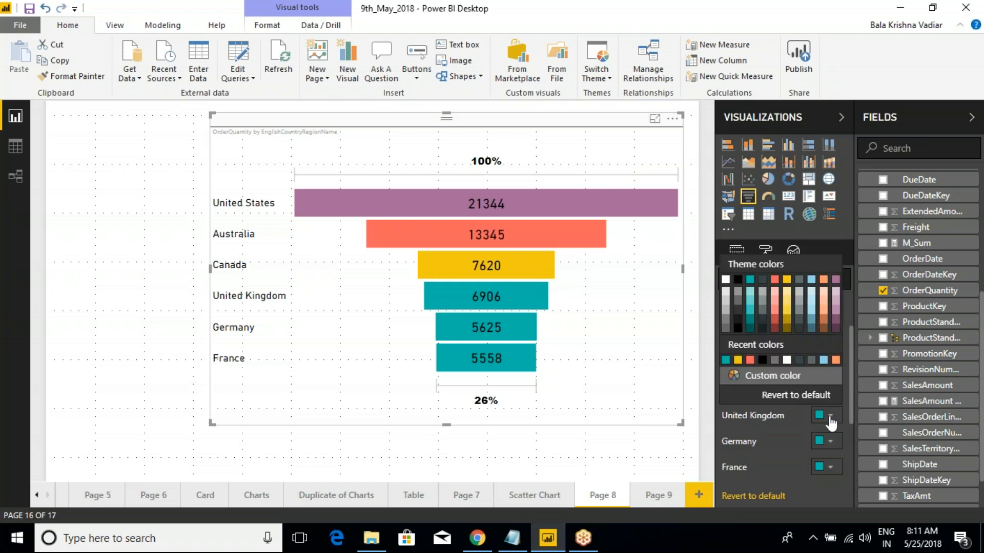
pyautogui.click(837, 361)
pyautogui.click(830, 441)
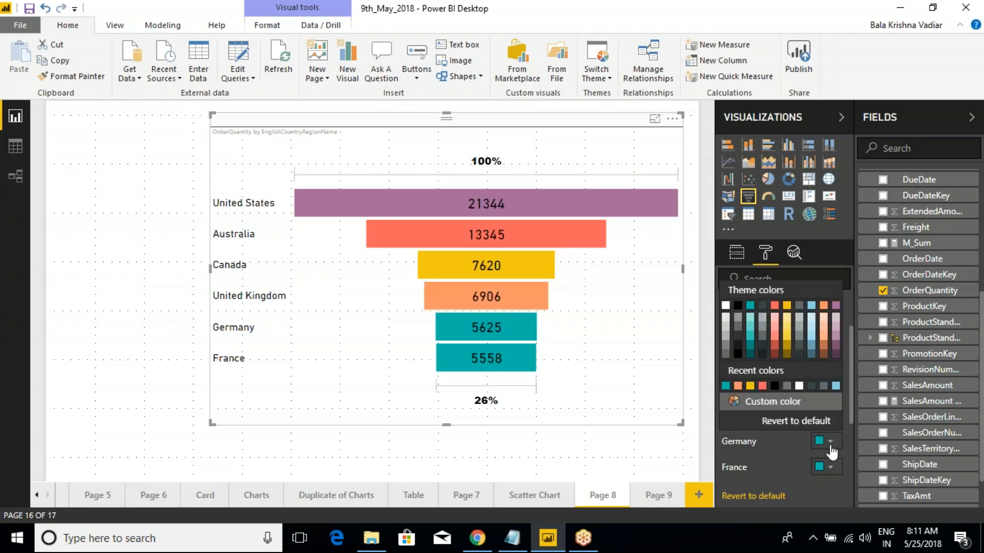
pyautogui.click(789, 387)
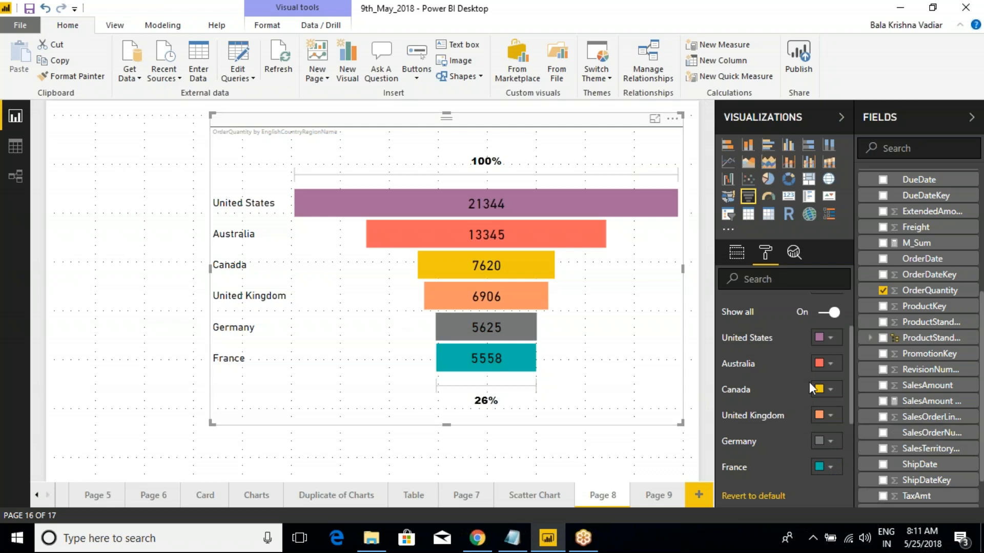
# Revert the funnel chart's data colors to default and collapse their settings.
pyautogui.click(749, 496)
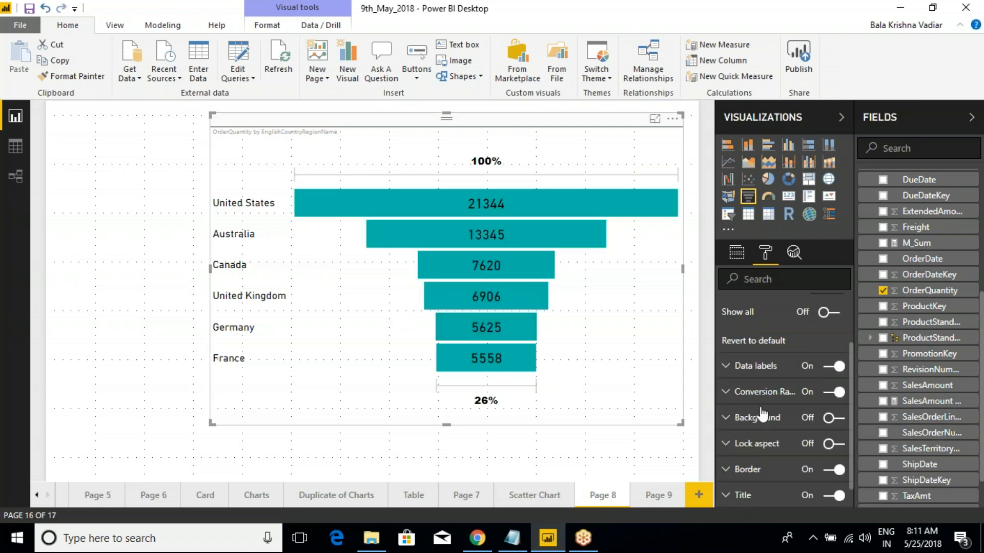
pyautogui.scroll(2, 758, 397)
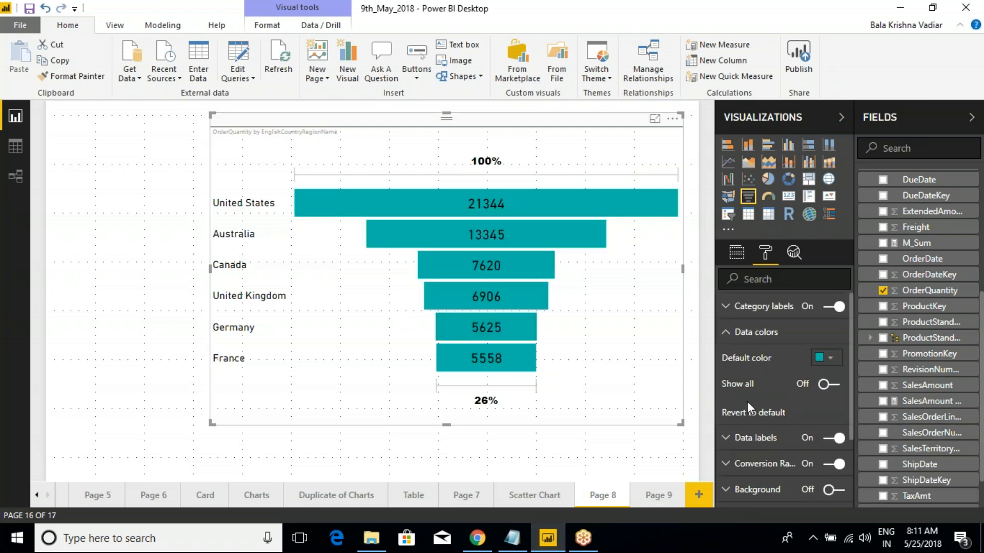
pyautogui.click(738, 334)
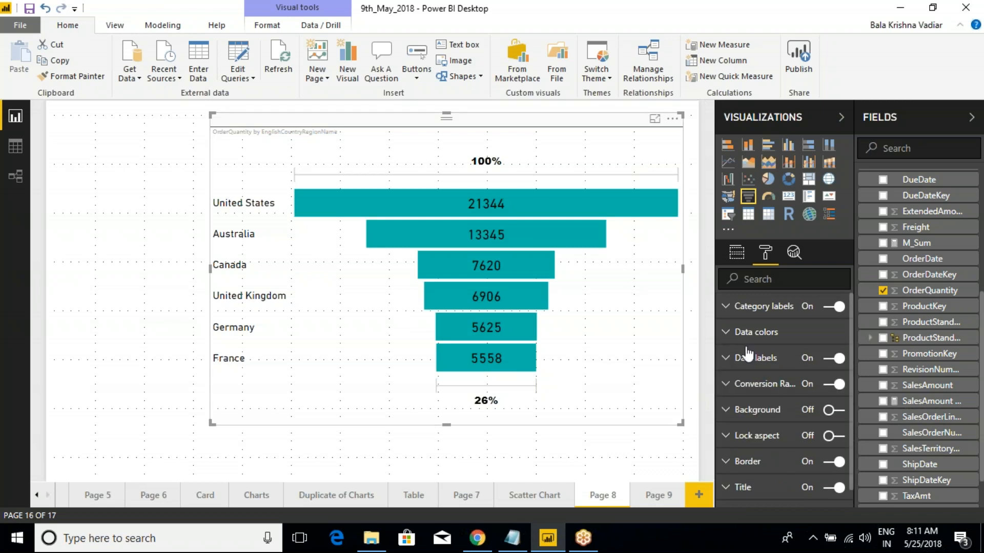
# Turn the funnel chart's data labels off and back on.
pyautogui.click(727, 361)
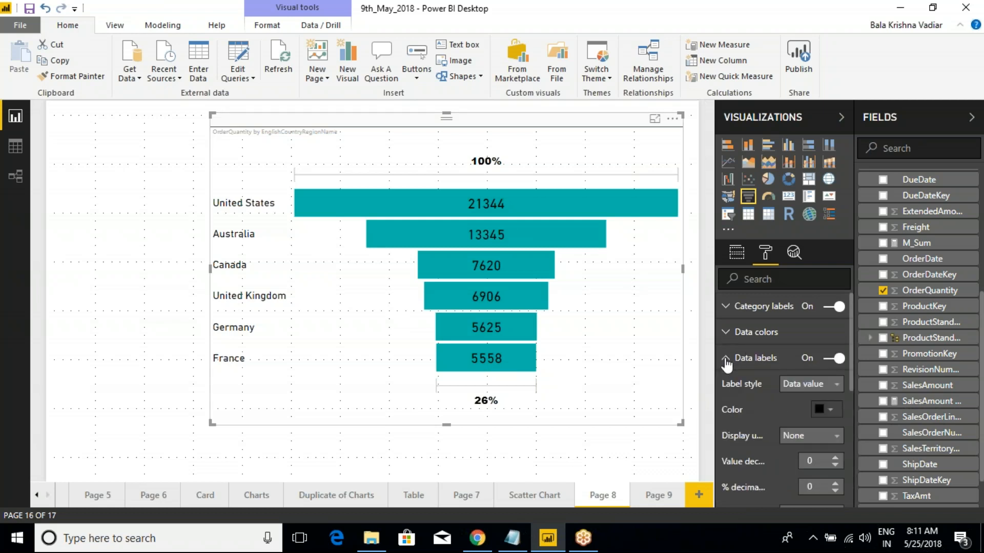
pyautogui.click(836, 359)
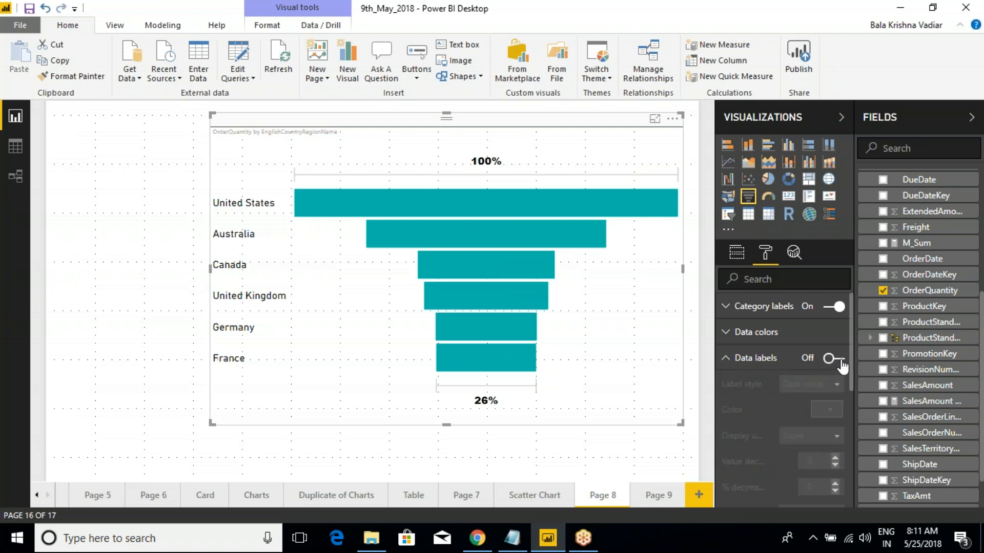
pyautogui.click(837, 360)
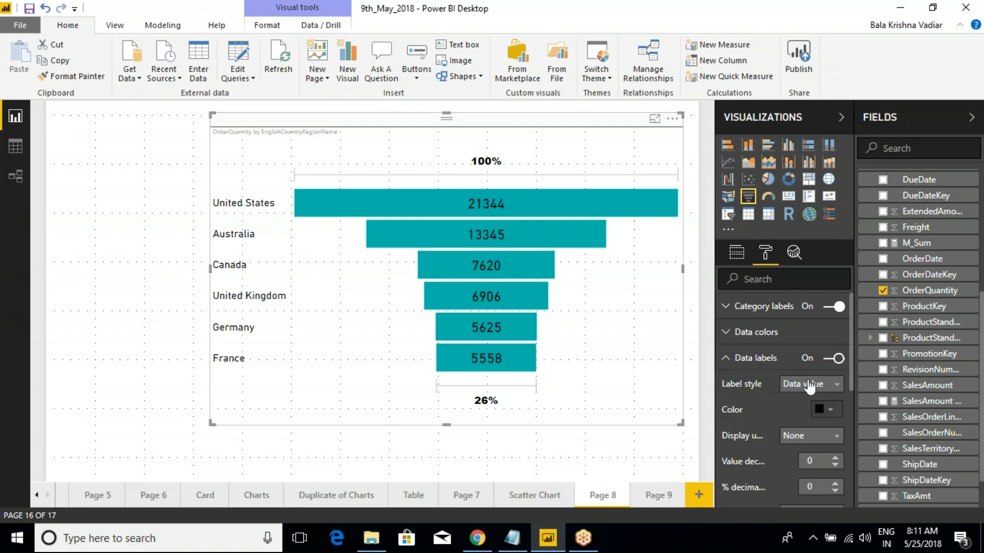
pyautogui.click(729, 362)
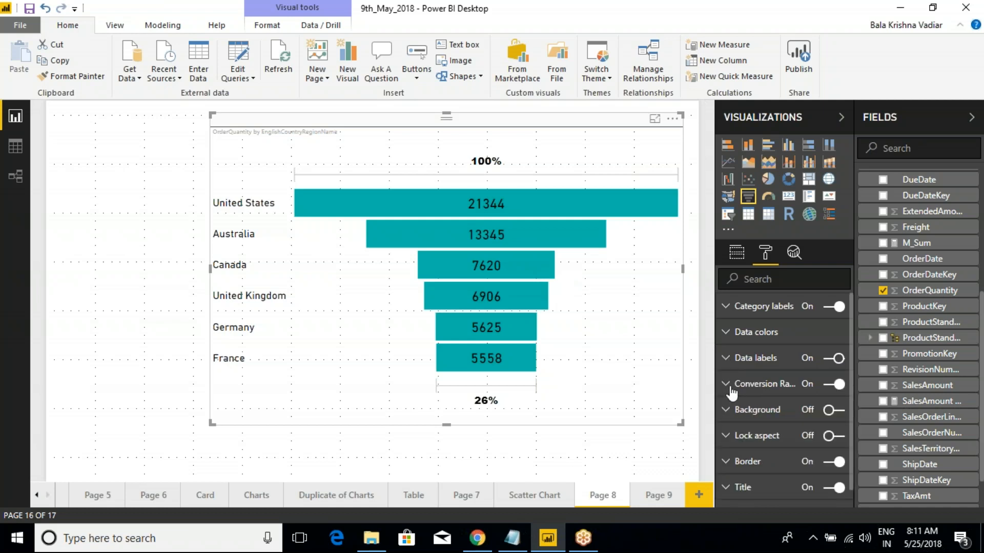
# Expand the conversion rate label settings, mark both percentages on the funnel with red rectangles, and clear the markings.
pyautogui.click(729, 389)
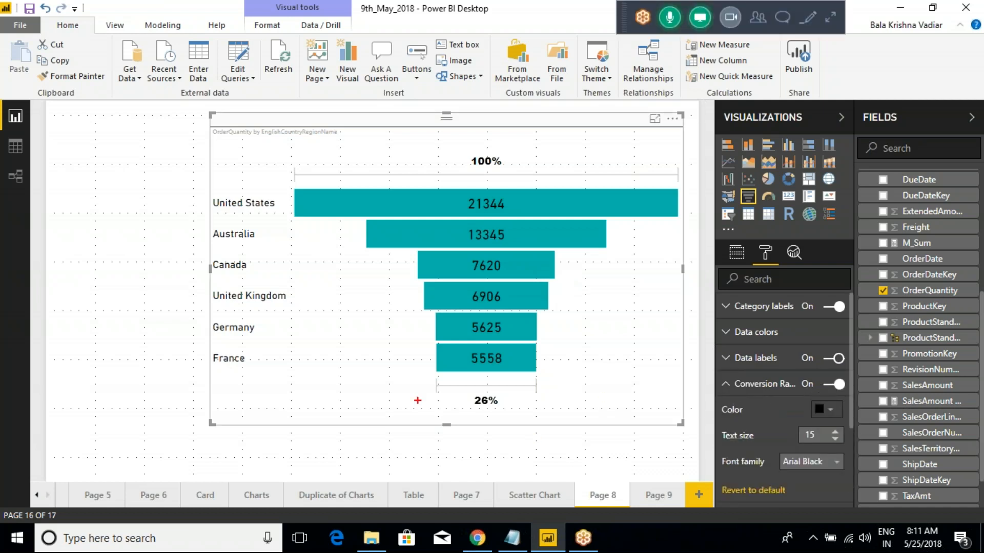
pyautogui.moveTo(410, 380); pyautogui.dragTo(551, 418)
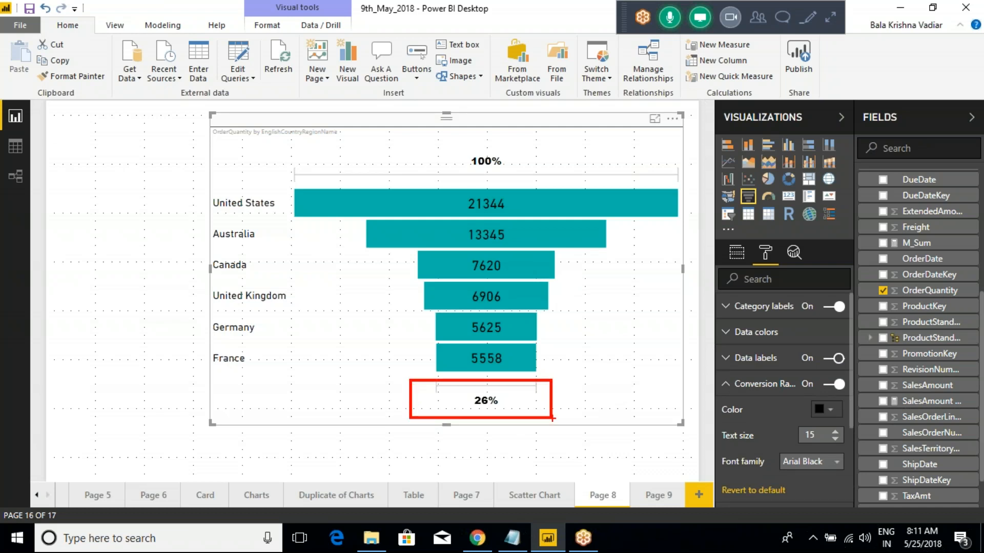
pyautogui.moveTo(401, 143); pyautogui.dragTo(536, 176)
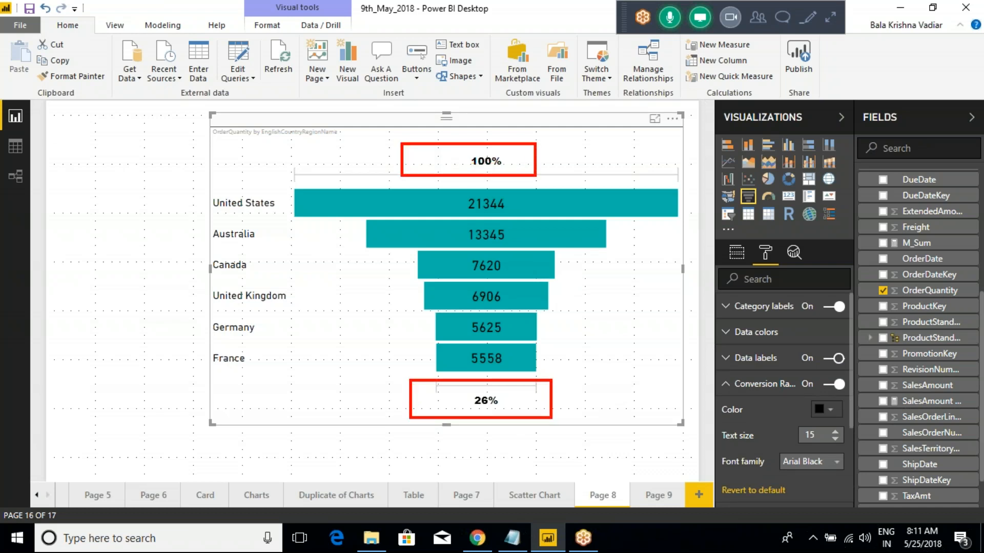
pyautogui.press('Escape')
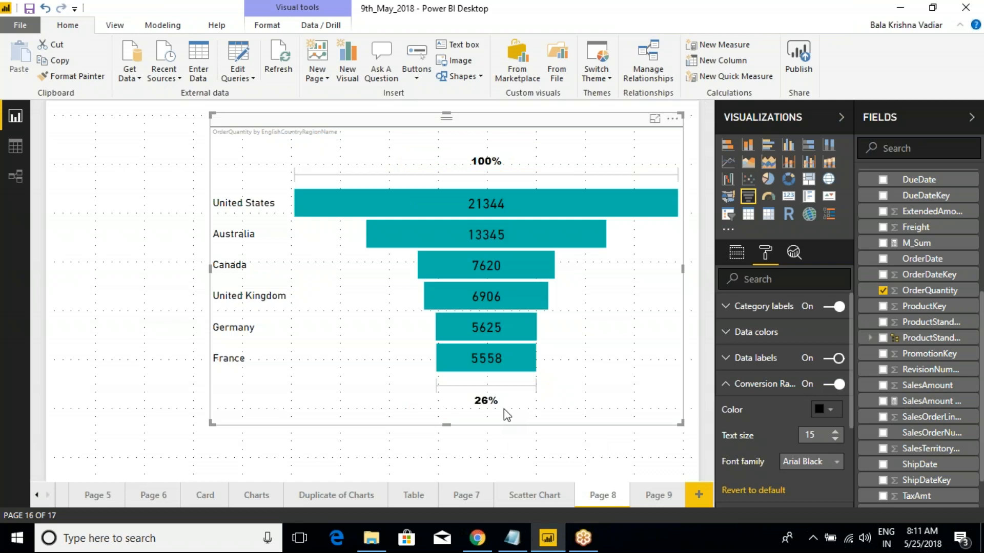
# Annotate the funnel in red, marking the bars, the full top width, France with its value and percentage, and clear the annotations.
pyautogui.hotkey('ctrl', '2')
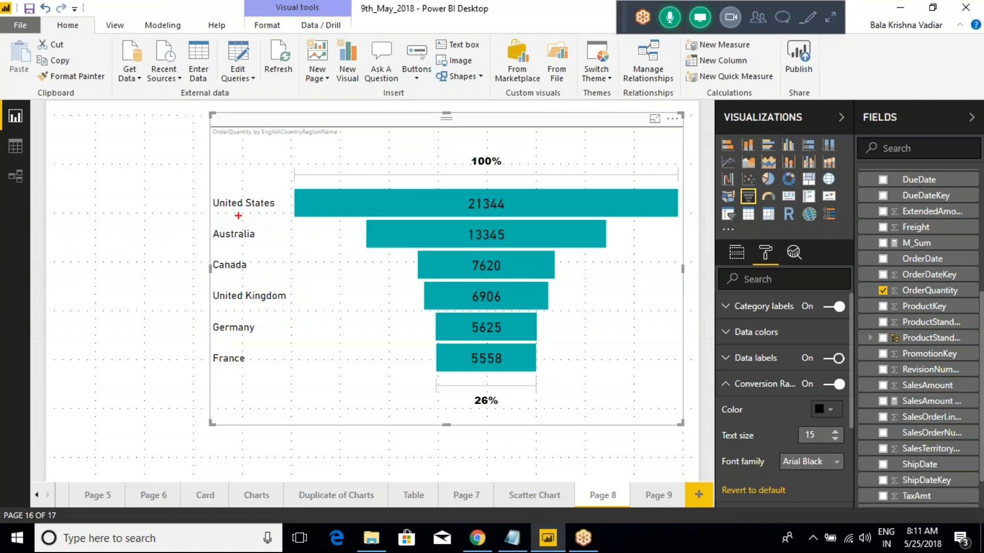
pyautogui.moveTo(318, 192)
pyautogui.mouseDown()
pyautogui.moveTo(265, 259)
pyautogui.moveTo(421, 384)
pyautogui.moveTo(605, 351)
pyautogui.moveTo(507, 183)
pyautogui.moveTo(317, 194)
pyautogui.mouseUp()
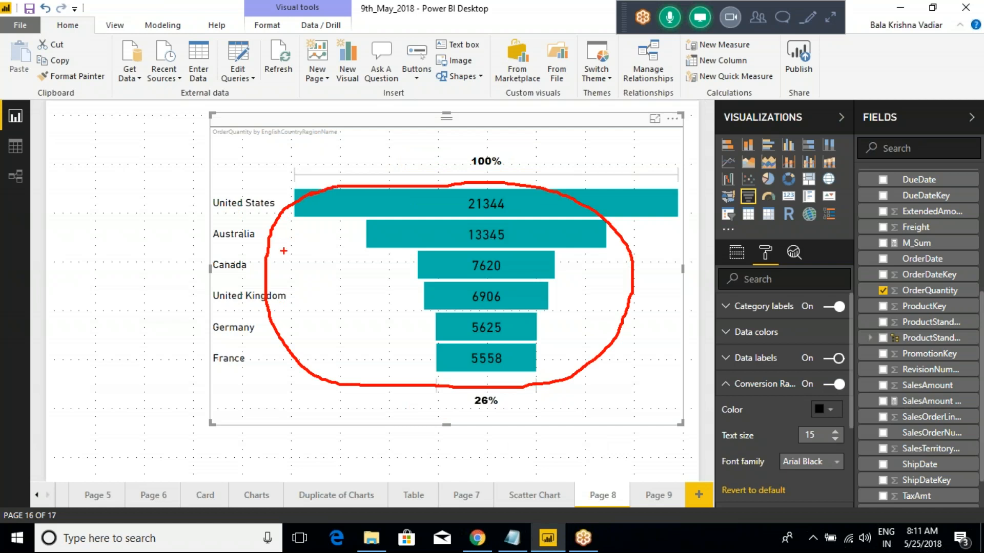
pyautogui.moveTo(291, 155); pyautogui.dragTo(292, 194)
pyautogui.moveTo(677, 156); pyautogui.dragTo(677, 201)
pyautogui.moveTo(301, 160); pyautogui.dragTo(667, 150)
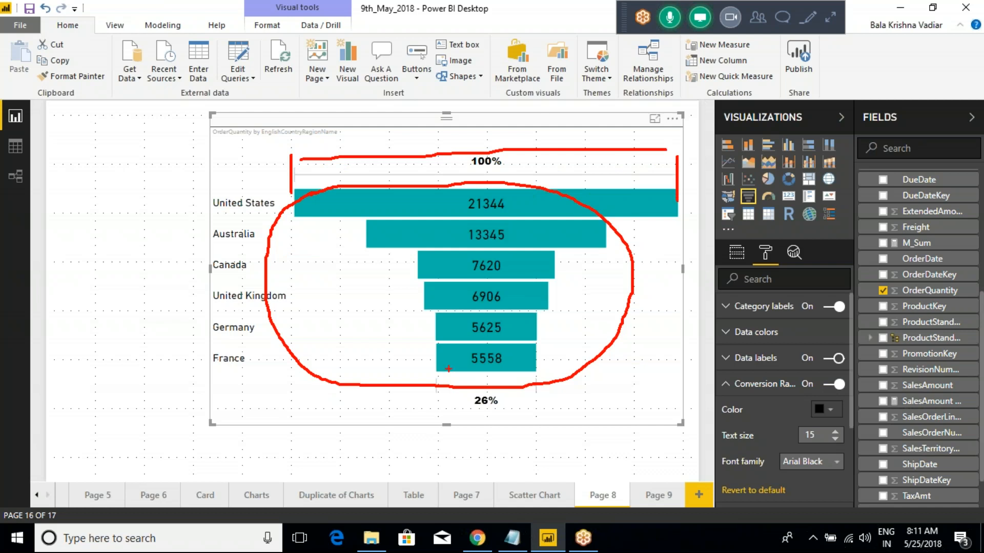
pyautogui.moveTo(210, 350)
pyautogui.mouseDown()
pyautogui.moveTo(266, 362)
pyautogui.moveTo(201, 357)
pyautogui.mouseUp()
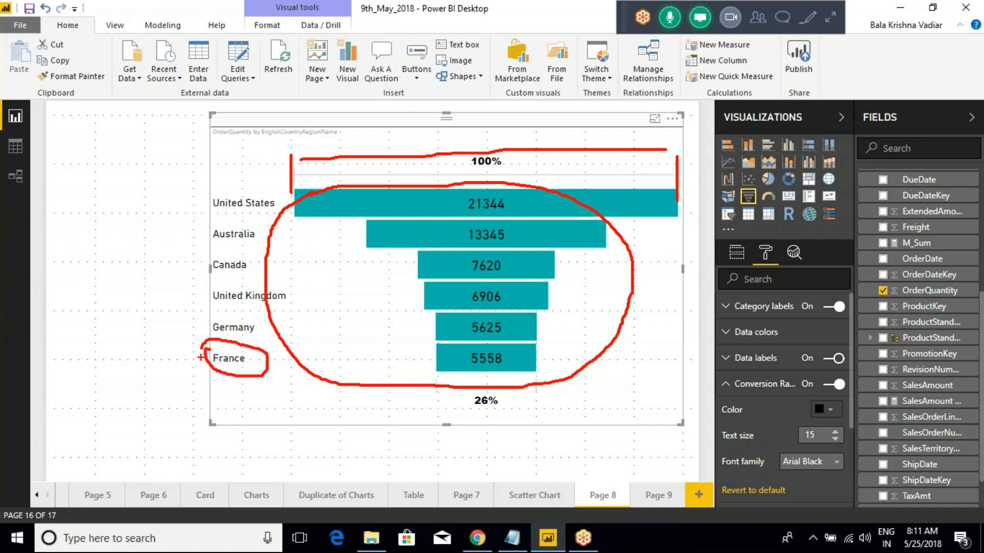
pyautogui.moveTo(467, 383)
pyautogui.mouseDown()
pyautogui.moveTo(513, 421)
pyautogui.moveTo(482, 383)
pyautogui.mouseUp()
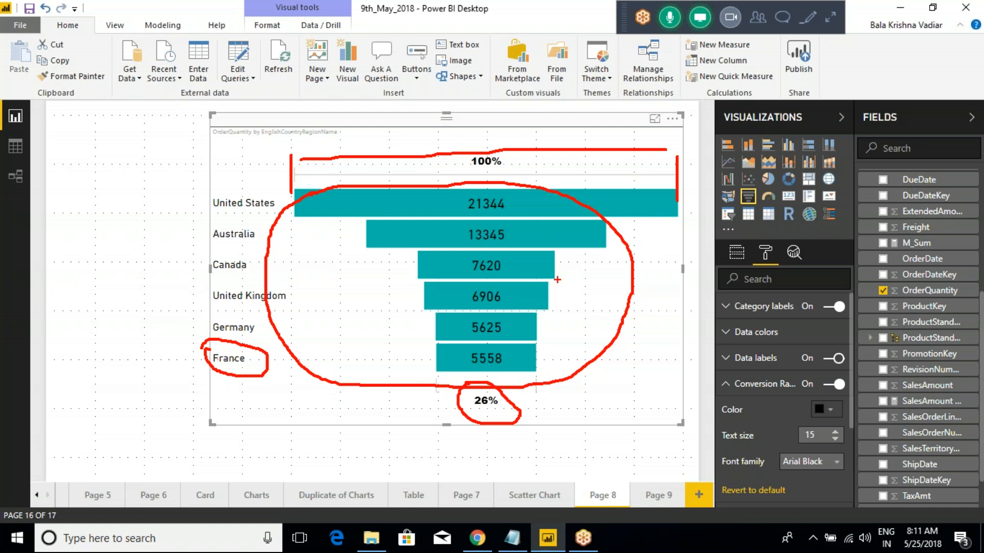
pyautogui.moveTo(586, 284)
pyautogui.mouseDown()
pyautogui.moveTo(578, 321)
pyautogui.moveTo(577, 310)
pyautogui.mouseUp()
pyautogui.moveTo(603, 304)
pyautogui.mouseDown()
pyautogui.moveTo(596, 309)
pyautogui.moveTo(644, 315)
pyautogui.mouseUp()
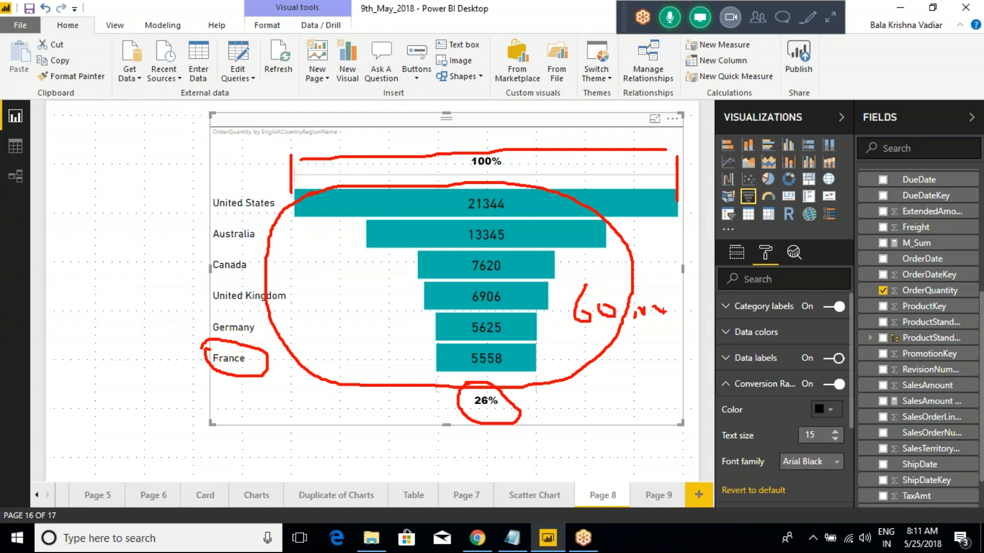
pyautogui.moveTo(482, 347)
pyautogui.mouseDown()
pyautogui.moveTo(454, 362)
pyautogui.moveTo(517, 367)
pyautogui.mouseUp()
pyautogui.moveTo(521, 370)
pyautogui.mouseDown()
pyautogui.moveTo(548, 382)
pyautogui.moveTo(602, 336)
pyautogui.mouseUp()
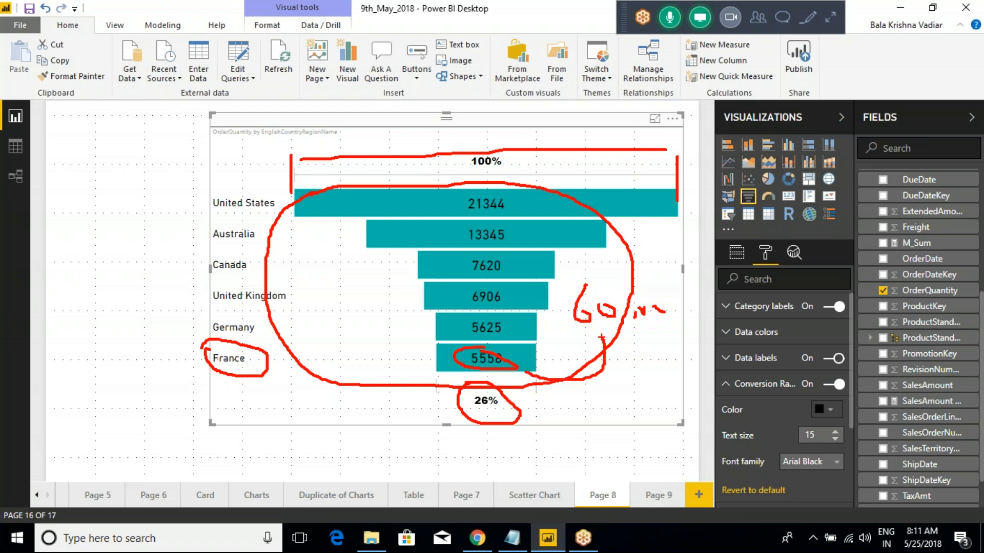
pyautogui.press('Escape')
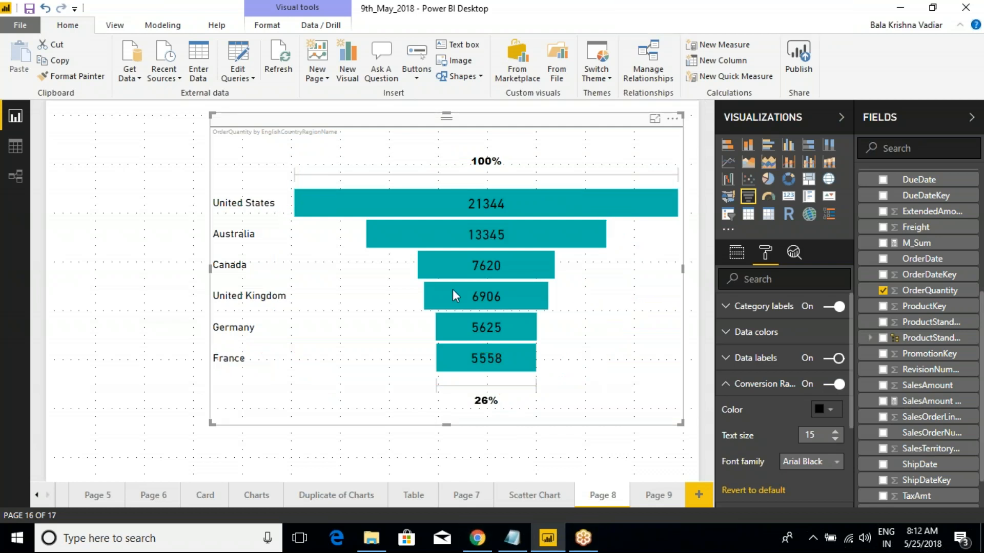
# Filter the funnel chart by EnglishCountryRegionName with basic filtering, selecting all countries except France, Canada and Australia.
pyautogui.click(736, 254)
pyautogui.scroll(-3, 761, 389)
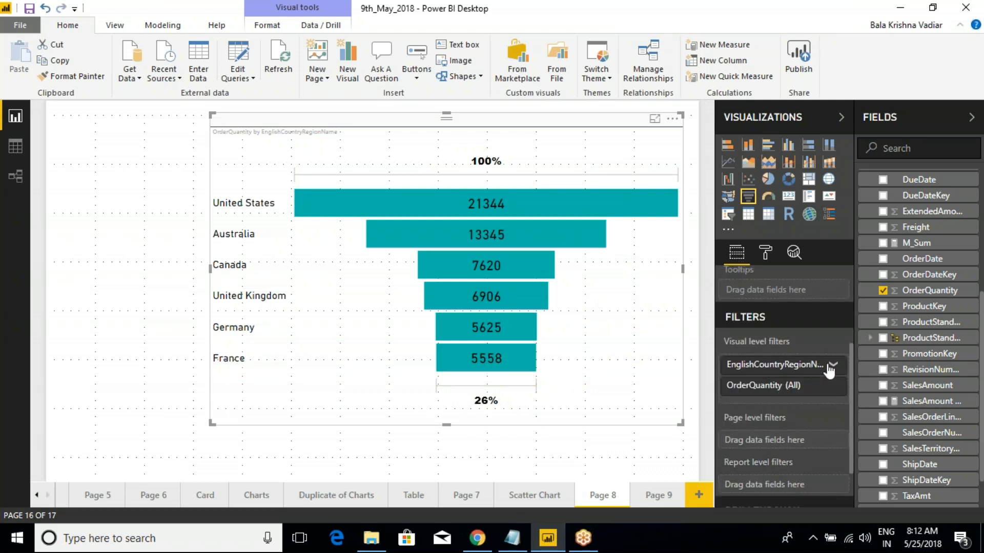
pyautogui.click(825, 374)
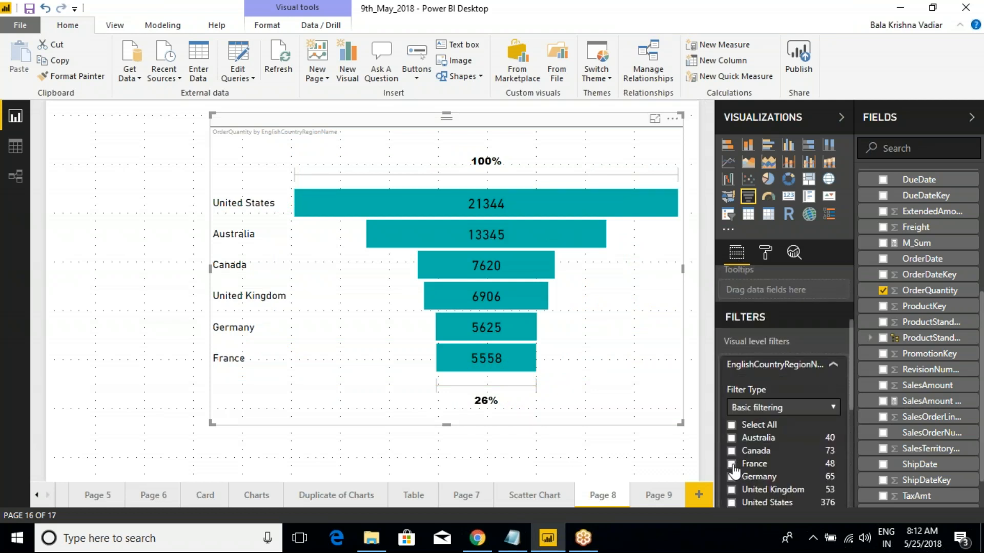
pyautogui.click(731, 424)
pyautogui.click(732, 464)
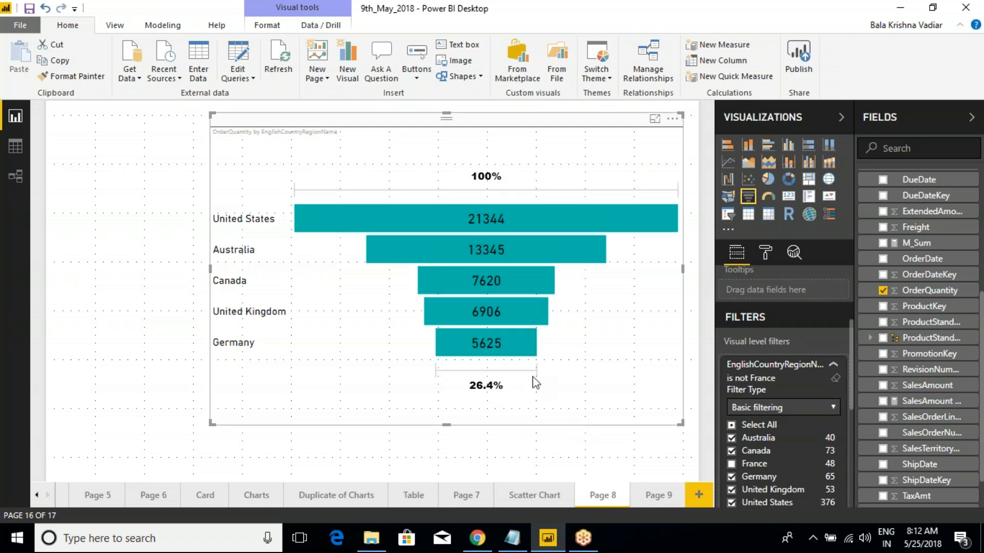
pyautogui.moveTo(477, 344)
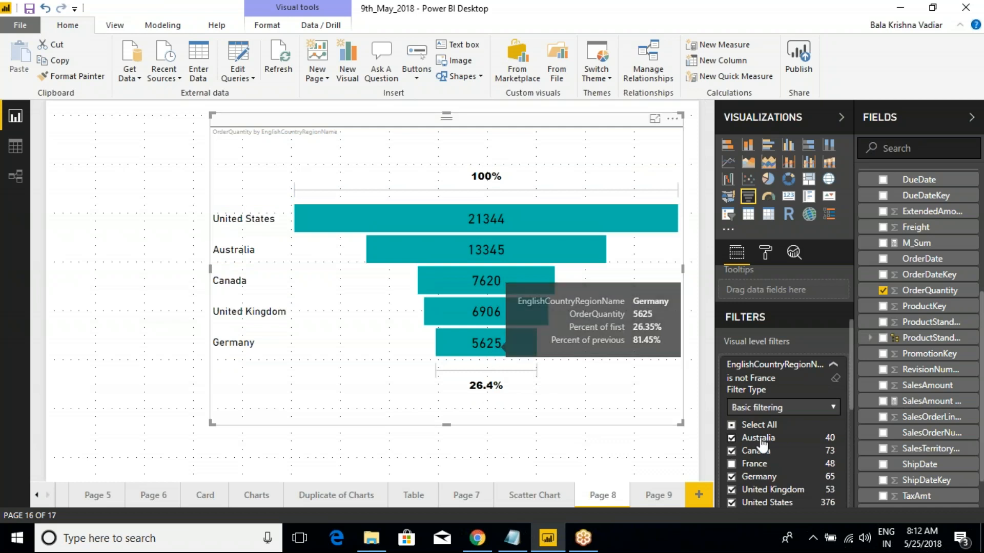
pyautogui.click(731, 452)
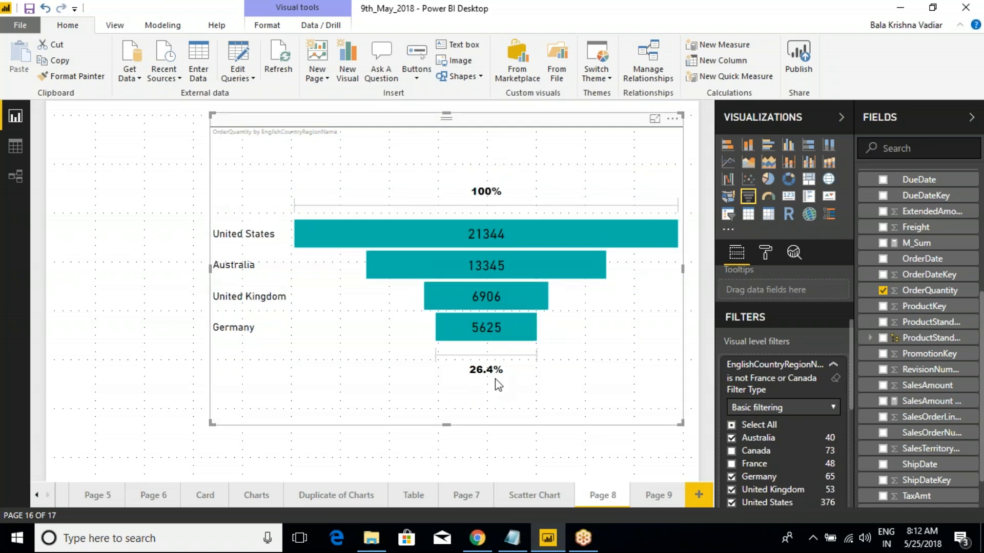
pyautogui.click(731, 438)
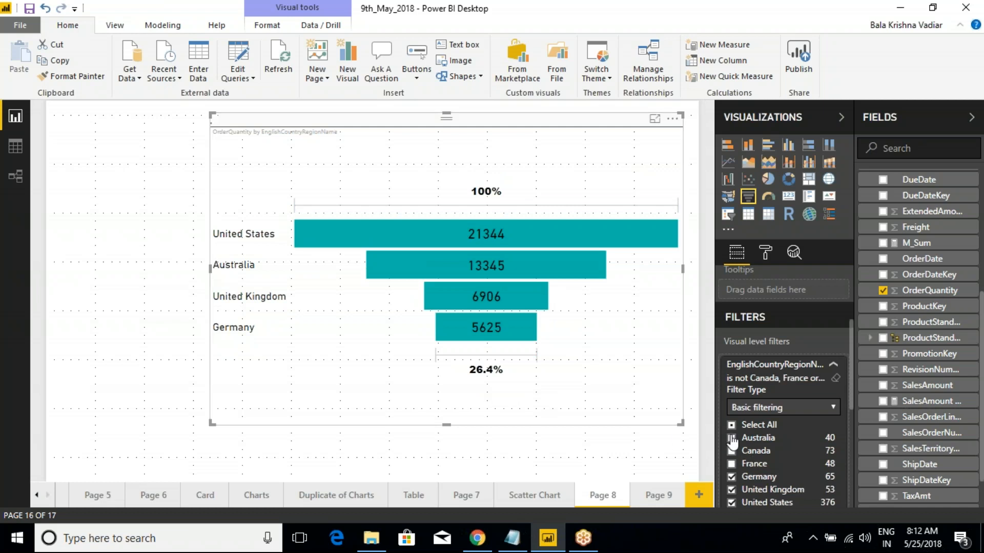
# Exclude Germany and United Kingdom from the funnel chart's country filter, leaving only United States selected.
pyautogui.click(731, 477)
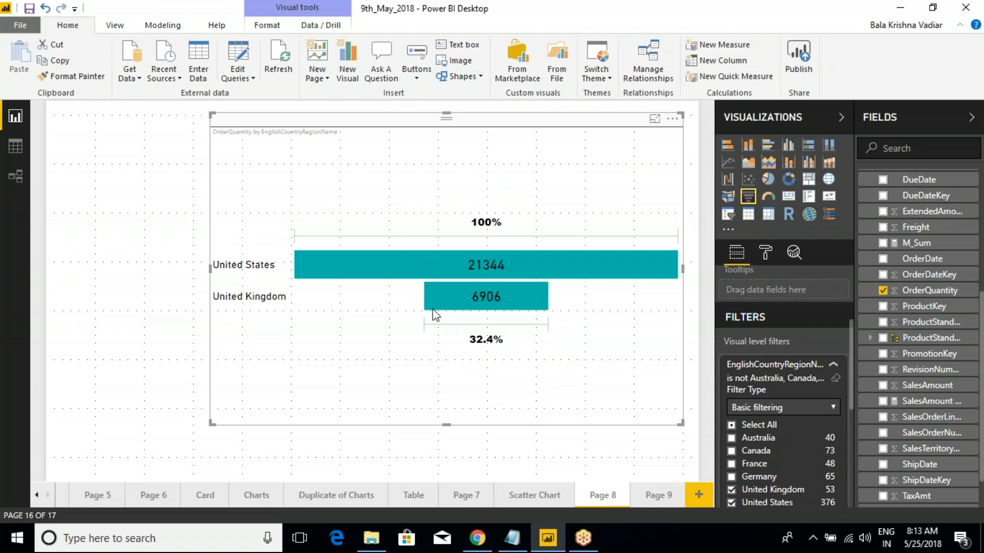
pyautogui.moveTo(495, 295)
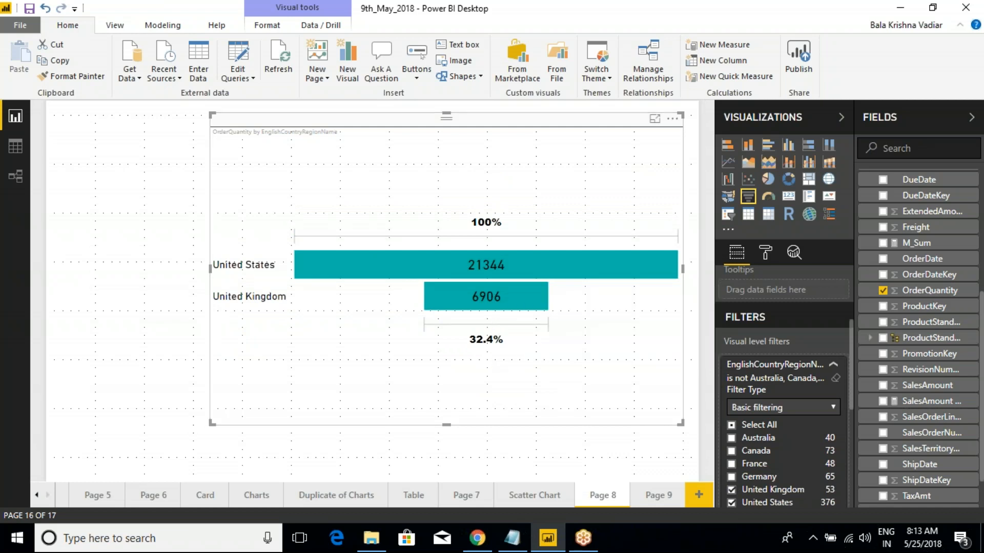
pyautogui.click(732, 489)
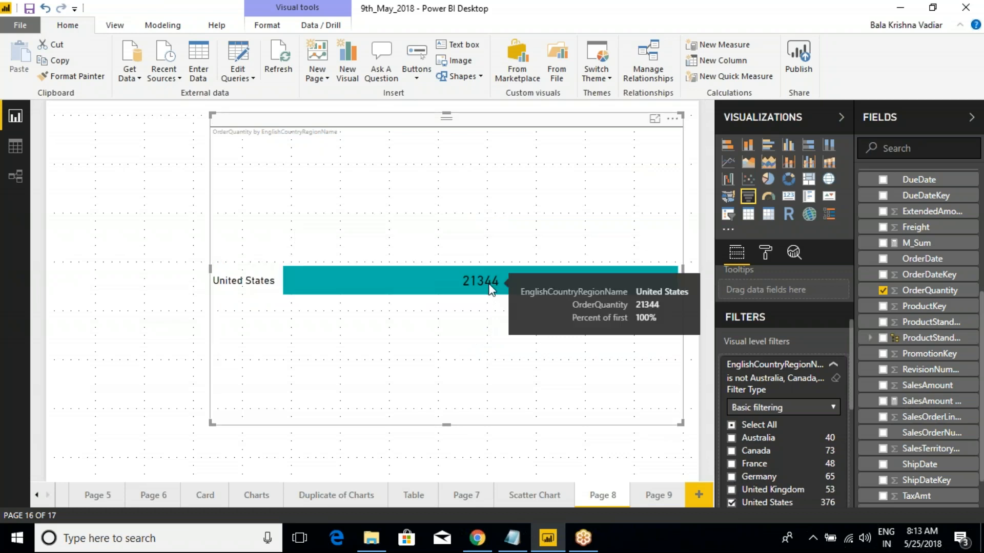
# Circle the United States bar's Percent of first tooltip value in red and clear the marking.
pyautogui.hotkey('ctrl', '2')
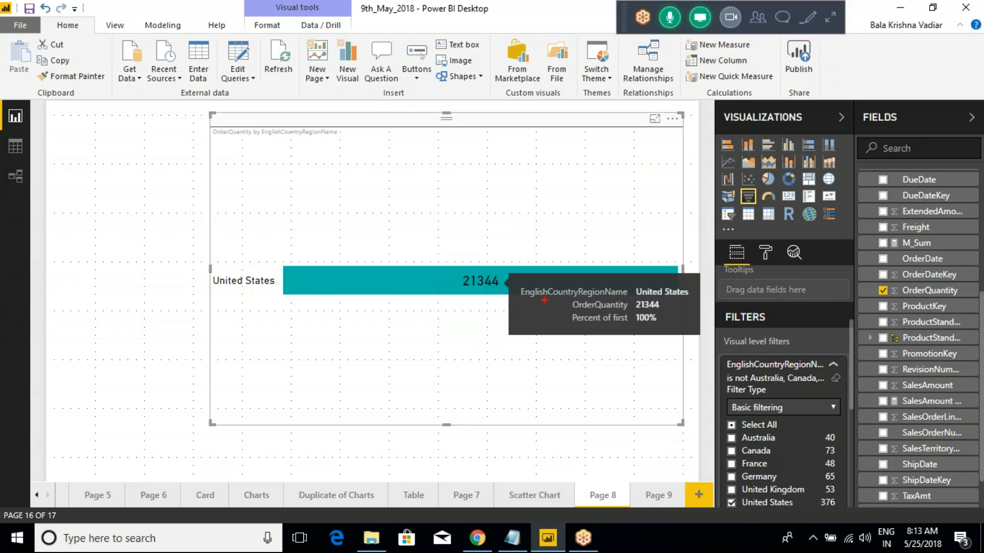
pyautogui.moveTo(602, 269)
pyautogui.mouseDown()
pyautogui.moveTo(654, 333)
pyautogui.moveTo(635, 310)
pyautogui.mouseUp()
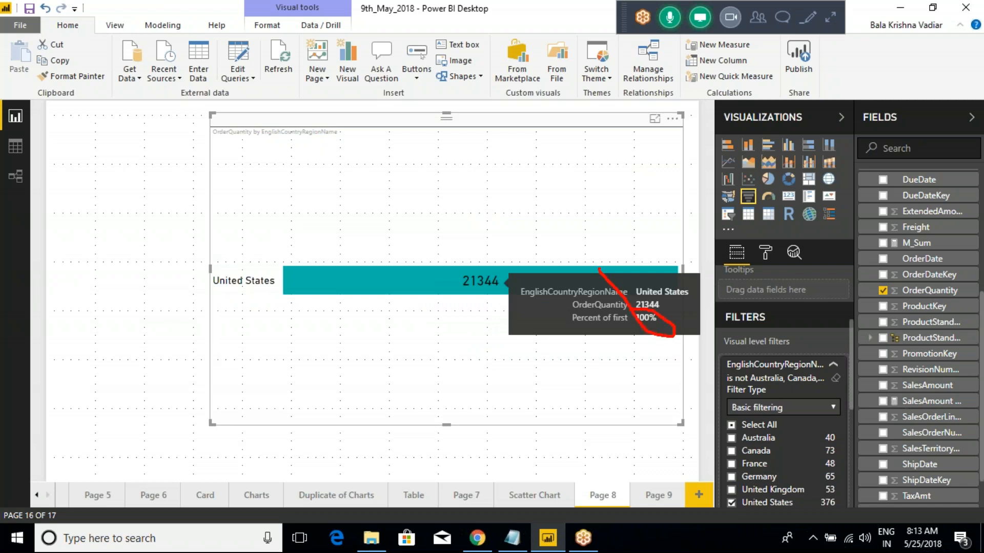
pyautogui.press('Escape')
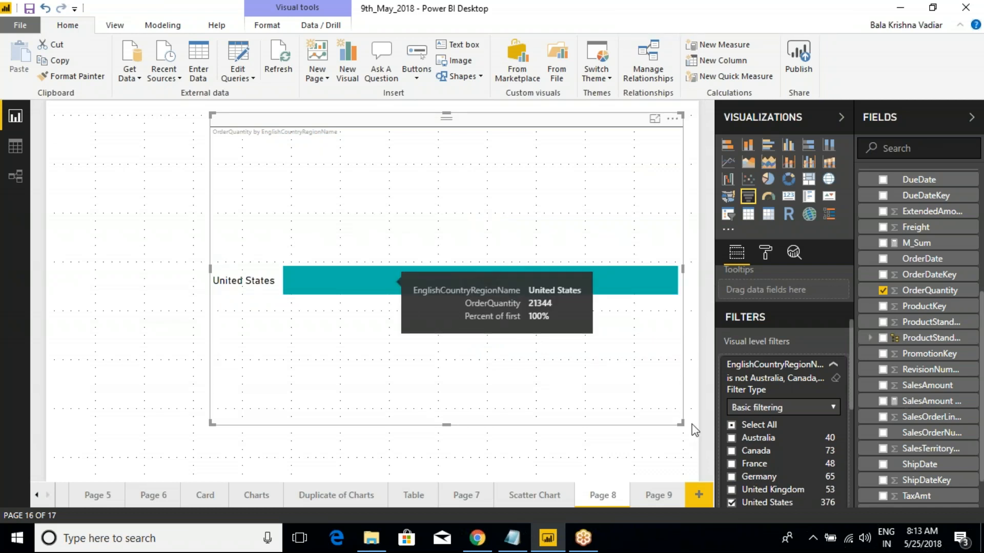
# Include United Kingdom in the filter again, annotate its tooltip percentages against the United States bar in red, and clear the annotations.
pyautogui.click(732, 491)
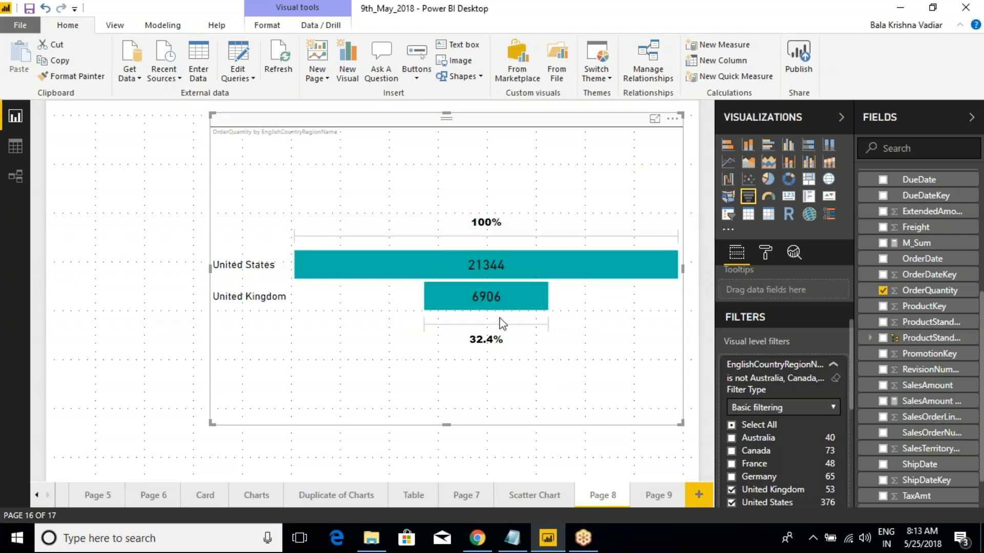
pyautogui.moveTo(501, 301)
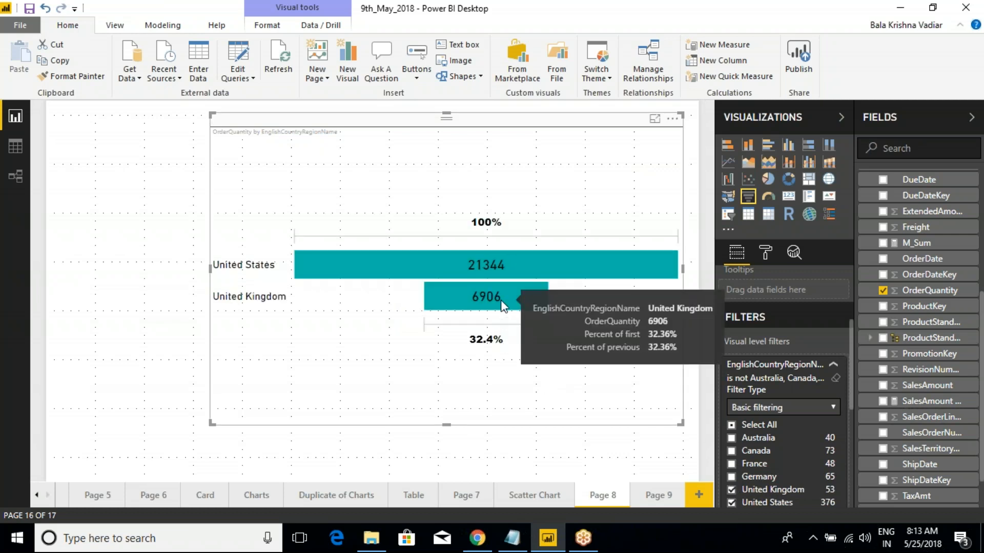
pyautogui.hotkey('ctrl', '2')
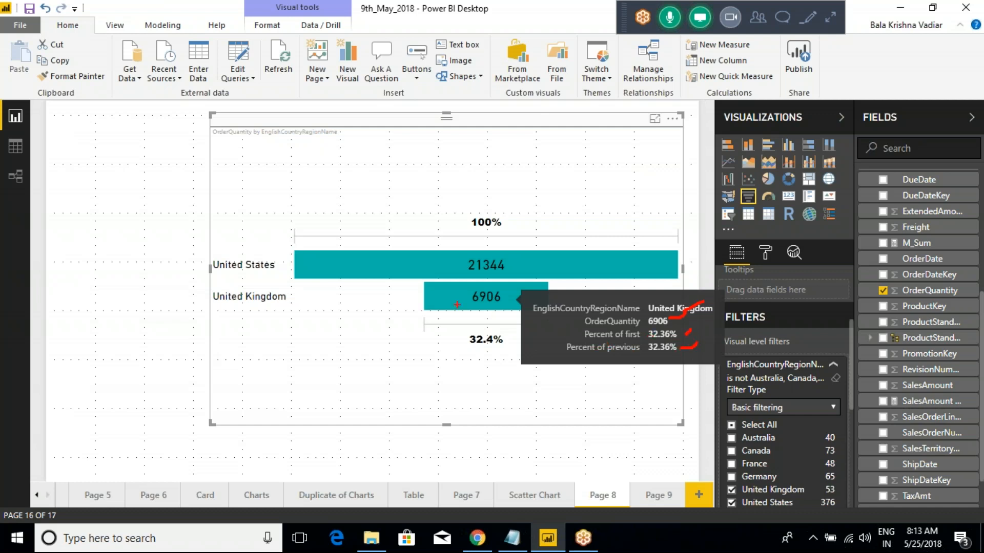
pyautogui.moveTo(413, 301)
pyautogui.mouseDown()
pyautogui.moveTo(394, 291)
pyautogui.moveTo(398, 265)
pyautogui.moveTo(411, 270)
pyautogui.mouseUp()
pyautogui.moveTo(430, 307)
pyautogui.mouseDown()
pyautogui.moveTo(377, 315)
pyautogui.moveTo(370, 267)
pyautogui.moveTo(382, 258)
pyautogui.mouseUp()
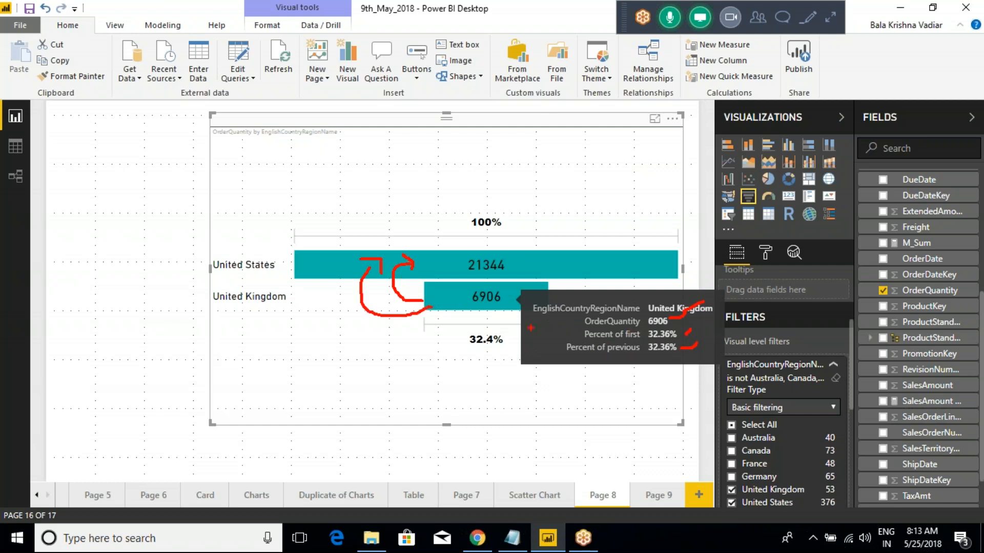
pyautogui.moveTo(489, 288)
pyautogui.mouseDown()
pyautogui.moveTo(461, 291)
pyautogui.moveTo(489, 310)
pyautogui.moveTo(507, 298)
pyautogui.mouseUp()
pyautogui.moveTo(449, 268); pyautogui.dragTo(457, 302)
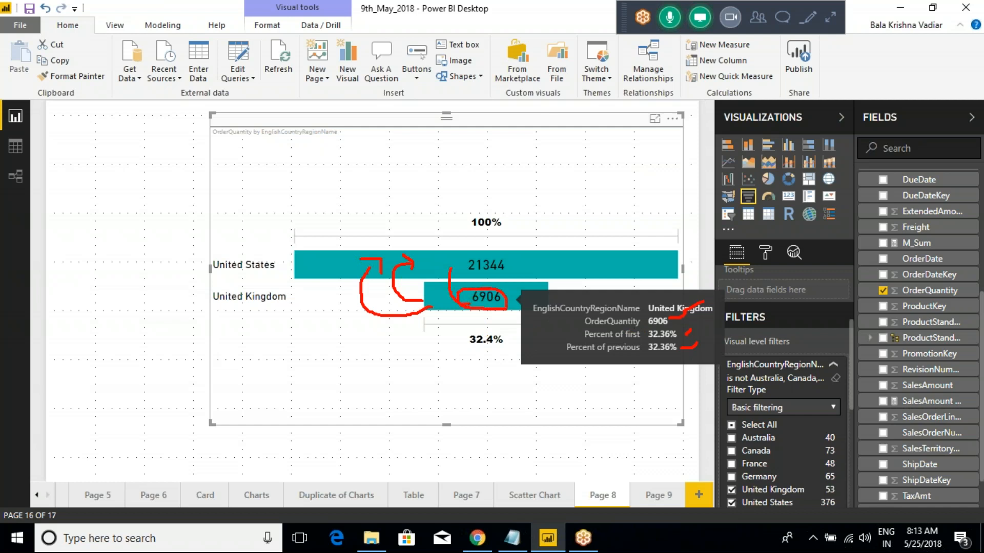
pyautogui.moveTo(464, 257)
pyautogui.mouseDown()
pyautogui.moveTo(522, 269)
pyautogui.moveTo(467, 256)
pyautogui.mouseUp()
pyautogui.moveTo(533, 267); pyautogui.dragTo(567, 248)
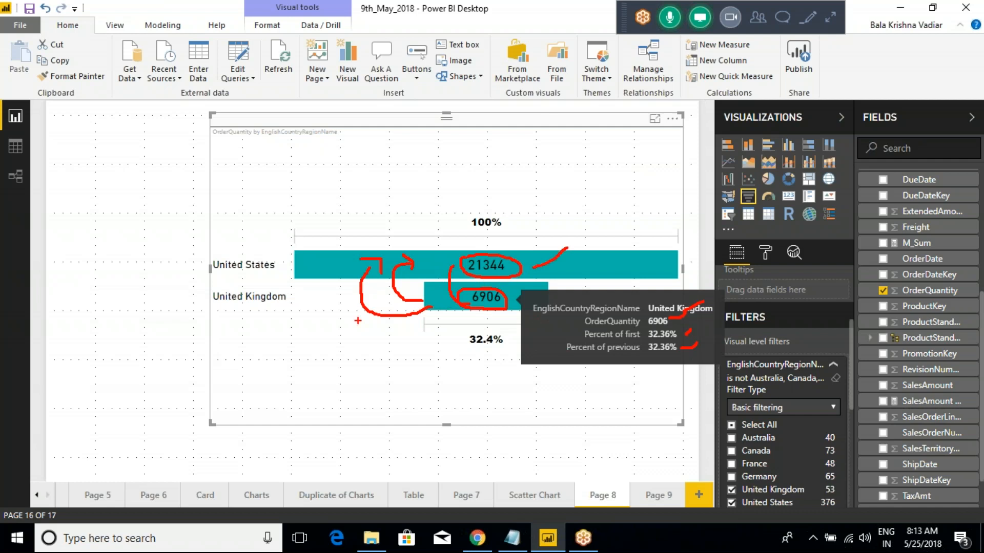
pyautogui.moveTo(439, 335); pyautogui.dragTo(468, 310)
pyautogui.moveTo(647, 359)
pyautogui.mouseDown()
pyautogui.moveTo(696, 353)
pyautogui.moveTo(687, 340)
pyautogui.mouseUp()
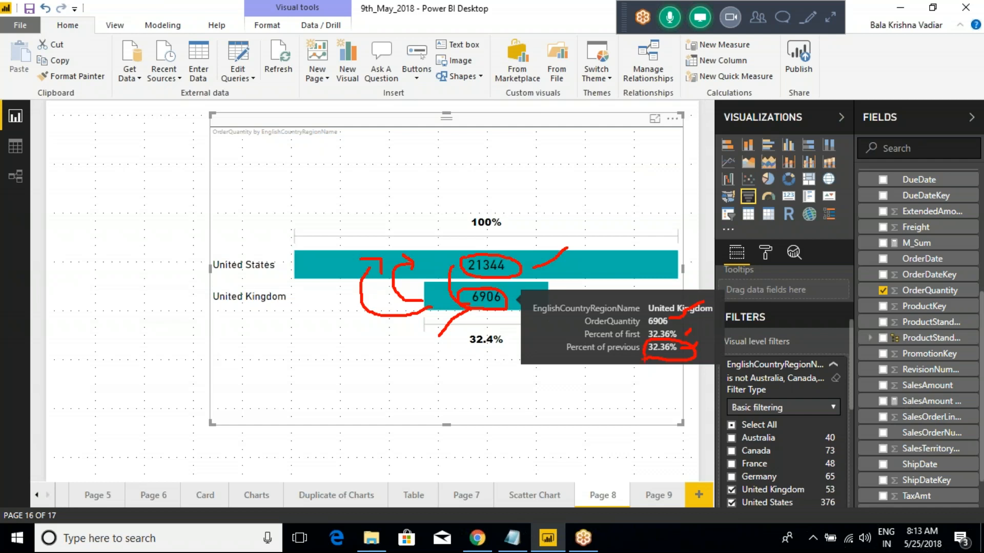
pyautogui.press('Escape')
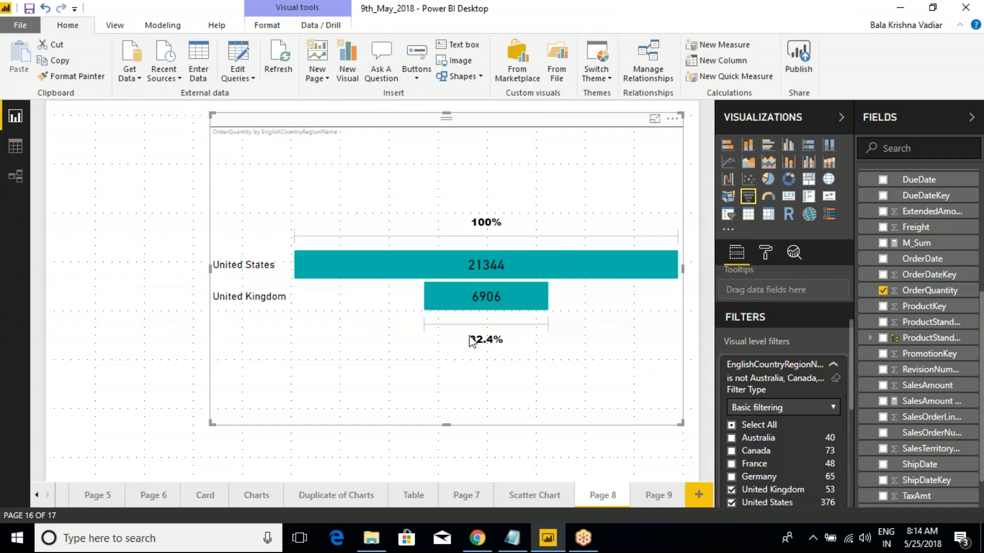
# Add Canada to the country filter and annotate United Kingdom's Percent of previous against the Canada bar in red.
pyautogui.click(731, 451)
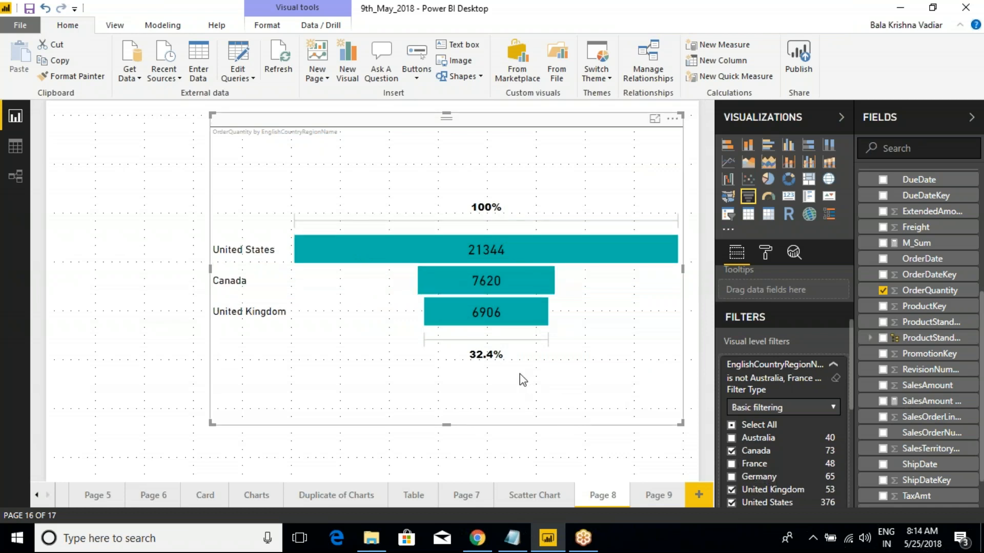
pyautogui.moveTo(489, 320)
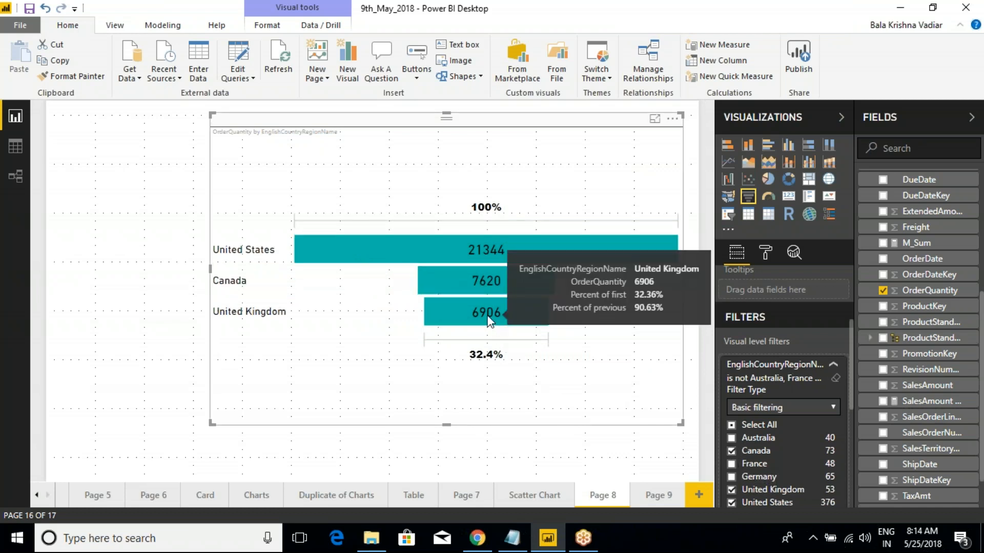
pyautogui.hotkey('ctrl', '2')
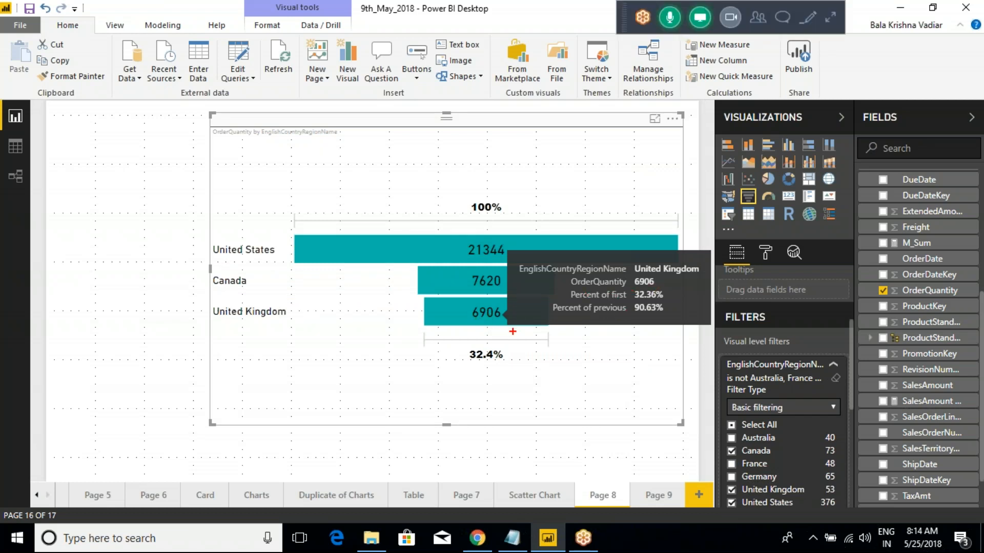
pyautogui.moveTo(285, 314); pyautogui.dragTo(317, 307)
pyautogui.moveTo(432, 322)
pyautogui.mouseDown()
pyautogui.moveTo(394, 323)
pyautogui.moveTo(394, 302)
pyautogui.moveTo(417, 289)
pyautogui.moveTo(409, 283)
pyautogui.moveTo(432, 285)
pyautogui.moveTo(425, 294)
pyautogui.mouseUp()
pyautogui.moveTo(256, 282); pyautogui.dragTo(296, 277)
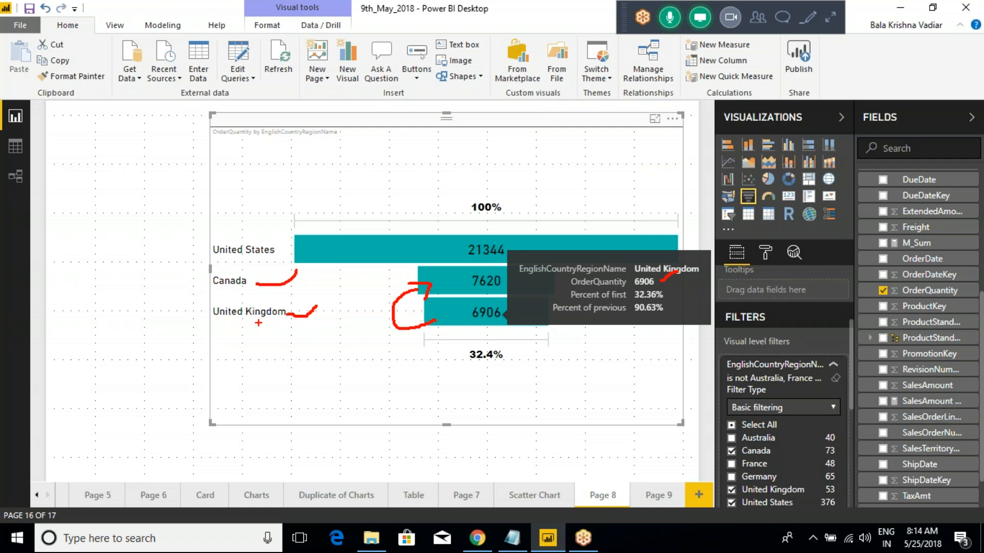
pyautogui.moveTo(261, 315)
pyautogui.mouseDown()
pyautogui.moveTo(251, 304)
pyautogui.moveTo(253, 279)
pyautogui.mouseUp()
pyautogui.moveTo(420, 324)
pyautogui.mouseDown()
pyautogui.moveTo(398, 324)
pyautogui.moveTo(408, 290)
pyautogui.mouseUp()
pyautogui.moveTo(623, 304)
pyautogui.mouseDown()
pyautogui.moveTo(626, 321)
pyautogui.moveTo(666, 324)
pyautogui.moveTo(677, 305)
pyautogui.mouseUp()
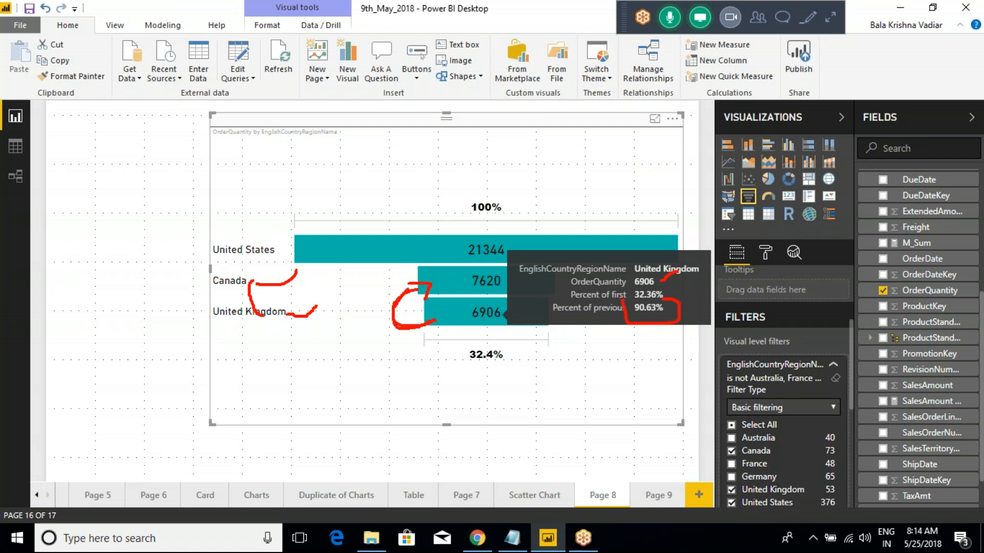
pyautogui.moveTo(455, 287); pyautogui.dragTo(481, 271)
pyautogui.moveTo(460, 322)
pyautogui.mouseDown()
pyautogui.moveTo(475, 305)
pyautogui.moveTo(469, 292)
pyautogui.moveTo(466, 315)
pyautogui.mouseUp()
# Mark United Kingdom's Percent of first against the United States value in red, and clear all annotations.
pyautogui.moveTo(474, 228)
pyautogui.mouseDown()
pyautogui.moveTo(450, 252)
pyautogui.moveTo(507, 262)
pyautogui.moveTo(513, 237)
pyautogui.moveTo(473, 229)
pyautogui.mouseUp()
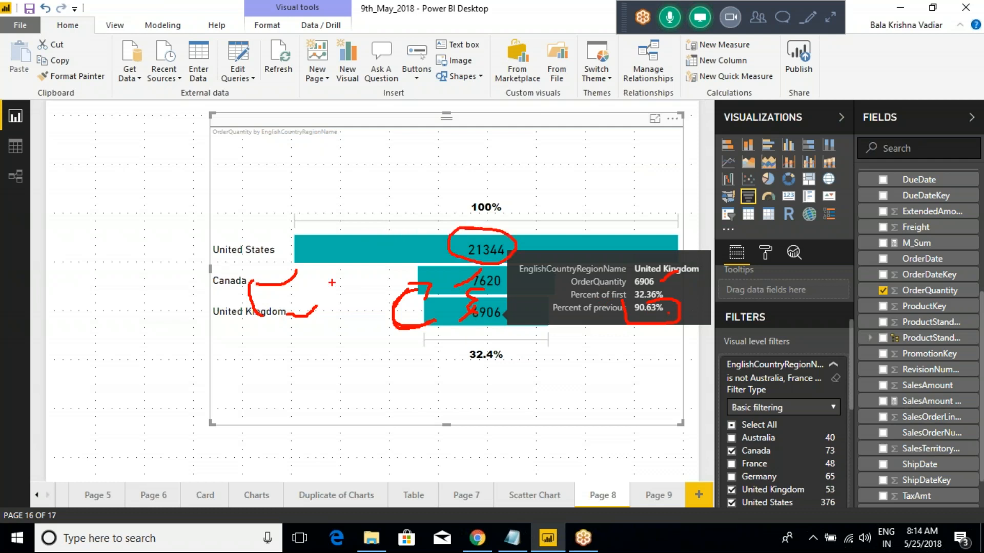
pyautogui.moveTo(476, 302)
pyautogui.mouseDown()
pyautogui.moveTo(502, 329)
pyautogui.moveTo(485, 299)
pyautogui.moveTo(465, 327)
pyautogui.moveTo(402, 301)
pyautogui.moveTo(454, 240)
pyautogui.mouseUp()
pyautogui.moveTo(669, 292); pyautogui.dragTo(694, 278)
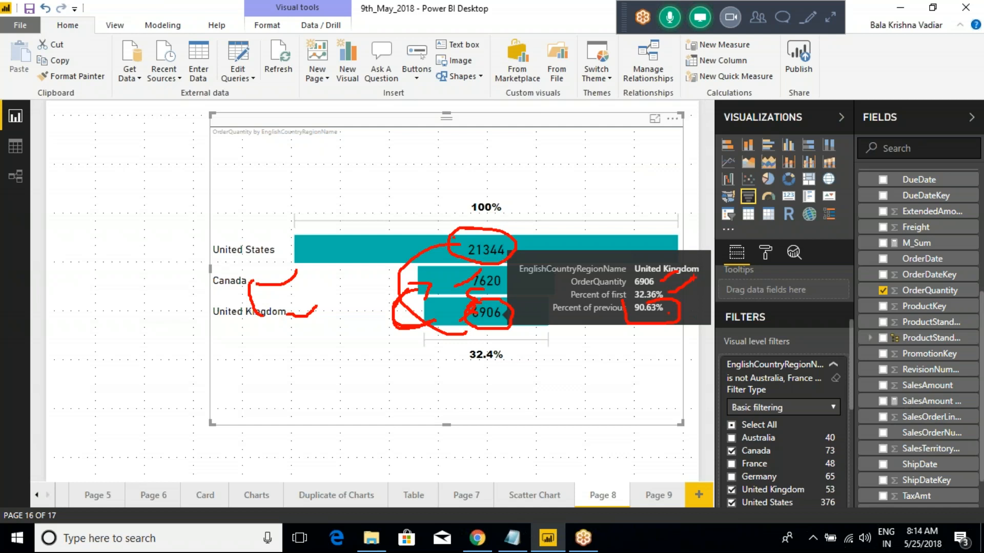
pyautogui.press('Escape')
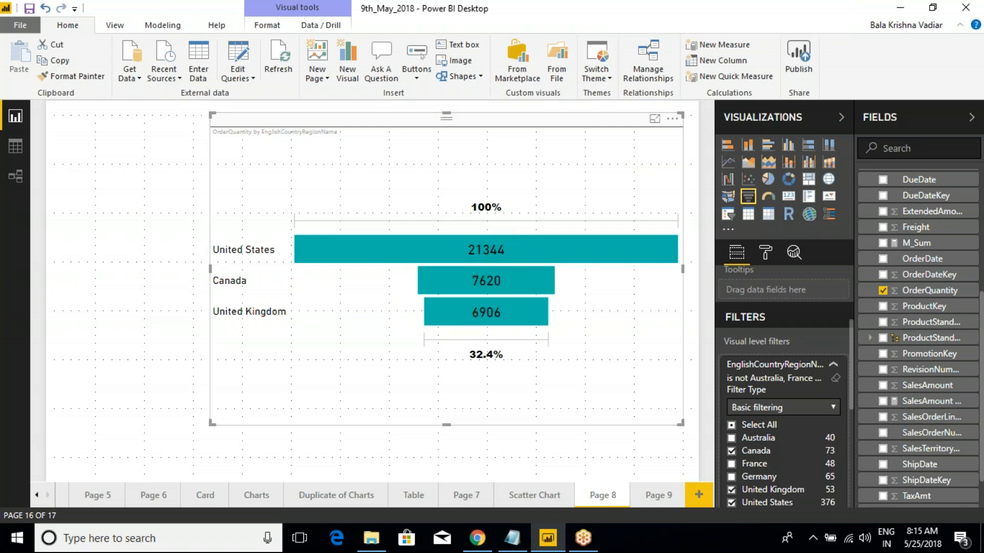
# Clear the EnglishCountryRegionName filter on the funnel chart and collapse its filter card.
pyautogui.click(835, 378)
pyautogui.click(833, 365)
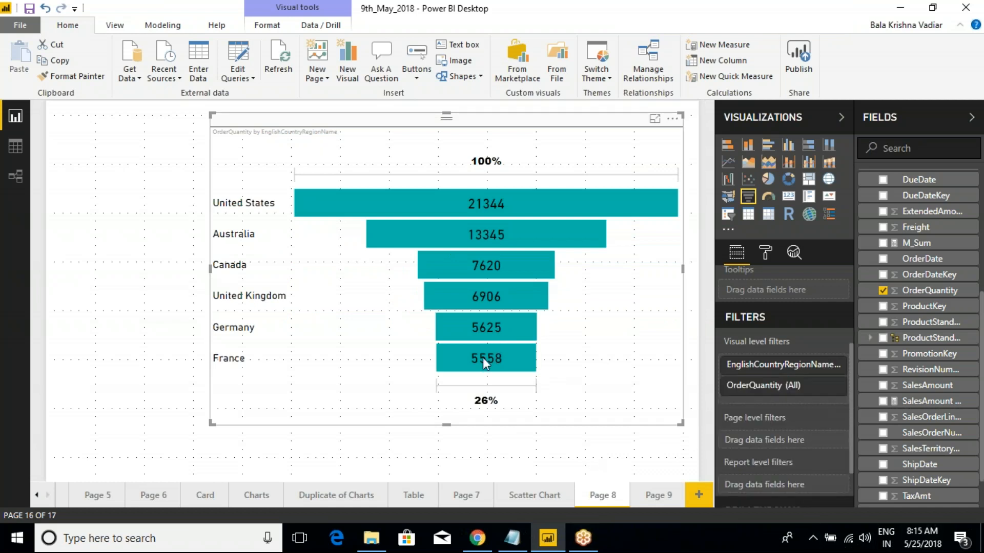
# Annotate France's tooltip percentages with red arrows to the Germany and United States bars, and clear the annotations.
pyautogui.moveTo(483, 358)
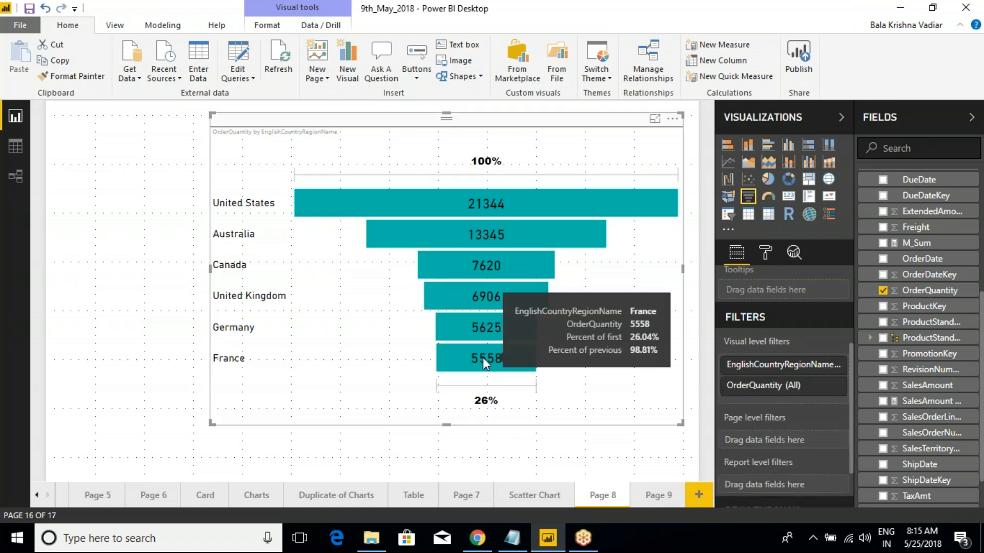
pyautogui.moveTo(465, 363)
pyautogui.mouseDown()
pyautogui.moveTo(411, 355)
pyautogui.moveTo(424, 329)
pyautogui.moveTo(434, 342)
pyautogui.mouseUp()
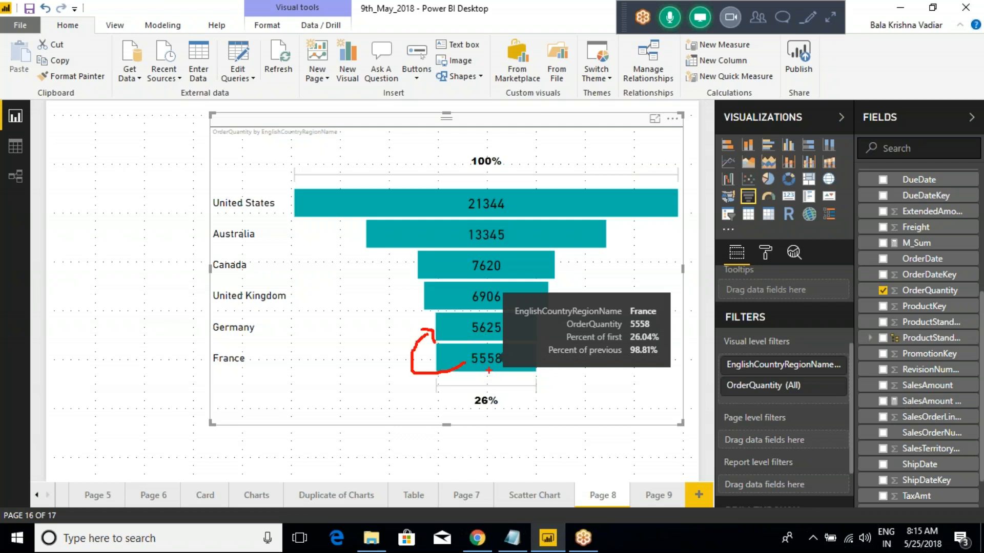
pyautogui.moveTo(631, 360); pyautogui.dragTo(661, 362)
pyautogui.moveTo(465, 373)
pyautogui.mouseDown()
pyautogui.moveTo(385, 396)
pyautogui.moveTo(373, 214)
pyautogui.moveTo(378, 205)
pyautogui.moveTo(386, 215)
pyautogui.mouseUp()
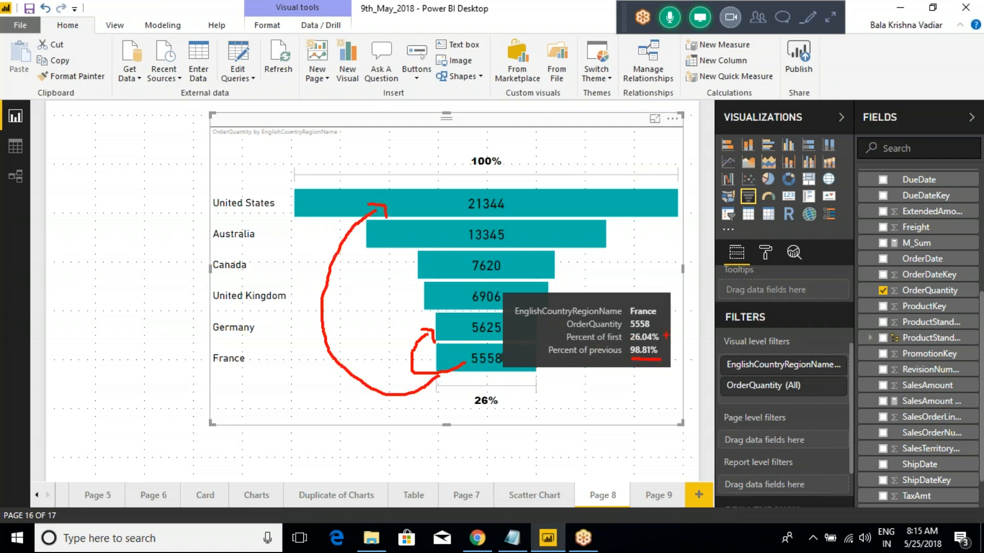
pyautogui.moveTo(664, 337); pyautogui.dragTo(702, 317)
pyautogui.press('Escape')
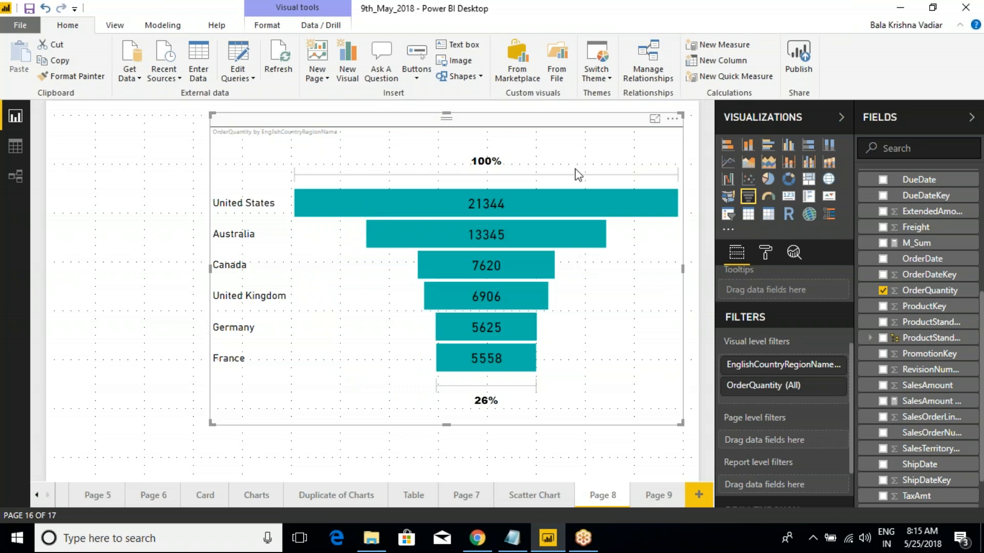
# Toggle the funnel chart's conversion rate labels off and on repeatedly in its format settings, leaving them on.
pyautogui.click(765, 255)
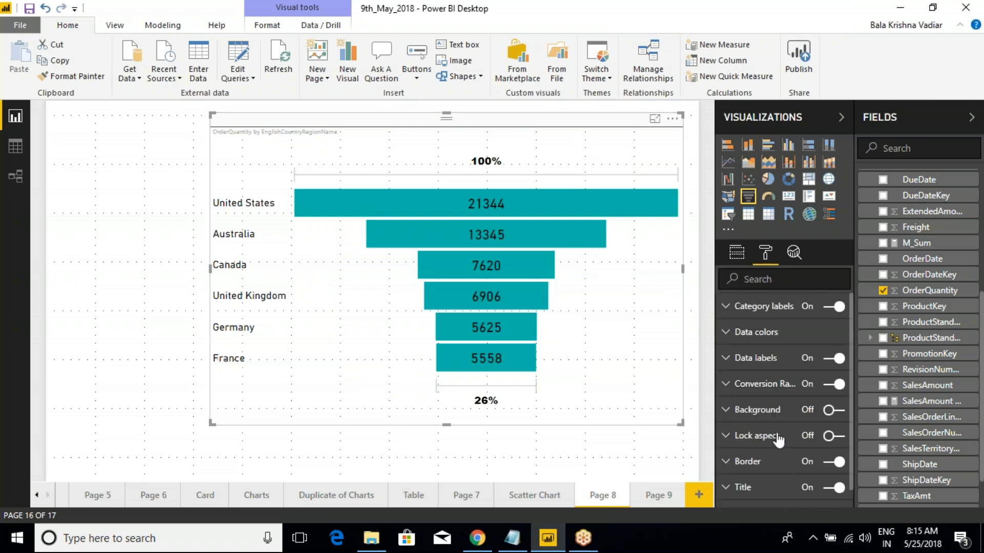
pyautogui.click(725, 385)
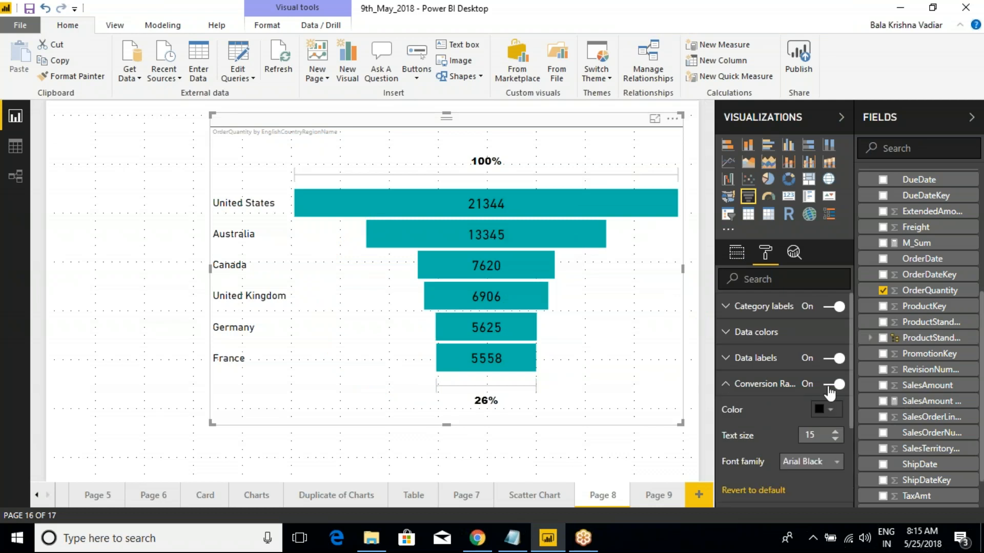
pyautogui.click(834, 385)
pyautogui.click(832, 385)
pyautogui.click(831, 386)
pyautogui.click(831, 386)
pyautogui.click(831, 385)
pyautogui.click(744, 388)
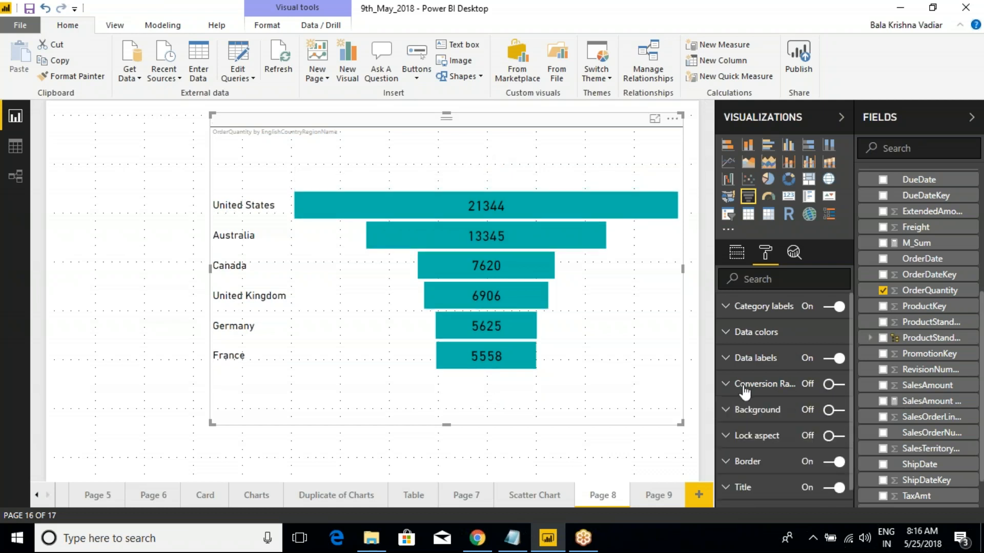
pyautogui.click(835, 384)
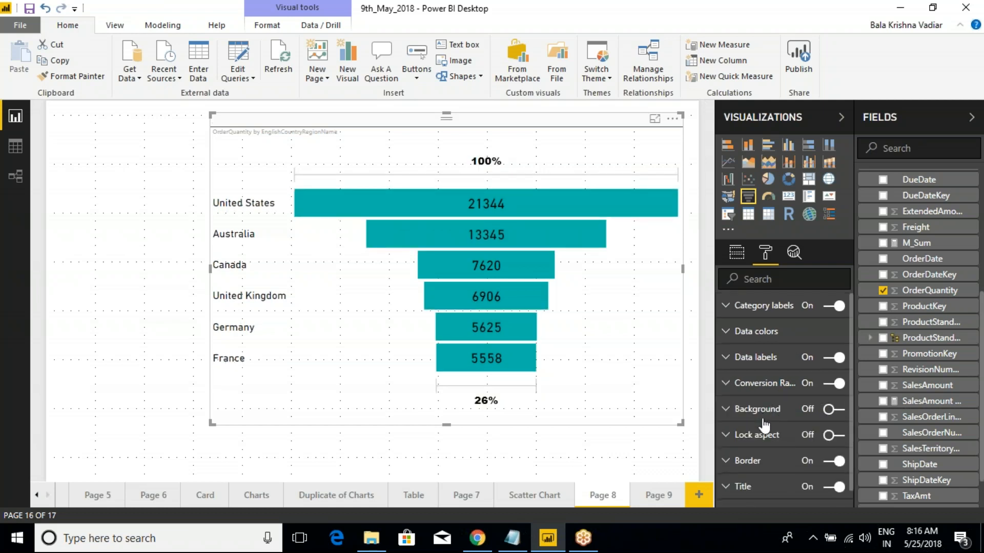
pyautogui.scroll(-1, 769, 420)
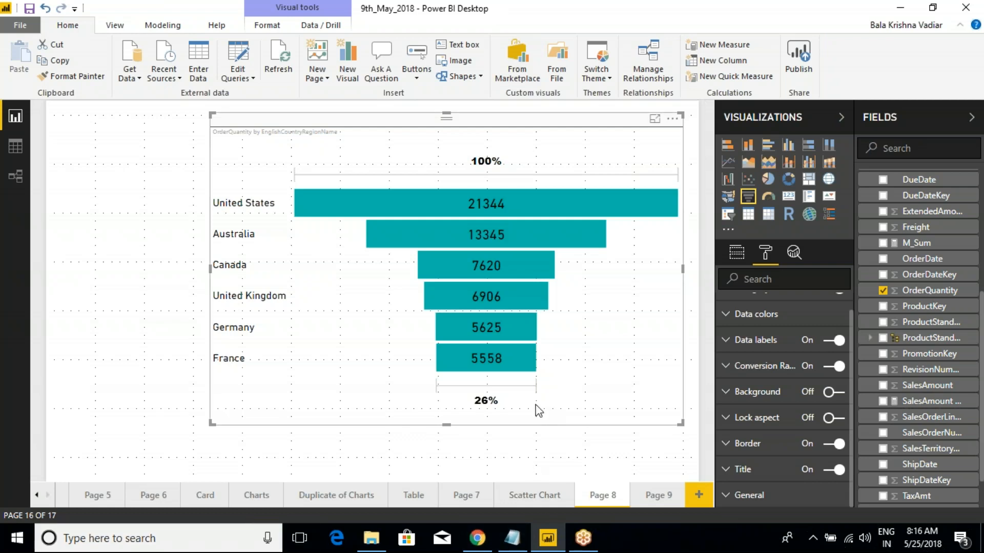
# Open the Page 9 report page and rename it as Maps.
pyautogui.click(653, 496)
pyautogui.doubleClick(654, 496)
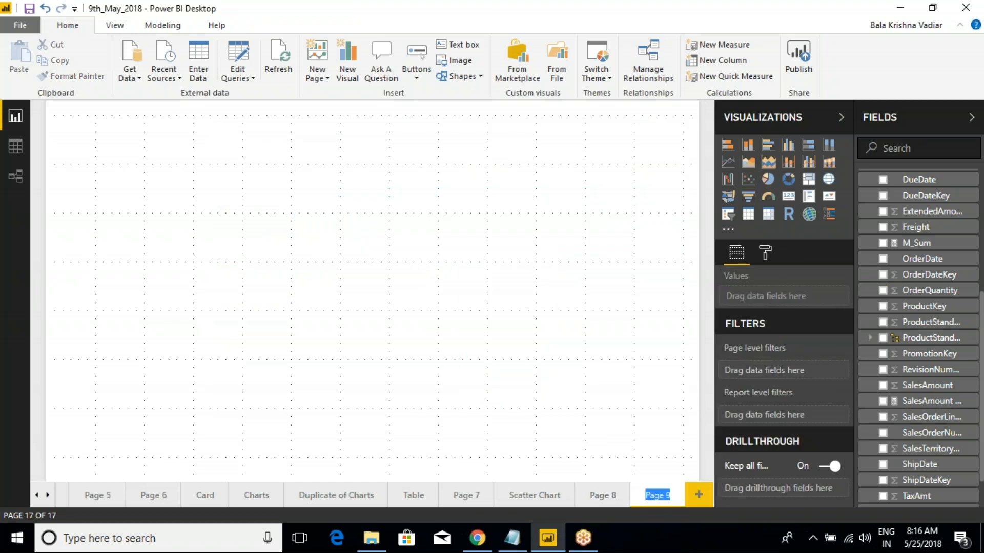
pyautogui.write('Maps')
pyautogui.click(277, 228)
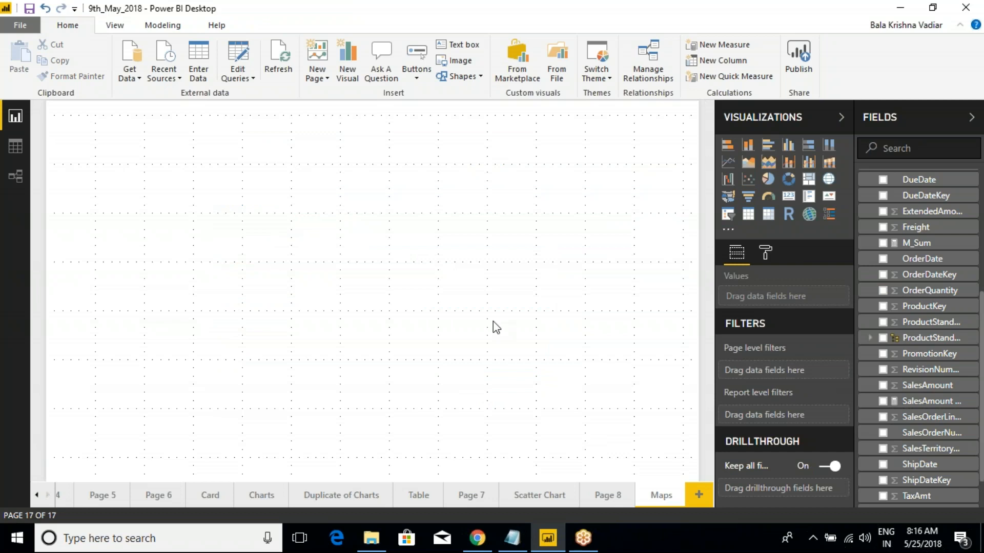
# Add an empty treemap to the Maps page, move it to the middle of the canvas and enlarge it.
pyautogui.click(812, 187)
pyautogui.moveTo(121, 164); pyautogui.dragTo(347, 211)
pyautogui.moveTo(415, 310); pyautogui.dragTo(550, 403)
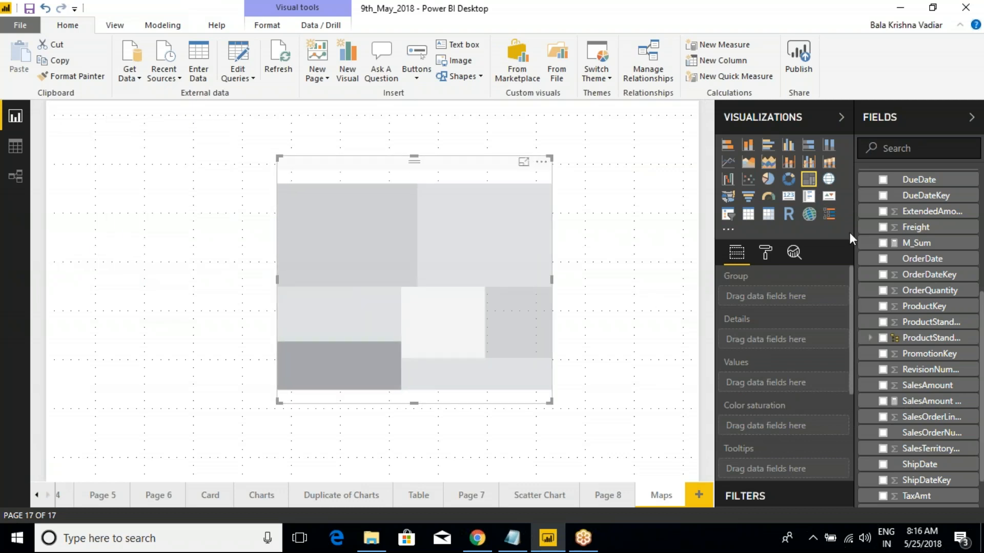
# Turn the empty treemap into a wider map, and try SalesAmount from SalesData as its only field, sizing the bubbles.
pyautogui.click(829, 180)
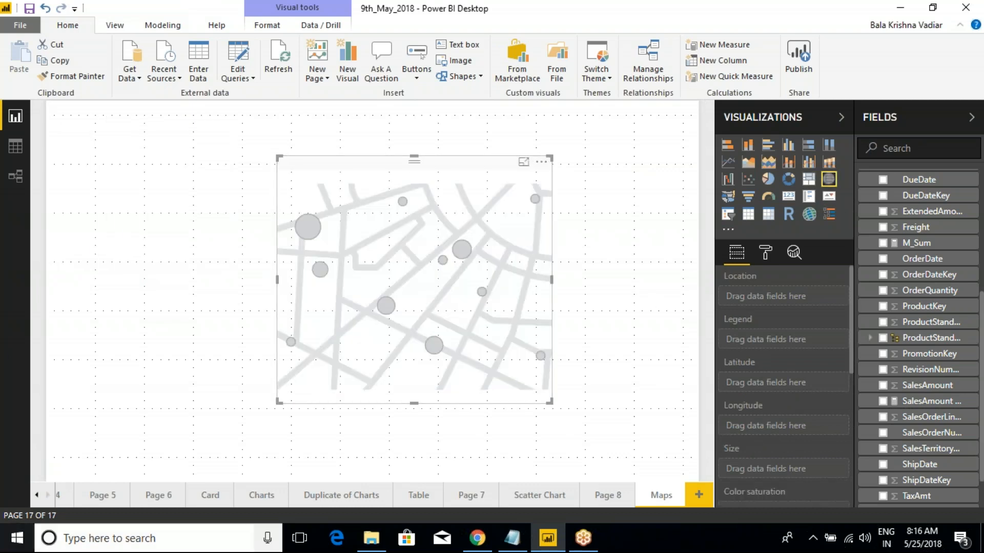
pyautogui.scroll(10, 897, 338)
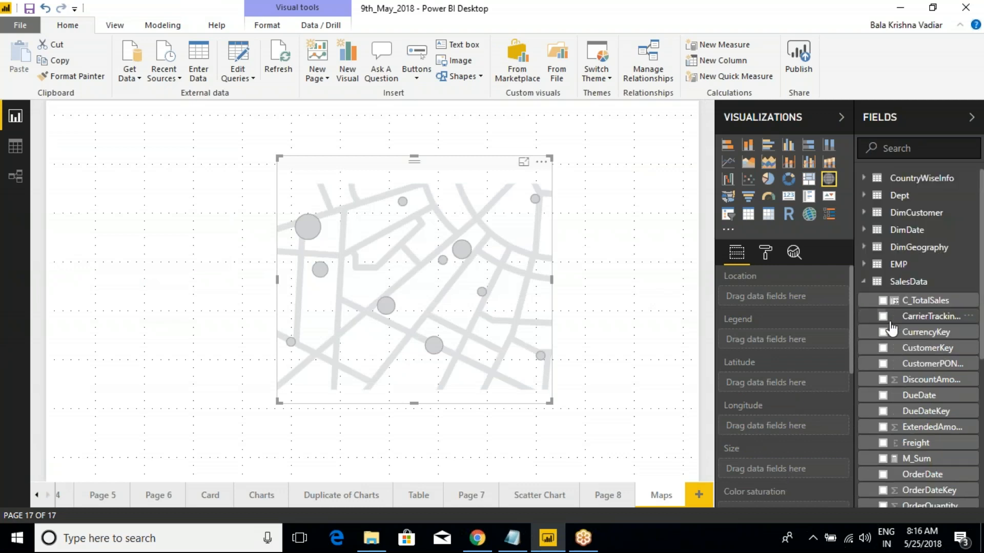
pyautogui.click(863, 282)
pyautogui.click(865, 287)
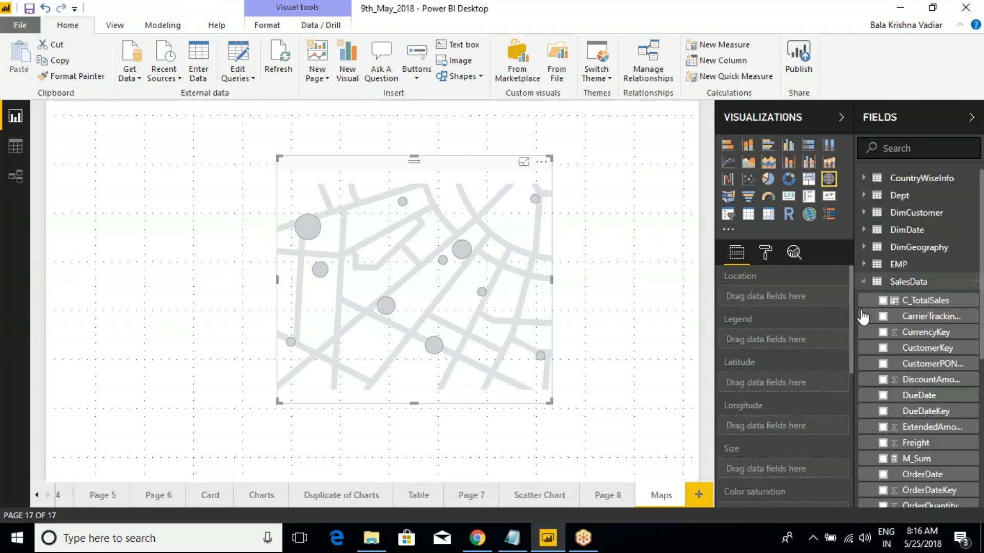
pyautogui.scroll(-5, 904, 405)
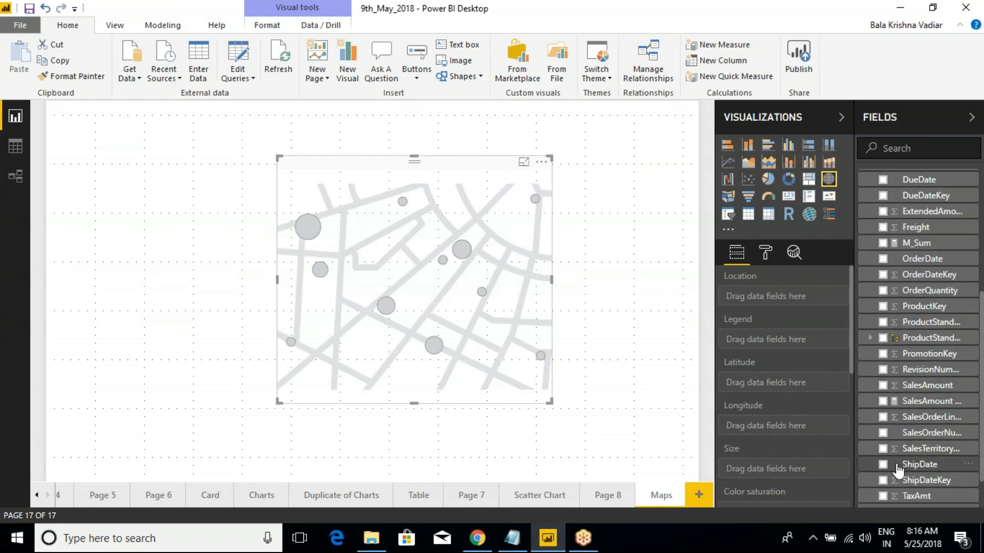
pyautogui.click(882, 386)
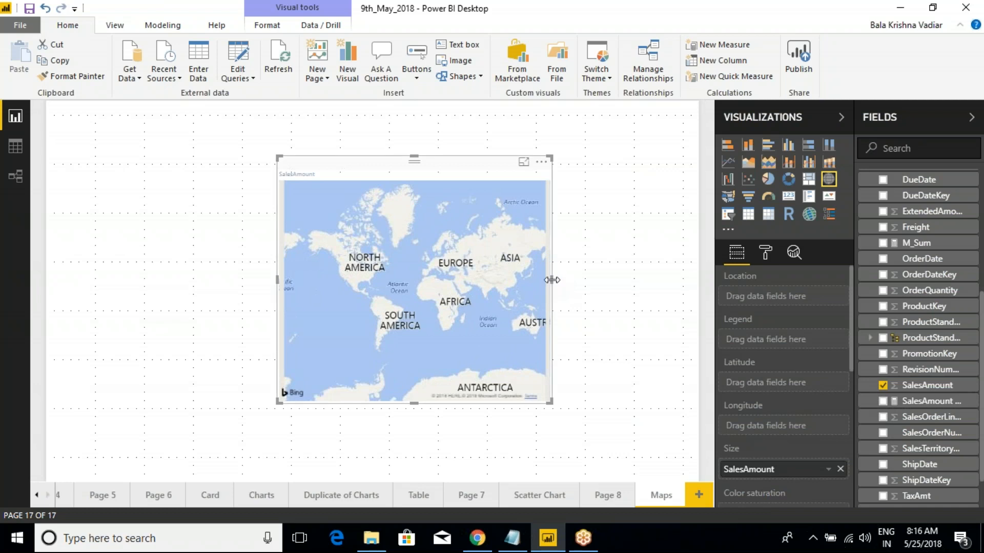
pyautogui.moveTo(551, 280); pyautogui.dragTo(631, 281)
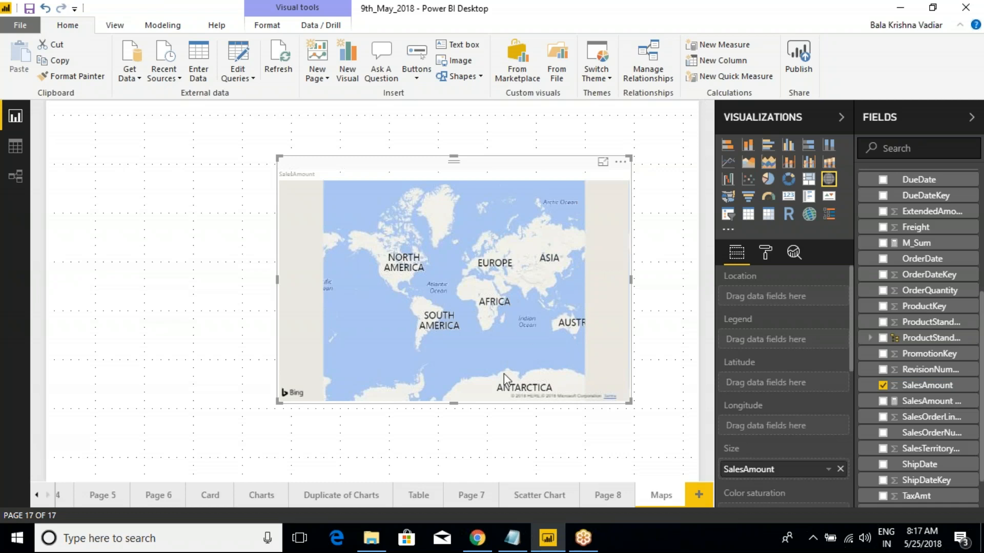
pyautogui.click(841, 470)
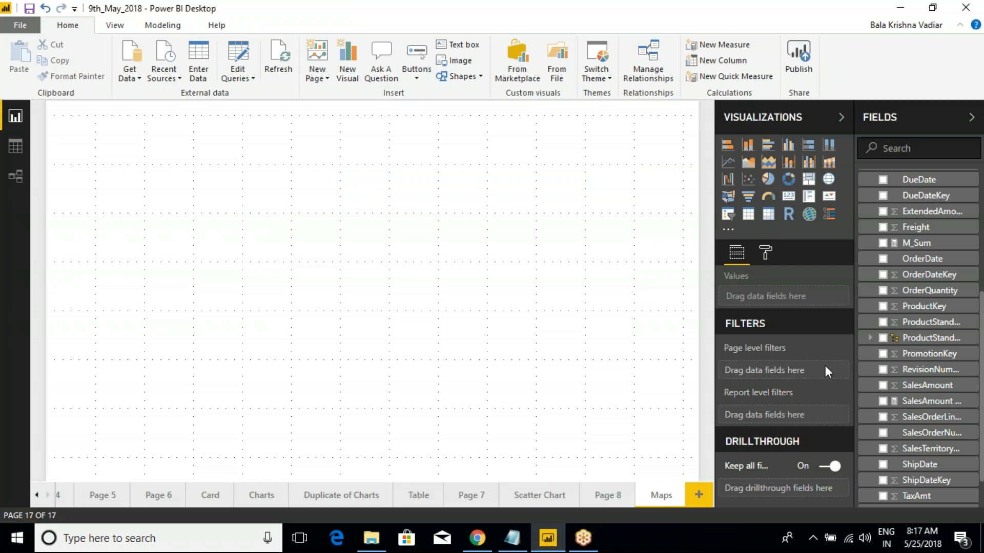
# Add a new map around the middle of the canvas with EnglishCountryRegionName from DimGeography as its location.
pyautogui.click(829, 181)
pyautogui.moveTo(182, 219); pyautogui.dragTo(459, 271)
pyautogui.moveTo(473, 323); pyautogui.dragTo(608, 414)
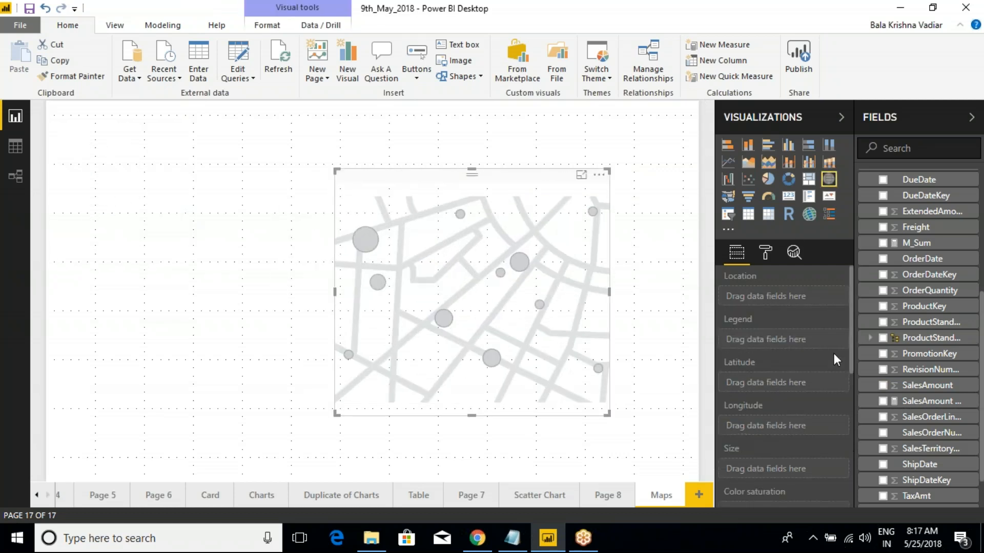
pyautogui.scroll(5, 930, 330)
pyautogui.click(864, 281)
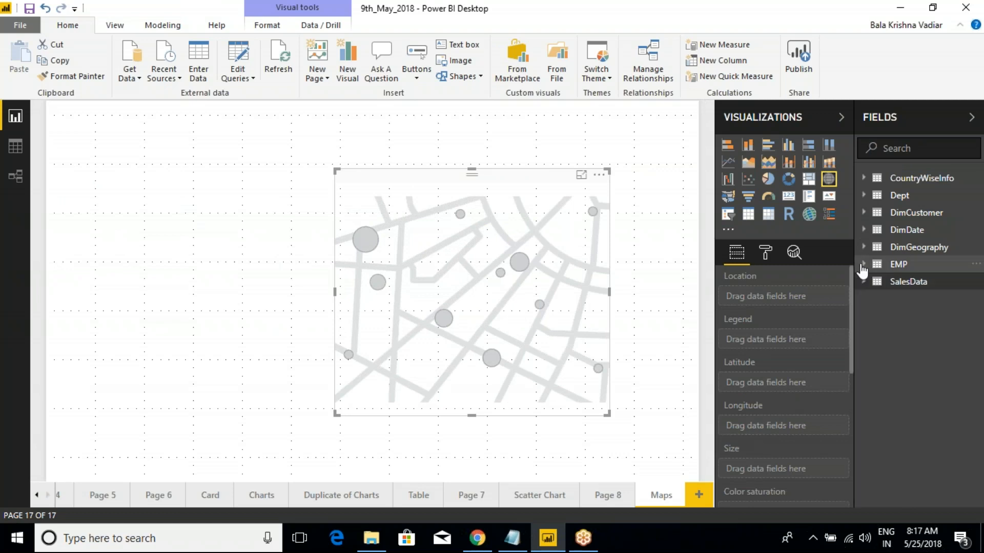
pyautogui.click(864, 247)
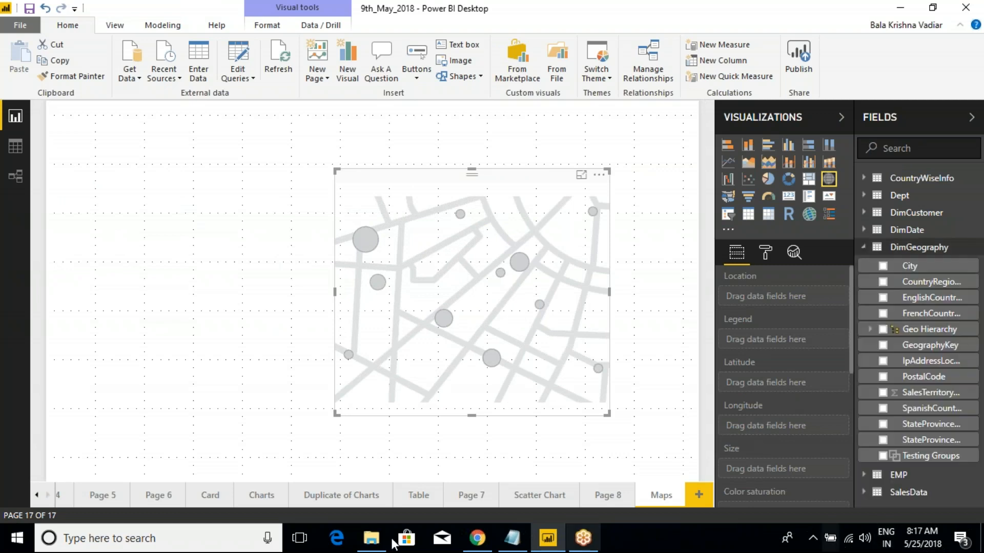
pyautogui.click(883, 297)
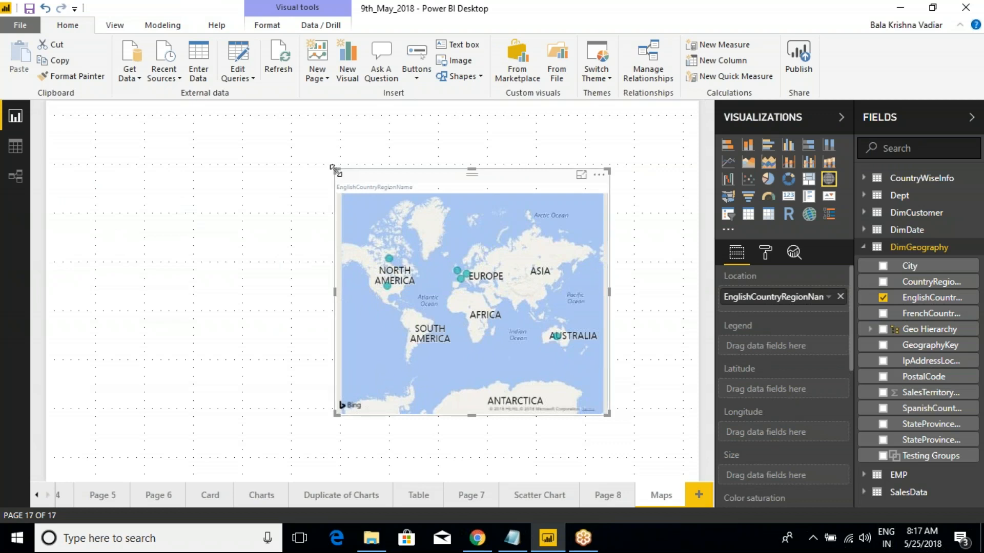
# Enlarge the country map until it covers most of the canvas, and deselect it.
pyautogui.moveTo(336, 170); pyautogui.dragTo(233, 117)
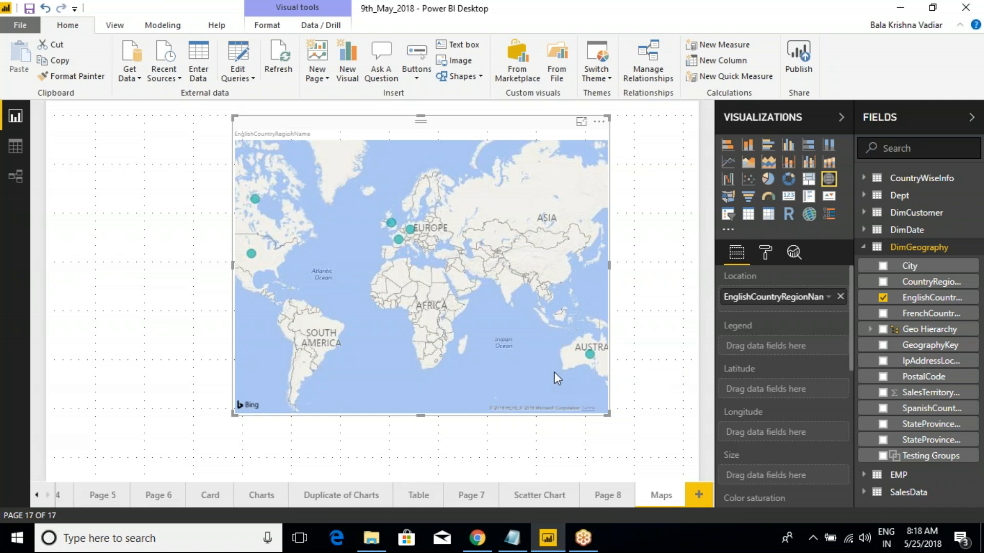
pyautogui.moveTo(609, 415); pyautogui.dragTo(668, 459)
pyautogui.click(665, 458)
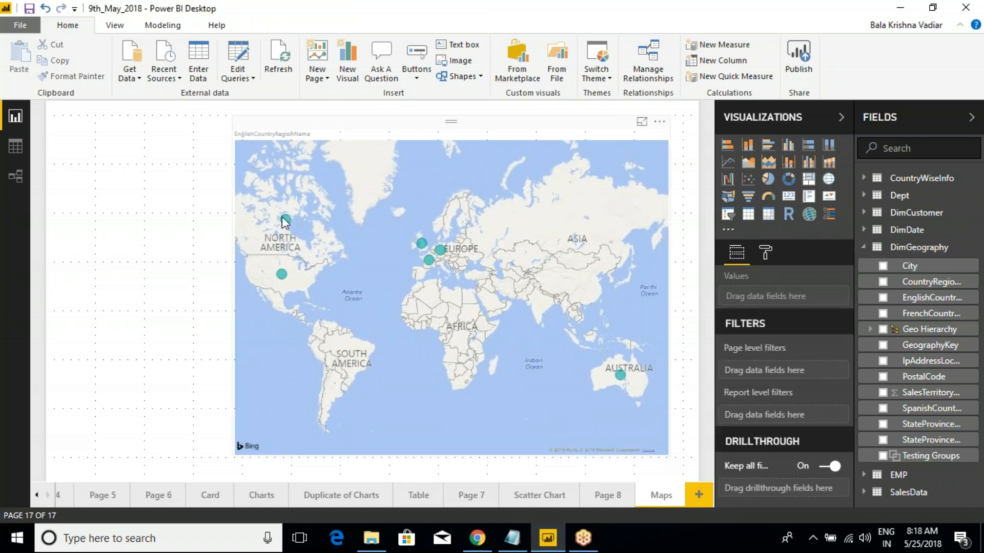
# Read the tooltips of the country bubbles in North America, Europe and Australia.
pyautogui.moveTo(286, 224)
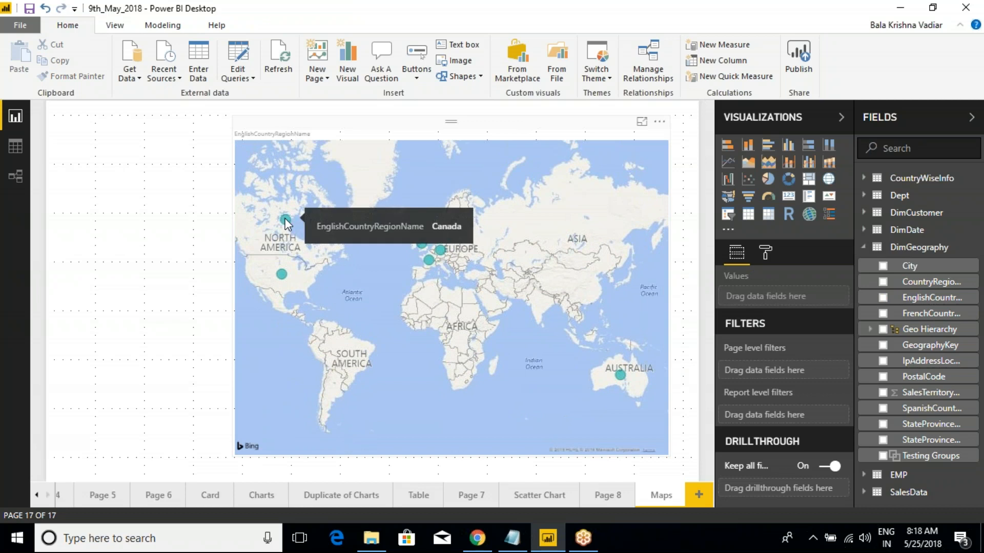
pyautogui.moveTo(281, 278)
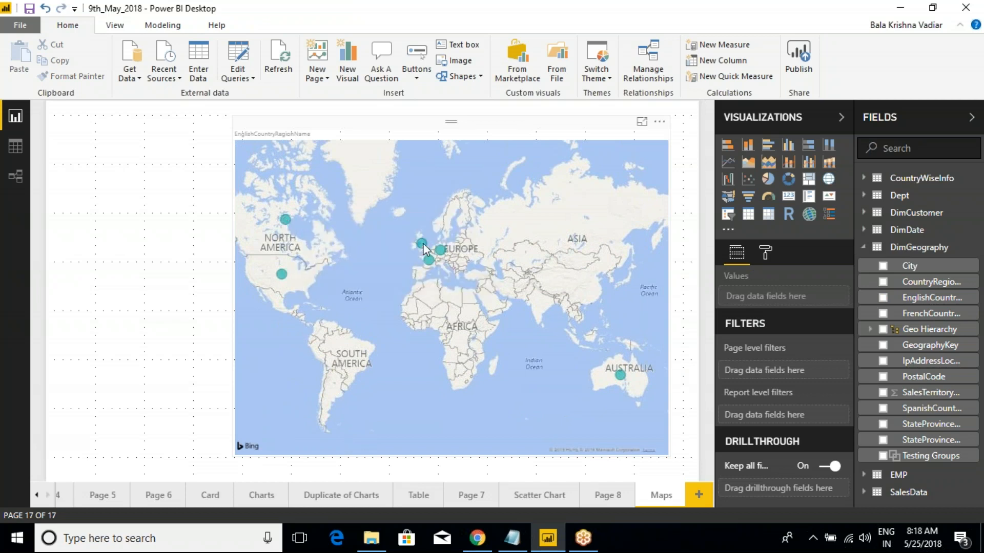
pyautogui.moveTo(423, 249)
pyautogui.moveTo(621, 379)
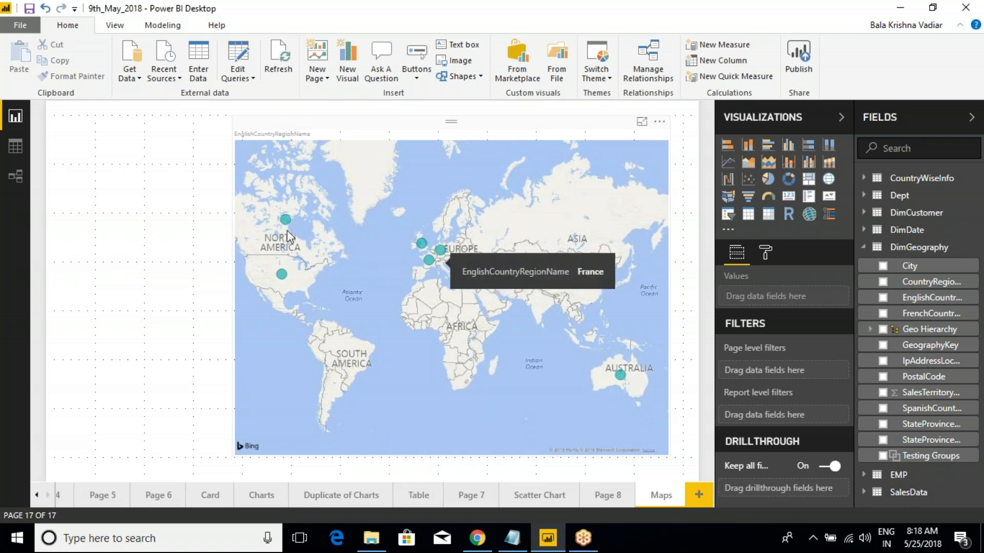
# Replace the country map with a new, enlarged map that uses City from DimGeography as its location.
pyautogui.click(507, 131)
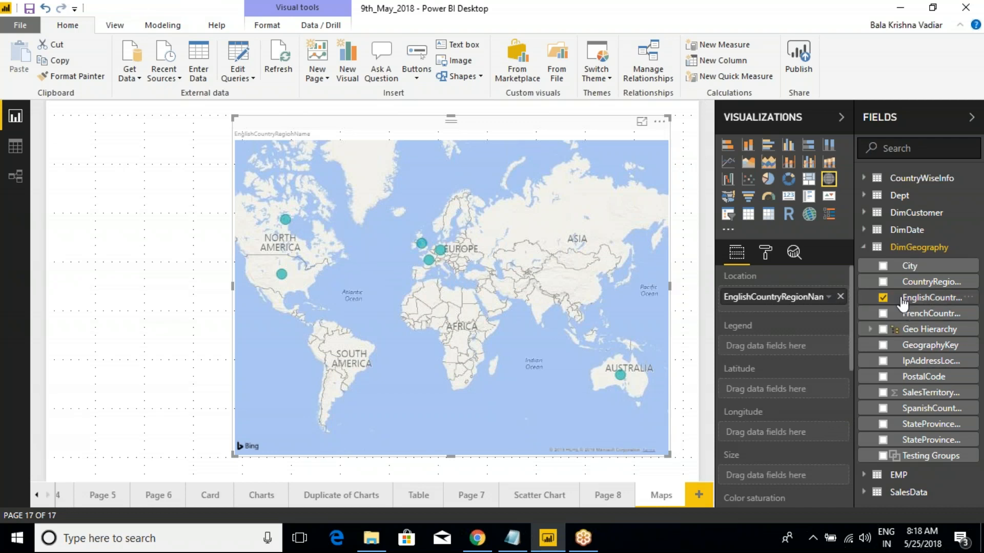
pyautogui.click(840, 296)
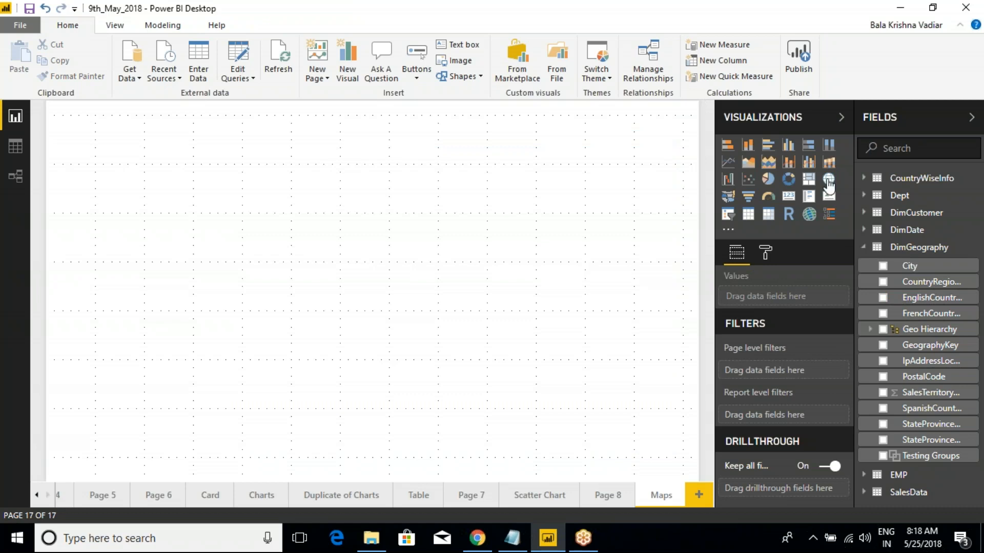
pyautogui.click(829, 180)
pyautogui.click(884, 266)
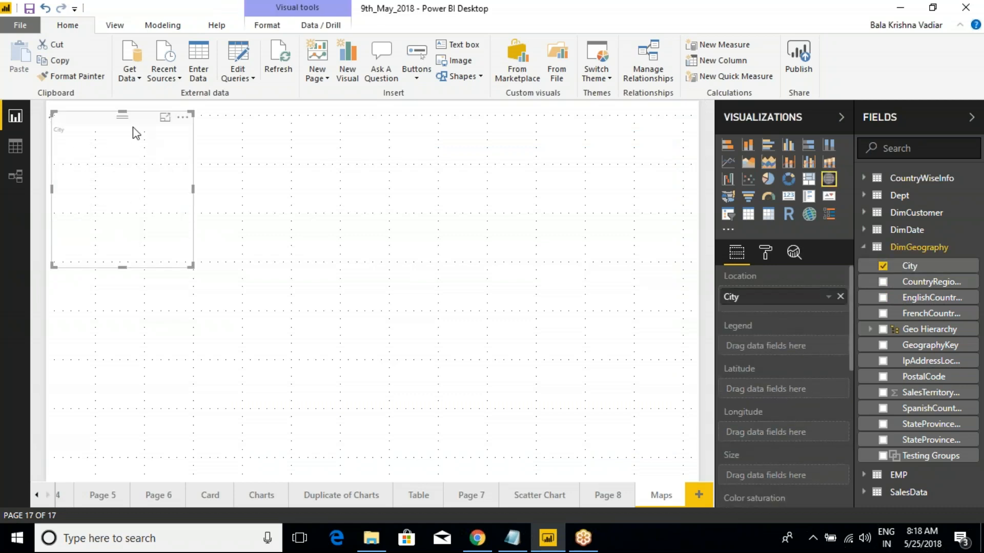
pyautogui.moveTo(133, 119); pyautogui.dragTo(221, 142)
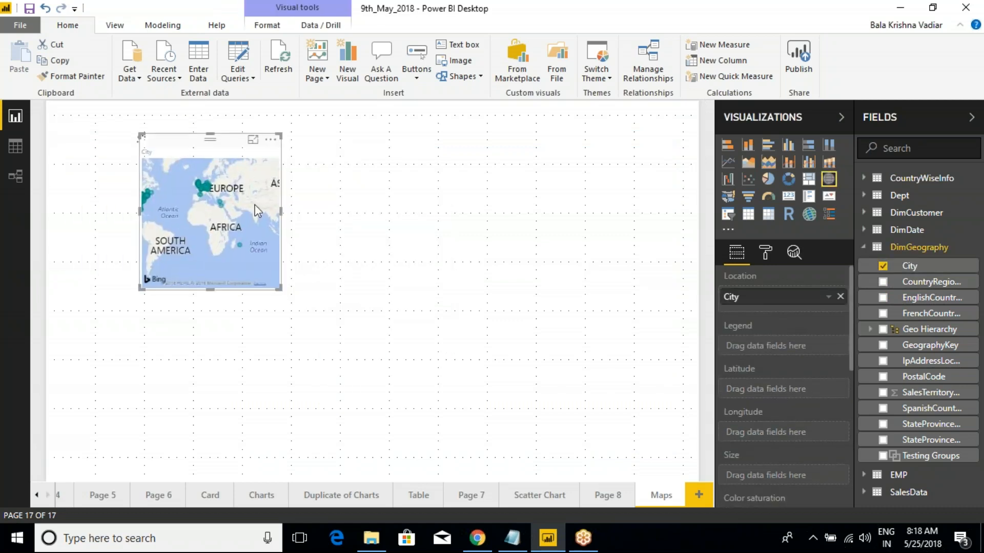
pyautogui.moveTo(279, 289); pyautogui.dragTo(621, 437)
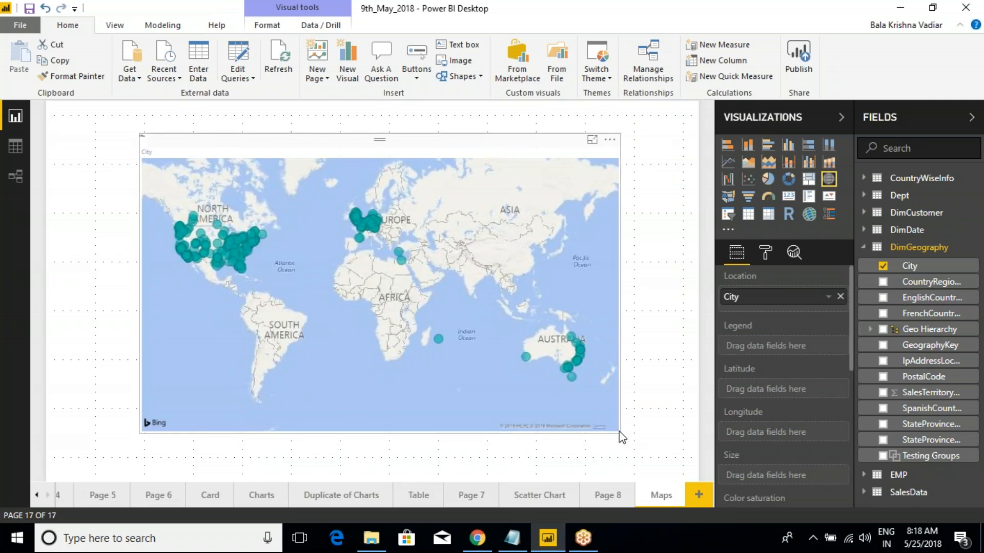
# Read the tooltips of the city bubbles in Australia, Europe and the United States.
pyautogui.moveTo(579, 359)
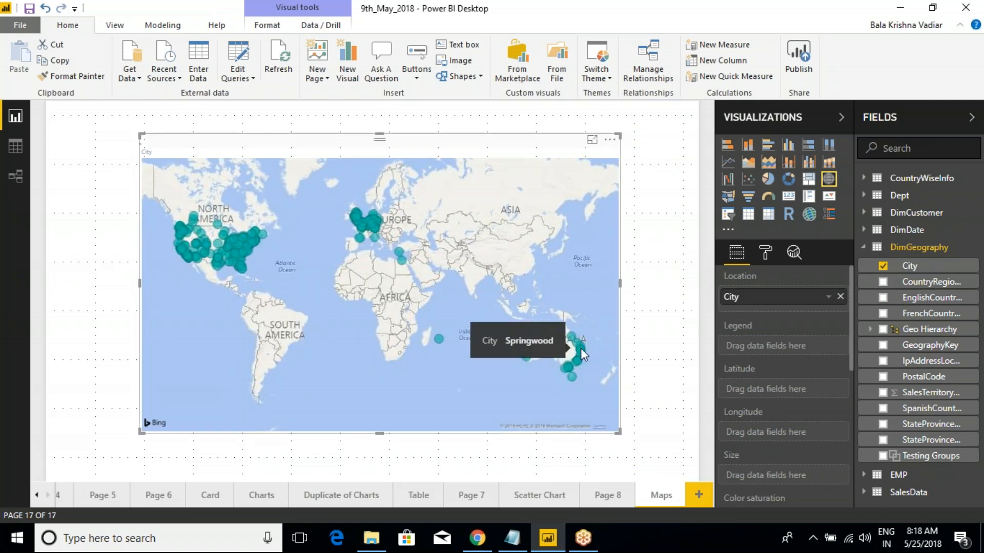
pyautogui.moveTo(368, 223)
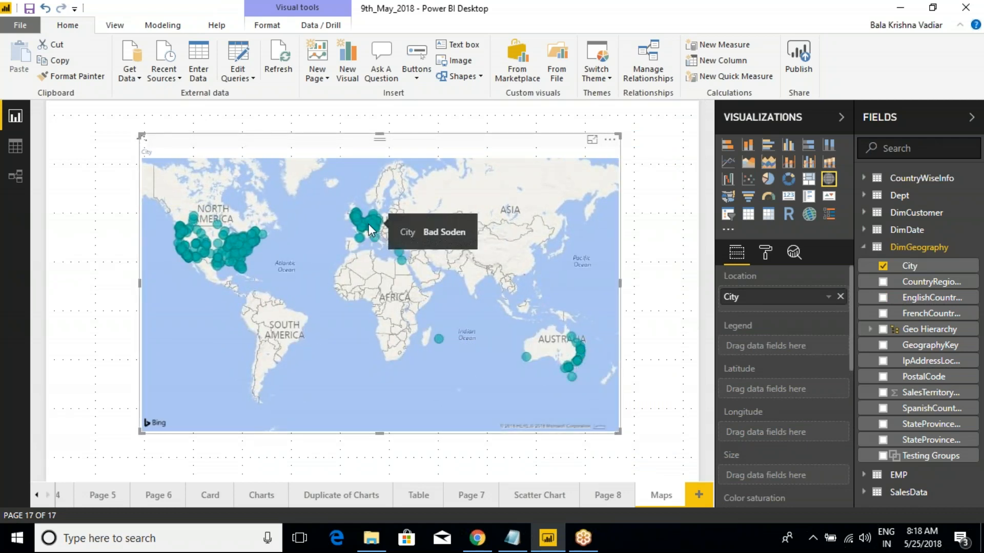
pyautogui.moveTo(236, 245)
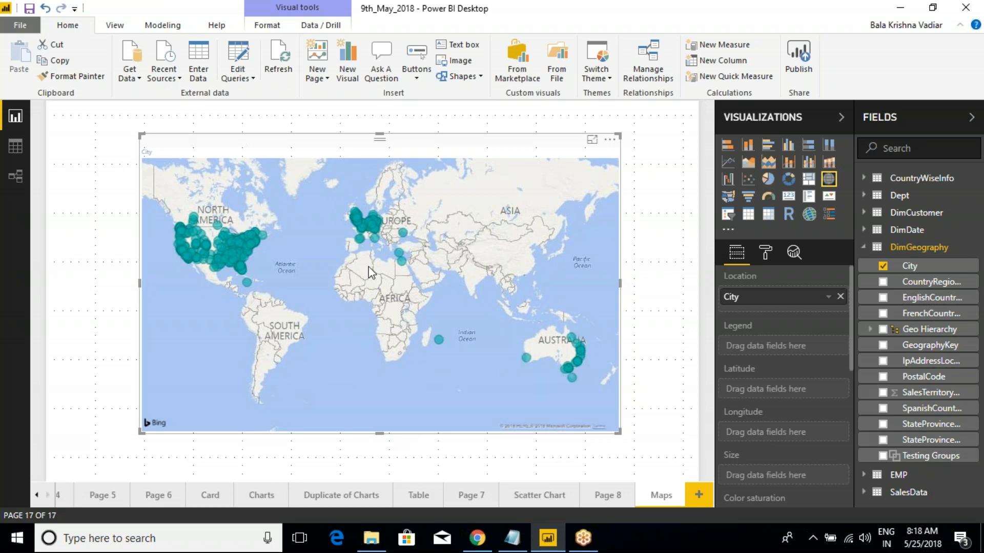
# Enlarge the city map further, and swap its location field from City to EnglishCountryRegionName.
pyautogui.moveTo(619, 433); pyautogui.dragTo(677, 451)
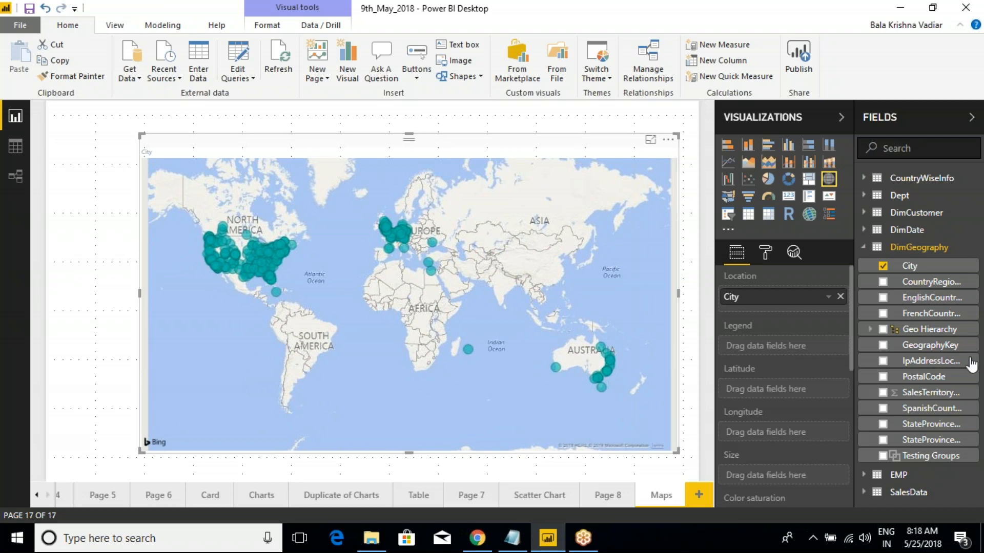
pyautogui.click(882, 297)
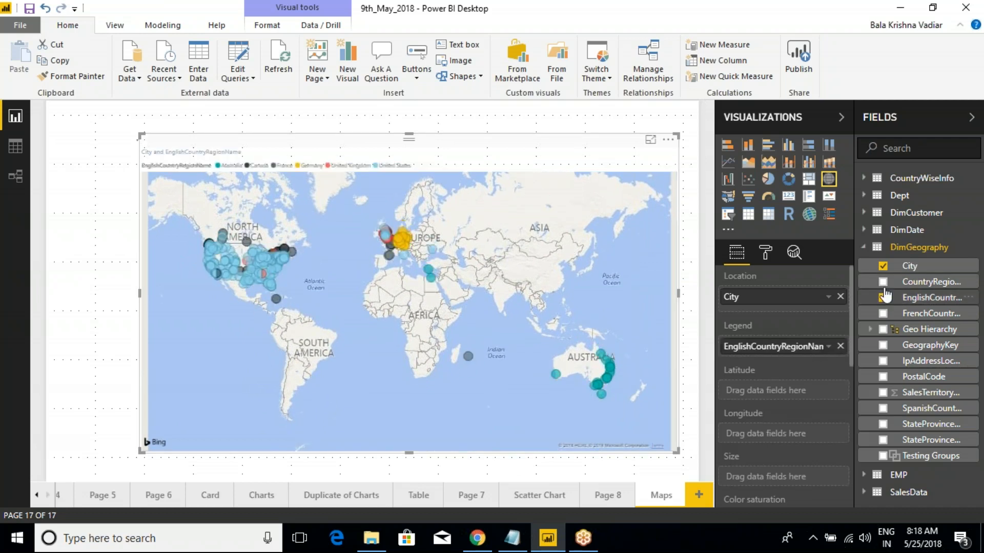
pyautogui.click(883, 266)
pyautogui.moveTo(777, 348); pyautogui.dragTo(774, 303)
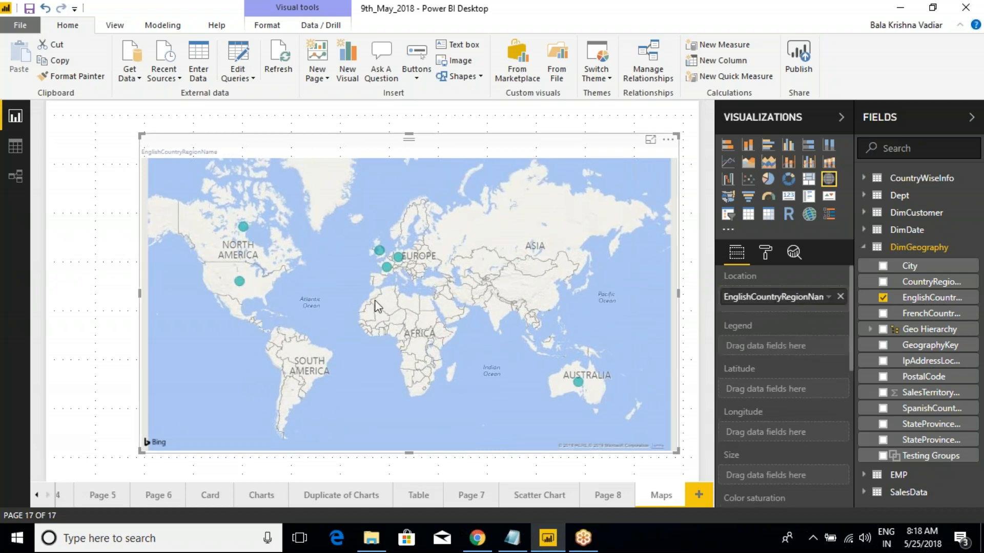
pyautogui.click(832, 19)
pyautogui.click(578, 283)
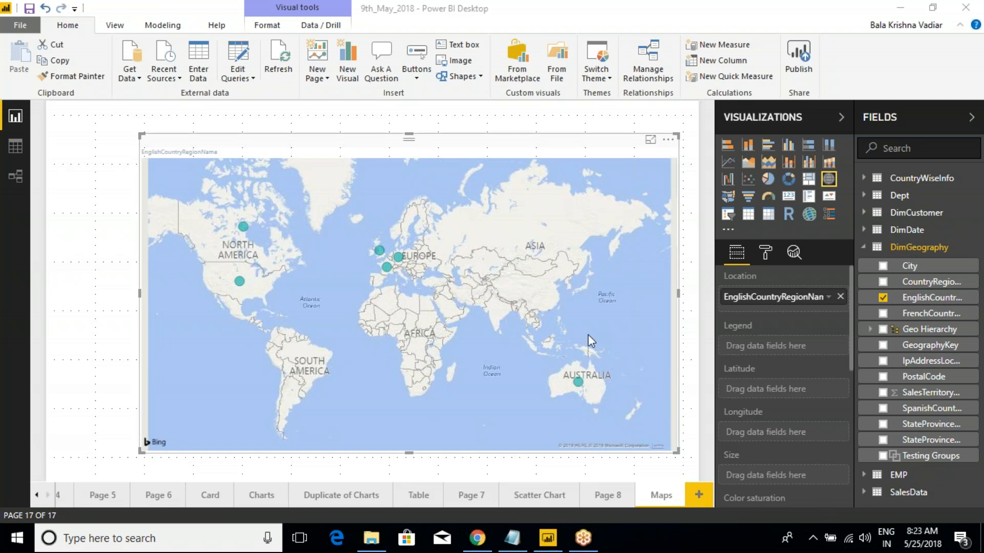
pyautogui.click(532, 147)
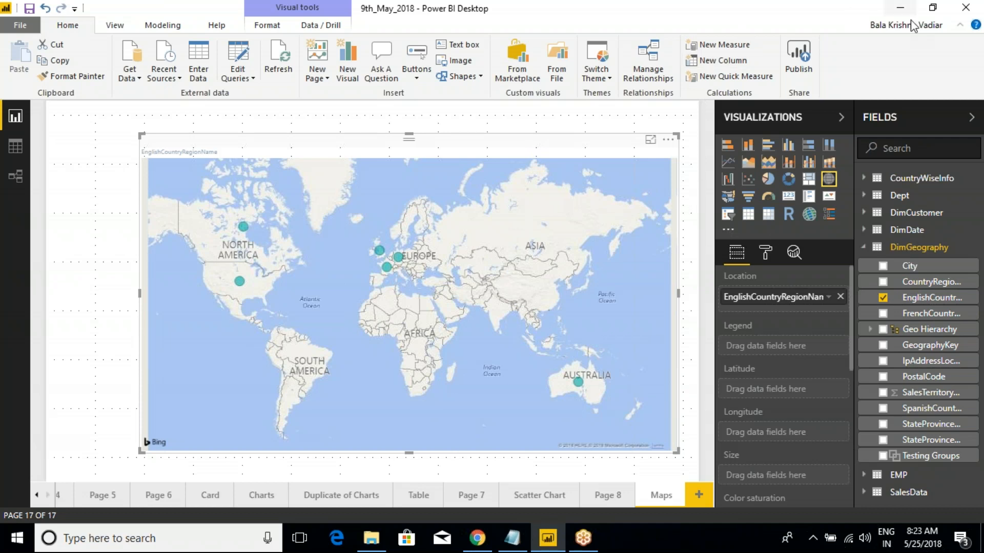
pyautogui.click(959, 32)
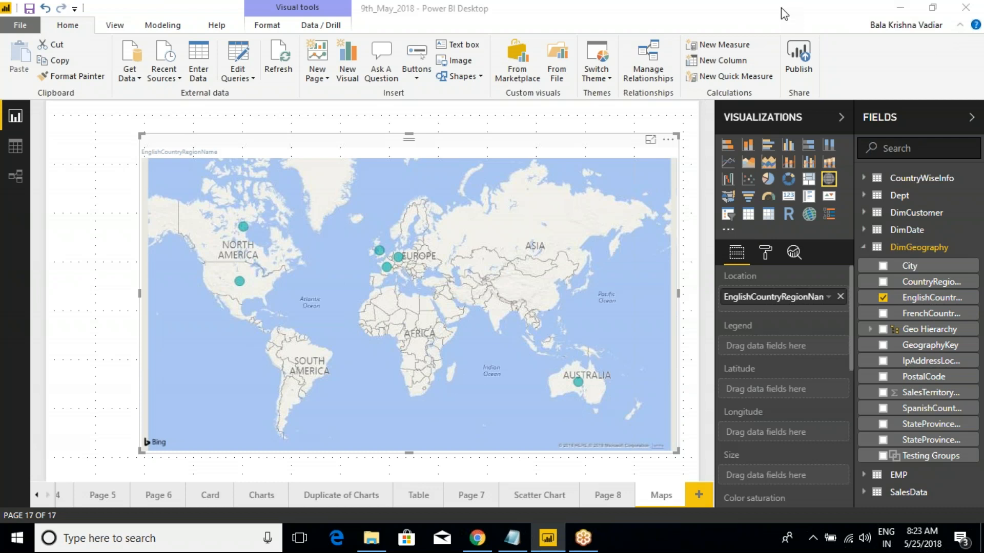
pyautogui.click(780, 8)
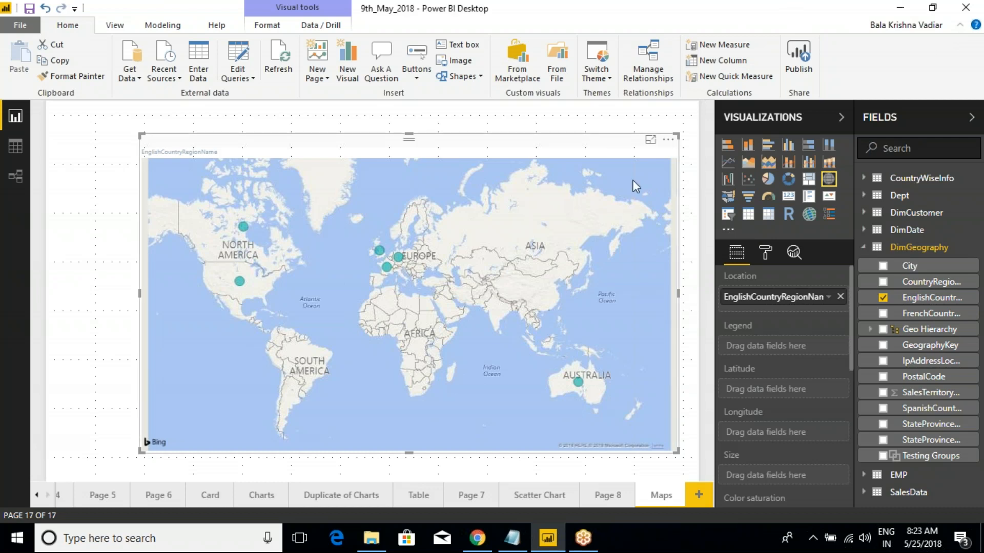
# Remove the existing map and build a new one with EnglishCountryRegionName as location, enlarged to cover most of the canvas.
pyautogui.click(668, 139)
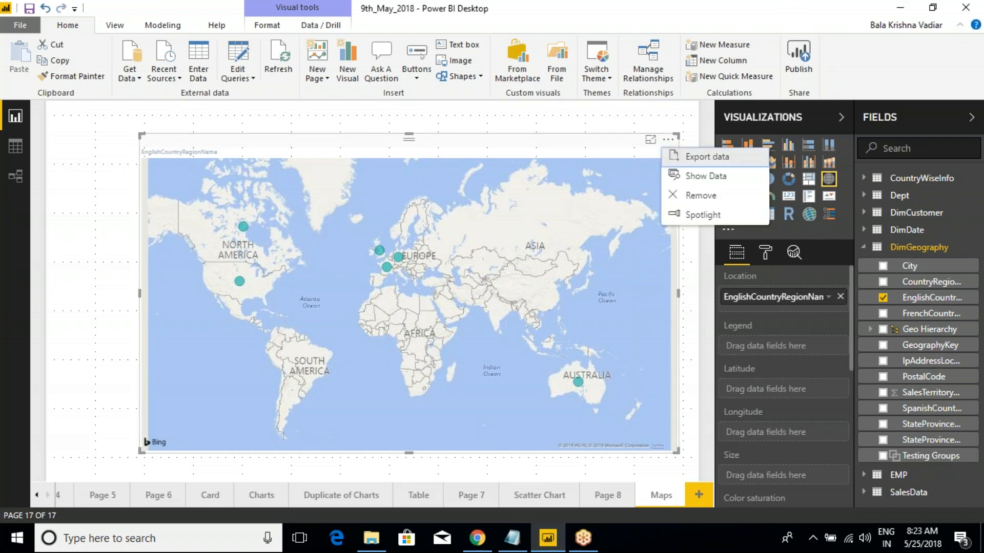
pyautogui.click(673, 195)
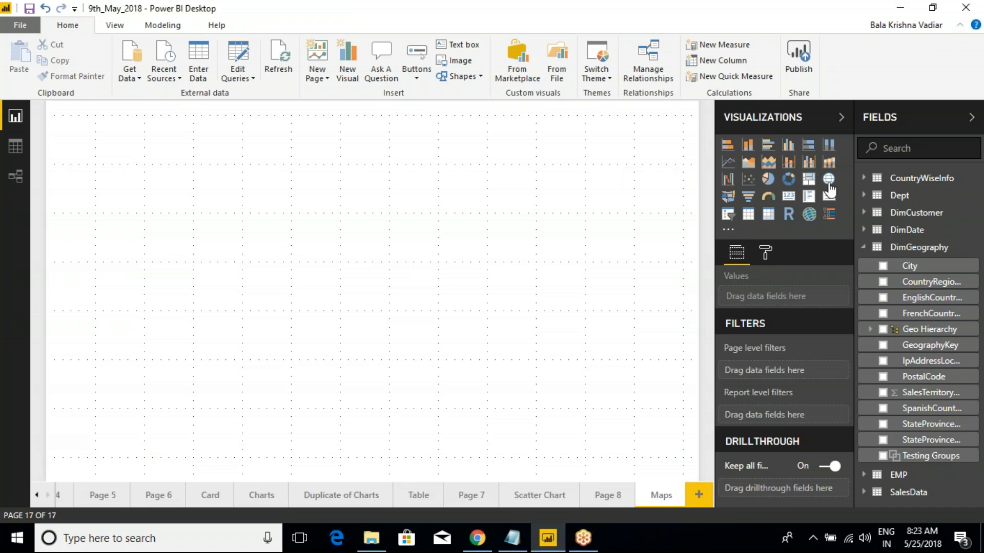
pyautogui.click(829, 182)
pyautogui.moveTo(138, 136); pyautogui.dragTo(553, 197)
pyautogui.click(883, 298)
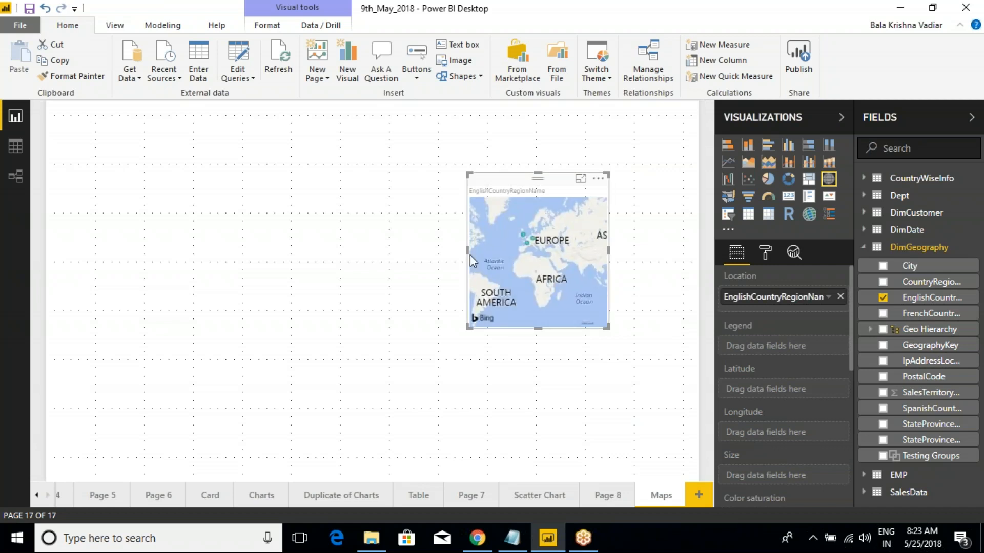
pyautogui.moveTo(469, 254); pyautogui.dragTo(224, 225)
pyautogui.moveTo(416, 185); pyautogui.dragTo(416, 106)
pyautogui.moveTo(605, 328); pyautogui.dragTo(684, 465)
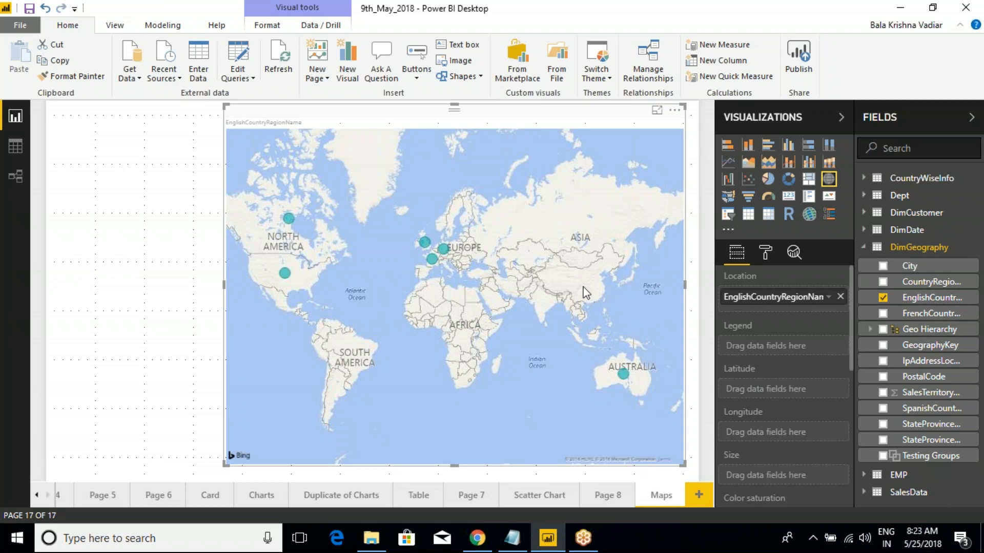
# Box the two North American bubbles and the European bubbles with red screen annotations, and clear the markings.
pyautogui.hotkey('ctrl', '2')
pyautogui.moveTo(263, 198); pyautogui.dragTo(300, 229)
pyautogui.moveTo(264, 260); pyautogui.dragTo(305, 287)
pyautogui.moveTo(404, 219); pyautogui.dragTo(456, 273)
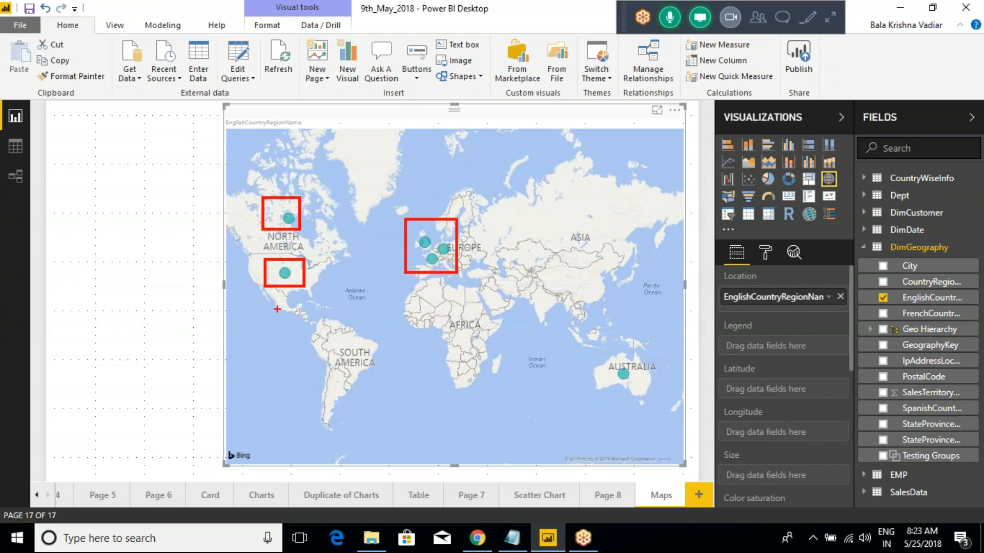
pyautogui.press('Escape')
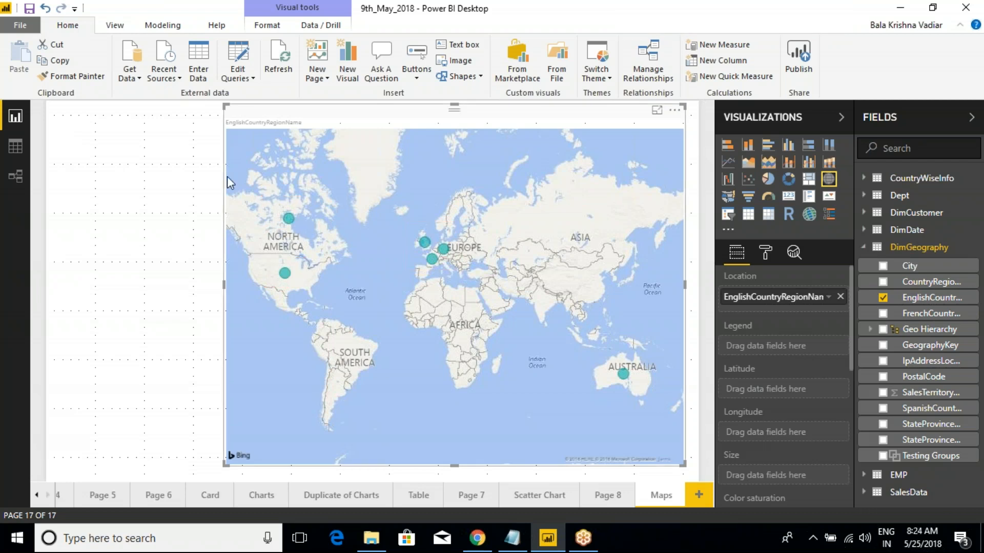
# Inspect the EnglishCountryRegionName column of the DimGeography table in the data view, and return to the report.
pyautogui.click(15, 147)
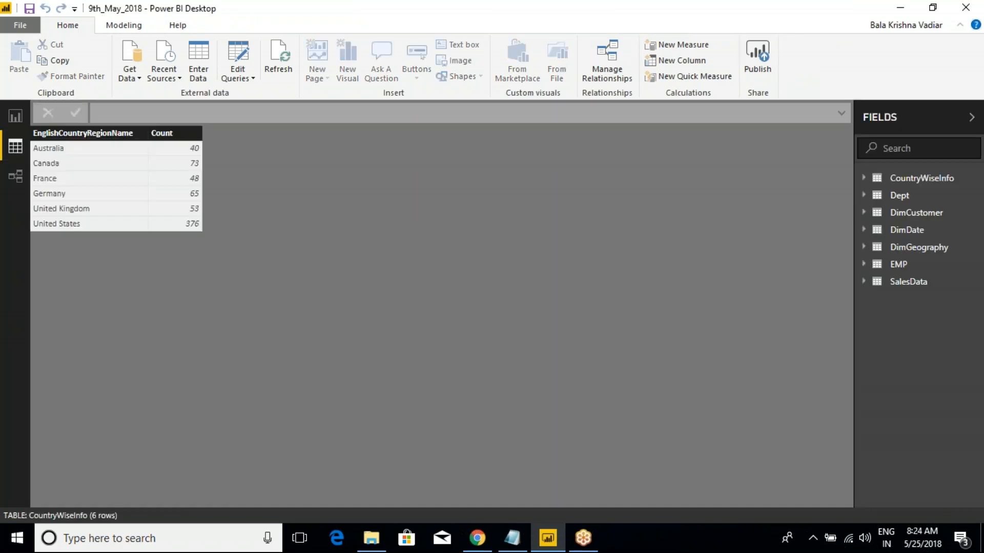
pyautogui.click(920, 248)
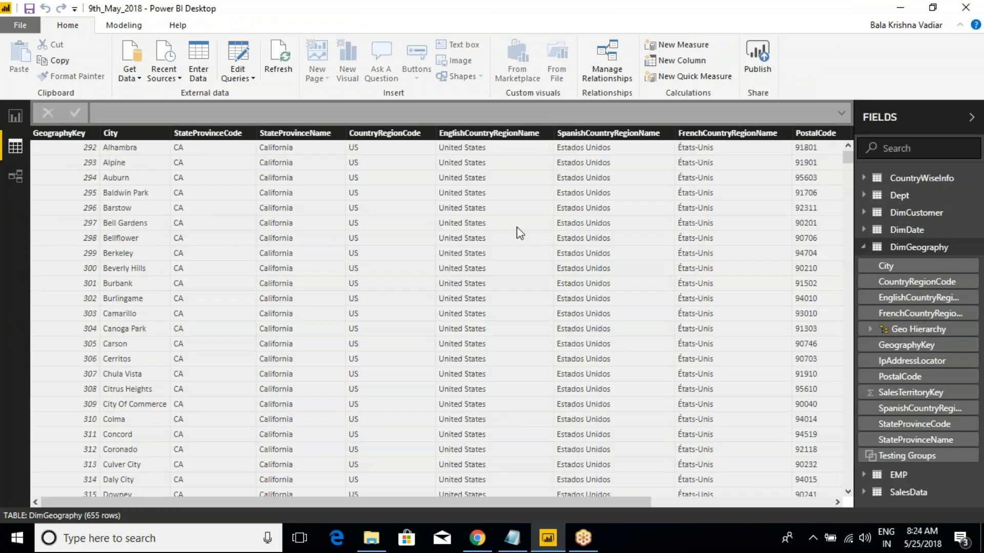
pyautogui.click(492, 134)
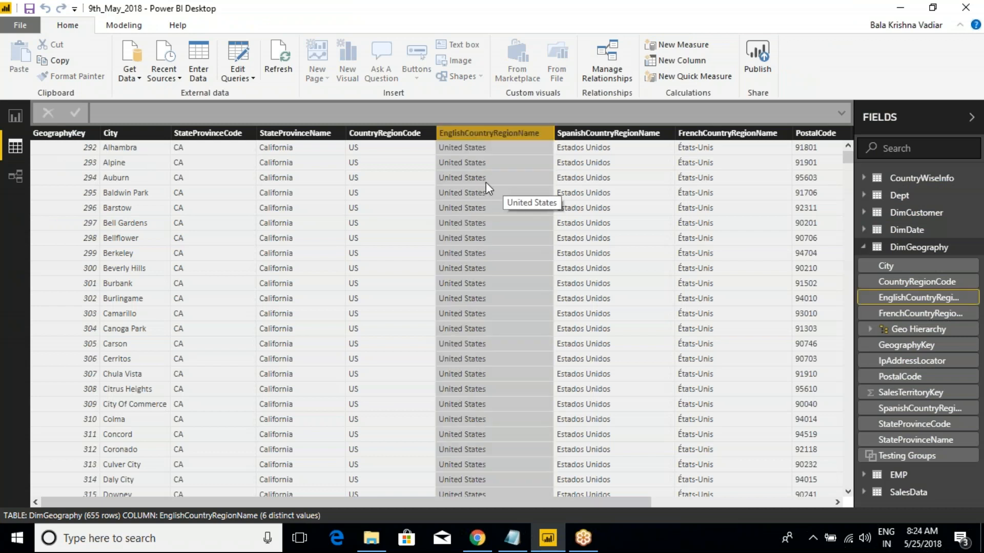
pyautogui.click(15, 115)
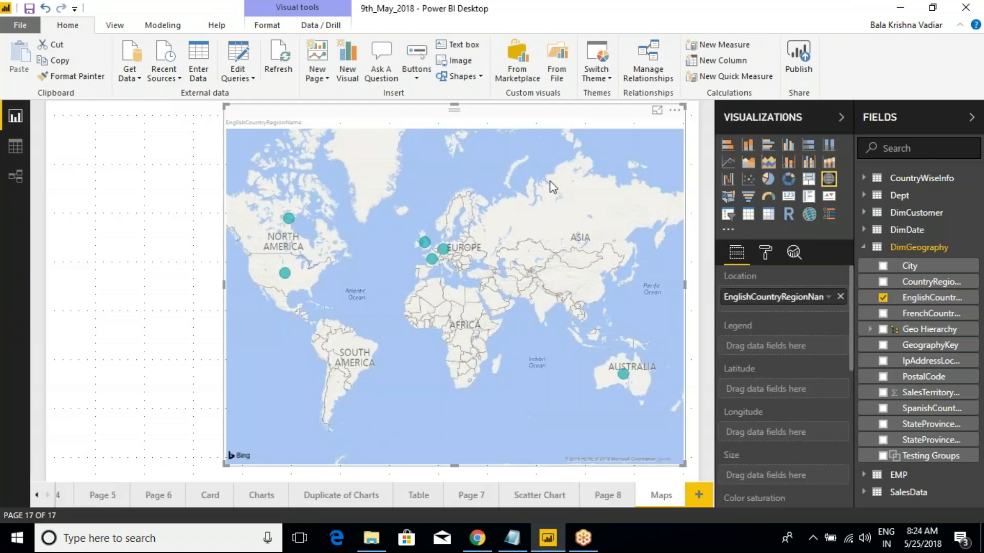
# Highlight the map's Latitude and Longitude settings with red screen annotations, and clear the markings.
pyautogui.hotkey('ctrl', '2')
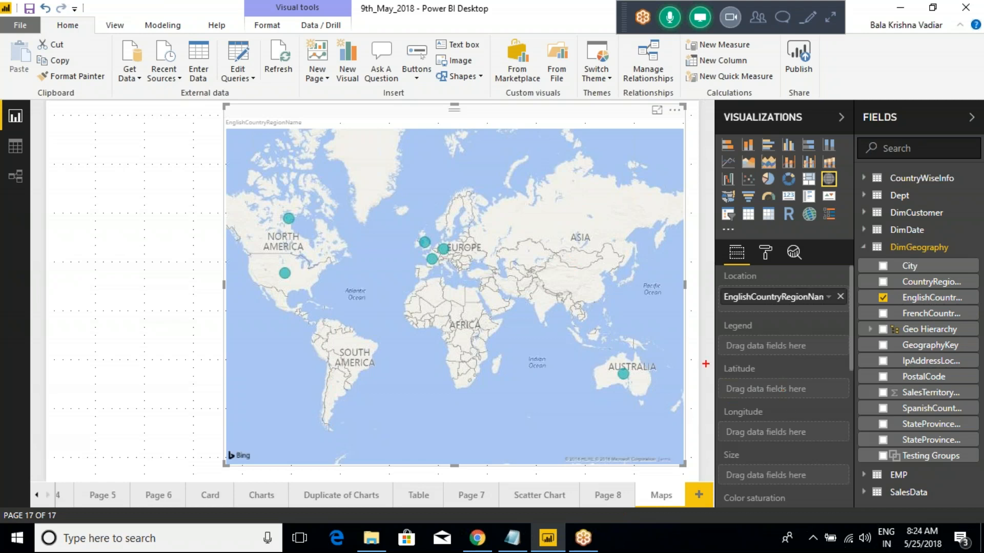
pyautogui.moveTo(712, 354); pyautogui.dragTo(840, 441)
pyautogui.moveTo(852, 441); pyautogui.dragTo(852, 438)
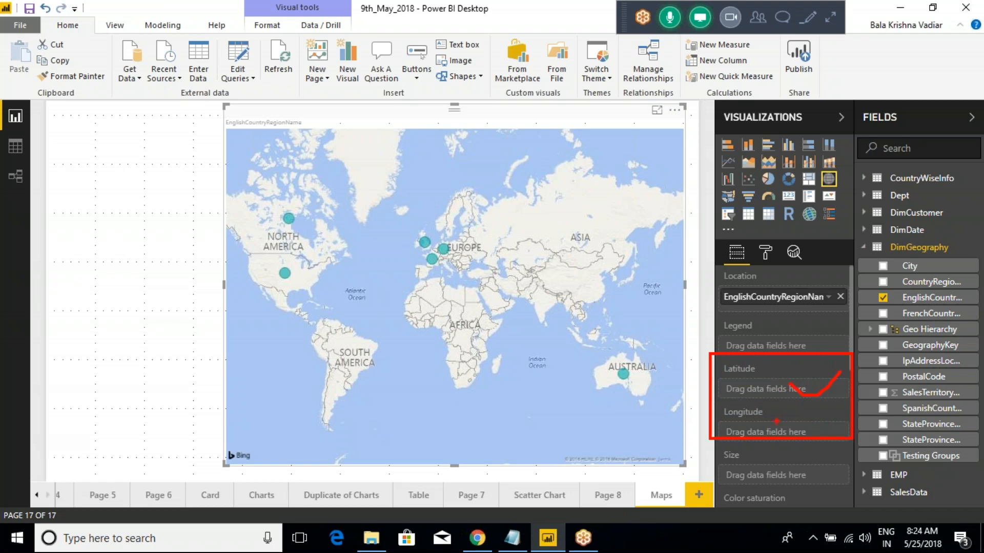
pyautogui.moveTo(783, 436); pyautogui.dragTo(816, 419)
pyautogui.moveTo(760, 373)
pyautogui.mouseDown()
pyautogui.moveTo(724, 371)
pyautogui.moveTo(714, 430)
pyautogui.mouseUp()
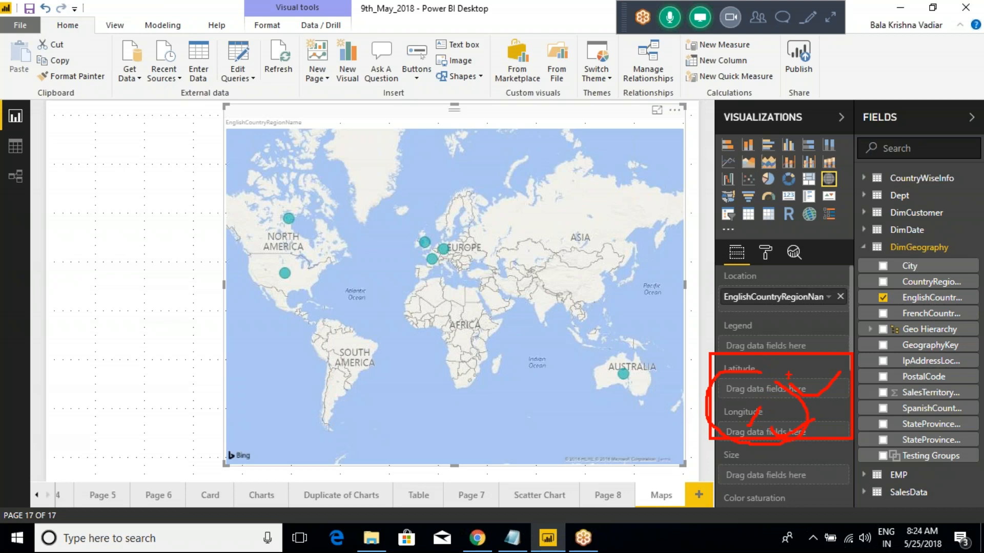
pyautogui.press('Escape')
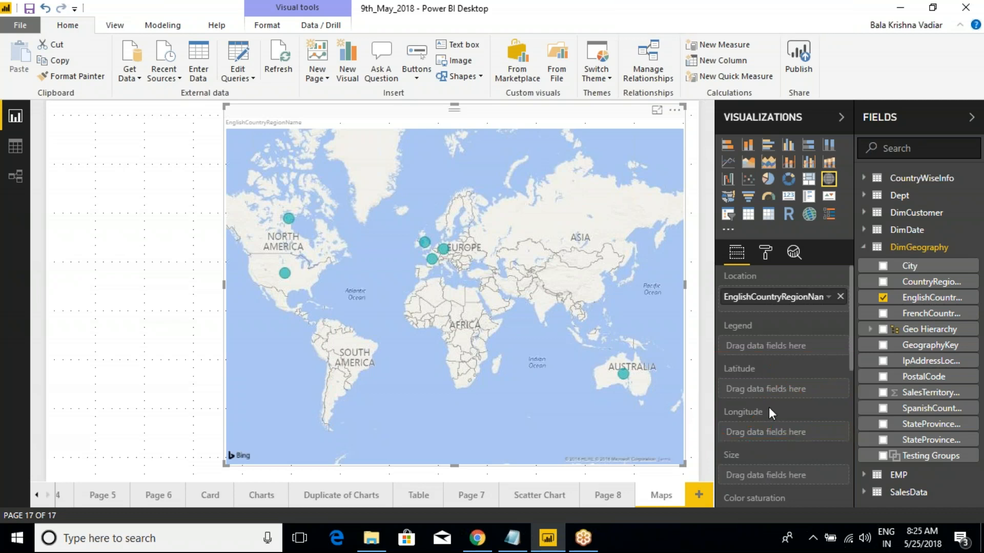
# Annotate the PostalCode field, the map's location field and the country bubbles in red, and clear the markings.
pyautogui.moveTo(768, 407)
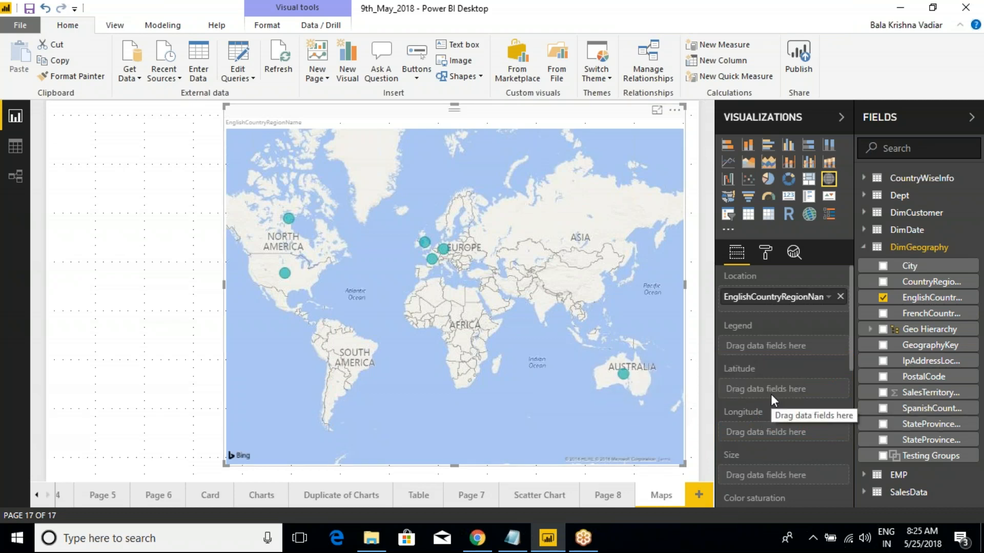
pyautogui.hotkey('ctrl', '2')
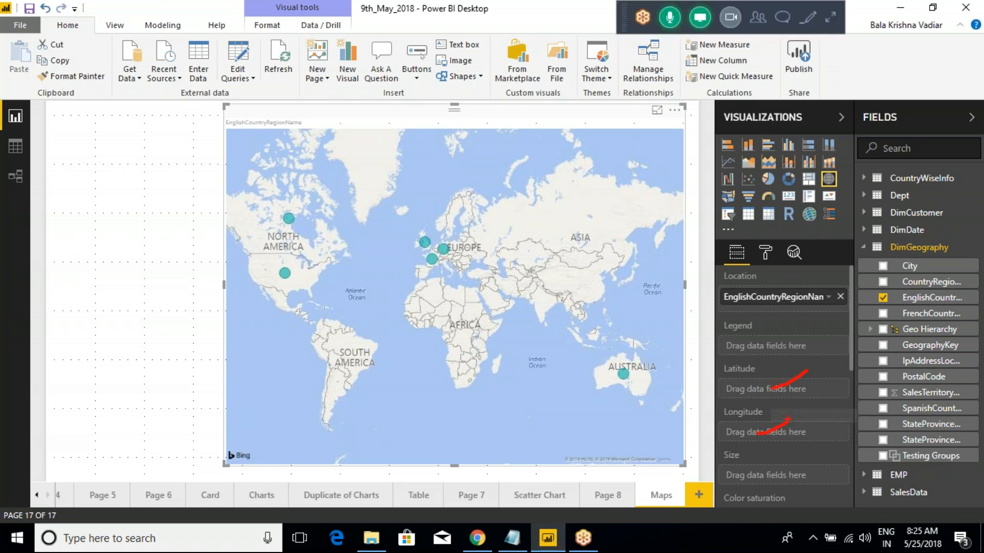
pyautogui.moveTo(926, 372)
pyautogui.mouseDown()
pyautogui.moveTo(867, 380)
pyautogui.moveTo(927, 372)
pyautogui.mouseUp()
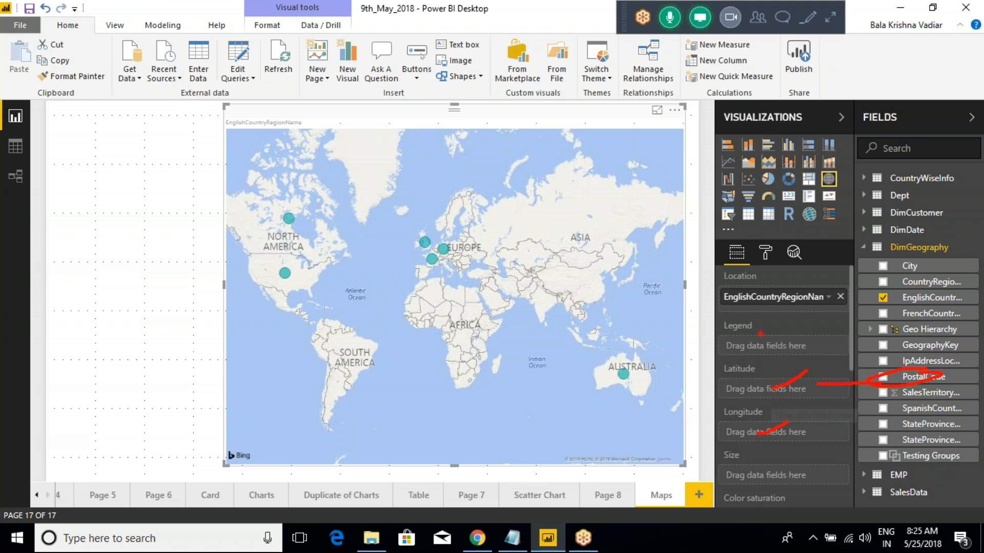
pyautogui.moveTo(753, 283)
pyautogui.mouseDown()
pyautogui.moveTo(718, 308)
pyautogui.moveTo(806, 288)
pyautogui.mouseUp()
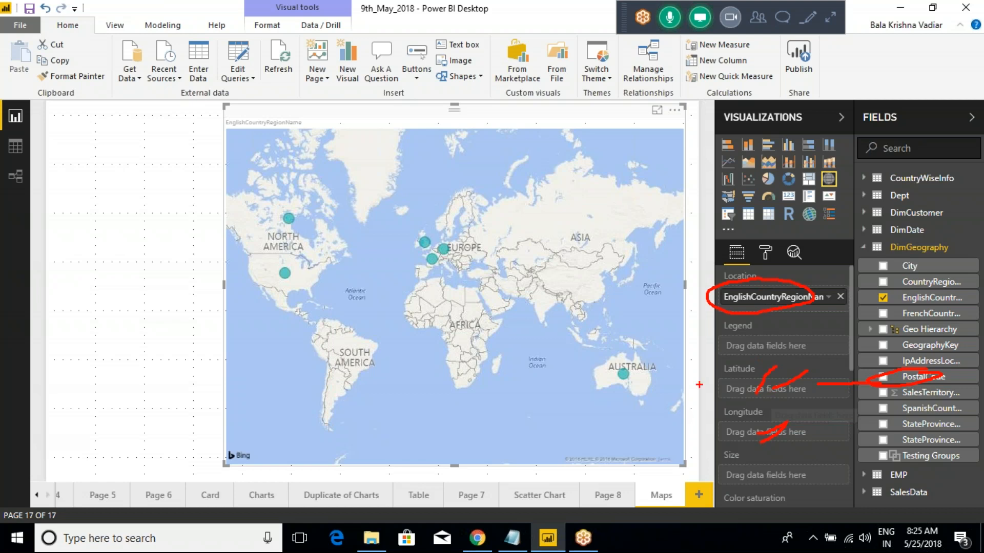
pyautogui.moveTo(388, 215); pyautogui.dragTo(456, 269)
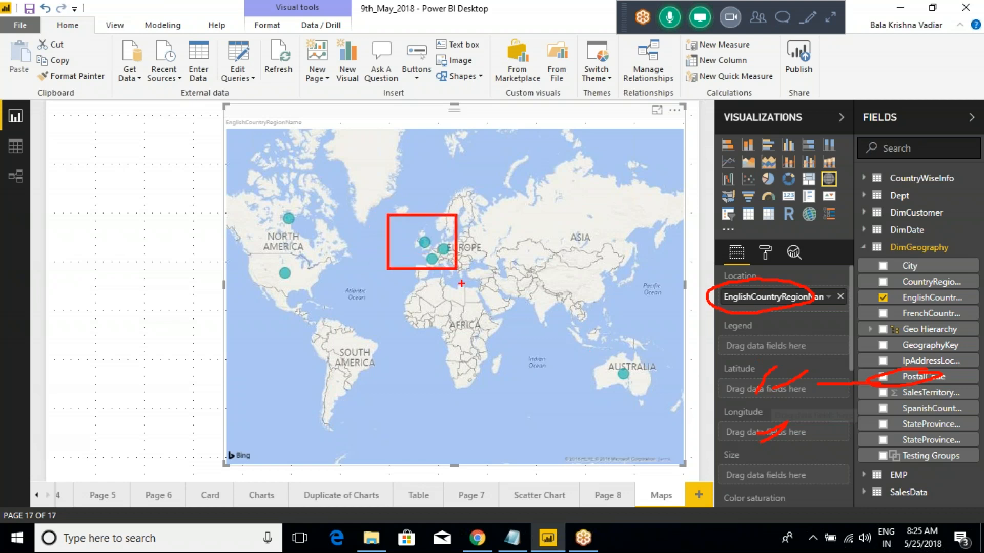
pyautogui.moveTo(602, 351); pyautogui.dragTo(635, 396)
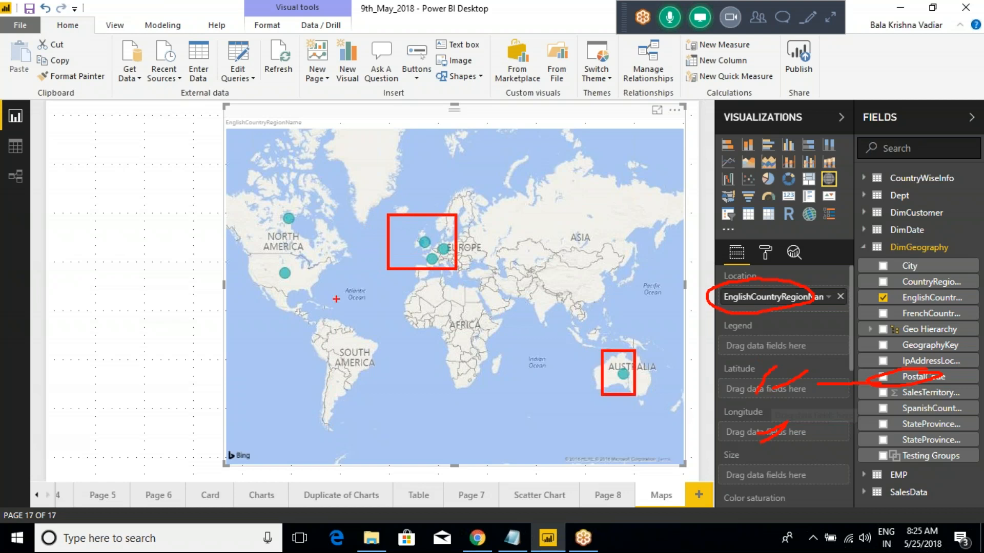
pyautogui.moveTo(250, 256); pyautogui.dragTo(306, 287)
pyautogui.moveTo(261, 195); pyautogui.dragTo(309, 243)
pyautogui.press('Escape')
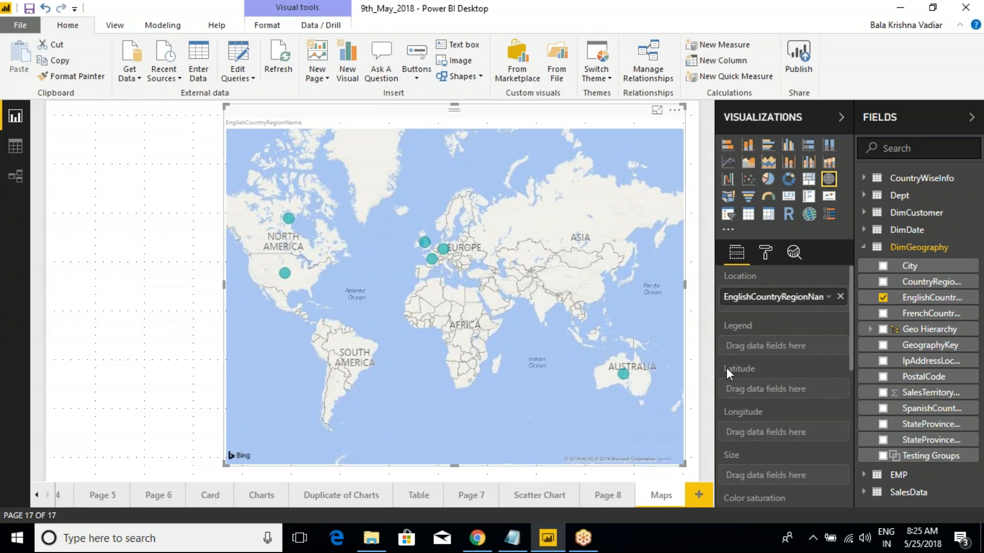
# Box and tick the empty Latitude and Longitude settings in red, and clear the markings.
pyautogui.hotkey('ctrl', '2')
pyautogui.moveTo(706, 354)
pyautogui.mouseDown()
pyautogui.moveTo(783, 435)
pyautogui.moveTo(839, 444)
pyautogui.moveTo(819, 414)
pyautogui.mouseUp()
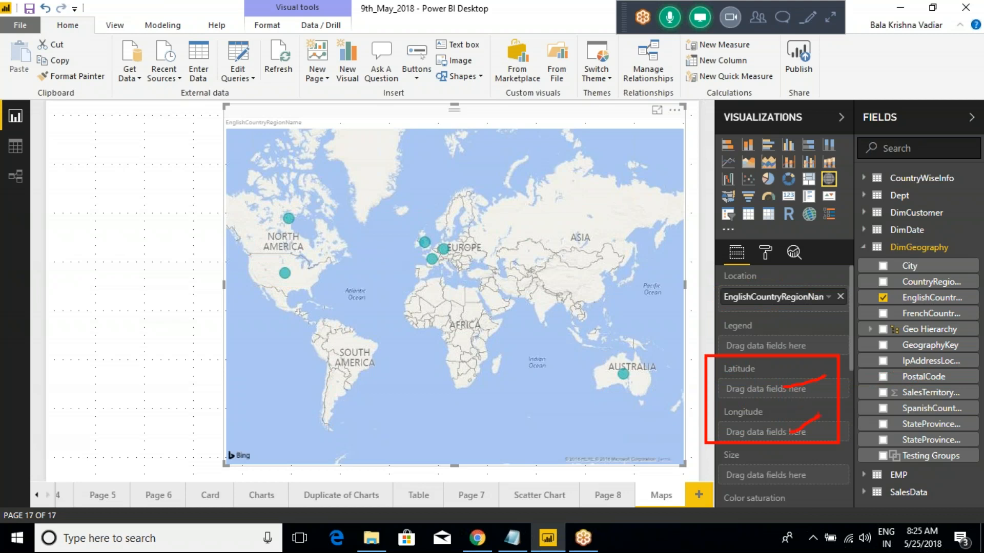
pyautogui.press('Escape')
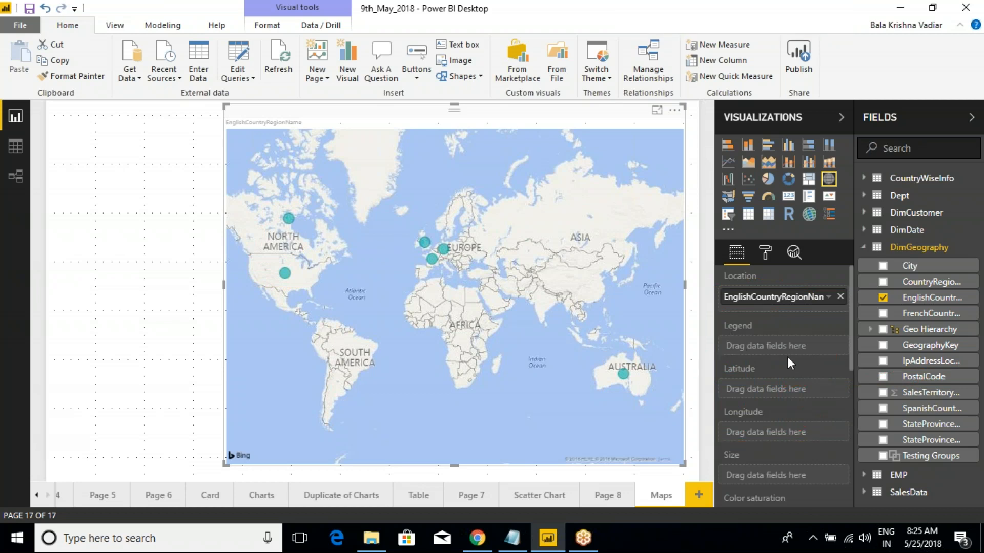
# Size the map's country bubbles by SalesAmount from the SalesData table.
pyautogui.scroll(-3, 788, 364)
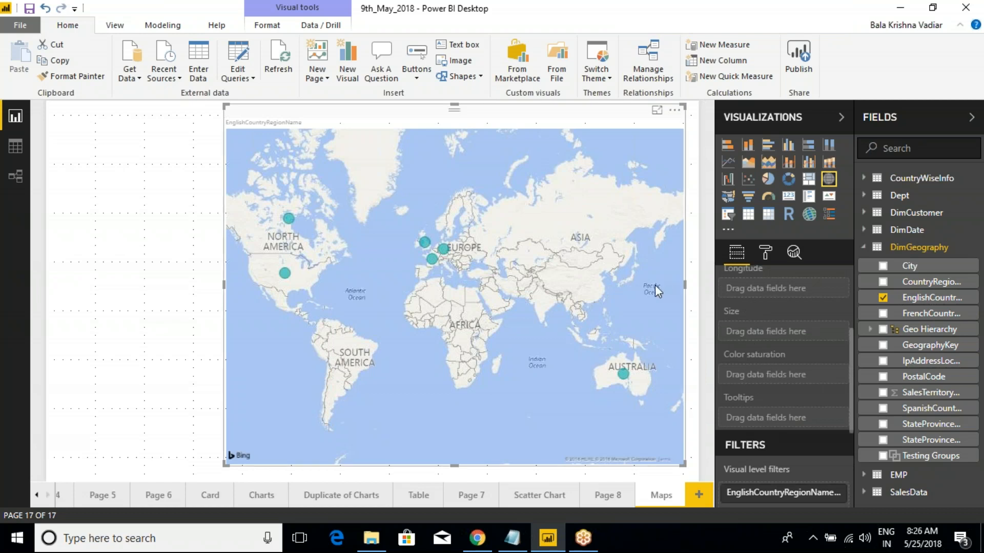
pyautogui.scroll(3, 777, 342)
pyautogui.scroll(-1, 788, 352)
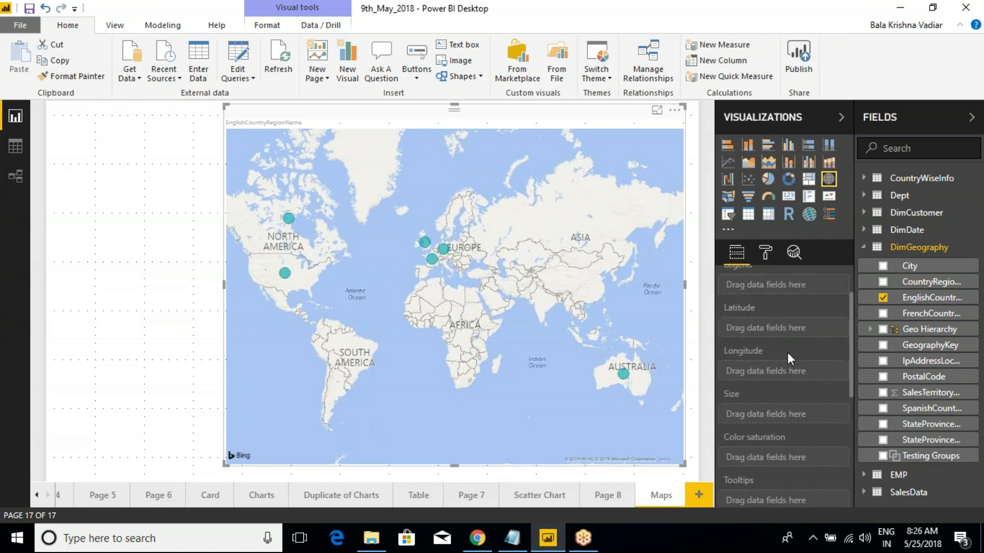
pyautogui.click(866, 247)
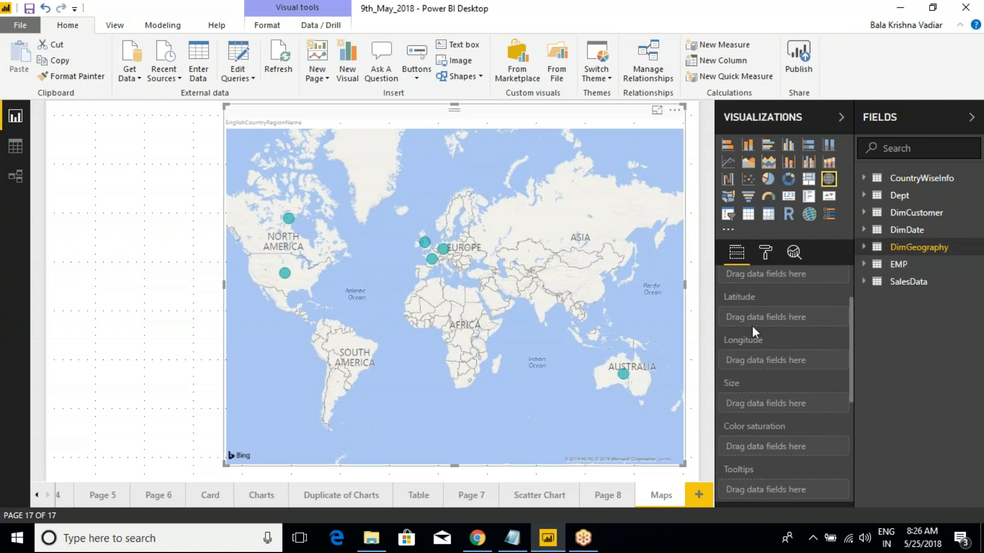
pyautogui.click(864, 281)
pyautogui.scroll(-3, 906, 430)
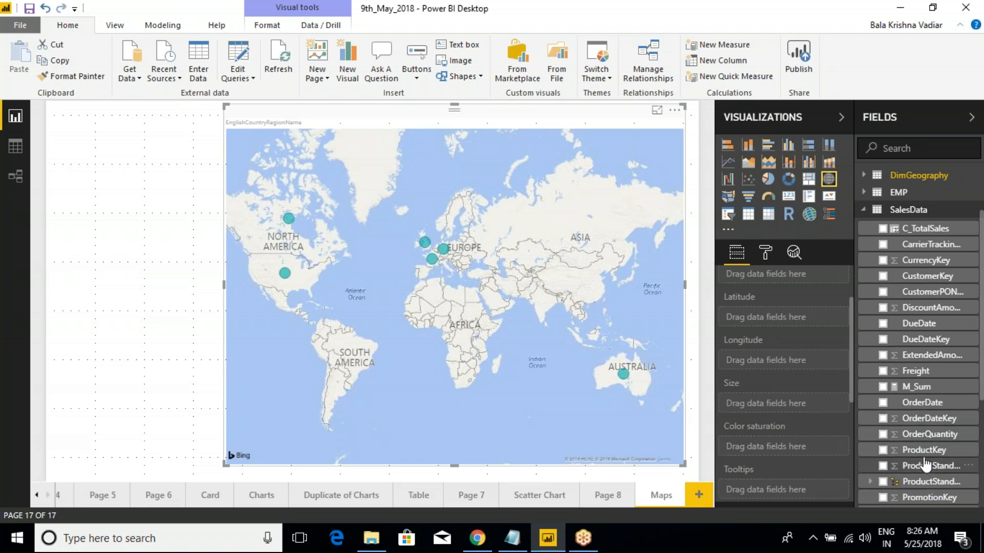
pyautogui.scroll(-6, 925, 461)
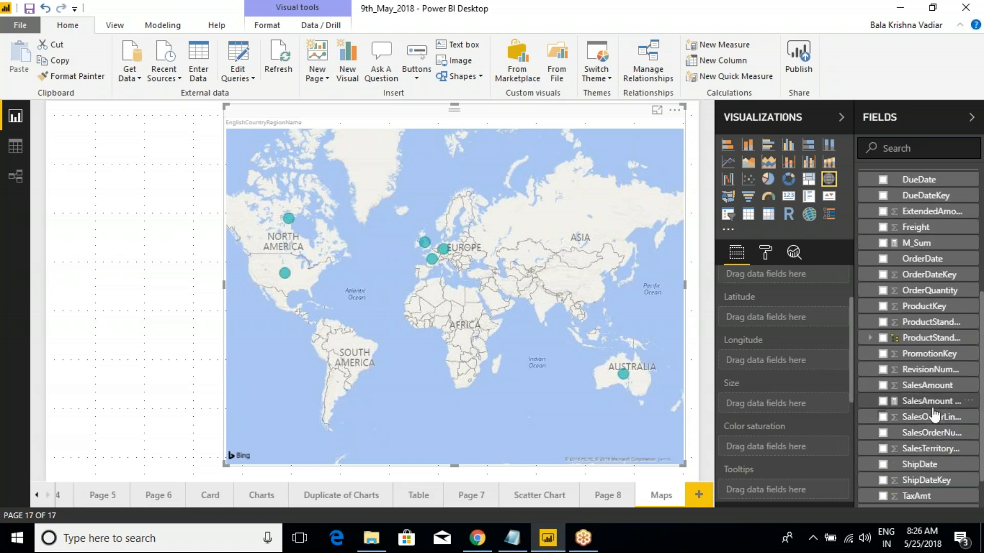
pyautogui.moveTo(939, 389); pyautogui.dragTo(797, 404)
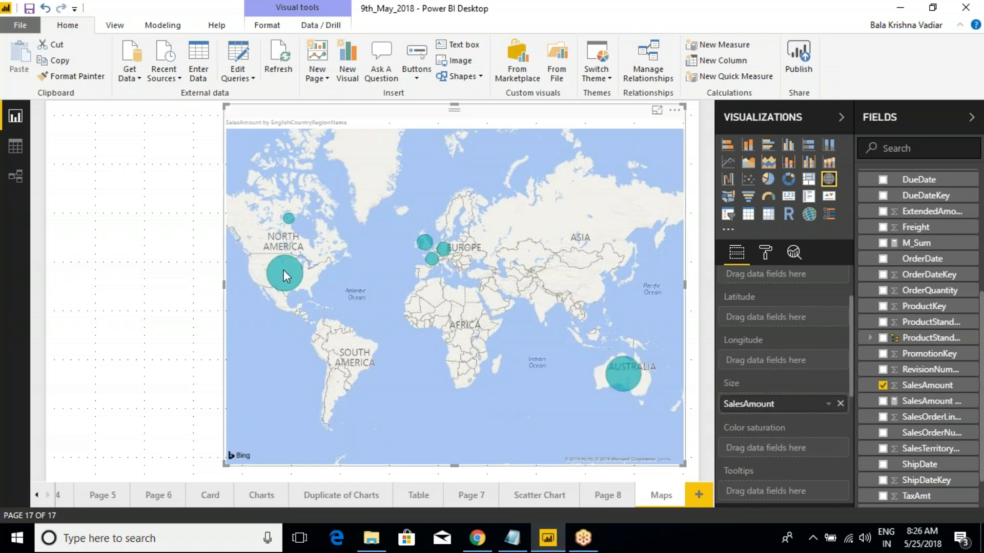
# Read the SalesAmount tooltips of the United States, Australia, United Kingdom and Canada bubbles.
pyautogui.moveTo(285, 269)
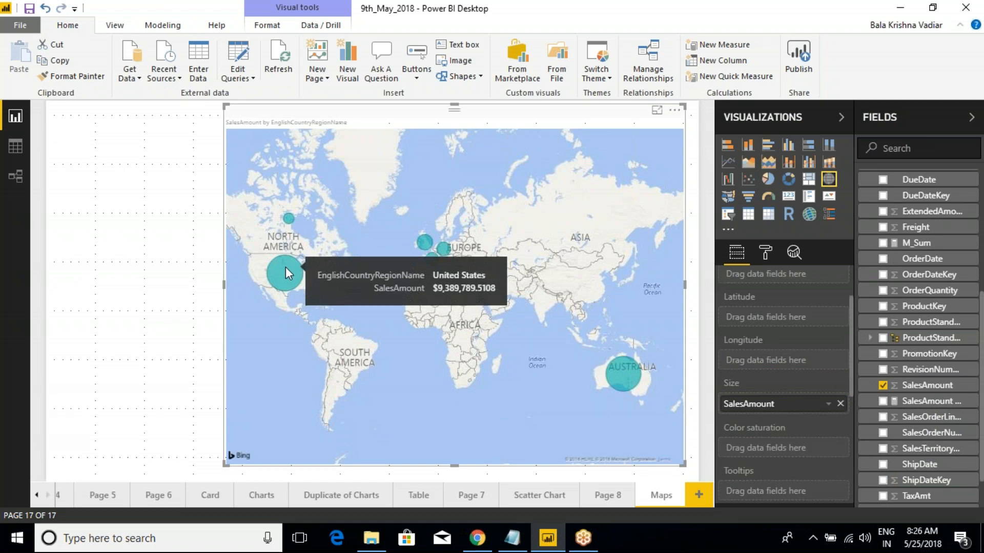
pyautogui.moveTo(632, 377)
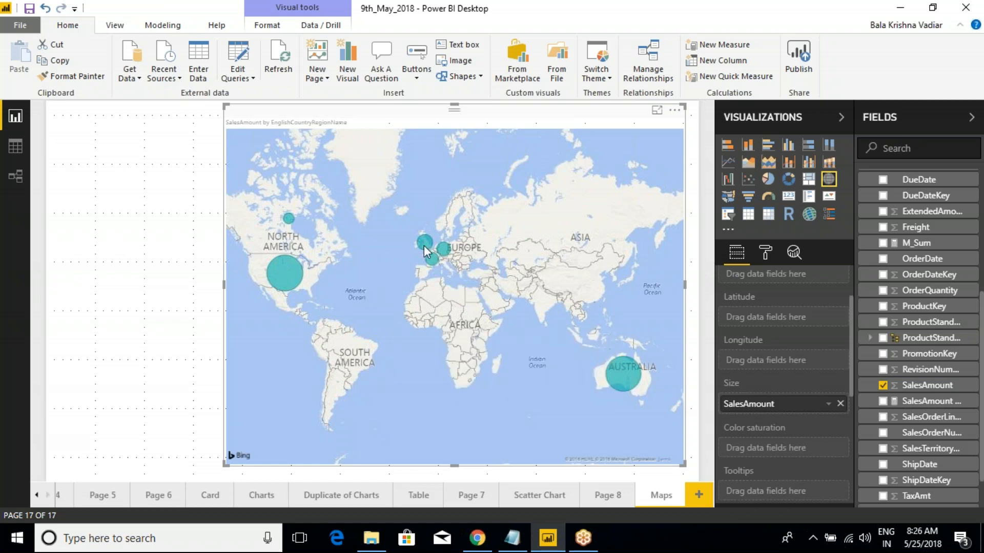
pyautogui.moveTo(423, 243)
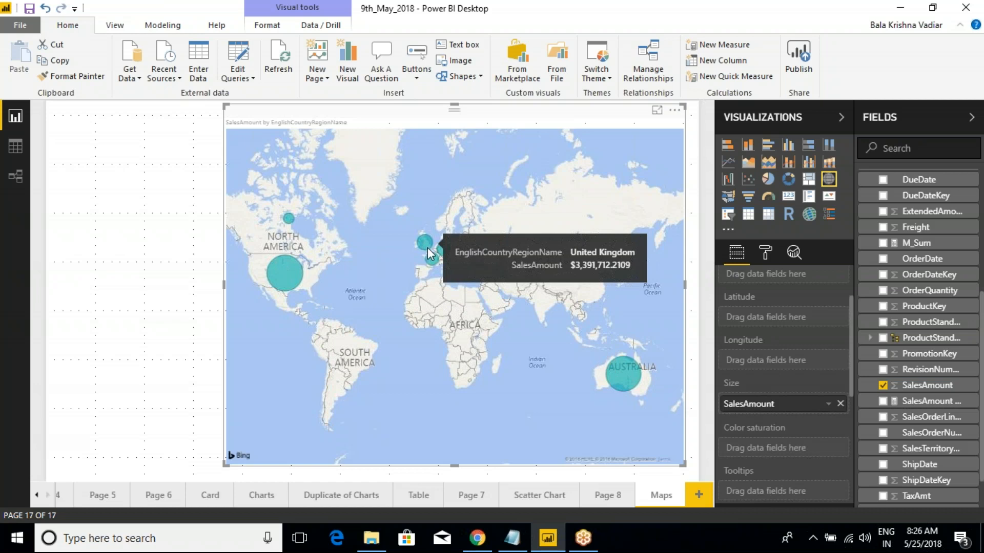
pyautogui.moveTo(290, 222)
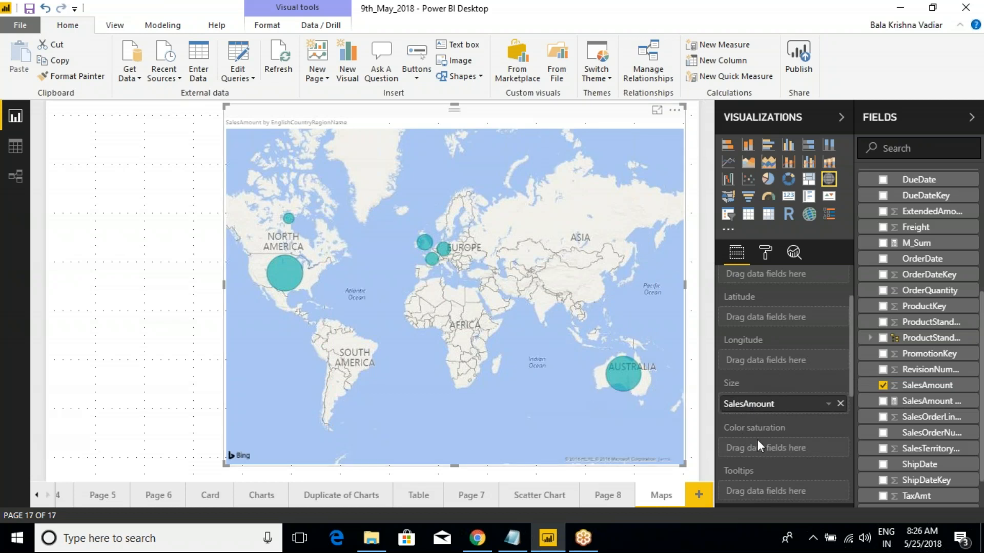
# Apply SalesAmount as the map's color saturation, and highlight the pale and dark bubbles with temporary red annotations.
pyautogui.moveTo(924, 395); pyautogui.dragTo(789, 449)
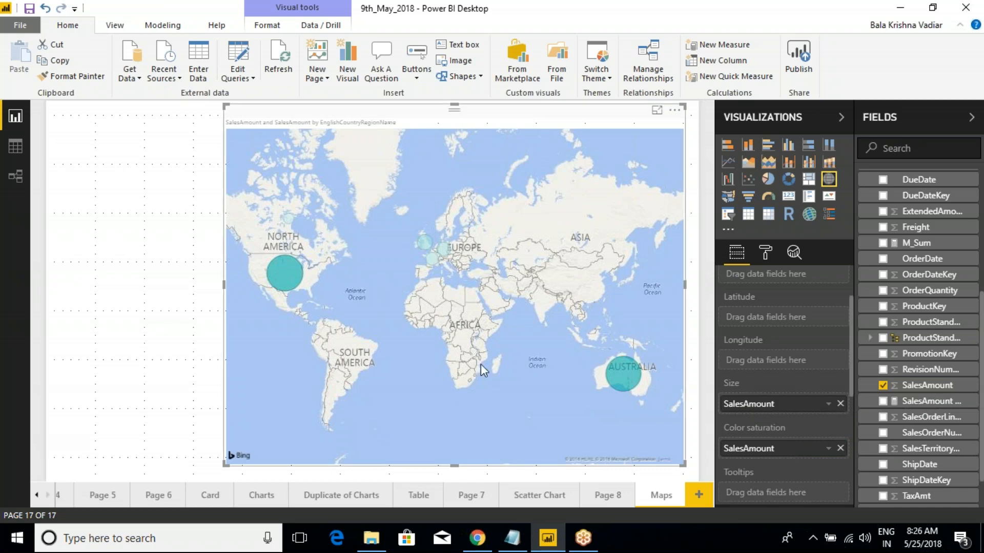
pyautogui.hotkey('ctrl', '2')
pyautogui.moveTo(402, 214); pyautogui.dragTo(470, 276)
pyautogui.moveTo(268, 201); pyautogui.dragTo(311, 230)
pyautogui.moveTo(299, 296); pyautogui.dragTo(332, 265)
pyautogui.moveTo(579, 388); pyautogui.dragTo(613, 367)
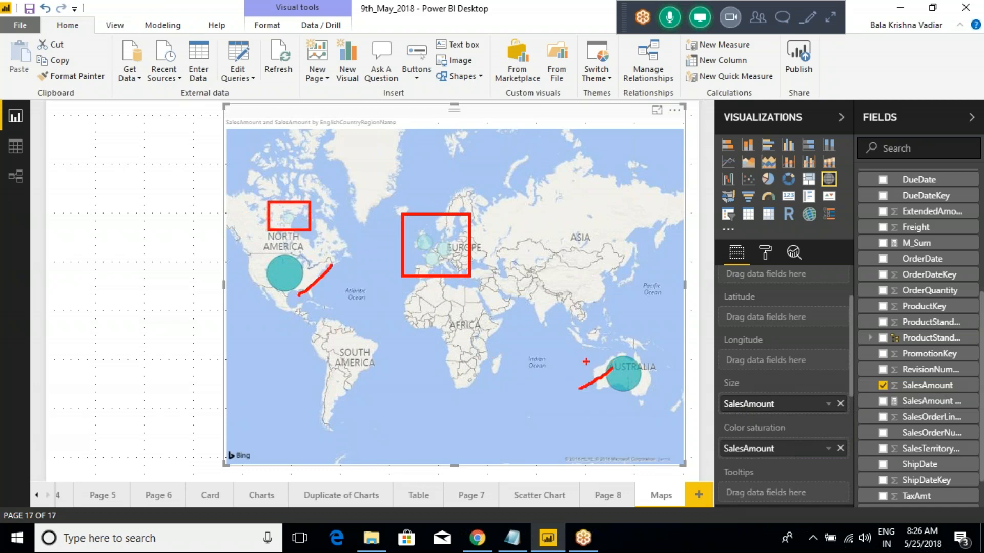
pyautogui.moveTo(274, 289)
pyautogui.mouseDown()
pyautogui.moveTo(350, 363)
pyautogui.moveTo(552, 374)
pyautogui.moveTo(592, 365)
pyautogui.moveTo(584, 328)
pyautogui.moveTo(448, 282)
pyautogui.moveTo(410, 250)
pyautogui.mouseUp()
pyautogui.press('Escape')
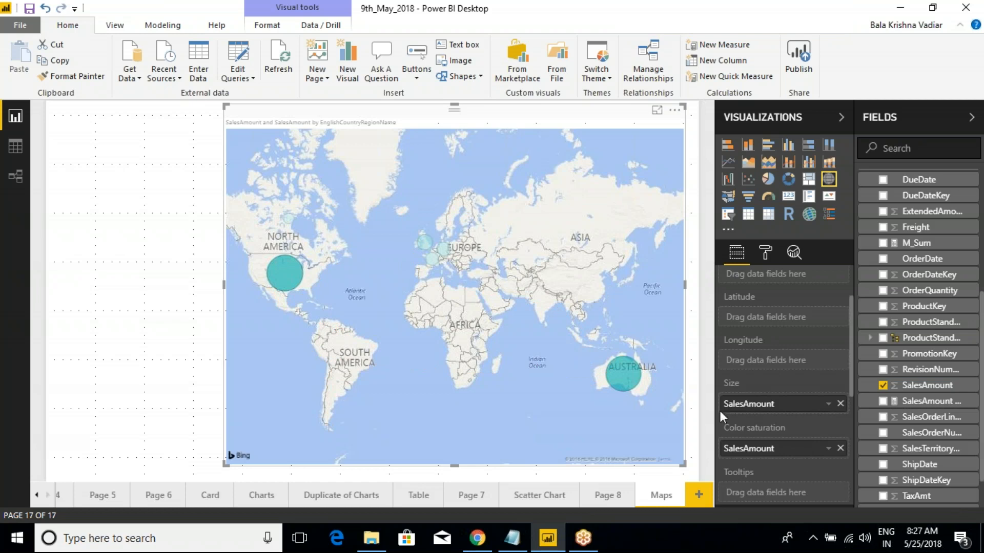
# Remove SalesAmount from the map's color saturation, and open the map's formatting options.
pyautogui.scroll(-3, 719, 411)
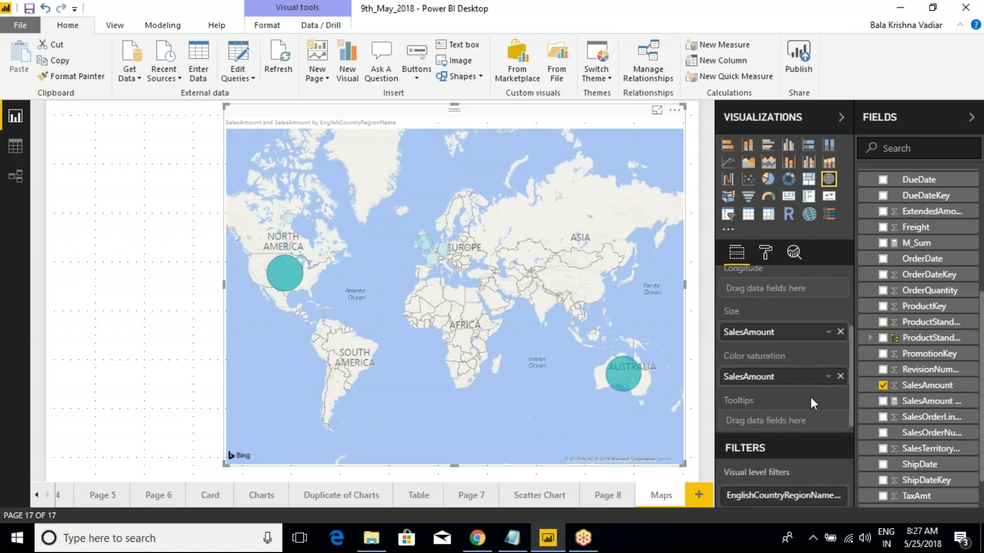
pyautogui.scroll(3, 785, 416)
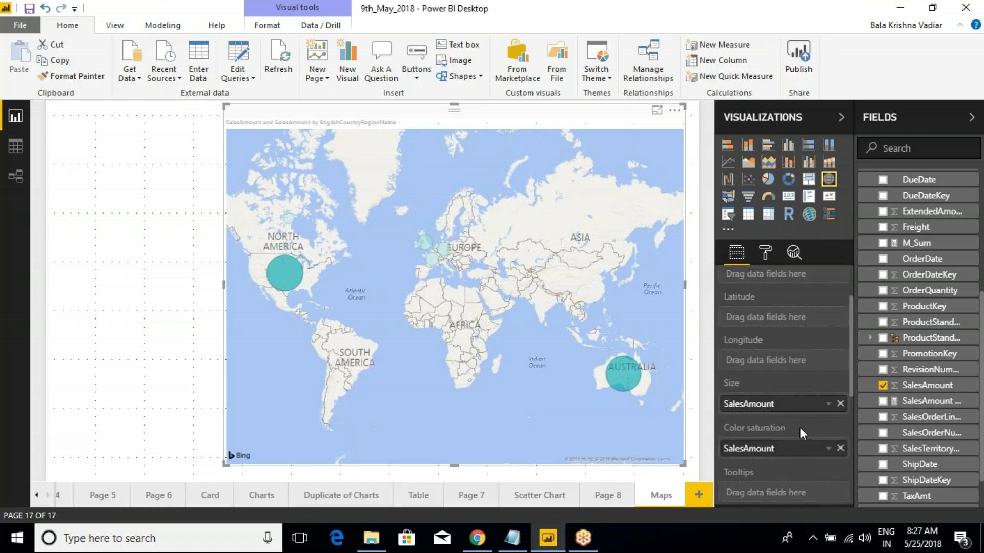
pyautogui.click(841, 449)
pyautogui.click(765, 252)
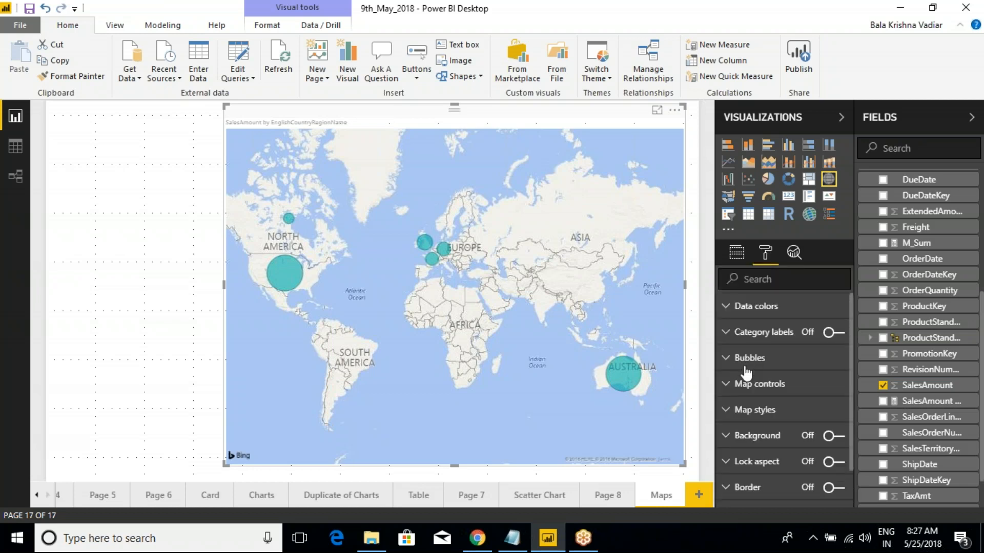
# Briefly check the per-country data colors, and set the map bubbles' default color to the light red theme color.
pyautogui.click(728, 307)
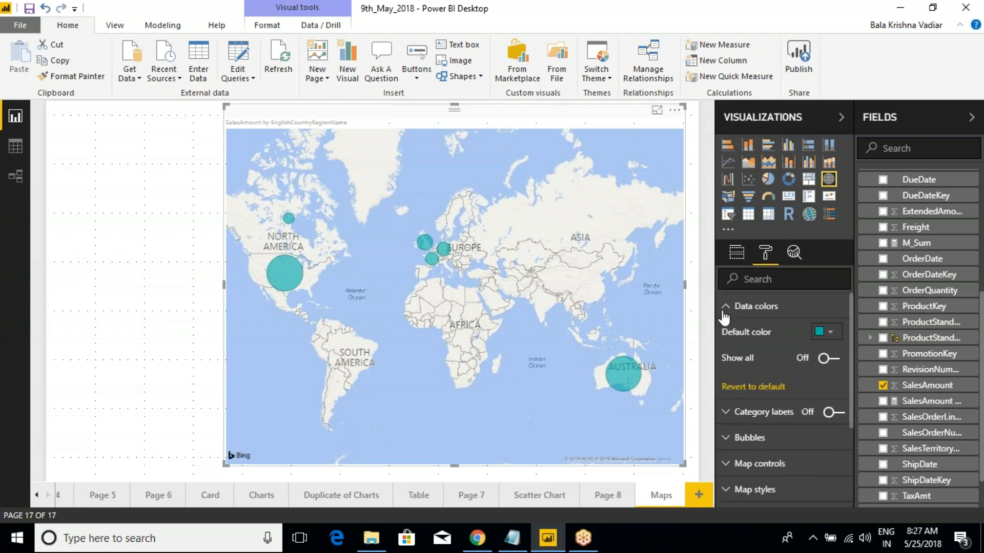
pyautogui.click(833, 360)
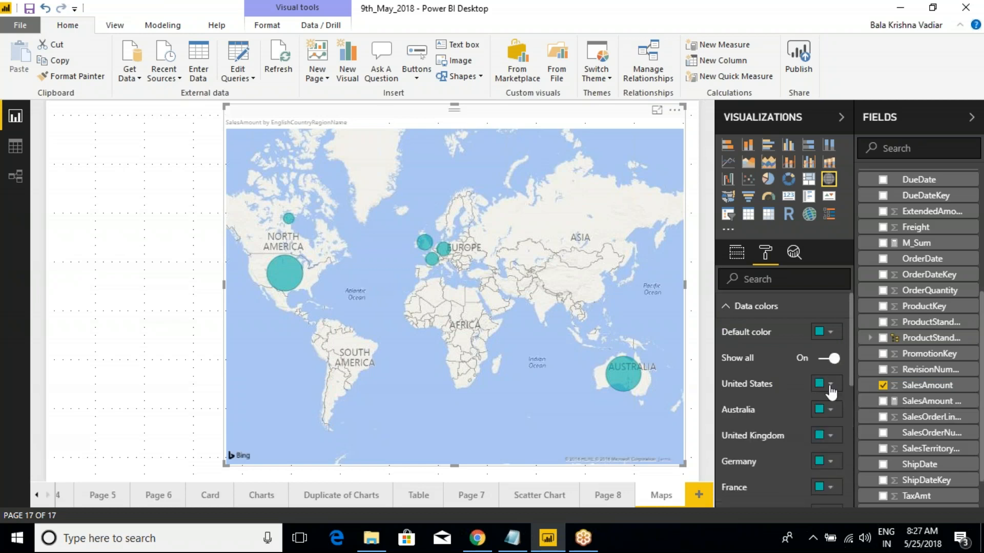
pyautogui.click(830, 386)
pyautogui.click(827, 384)
pyautogui.click(827, 359)
pyautogui.click(829, 334)
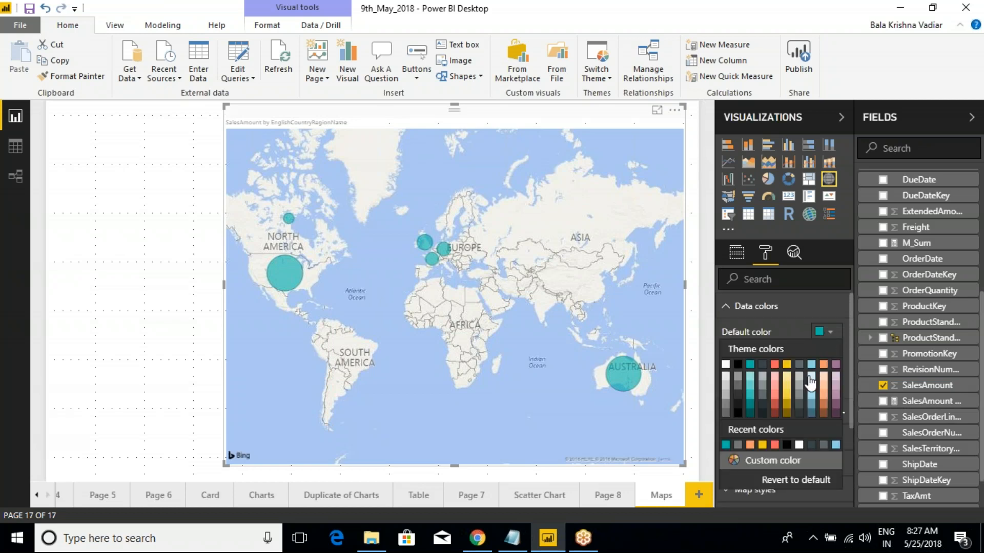
pyautogui.click(780, 366)
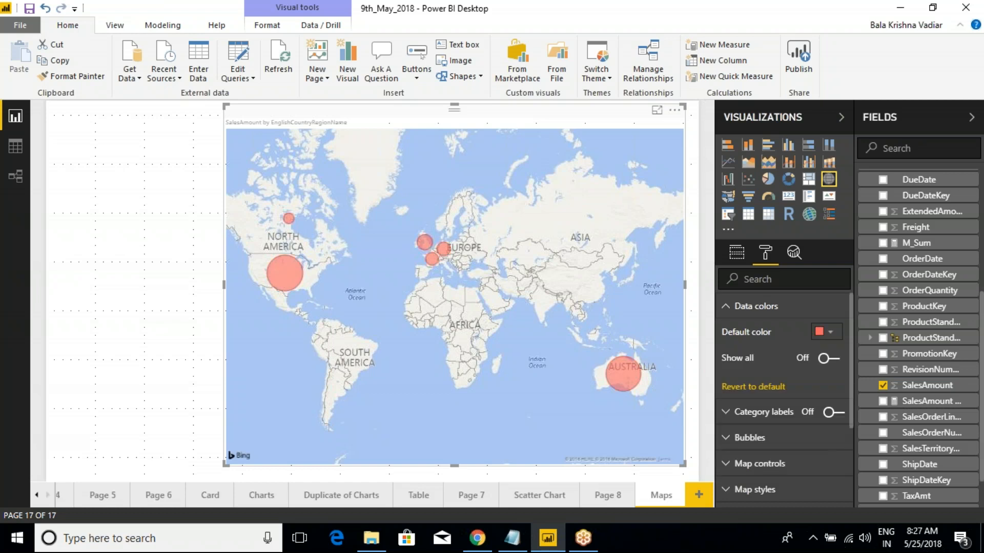
pyautogui.click(726, 306)
# Turn on the map's category labels and format them in black Arial Black with text size 11.
pyautogui.click(754, 332)
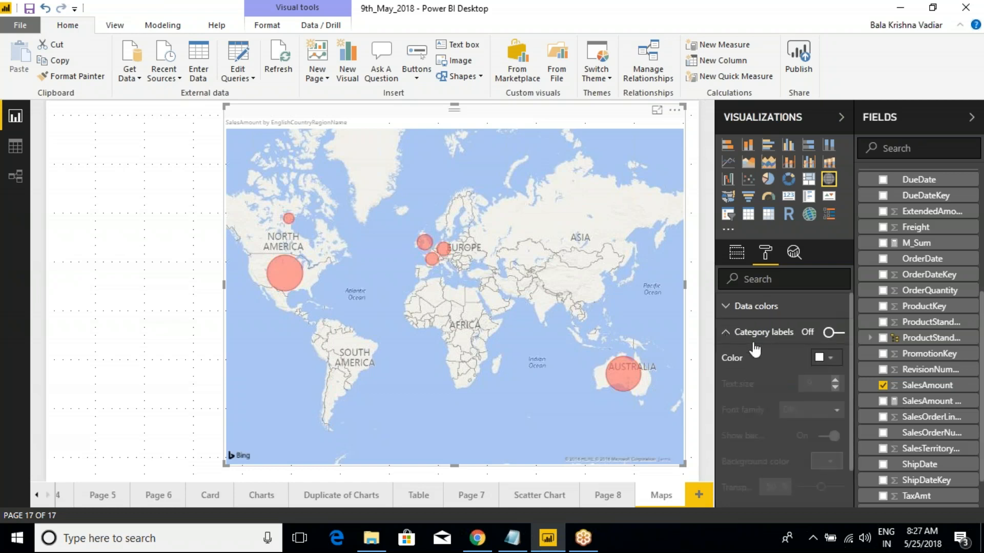
pyautogui.click(835, 334)
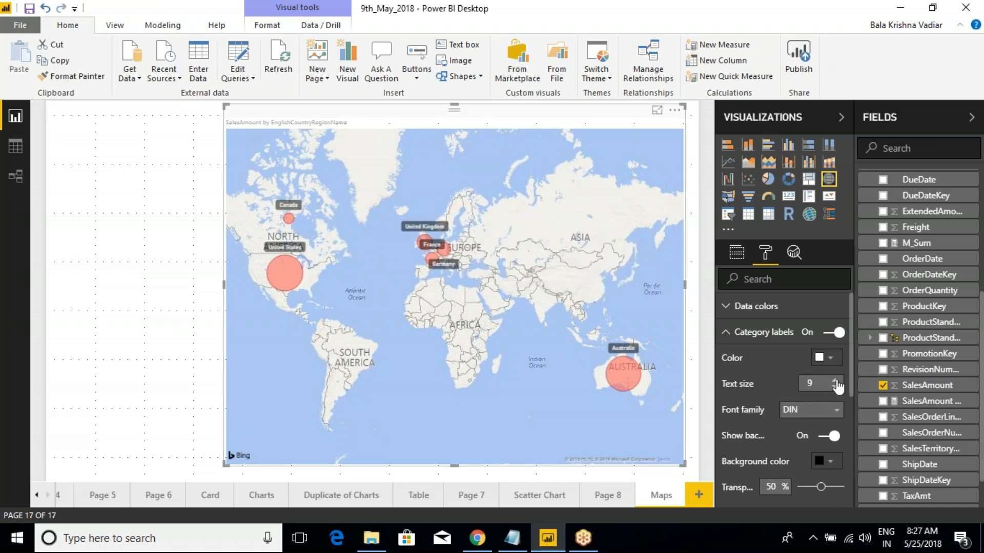
pyautogui.click(830, 359)
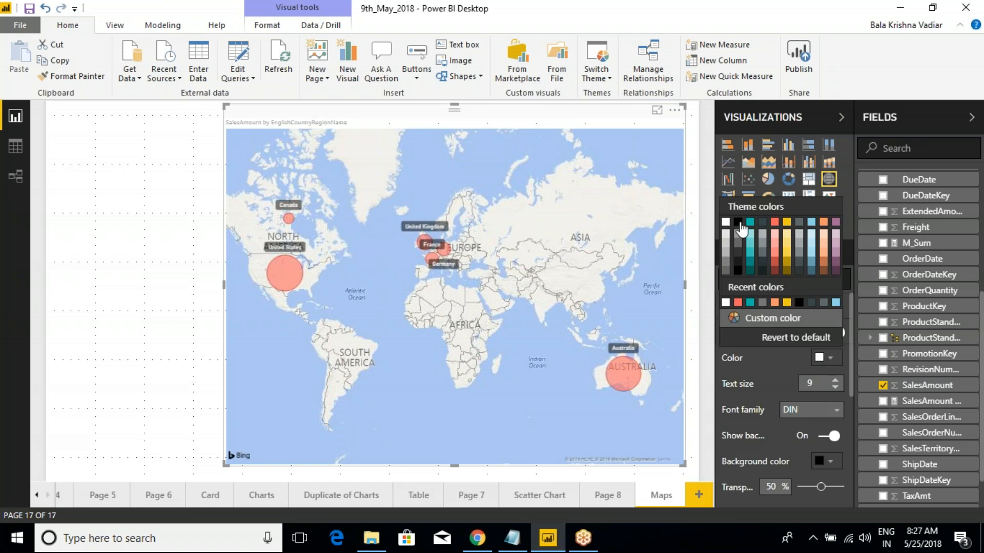
pyautogui.click(737, 222)
pyautogui.click(835, 380)
pyautogui.click(835, 380)
pyautogui.click(809, 410)
pyautogui.click(806, 442)
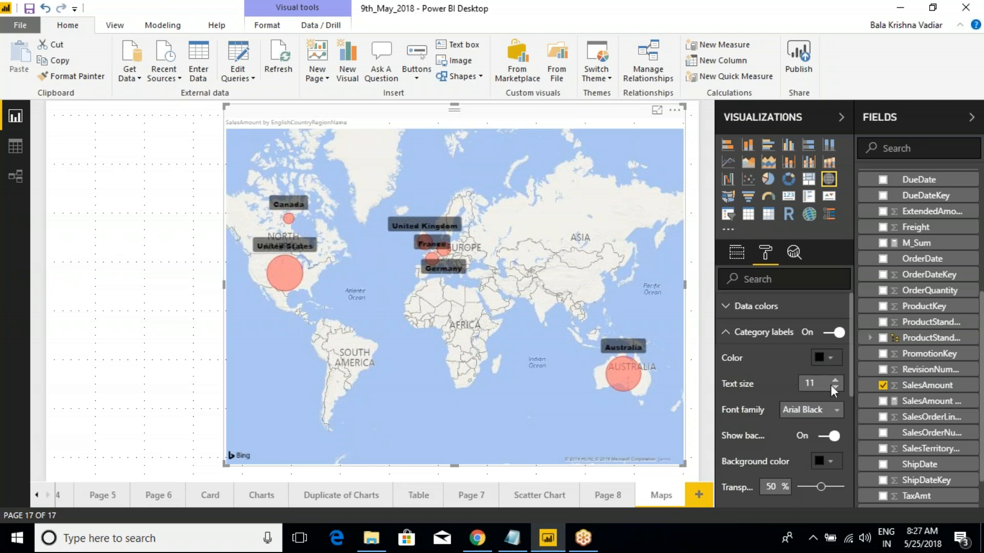
# Try a bright red custom color for the map's category labels.
pyautogui.click(831, 358)
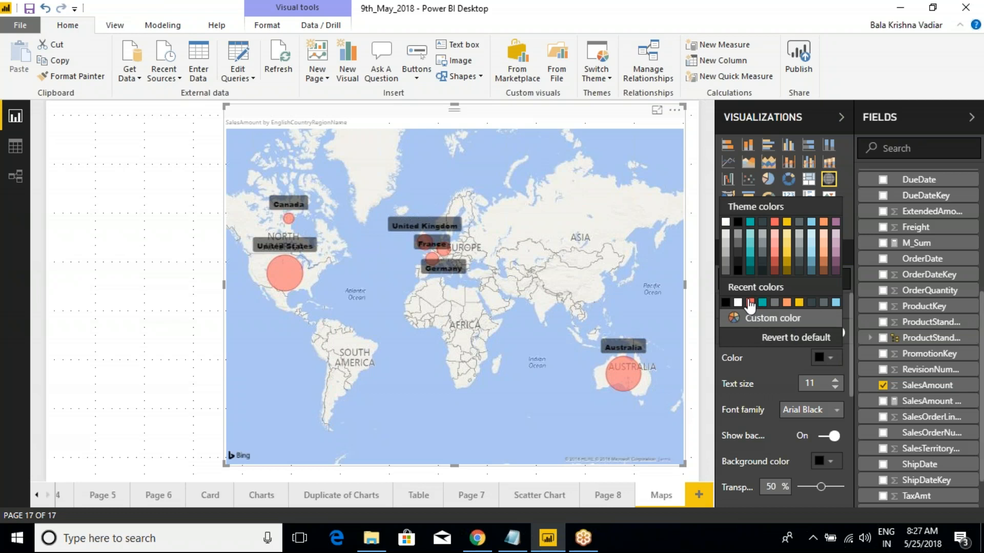
pyautogui.click(775, 322)
pyautogui.click(732, 272)
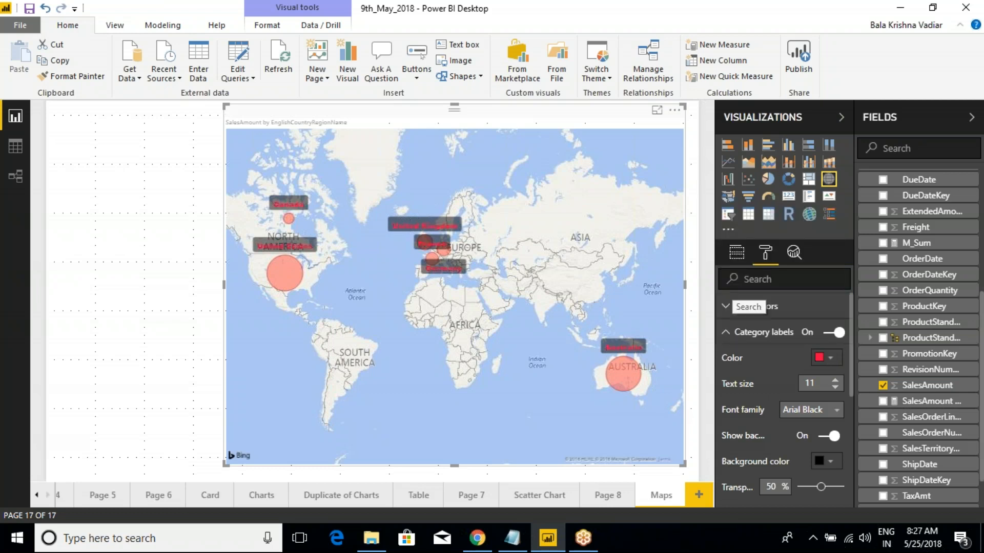
# Set the category labels' color to white and their text size to 9.
pyautogui.click(830, 358)
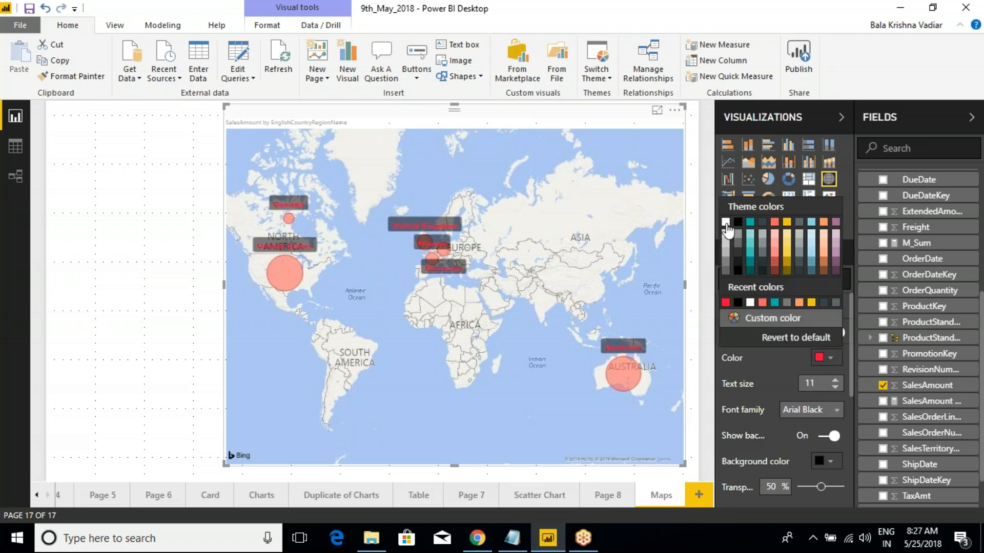
pyautogui.click(726, 224)
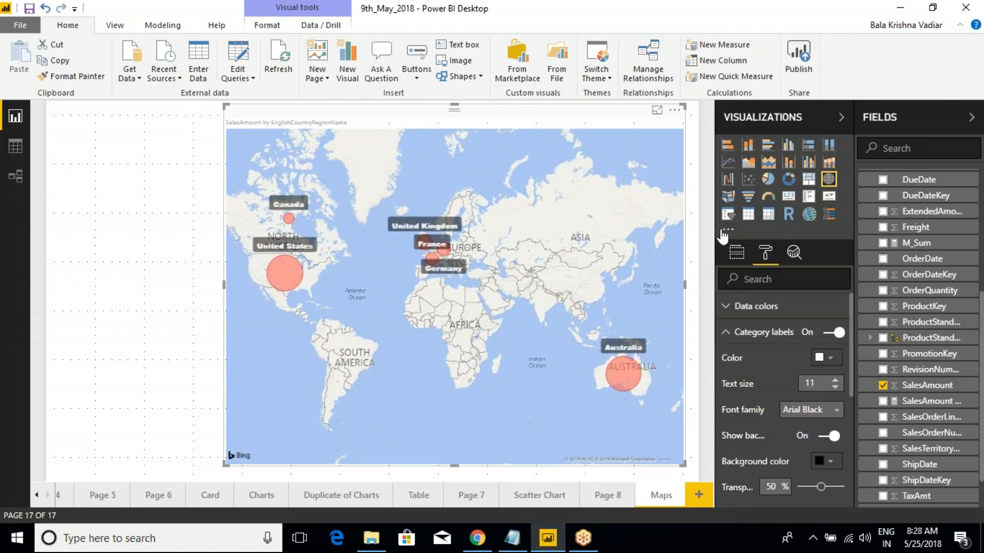
pyautogui.click(836, 388)
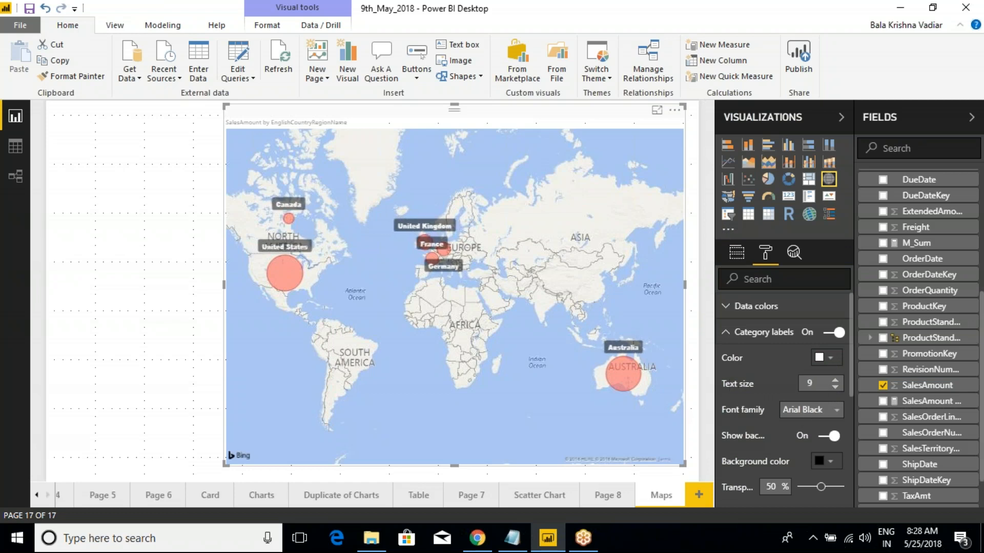
pyautogui.click(725, 332)
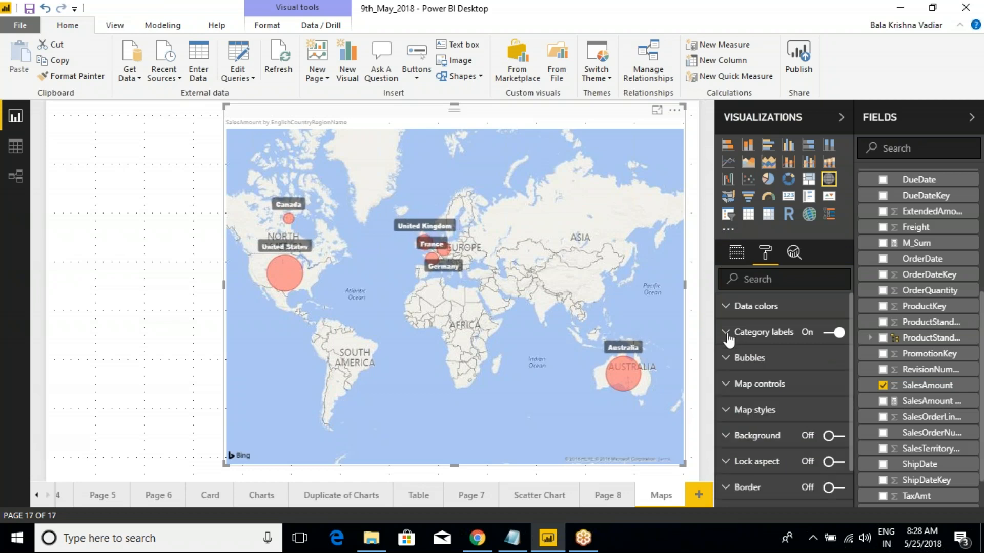
# Enlarge the map bubbles by setting their size to 9%.
pyautogui.click(726, 361)
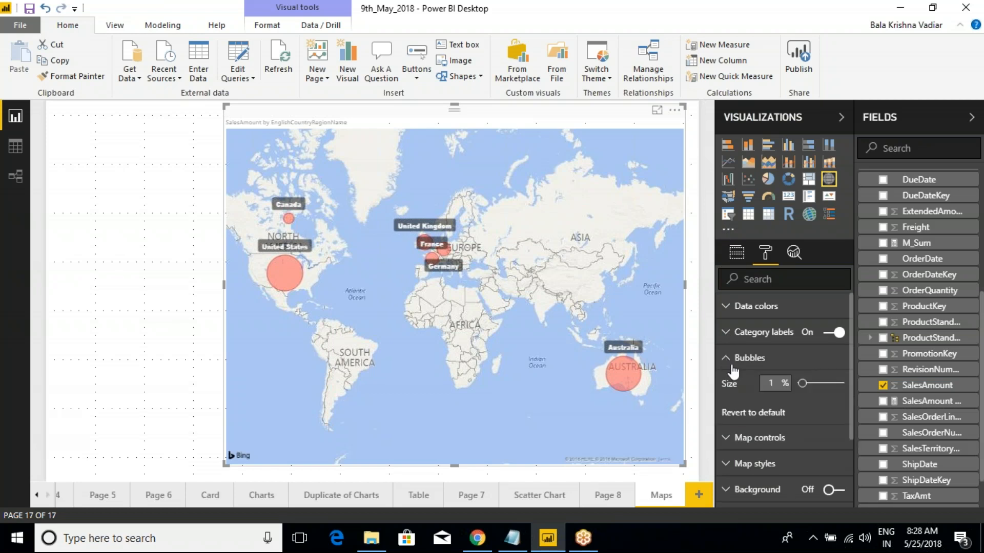
pyautogui.moveTo(801, 384)
pyautogui.mouseDown()
pyautogui.moveTo(821, 390)
pyautogui.moveTo(798, 388)
pyautogui.moveTo(806, 384)
pyautogui.mouseUp()
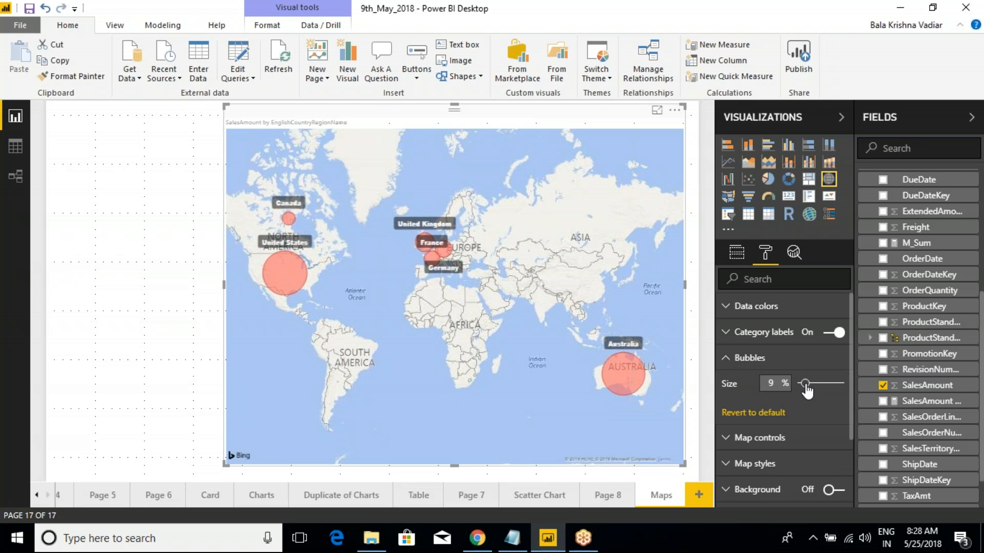
pyautogui.click(725, 360)
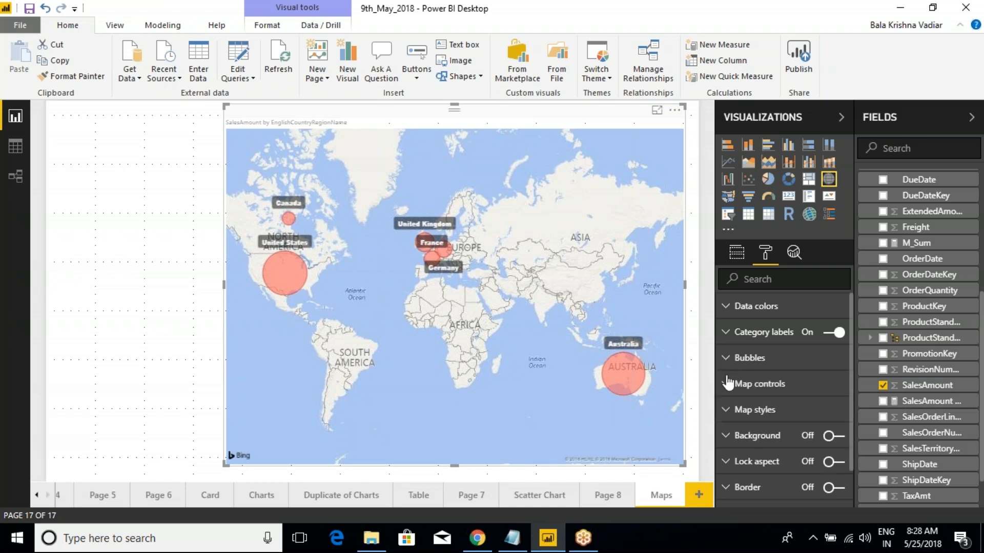
# Show the map controls and test zooming the map in and out with Auto zoom on.
pyautogui.click(728, 385)
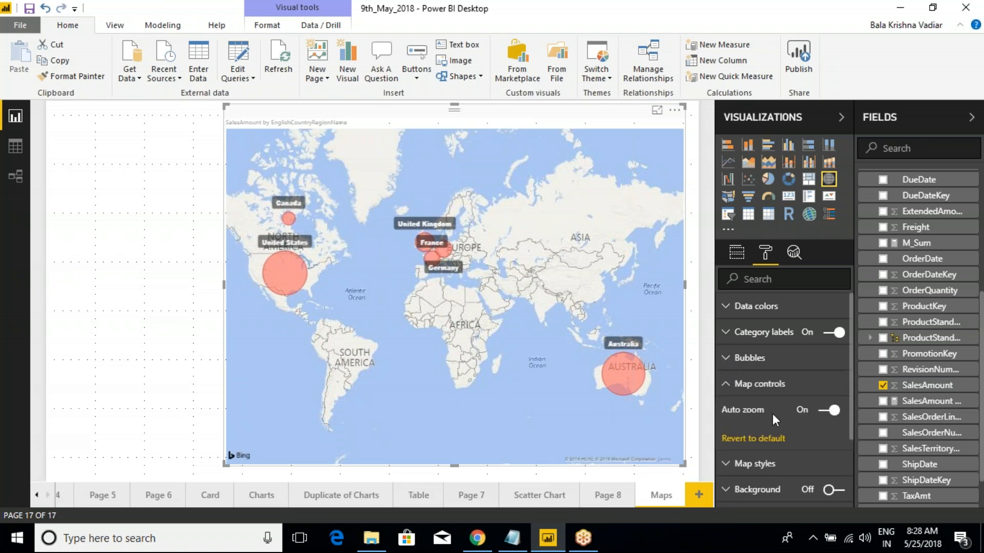
pyautogui.scroll(1, 546, 361)
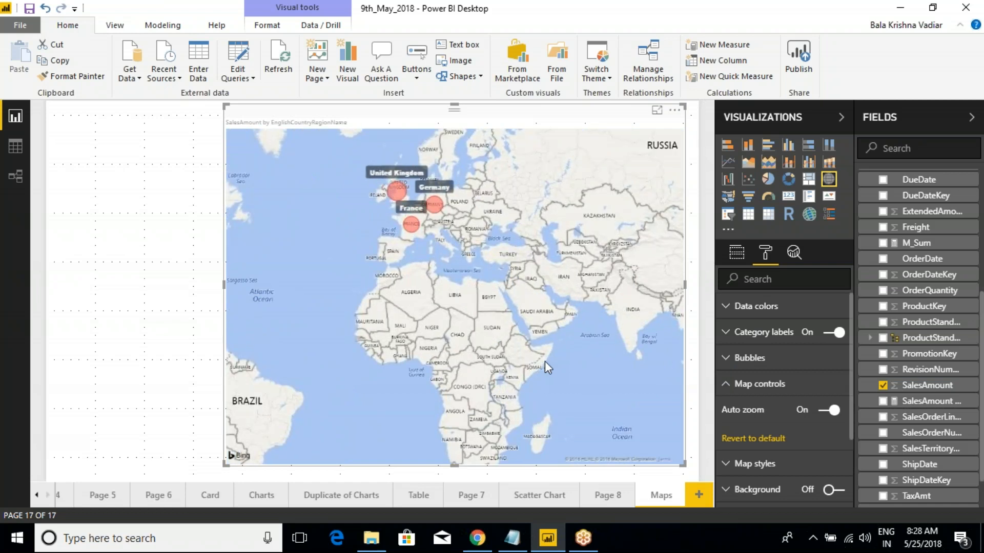
pyautogui.scroll(-2, 496, 330)
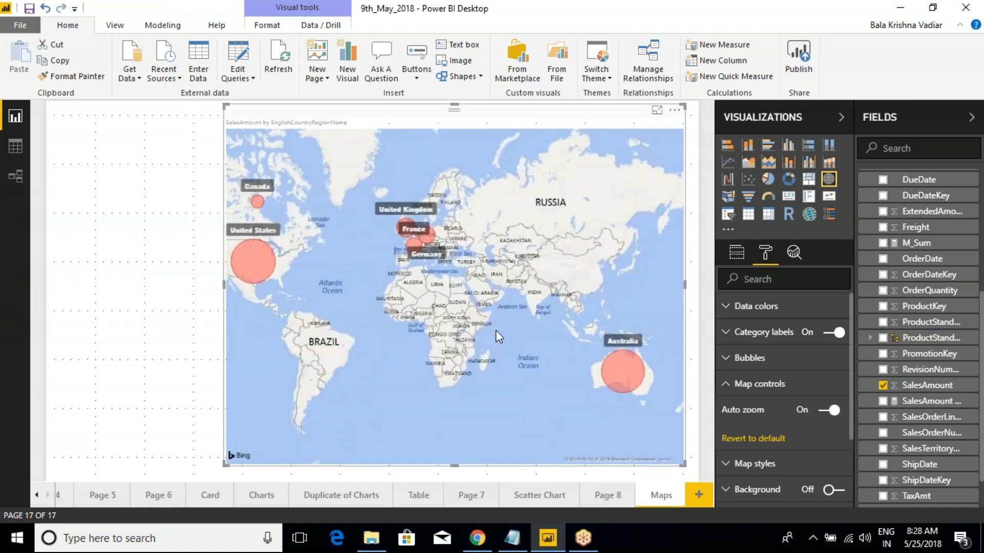
pyautogui.scroll(2, 496, 332)
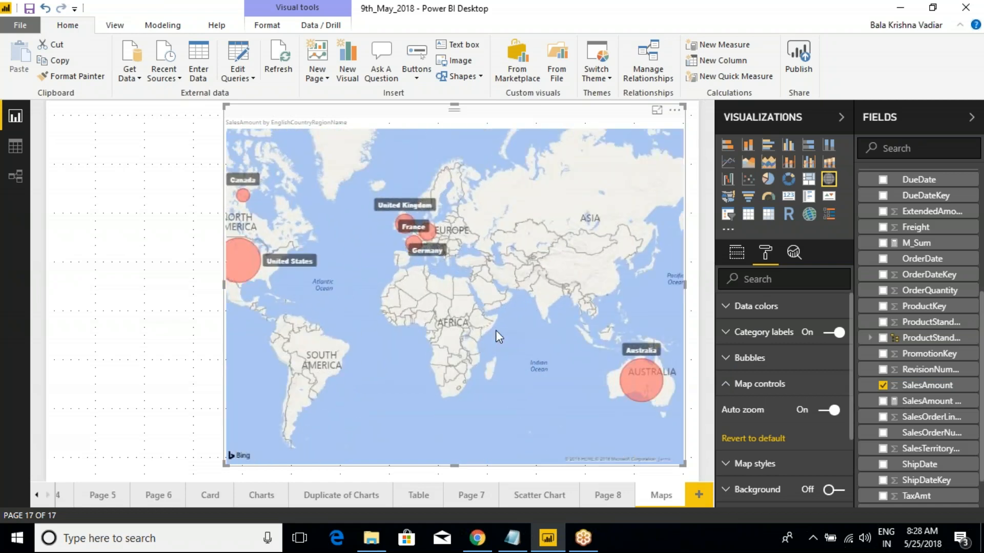
pyautogui.scroll(-2, 495, 332)
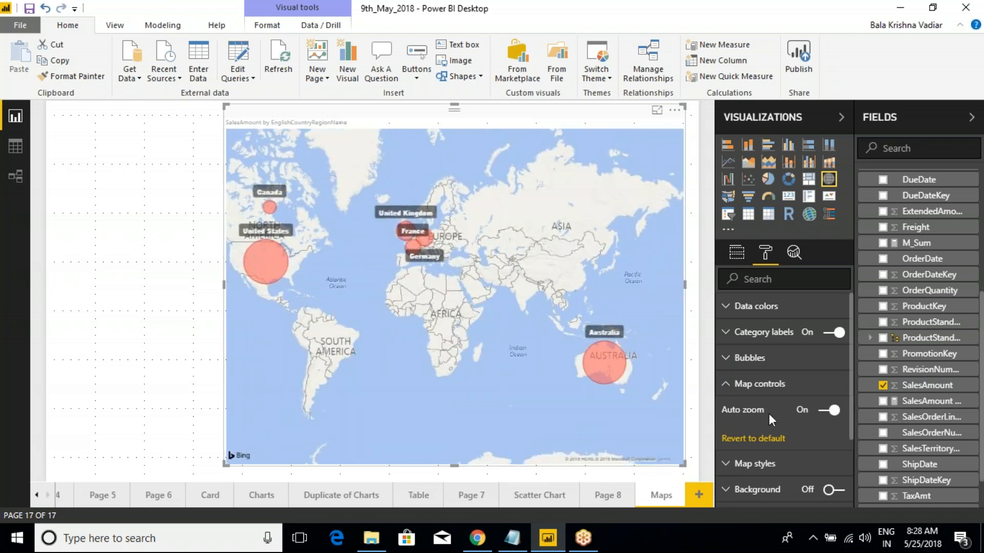
# Turn off Auto zoom, and test zooming and panning the map across the Americas, Europe and Africa.
pyautogui.click(828, 410)
pyautogui.scroll(1, 478, 368)
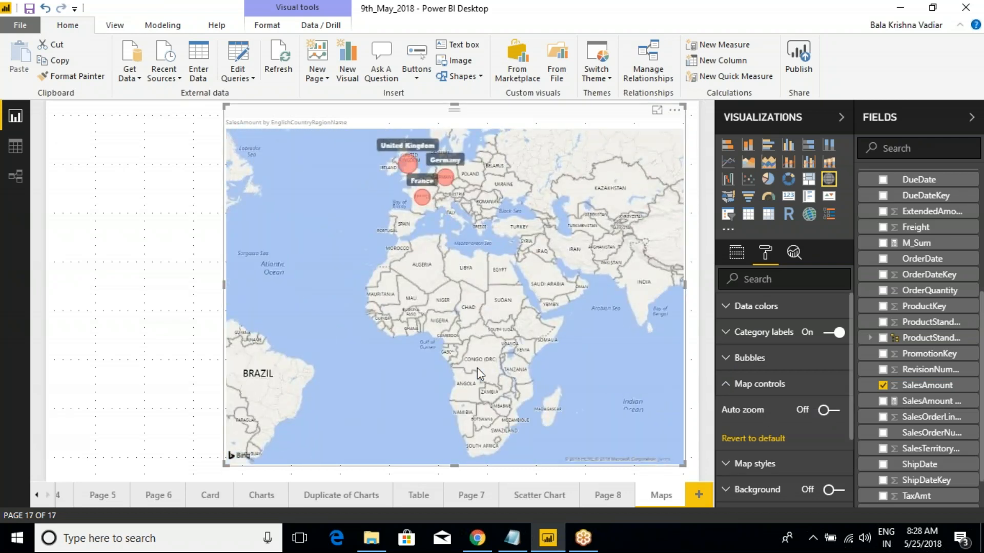
pyautogui.scroll(-1, 478, 367)
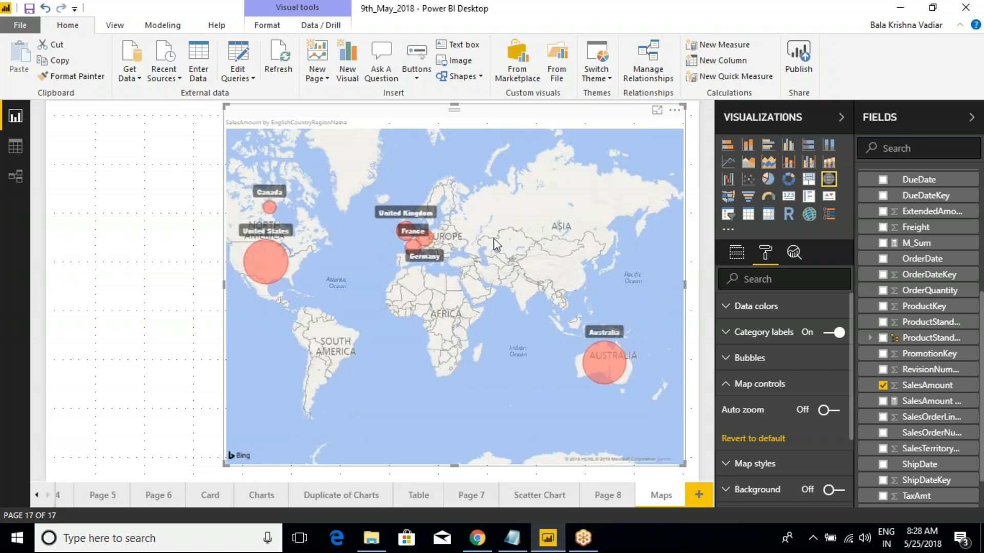
pyautogui.moveTo(493, 238); pyautogui.dragTo(488, 302)
pyautogui.moveTo(333, 205); pyautogui.dragTo(411, 251)
pyautogui.moveTo(443, 346); pyautogui.dragTo(434, 290)
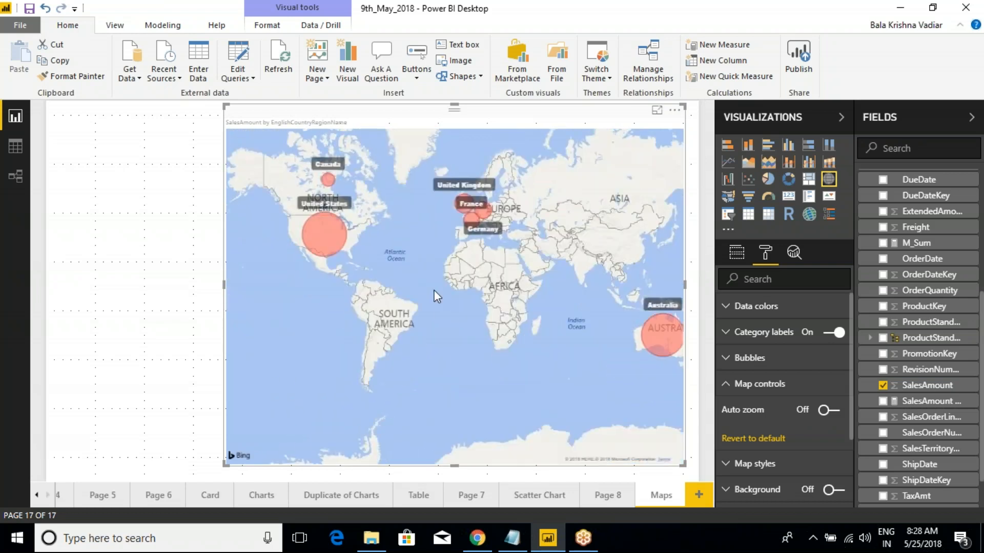
pyautogui.moveTo(598, 211); pyautogui.dragTo(484, 313)
pyautogui.moveTo(335, 338); pyautogui.dragTo(435, 315)
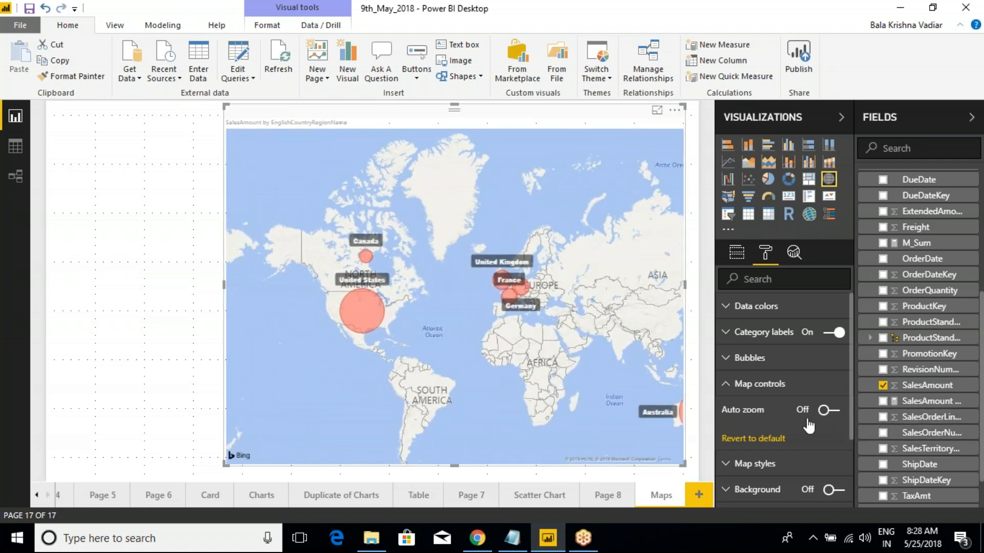
pyautogui.click(351, 308)
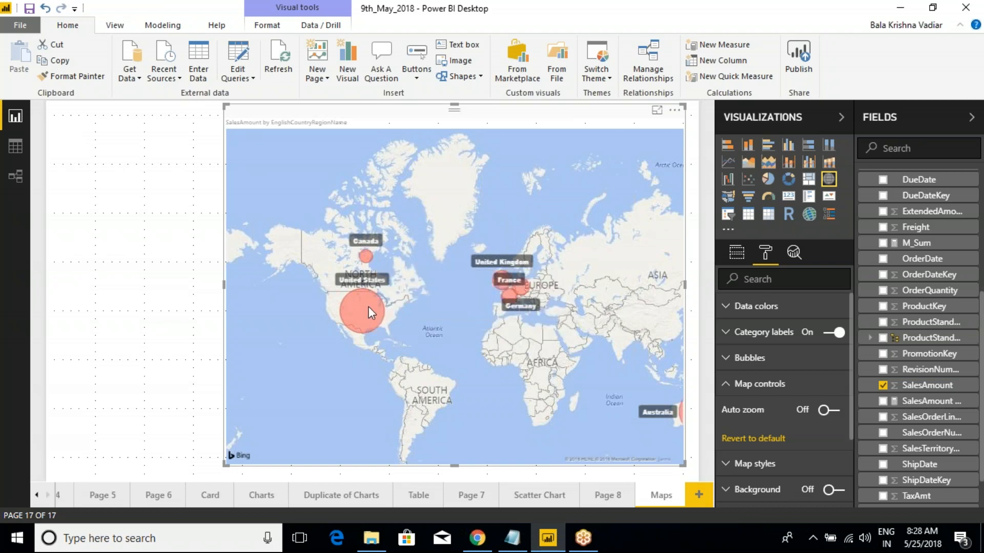
pyautogui.scroll(3, 367, 306)
pyautogui.scroll(-3, 369, 308)
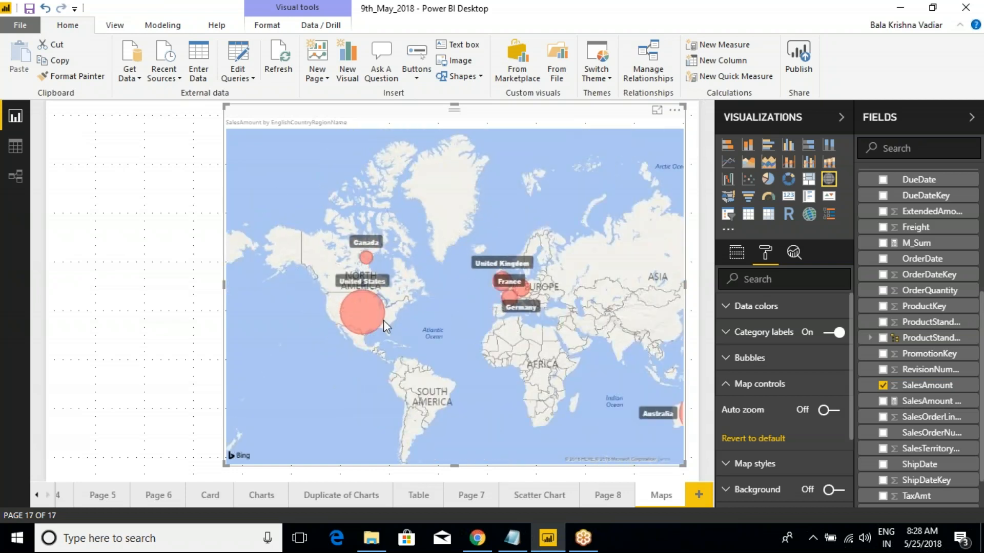
# Turn Auto zoom back on, and test zooming the map in and out around Europe.
pyautogui.click(829, 409)
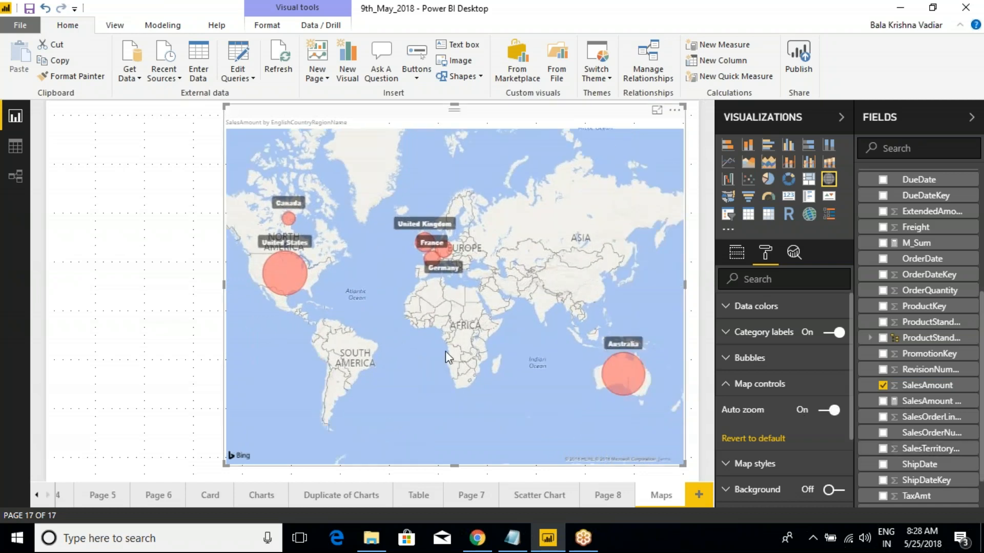
pyautogui.scroll(3, 416, 342)
pyautogui.scroll(1, 417, 343)
pyautogui.scroll(-3, 416, 342)
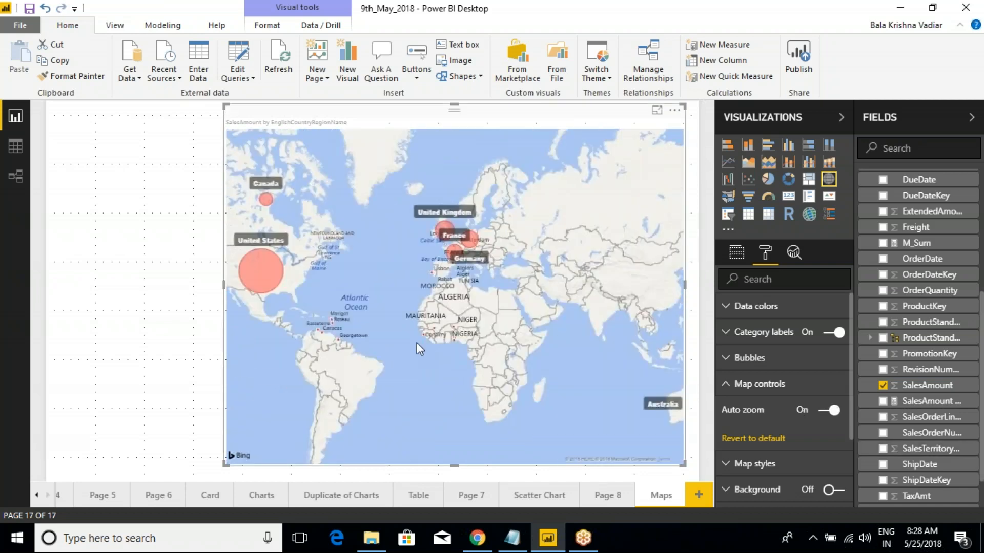
pyautogui.scroll(2, 461, 245)
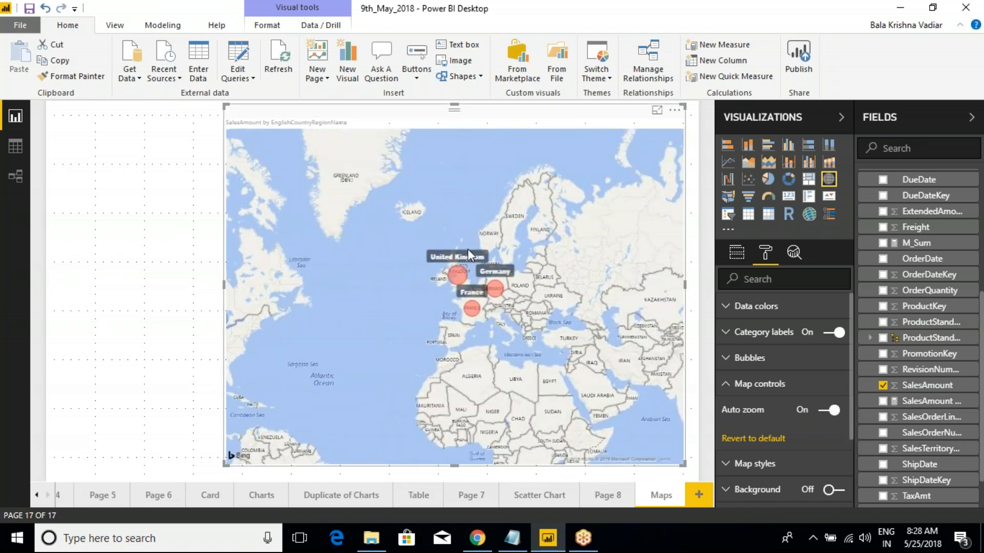
pyautogui.moveTo(497, 294)
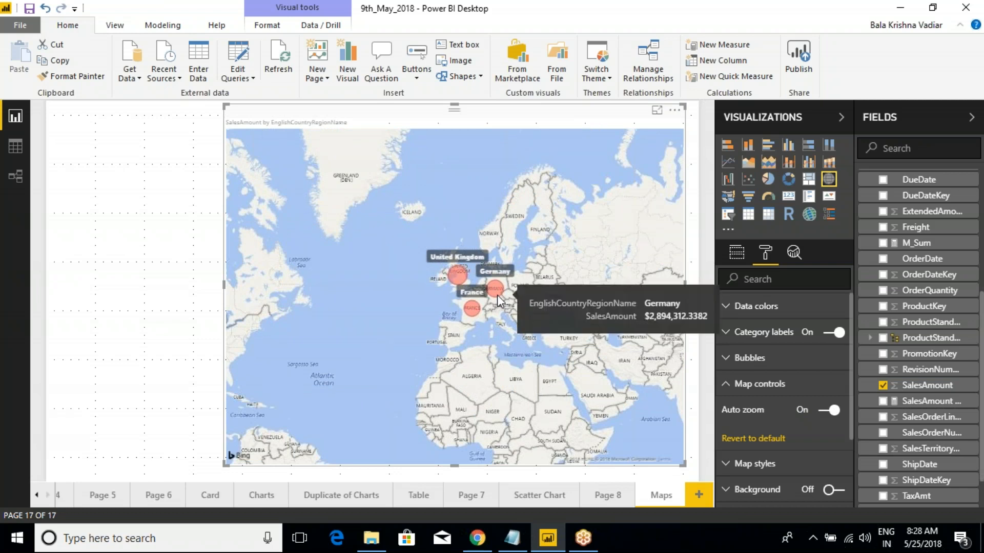
pyautogui.scroll(1, 497, 294)
pyautogui.scroll(-3, 498, 305)
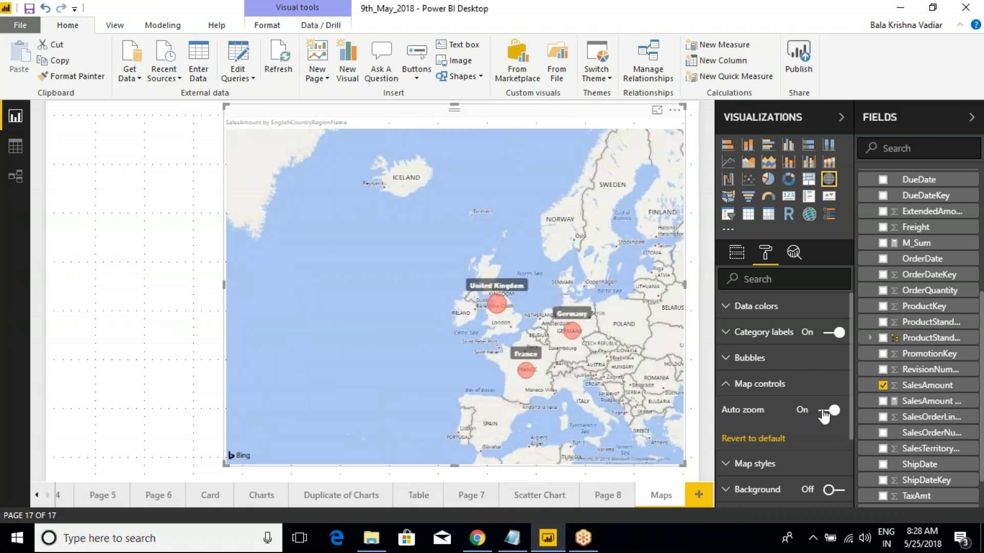
# Revert the map controls to their defaults and switch Auto zoom off.
pyautogui.click(764, 440)
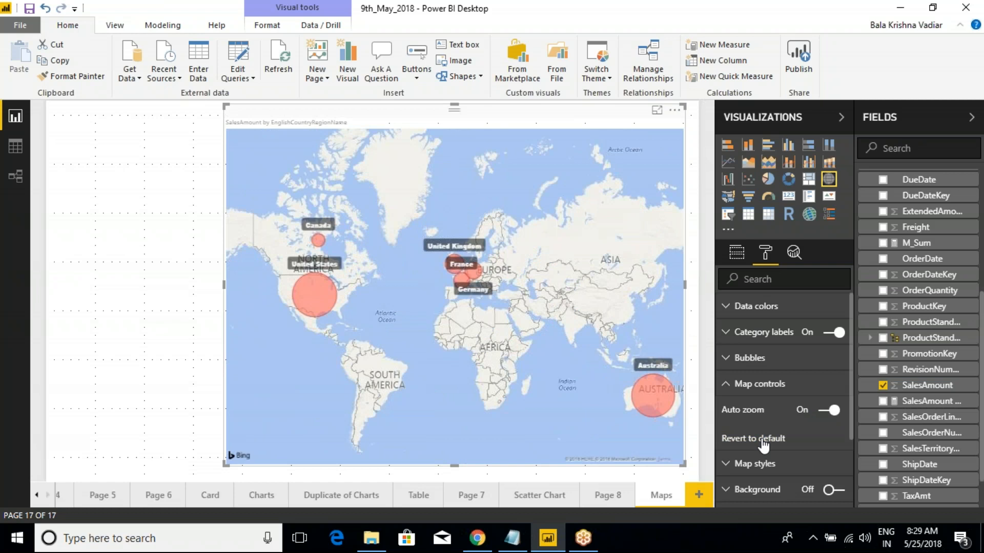
pyautogui.click(828, 411)
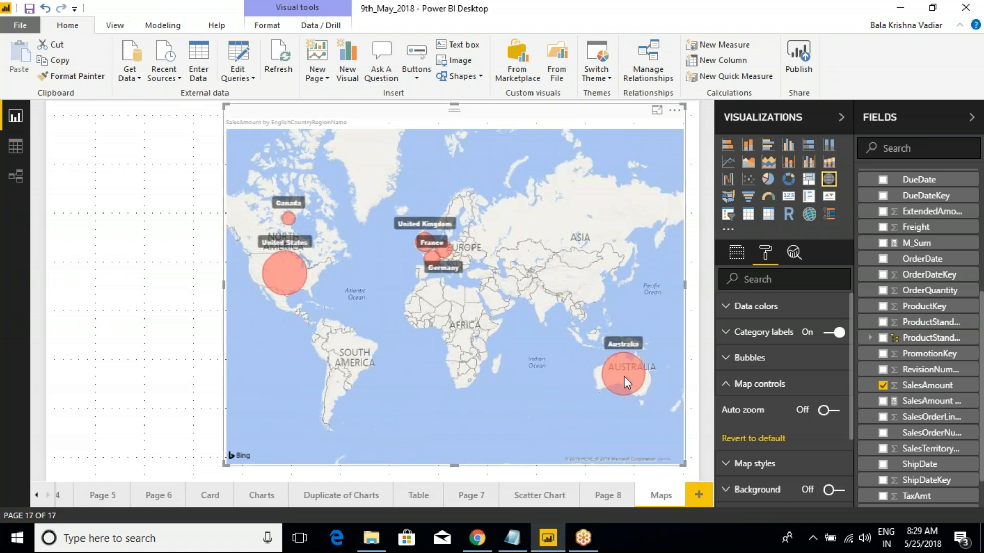
# Test zooming the map in and out around Europe with Auto zoom off, and turn Auto zoom back on.
pyautogui.scroll(1, 507, 292)
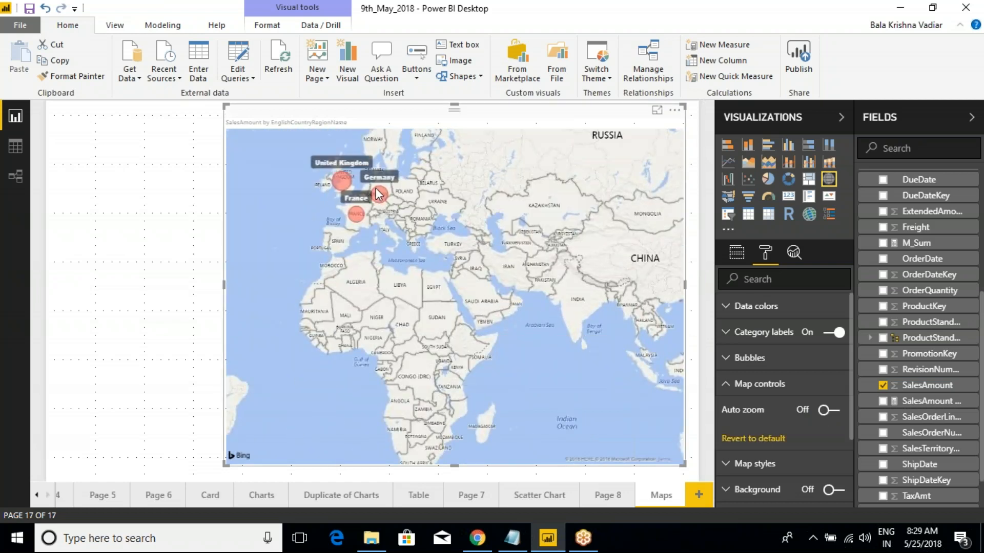
pyautogui.scroll(-1, 376, 195)
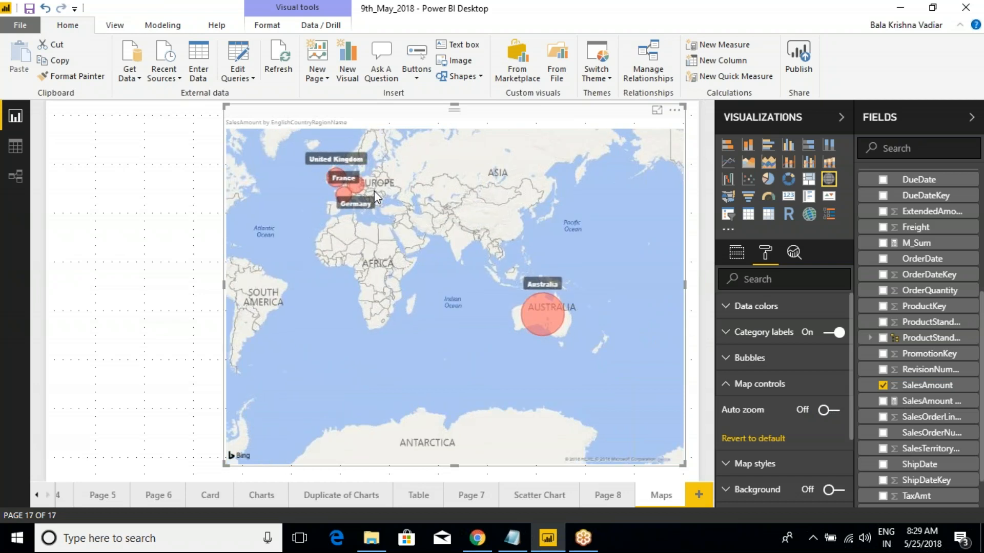
pyautogui.scroll(2, 377, 194)
pyautogui.click(829, 411)
pyautogui.click(727, 385)
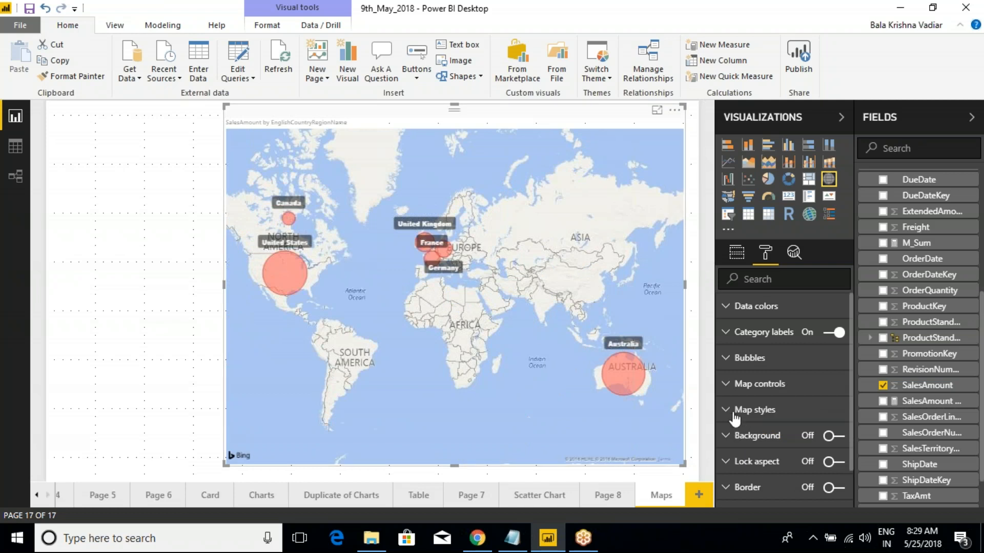
pyautogui.click(726, 386)
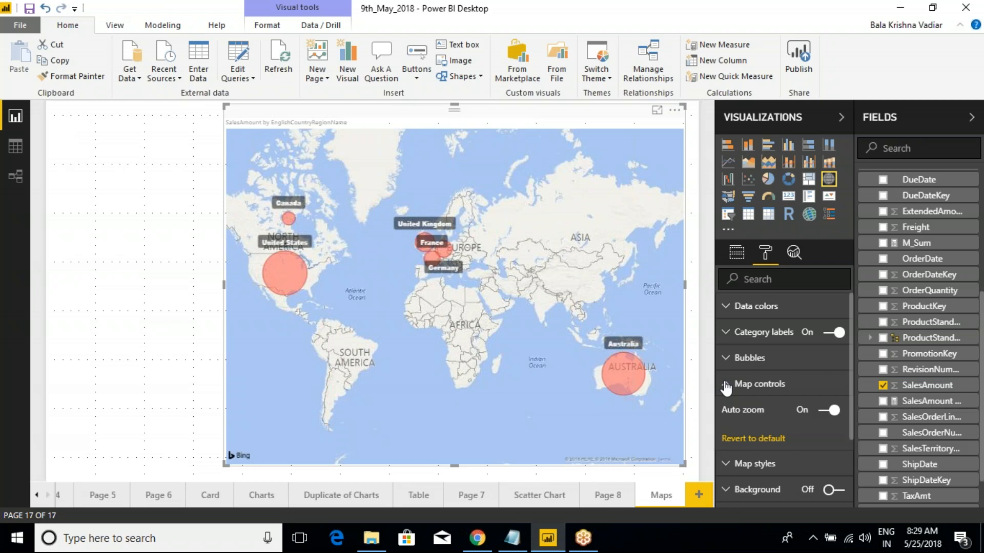
pyautogui.click(727, 390)
# Try the Aerial, Dark, Light and Grayscale map themes in turn, and set the theme back to Road.
pyautogui.click(727, 410)
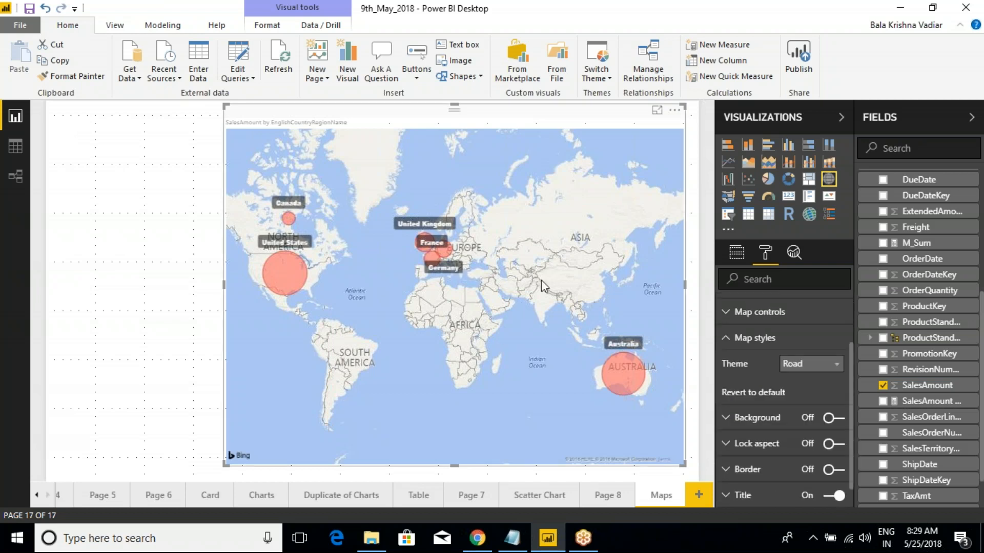
pyautogui.click(819, 364)
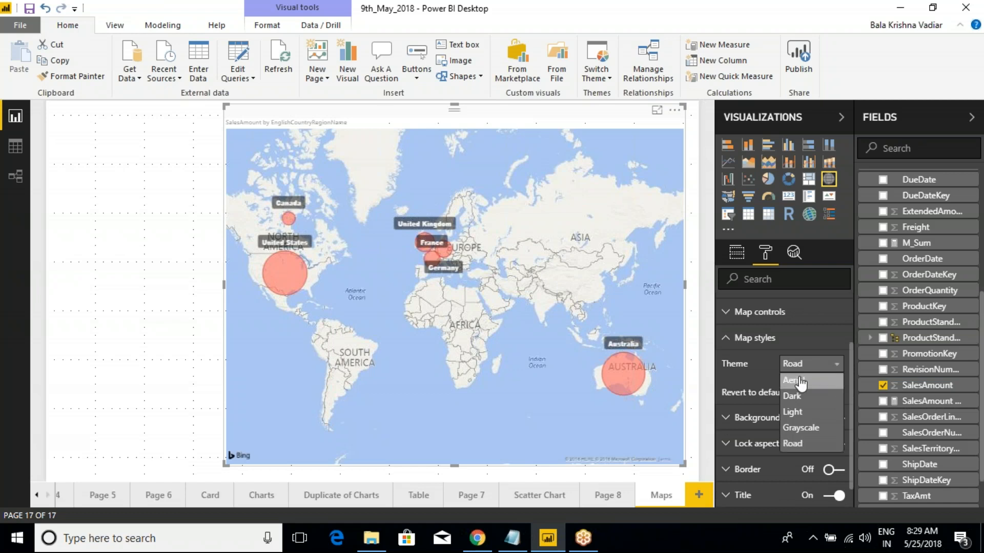
pyautogui.click(800, 382)
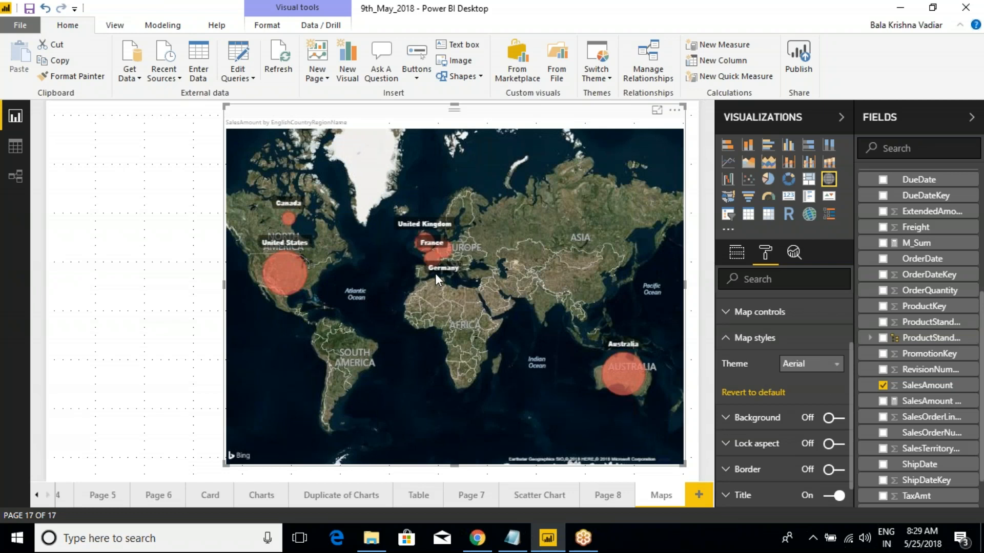
pyautogui.click(799, 364)
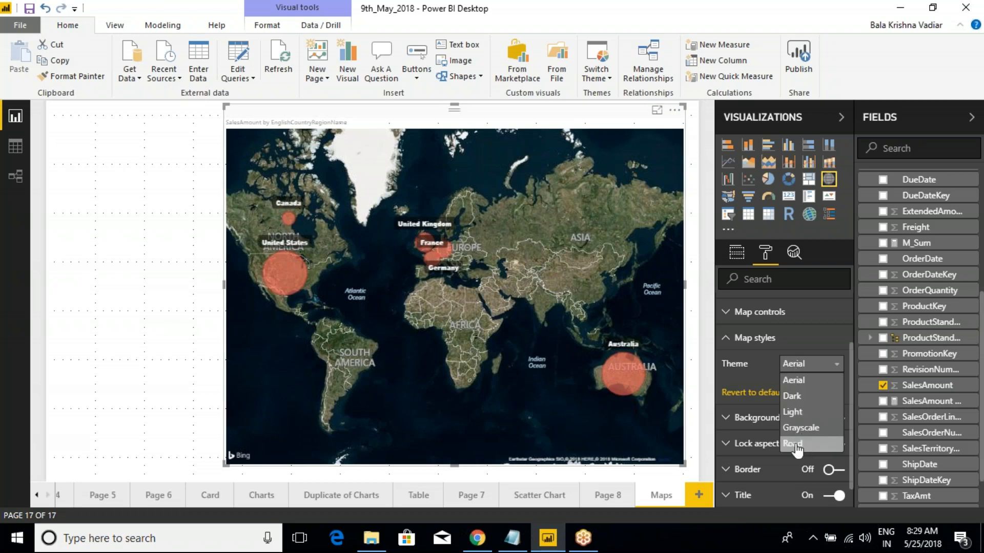
pyautogui.click(793, 395)
pyautogui.click(807, 365)
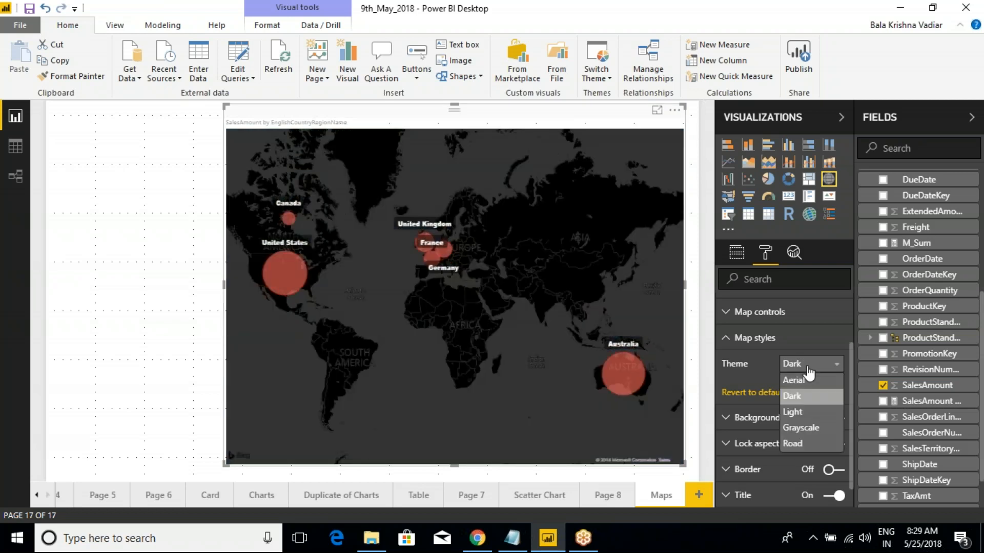
pyautogui.click(797, 413)
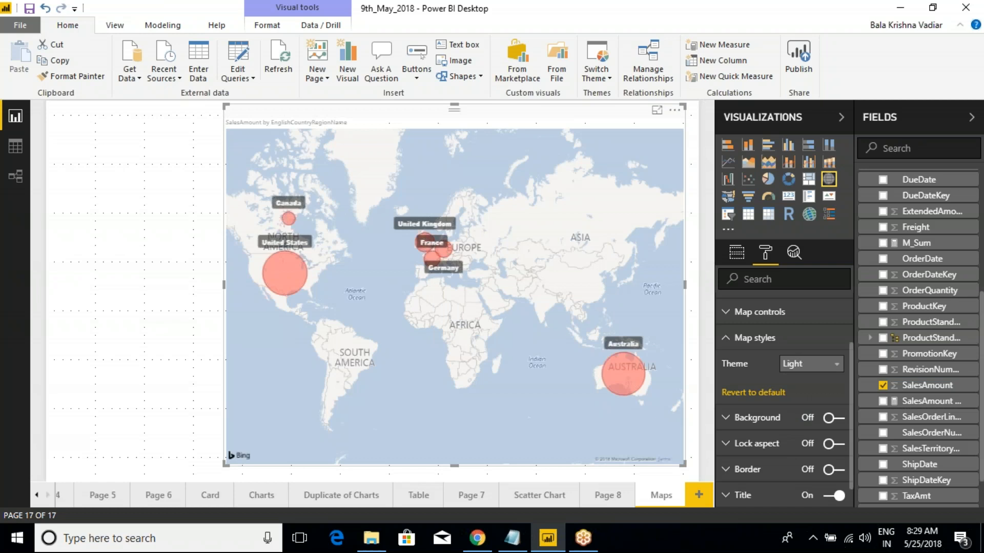
pyautogui.click(808, 364)
pyautogui.click(803, 429)
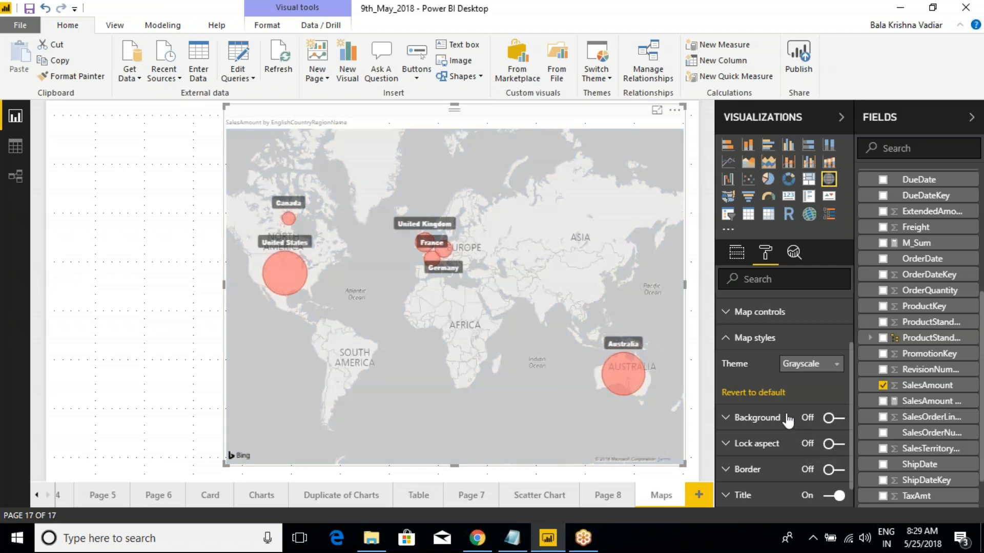
pyautogui.click(807, 364)
pyautogui.click(792, 443)
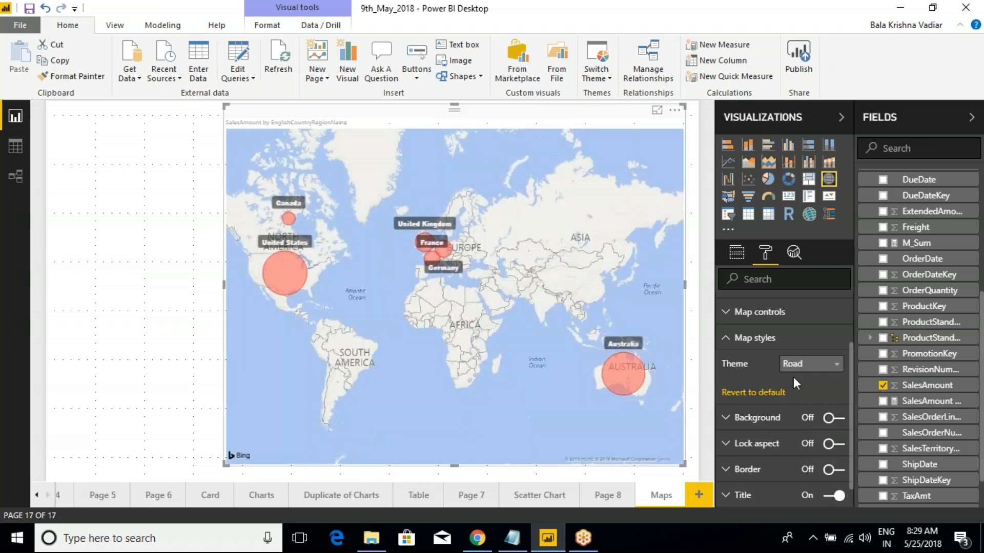
pyautogui.click(727, 338)
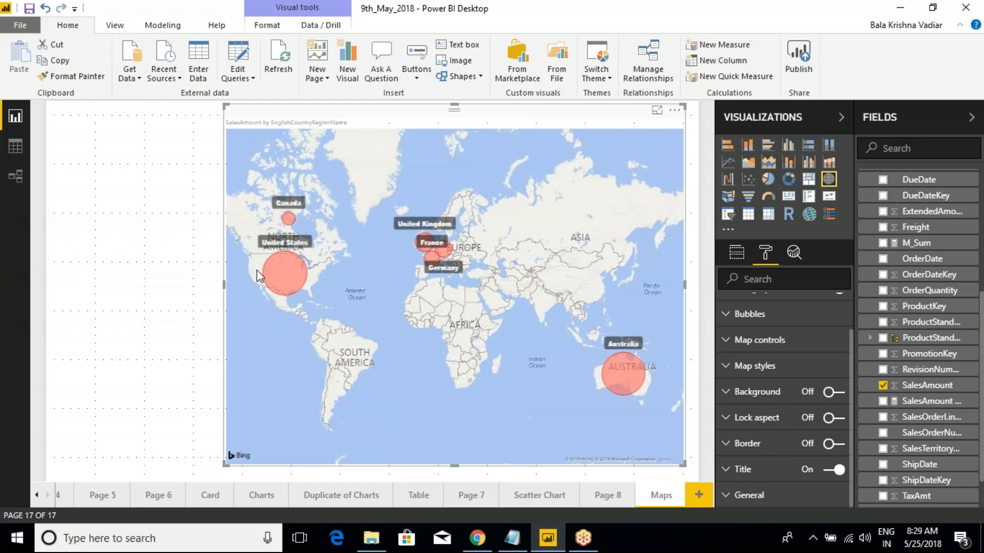
# Widen the map visual toward the left edge of the report page and keep it selected.
pyautogui.moveTo(224, 284); pyautogui.dragTo(119, 279)
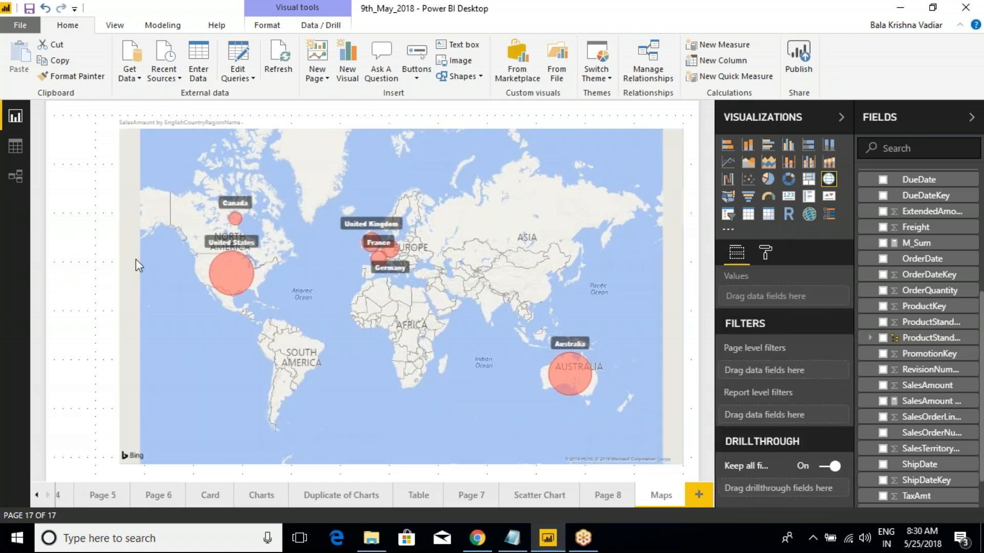
pyautogui.click(553, 134)
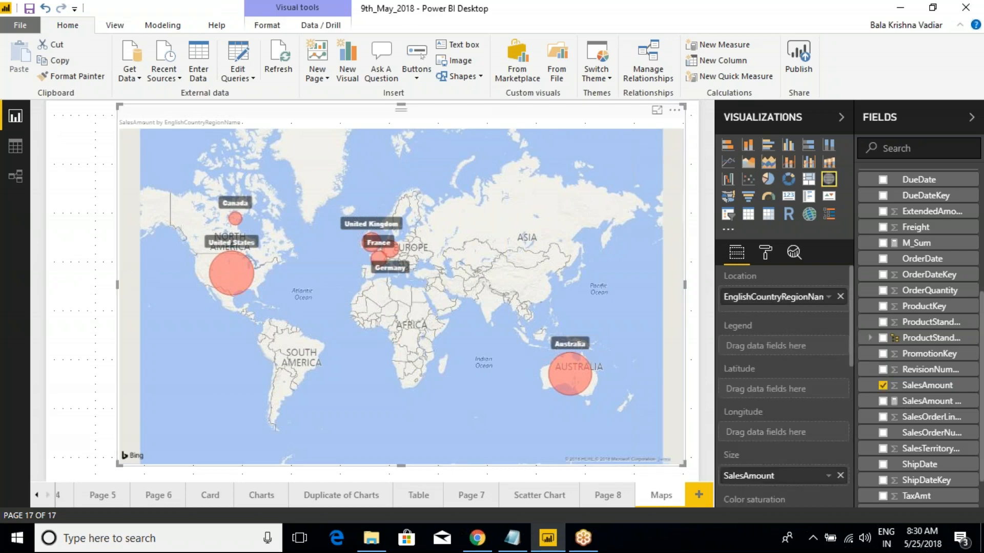
pyautogui.click(809, 51)
pyautogui.click(961, 32)
pyautogui.click(965, 38)
# Hide the field list and, in focus mode, convert the bubble map to a filled map.
pyautogui.click(972, 117)
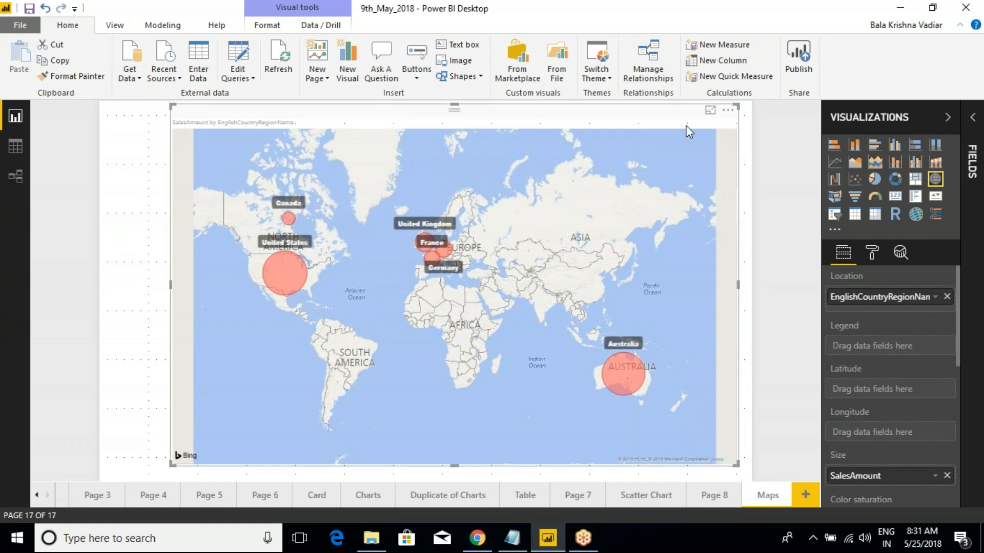
pyautogui.click(710, 111)
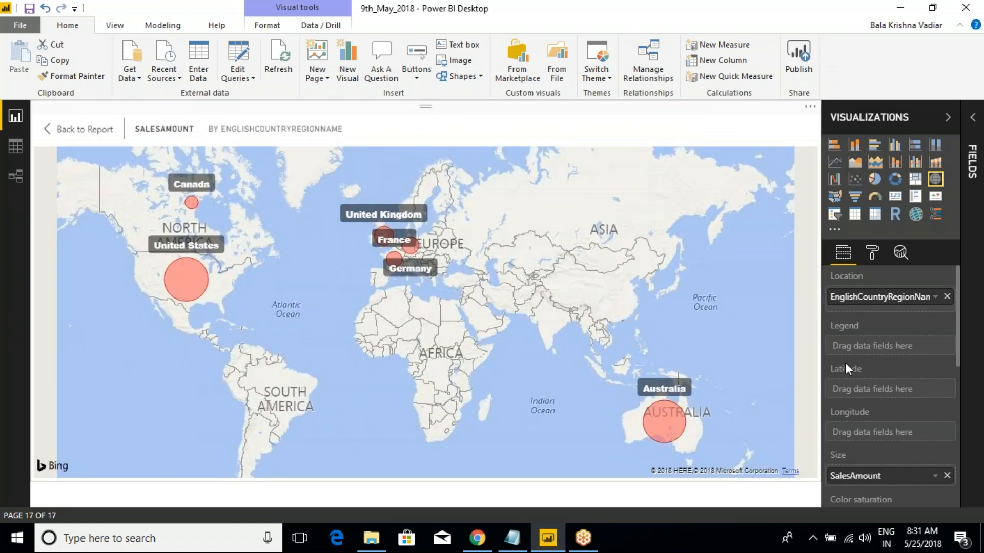
pyautogui.click(835, 199)
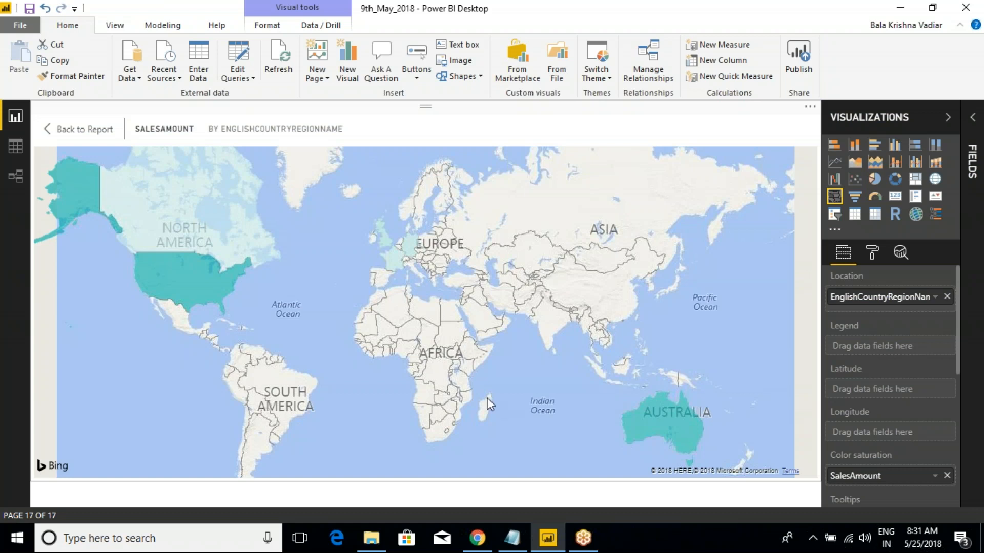
# Set the filled map's maximum data color to red.
pyautogui.click(872, 252)
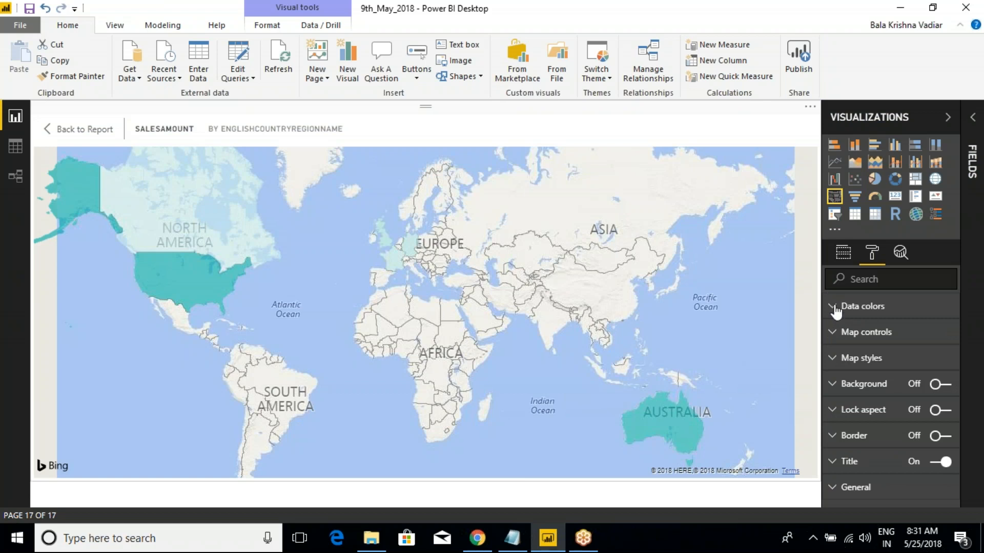
pyautogui.click(836, 309)
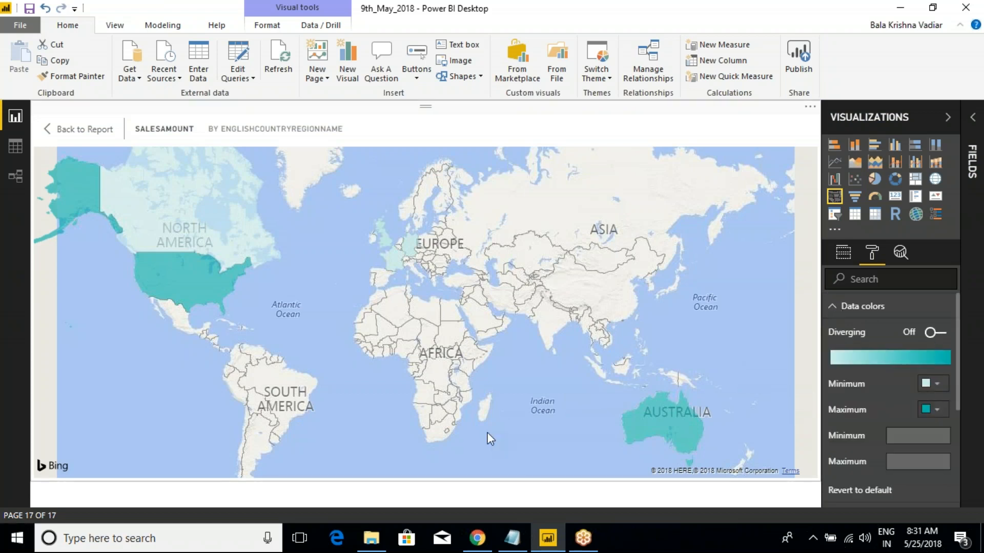
pyautogui.click(832, 307)
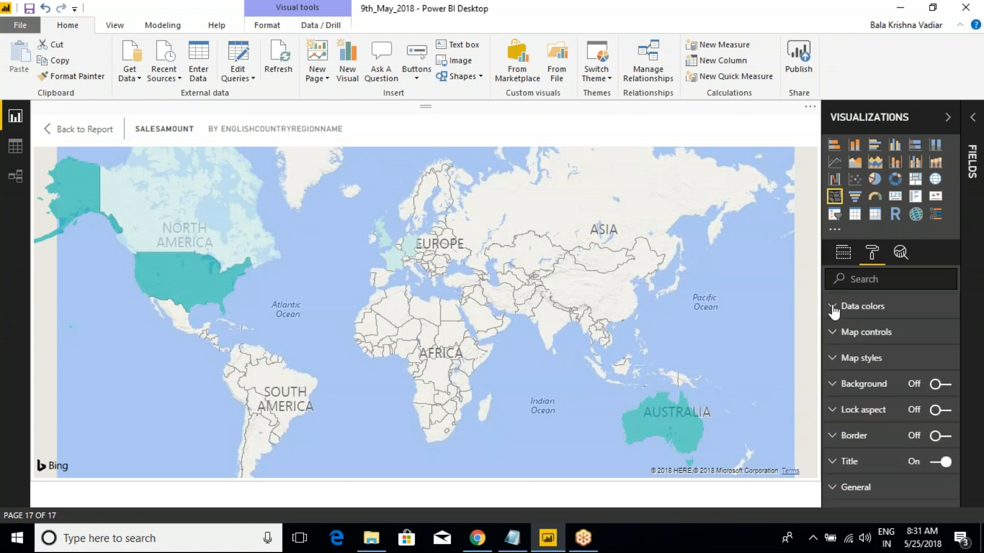
pyautogui.click(837, 342)
pyautogui.click(838, 340)
pyautogui.click(833, 307)
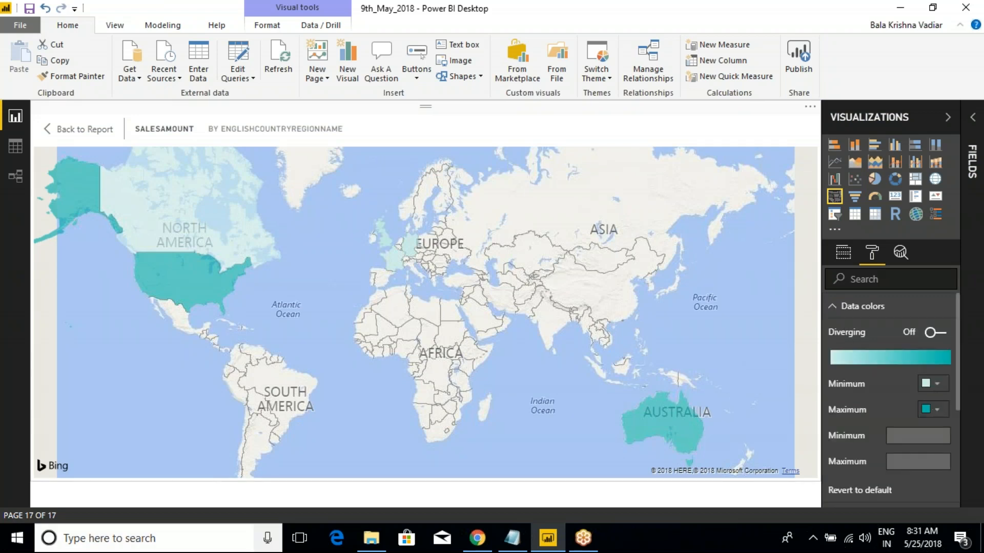
pyautogui.click(932, 410)
pyautogui.click(881, 442)
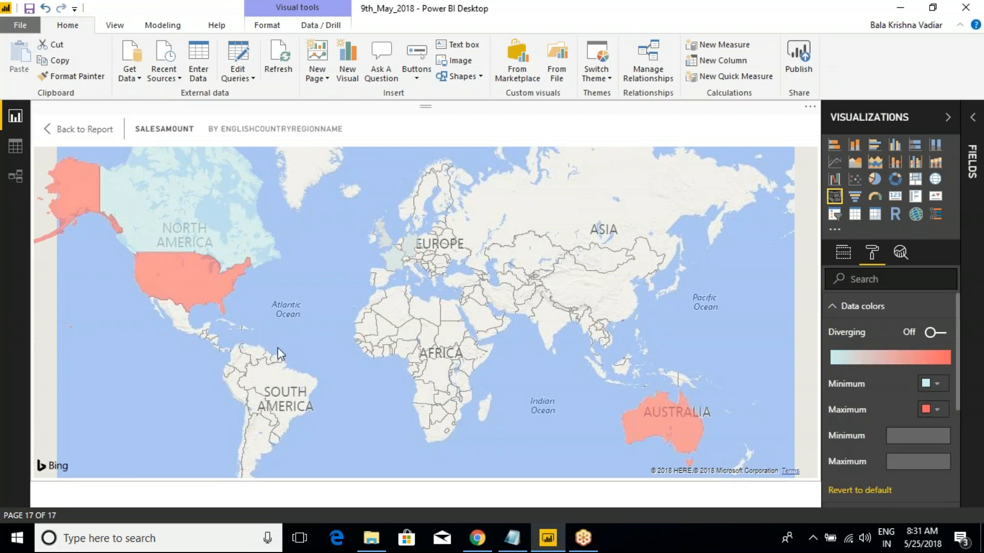
pyautogui.moveTo(604, 384)
pyautogui.mouseDown()
pyautogui.moveTo(684, 422)
pyautogui.moveTo(725, 459)
pyautogui.mouseUp()
pyautogui.moveTo(666, 394)
pyautogui.mouseDown()
pyautogui.moveTo(631, 399)
pyautogui.moveTo(635, 441)
pyautogui.moveTo(697, 461)
pyautogui.moveTo(702, 428)
pyautogui.moveTo(689, 394)
pyautogui.mouseUp()
pyautogui.moveTo(162, 251)
pyautogui.mouseDown()
pyautogui.moveTo(109, 279)
pyautogui.moveTo(214, 299)
pyautogui.moveTo(233, 266)
pyautogui.mouseUp()
pyautogui.moveTo(94, 166)
pyautogui.mouseDown()
pyautogui.moveTo(64, 164)
pyautogui.moveTo(61, 232)
pyautogui.moveTo(85, 234)
pyautogui.mouseUp()
pyautogui.press('Escape')
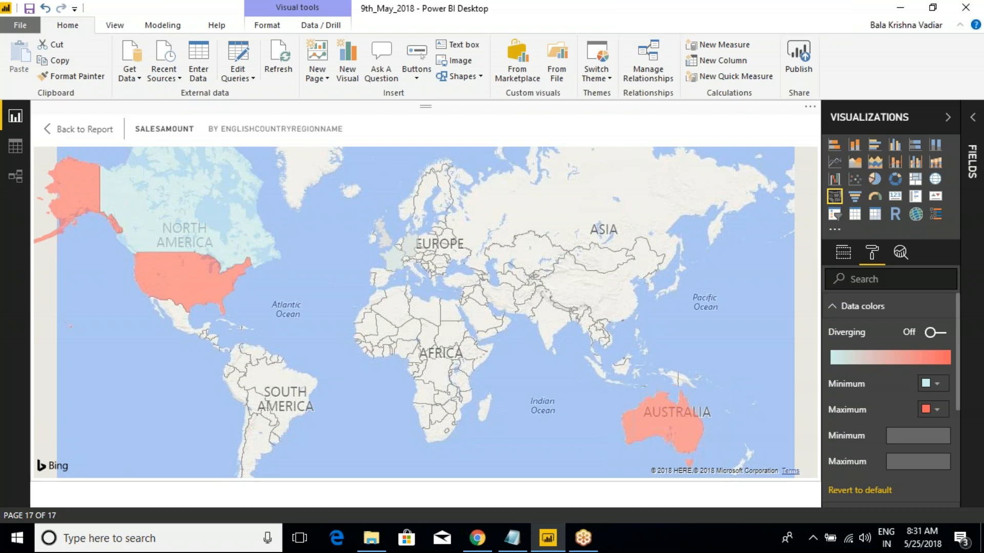
# Return to the report page and review the filled map's field wells from Location and Legend through Color saturation and Tooltips.
pyautogui.click(78, 130)
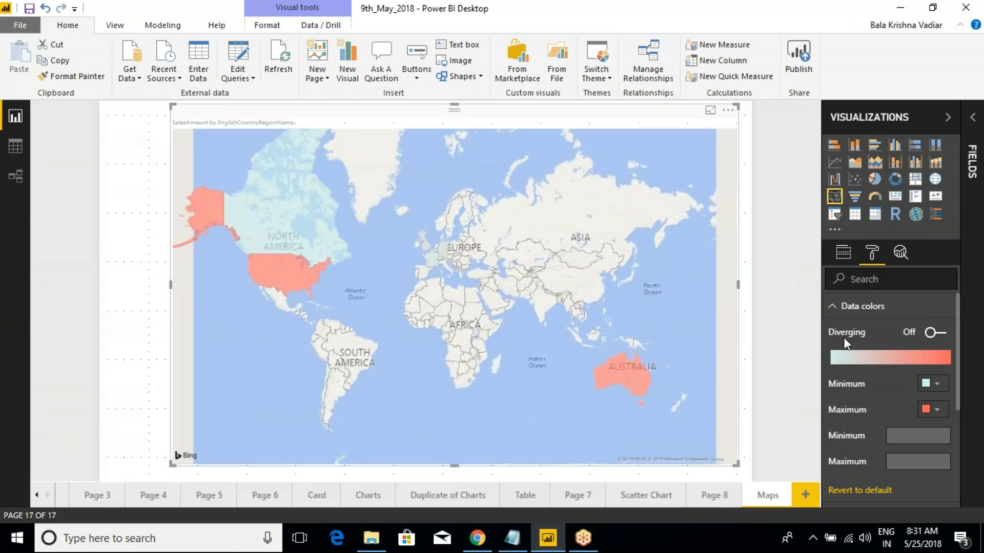
pyautogui.click(832, 307)
pyautogui.click(841, 253)
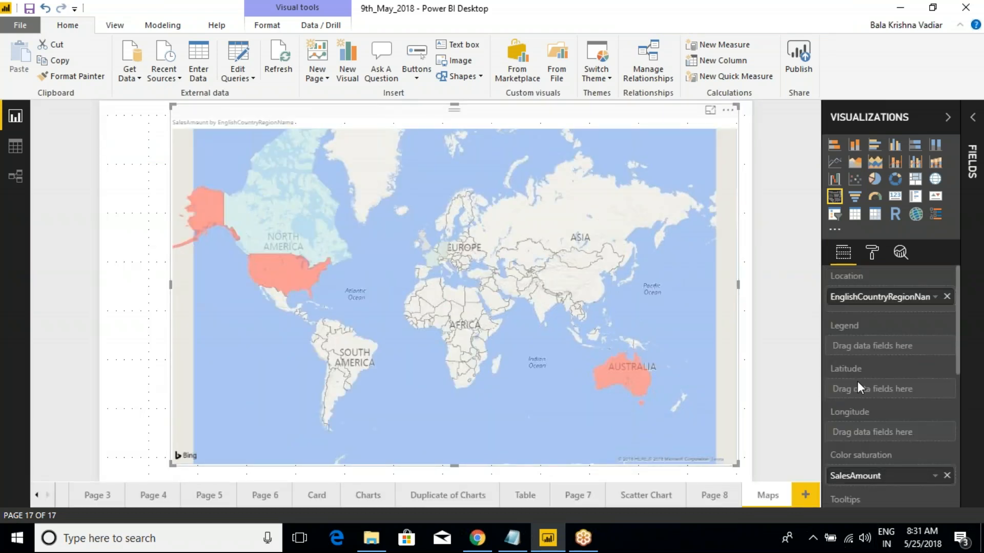
pyautogui.hotkey('ctrl', '2')
pyautogui.moveTo(834, 302); pyautogui.dragTo(870, 276)
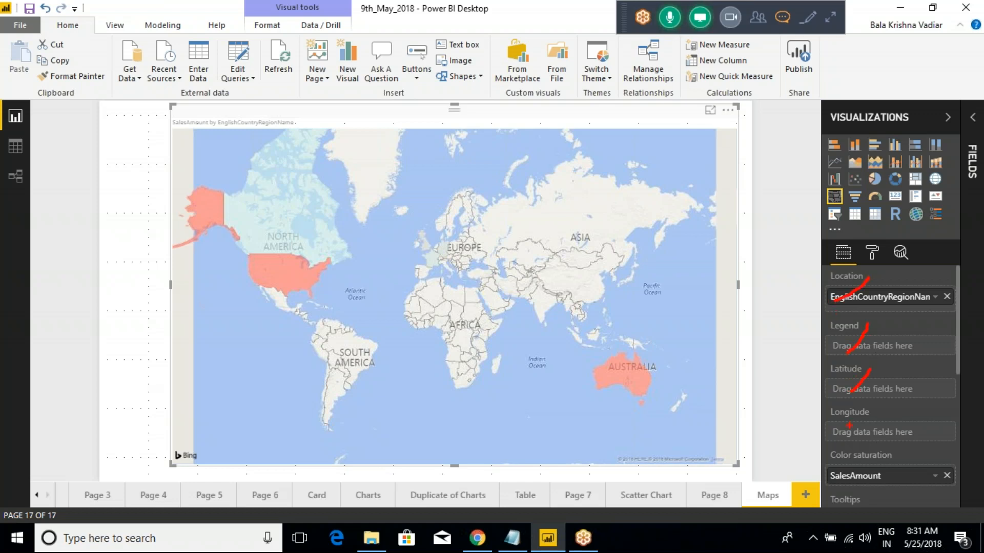
pyautogui.moveTo(876, 480); pyautogui.dragTo(918, 425)
pyautogui.hotkey('ctrl', '2')
pyautogui.scroll(-2, 872, 287)
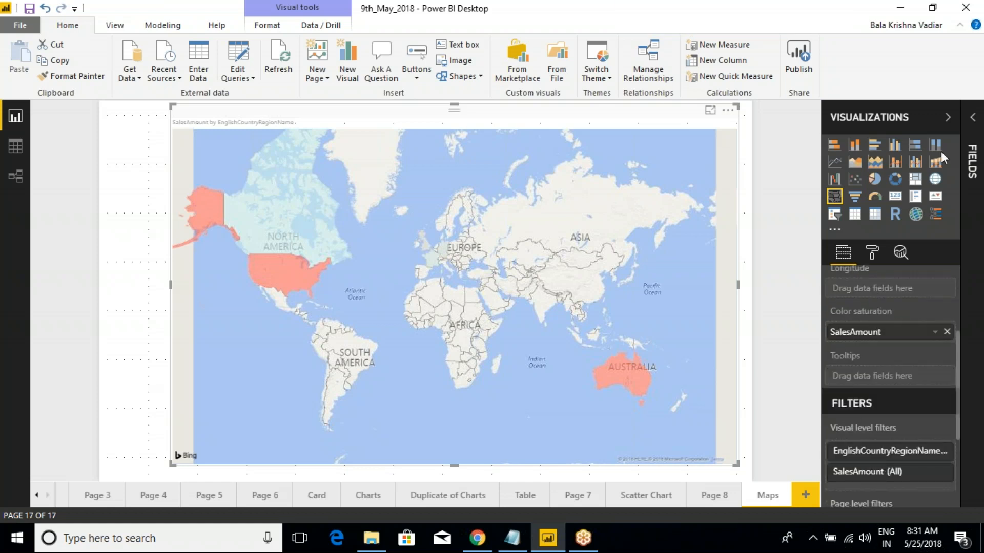
# Bring back the field list and convert the filled map to a bubble map.
pyautogui.click(972, 117)
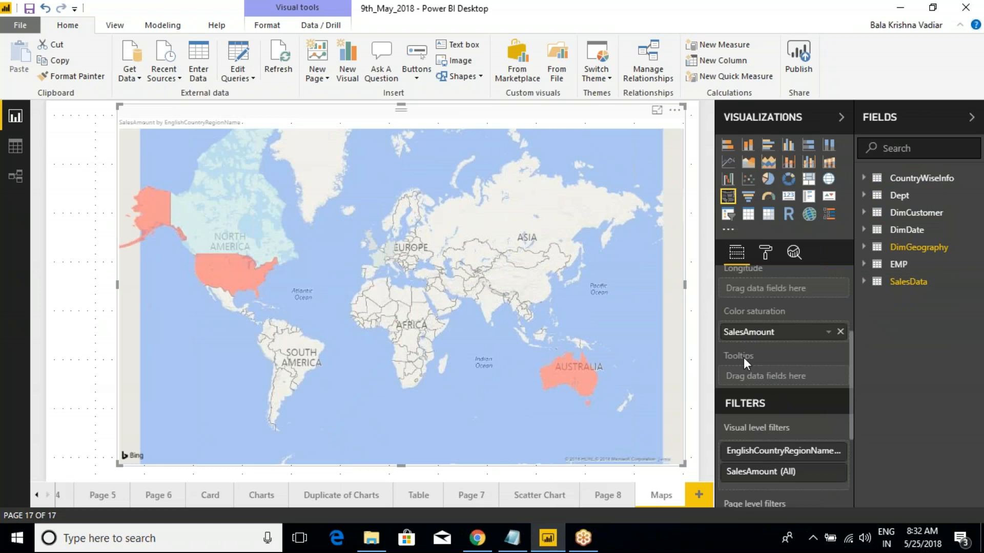
pyautogui.click(765, 253)
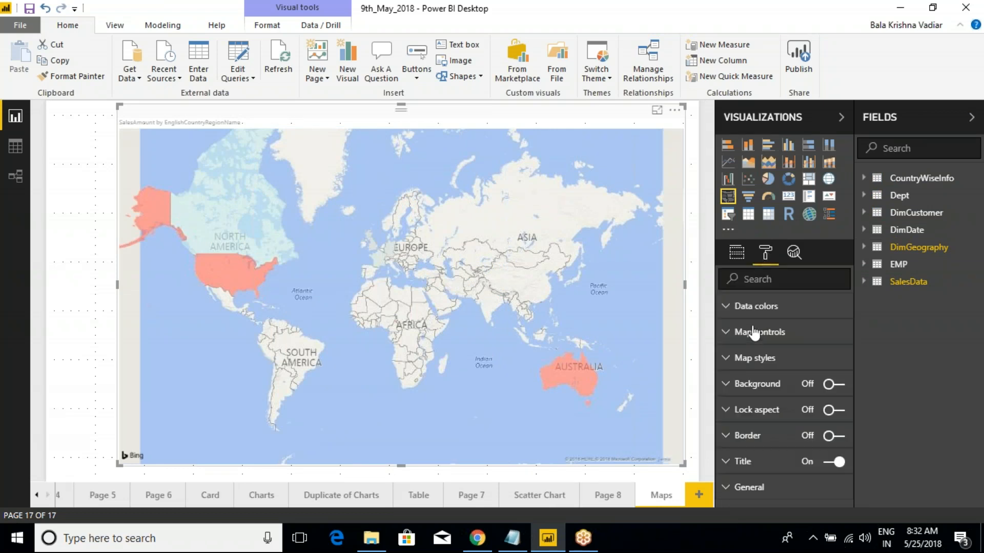
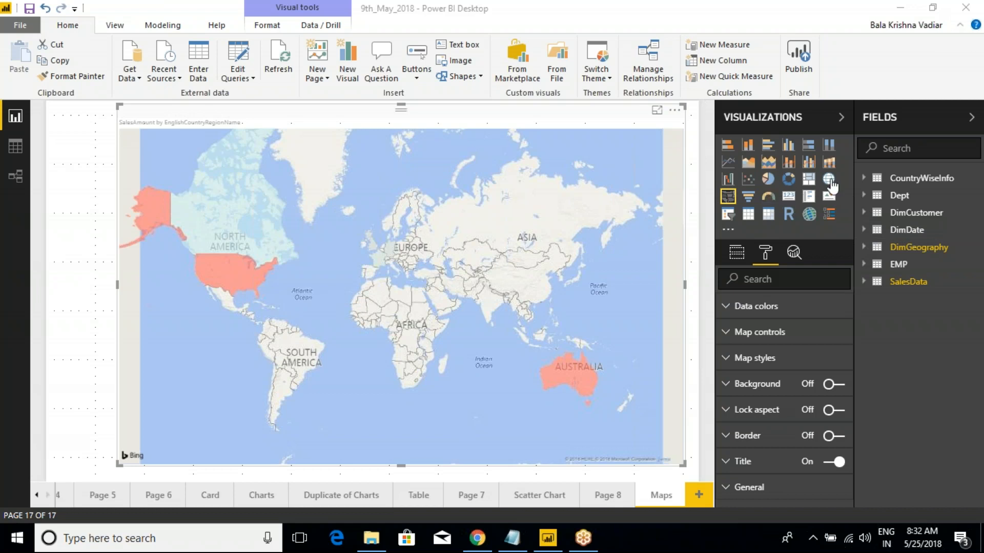
pyautogui.click(829, 180)
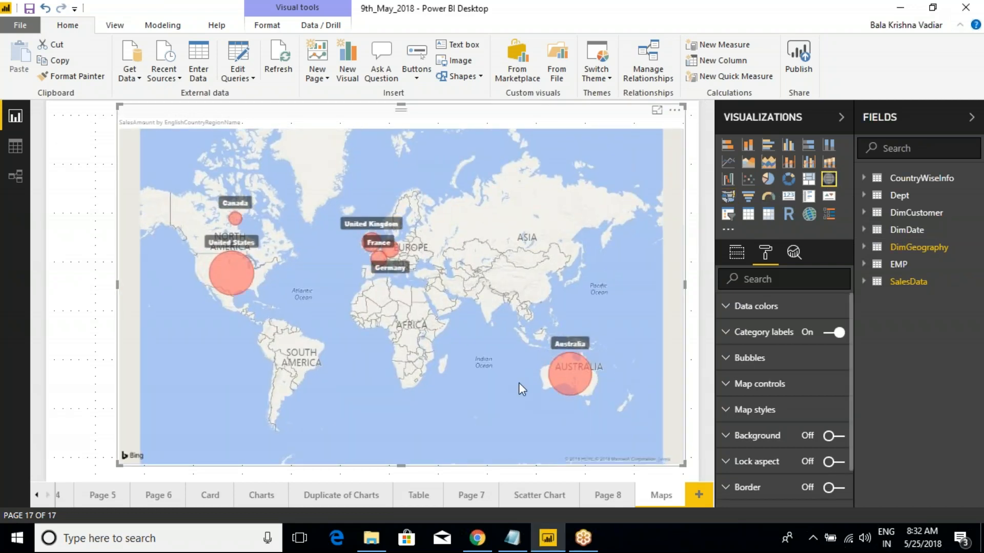
pyautogui.hotkey('ctrl', '2')
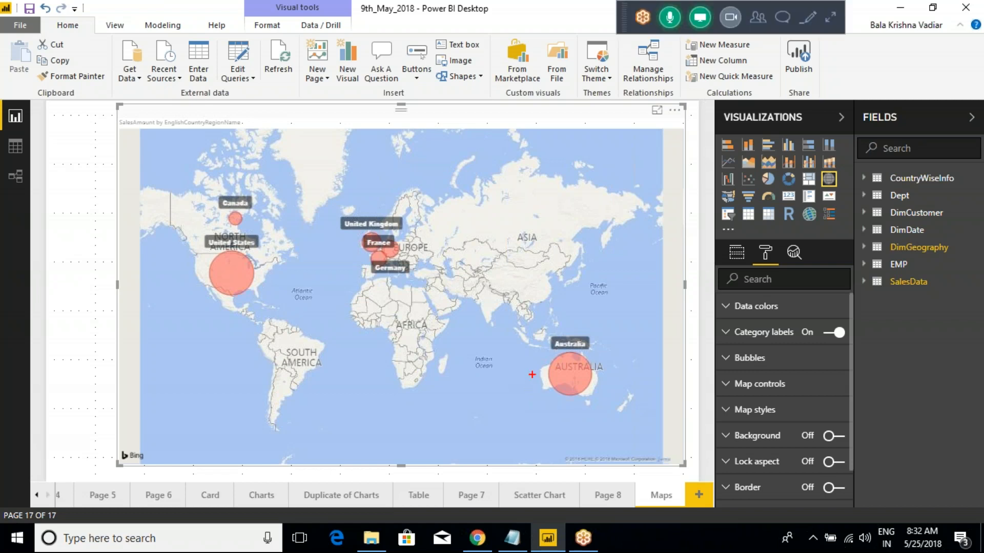
pyautogui.moveTo(527, 356); pyautogui.dragTo(619, 417)
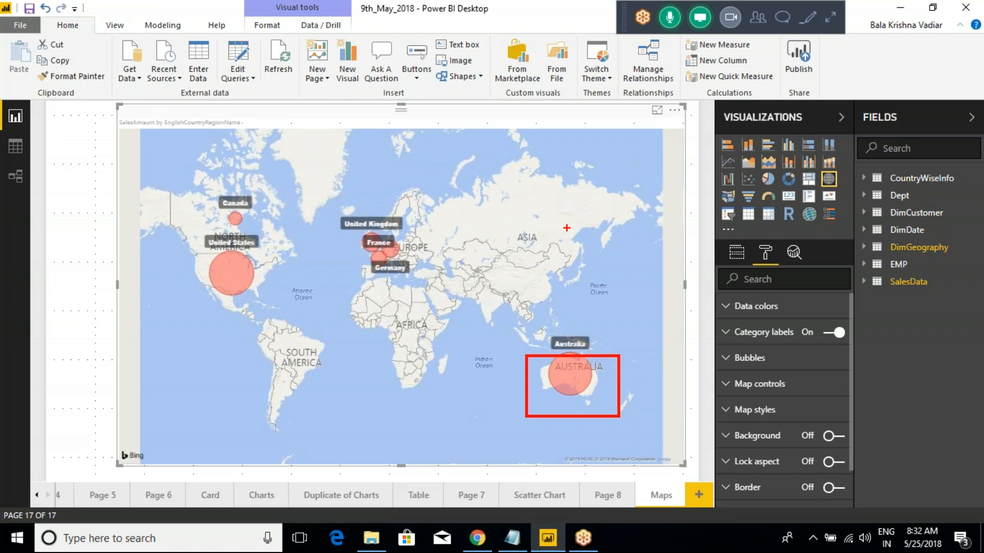
pyautogui.press('Escape')
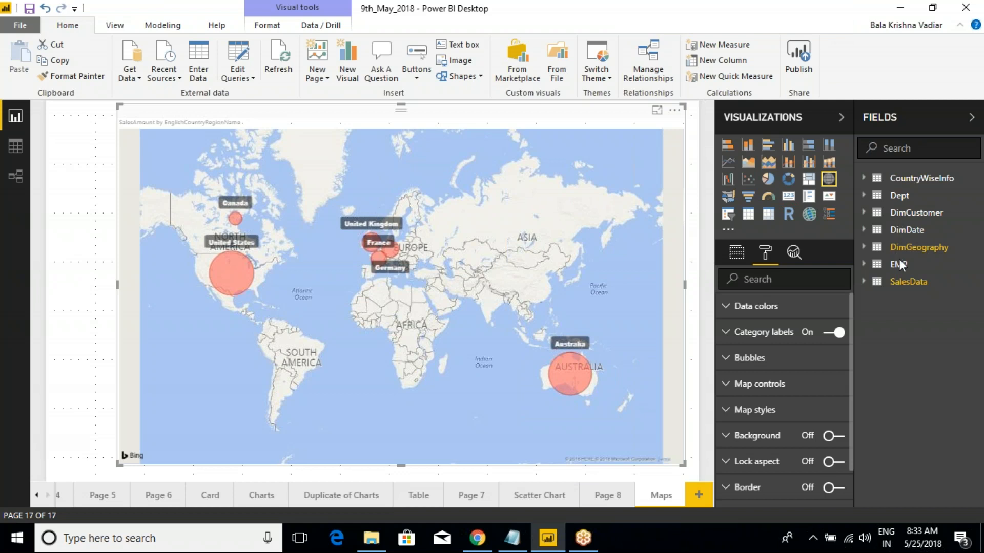
# Convert the bubble map to a treemap and review its field wells from Group to Tooltips.
pyautogui.click(866, 281)
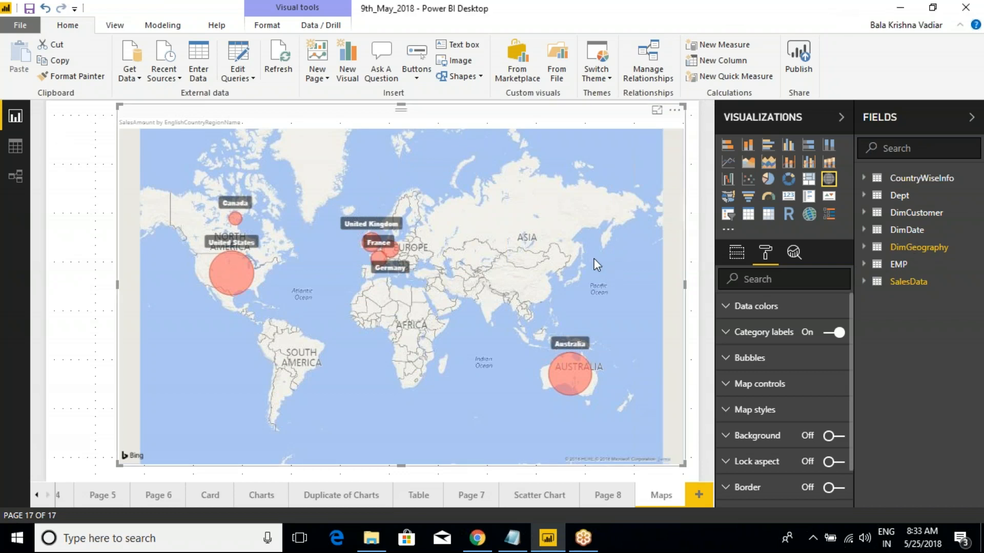
pyautogui.click(955, 30)
pyautogui.moveTo(563, 135); pyautogui.dragTo(560, 134)
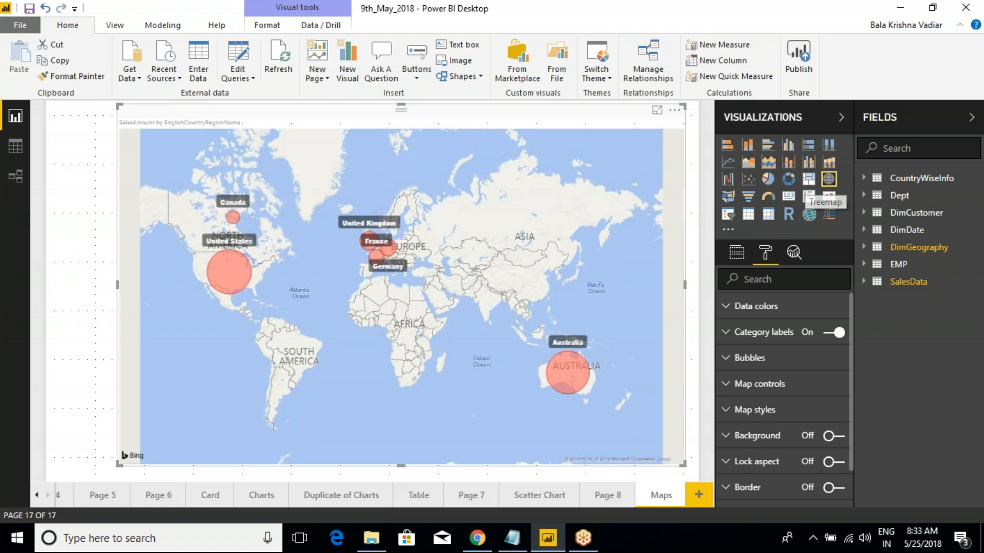
pyautogui.click(809, 179)
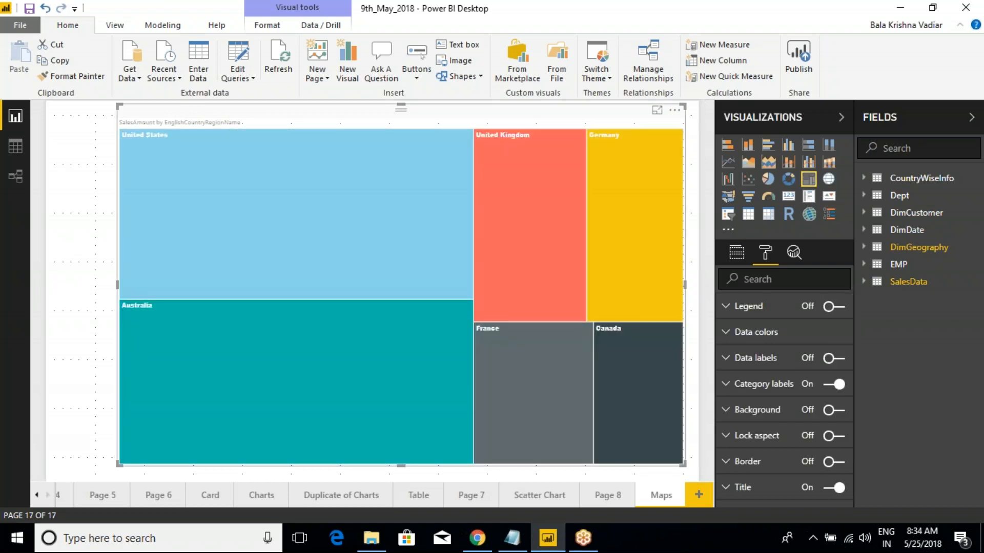
pyautogui.click(736, 254)
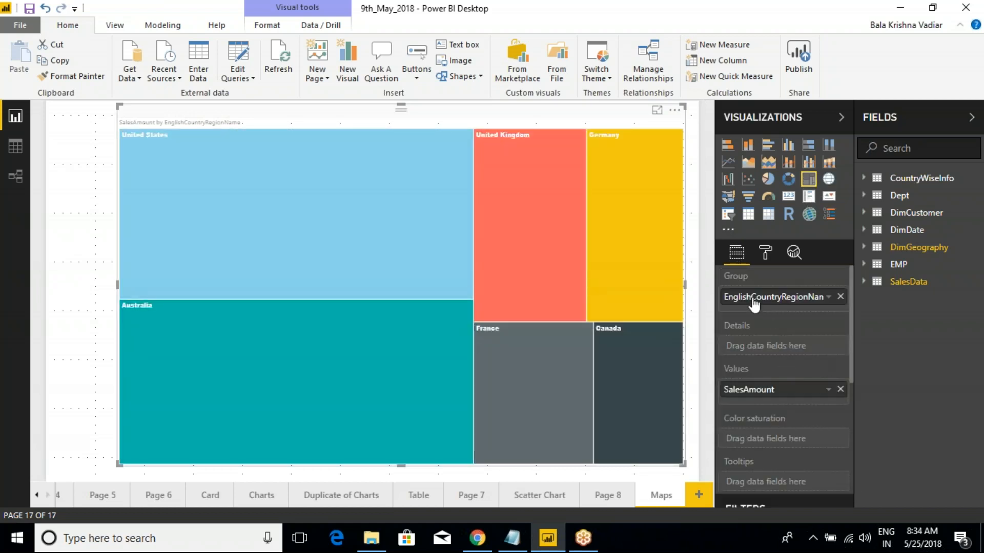
pyautogui.scroll(-2, 753, 400)
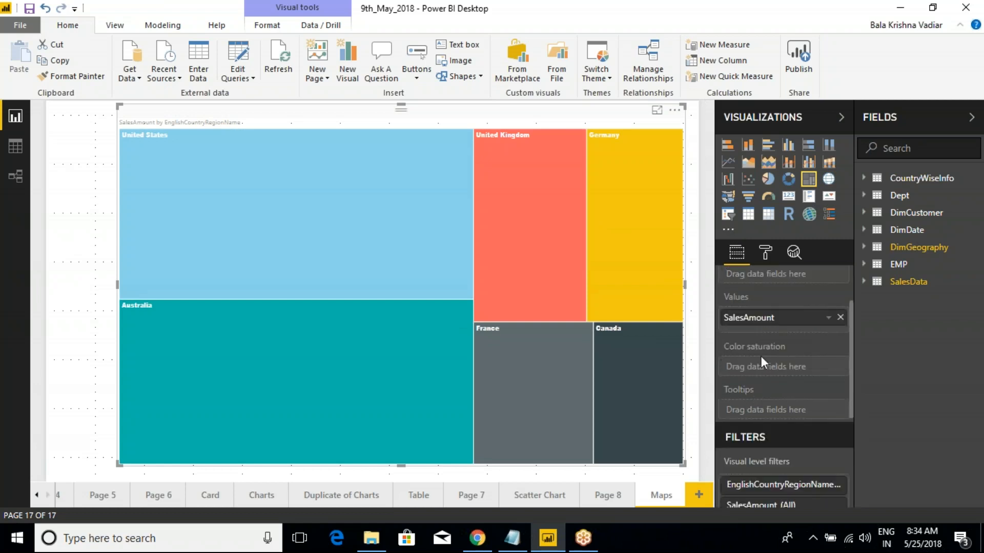
pyautogui.scroll(2, 747, 404)
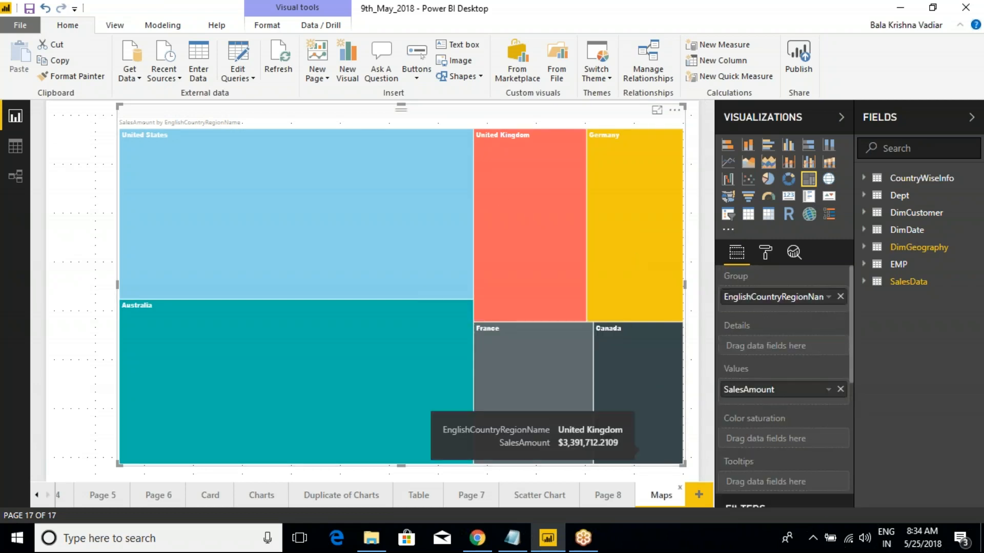
# Try the treemap's legend by switching it on and off again.
pyautogui.click(766, 254)
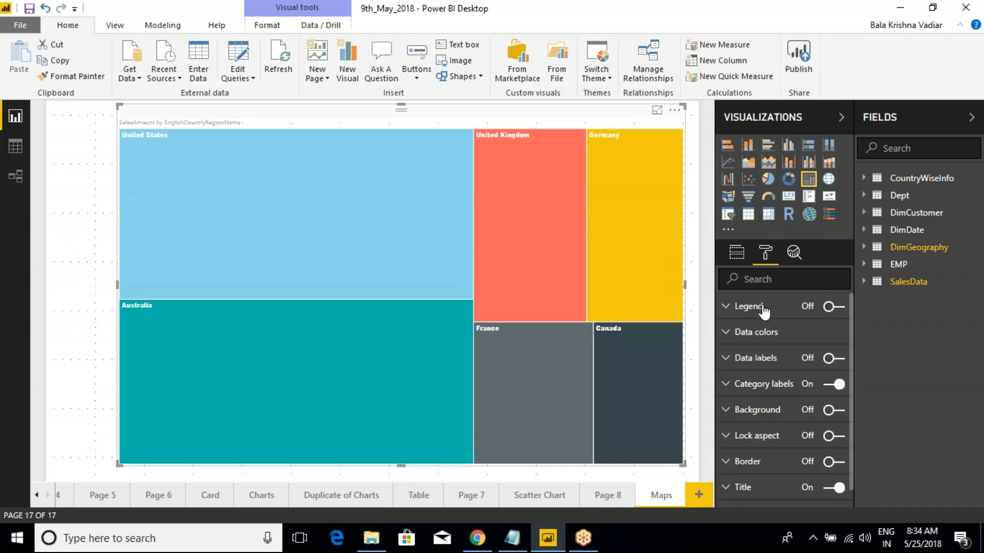
pyautogui.click(734, 309)
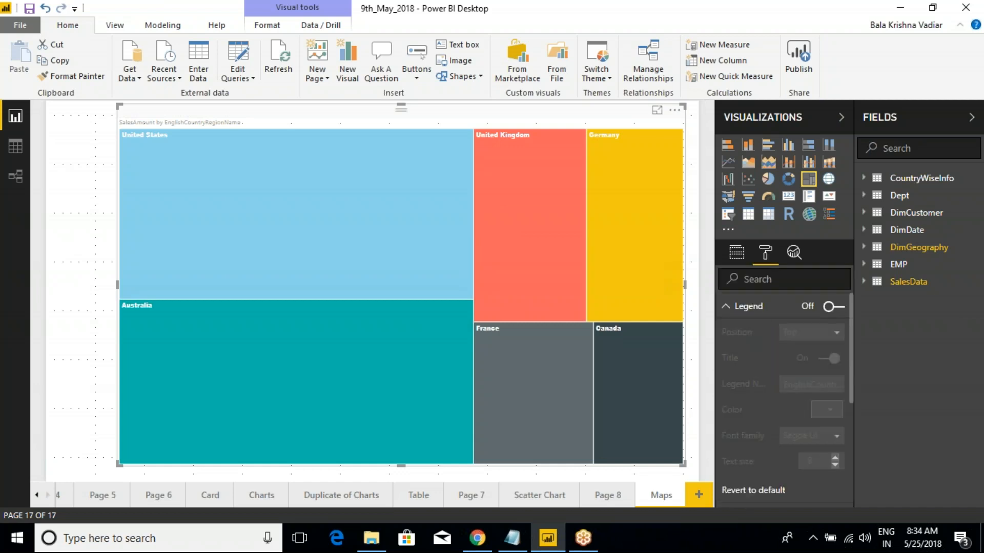
pyautogui.click(838, 307)
pyautogui.click(838, 307)
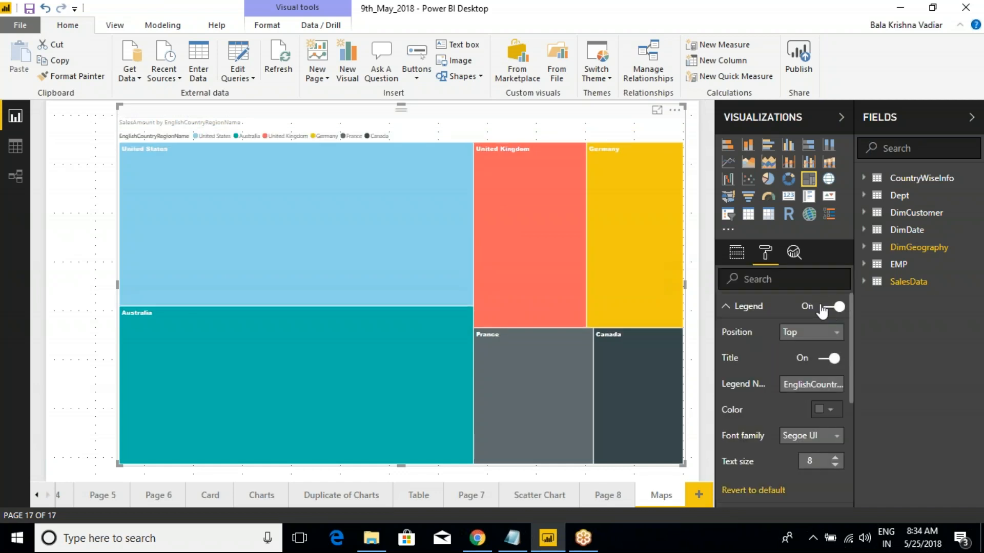
pyautogui.click(733, 308)
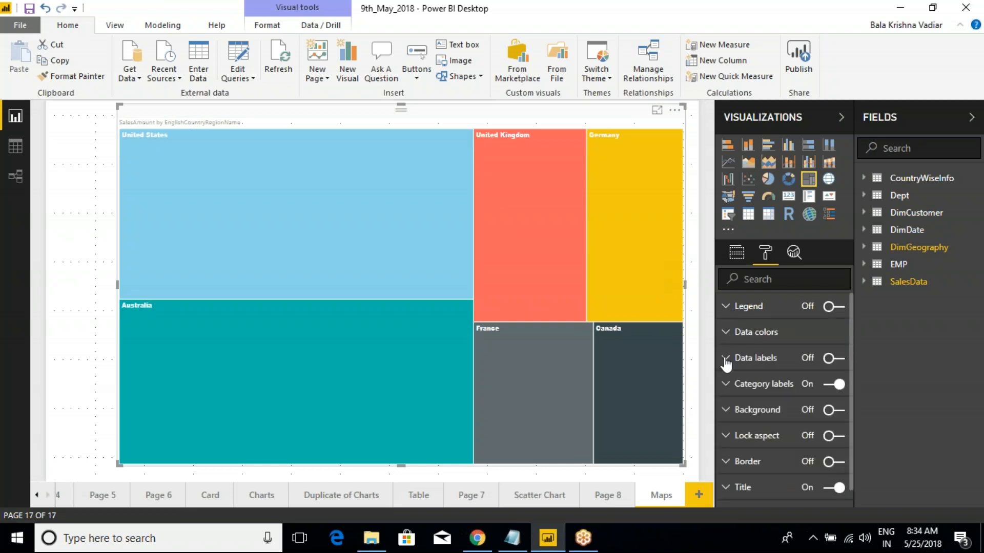
# Turn on the treemap's data labels and set their text size to 18.
pyautogui.click(727, 359)
pyautogui.click(836, 359)
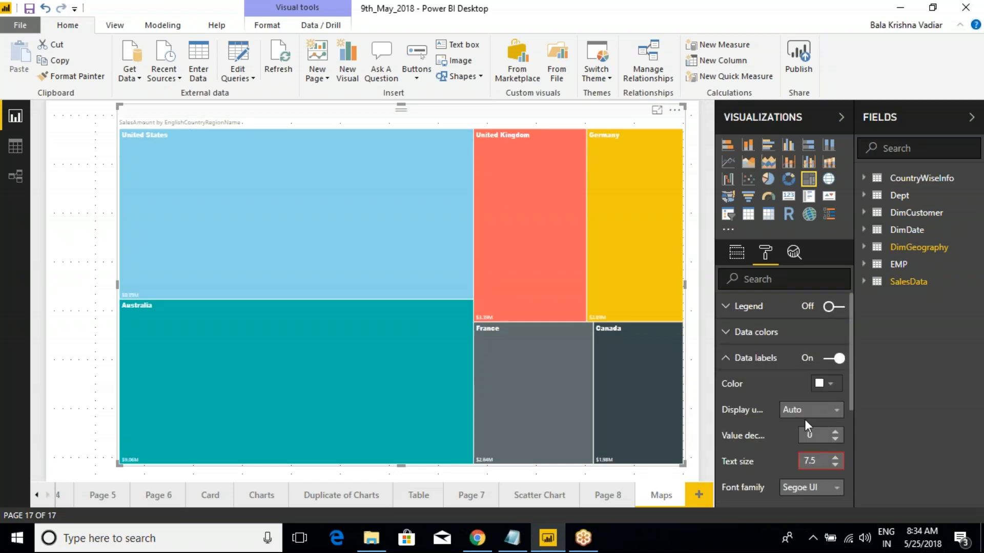
pyautogui.click(836, 465)
pyautogui.press('Up')
pyautogui.press('Up')
pyautogui.press('Up')
pyautogui.press('Up')
pyautogui.press('Up')
pyautogui.press('Up')
pyautogui.press('Up')
pyautogui.press('Up')
pyautogui.press('Up')
pyautogui.press('Up')
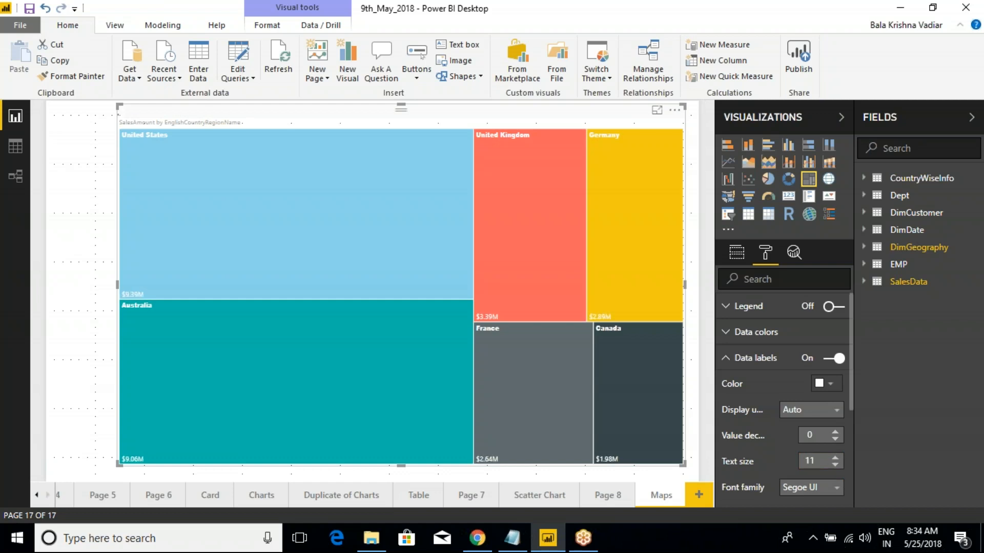
pyautogui.press('Up')
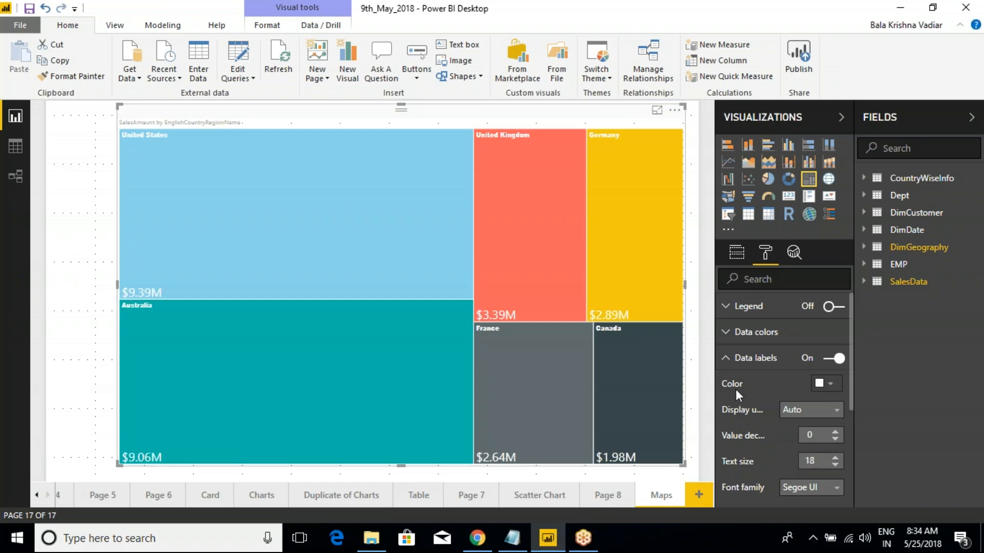
pyautogui.scroll(-1, 769, 427)
pyautogui.click(726, 361)
# Set the text size of the treemap's category labels to 14.
pyautogui.click(726, 385)
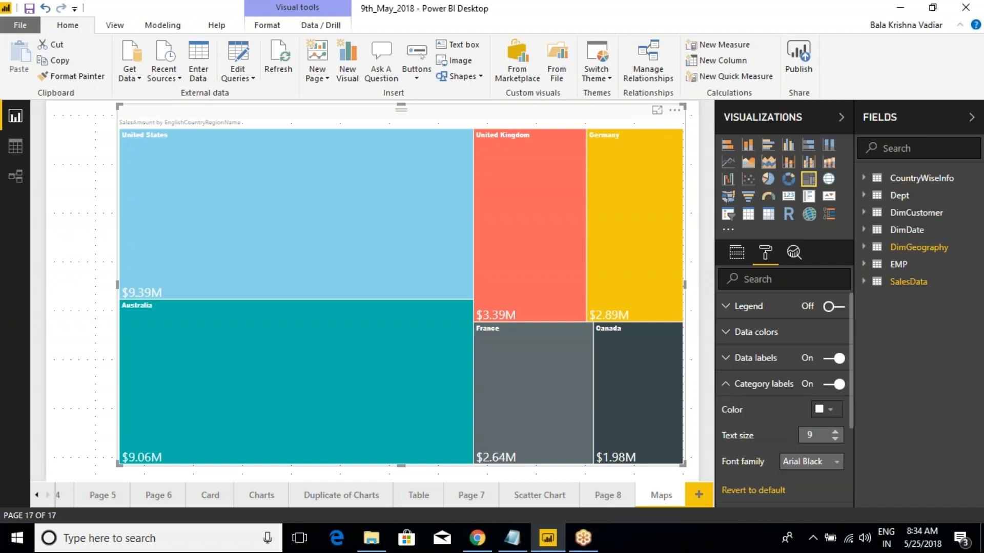
pyautogui.click(836, 432)
pyautogui.click(835, 432)
pyautogui.click(835, 432)
pyautogui.click(835, 432)
pyautogui.click(835, 432)
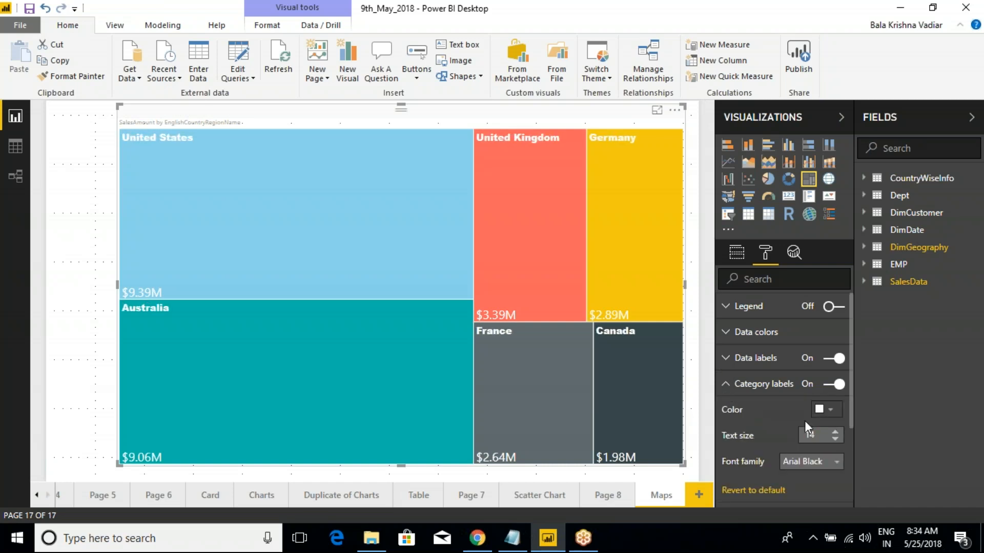
pyautogui.click(726, 384)
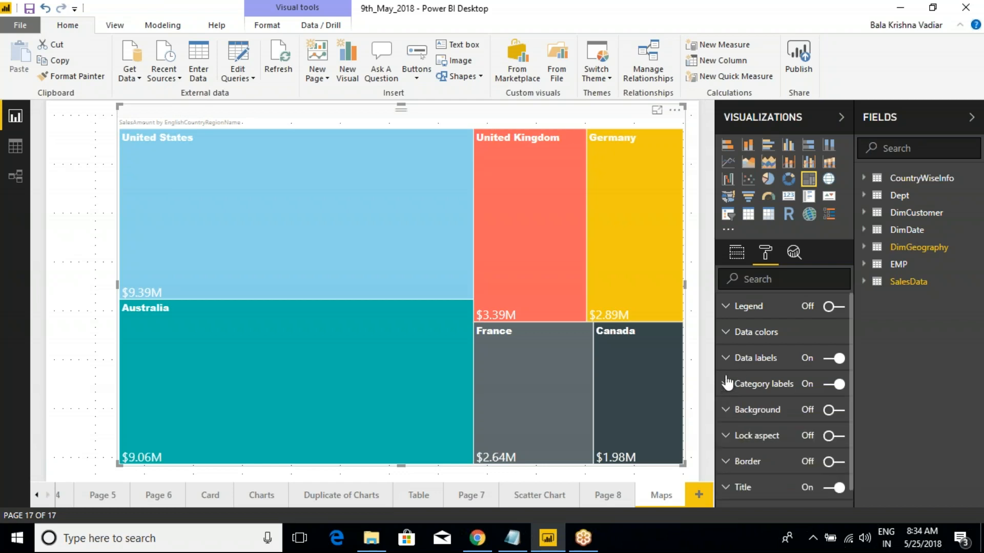
# Examine the treemap's data color settings for each country.
pyautogui.click(731, 337)
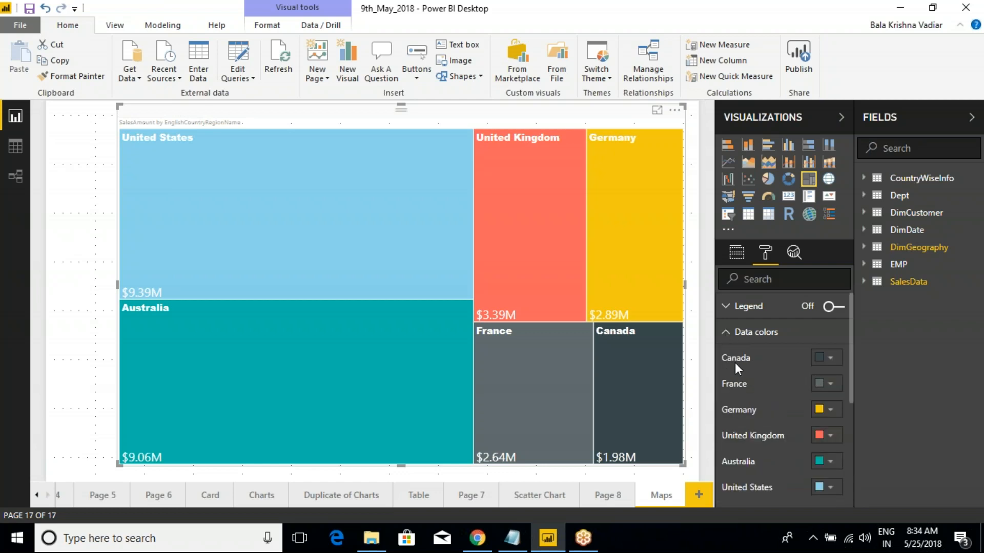
pyautogui.scroll(-3, 754, 397)
pyautogui.scroll(3, 754, 408)
pyautogui.click(726, 332)
pyautogui.click(732, 307)
pyautogui.click(732, 309)
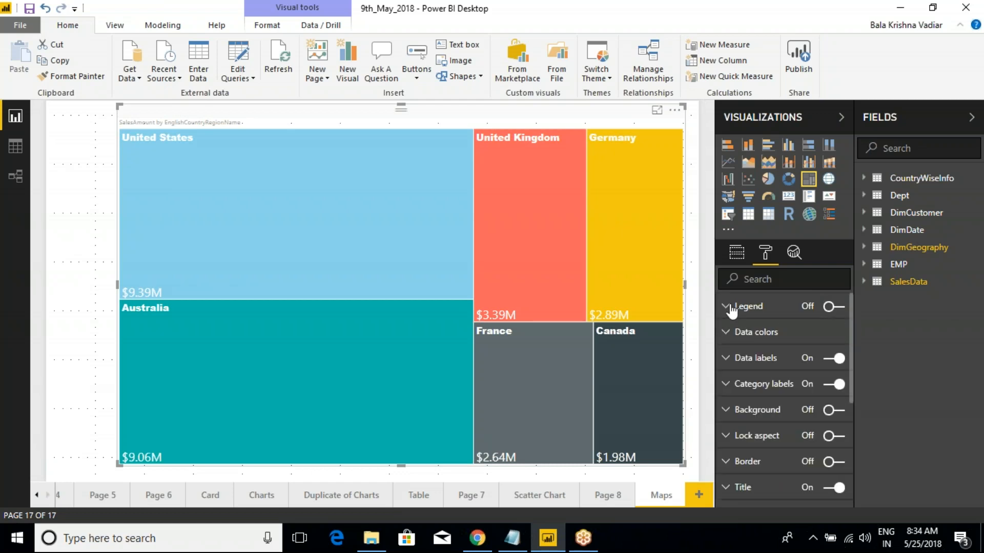
# Show the treemap's legend with a text size of 13, and switch it off again.
pyautogui.click(739, 309)
pyautogui.click(833, 306)
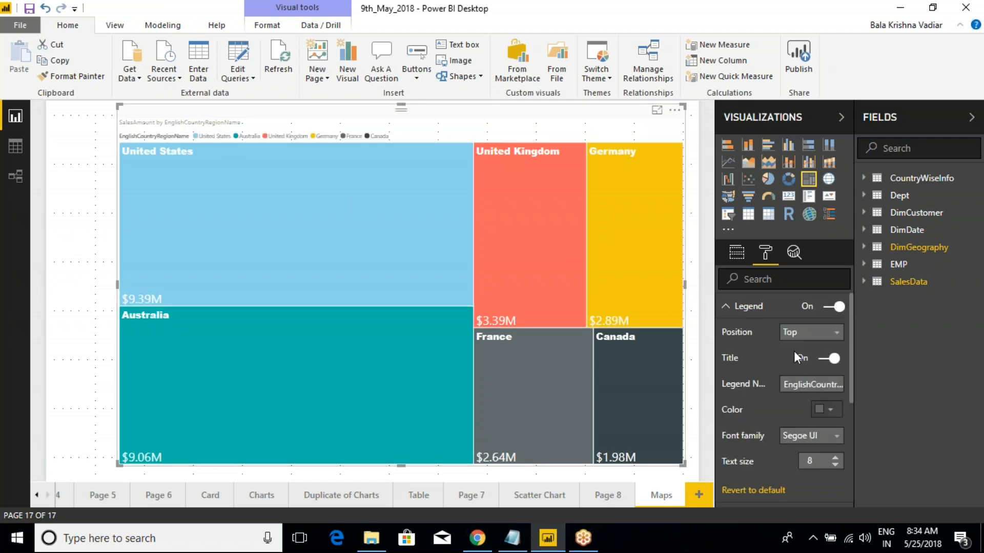
pyautogui.click(835, 457)
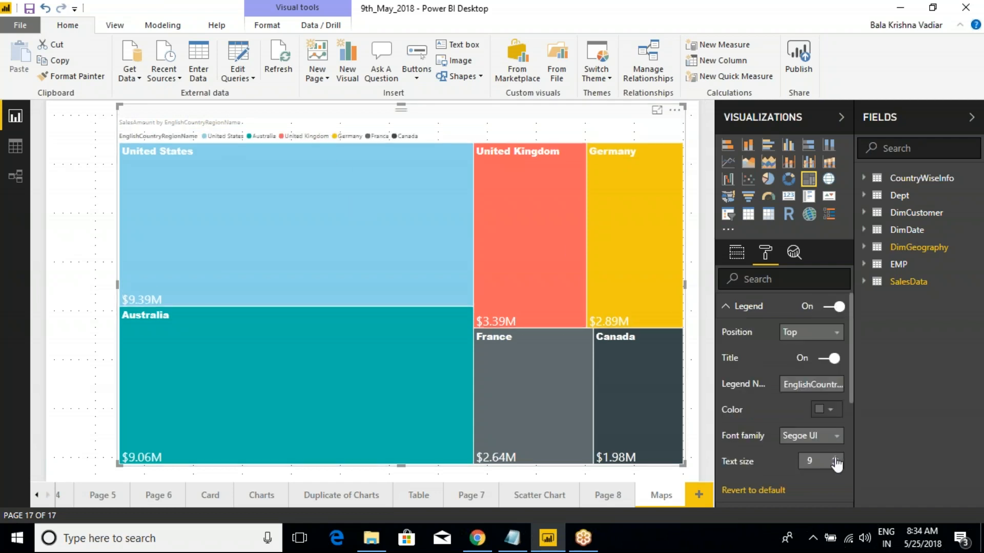
pyautogui.click(835, 457)
pyautogui.click(835, 457)
pyautogui.click(835, 457)
pyautogui.click(835, 457)
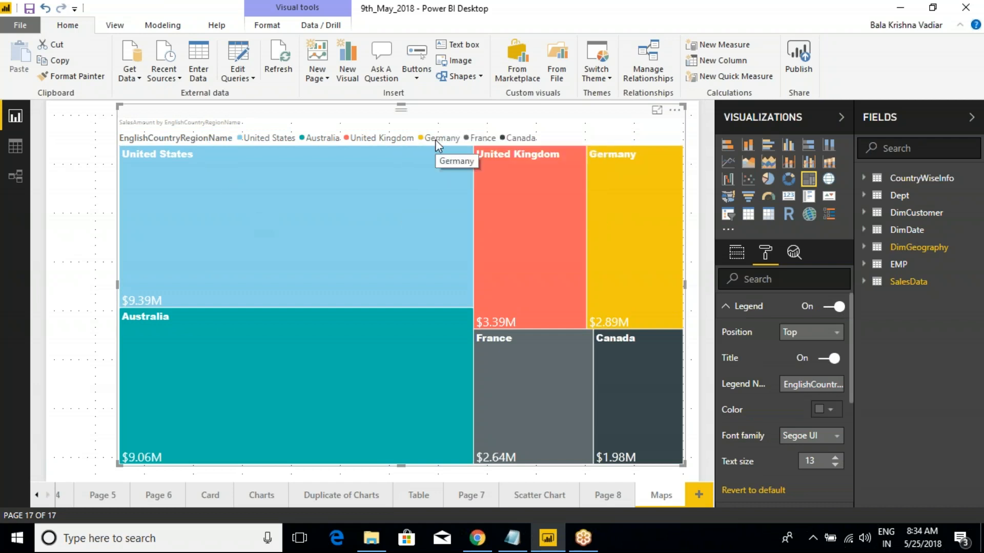
pyautogui.click(833, 306)
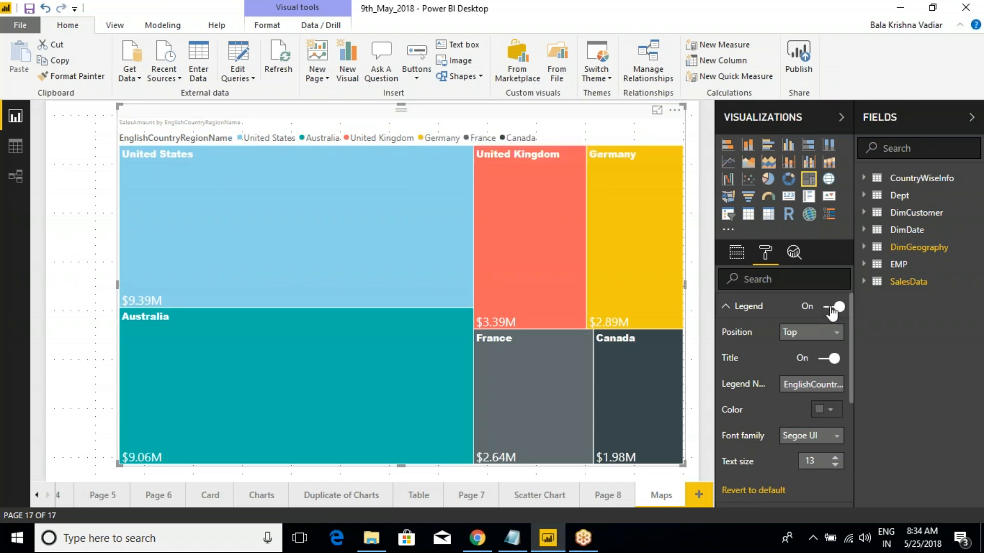
pyautogui.click(728, 307)
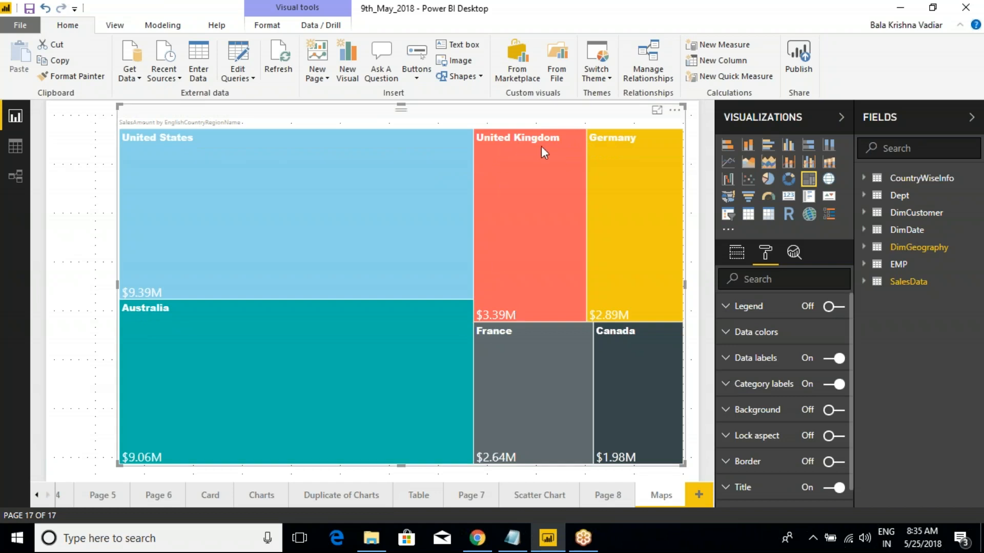
# Reduce the text size of the treemap's category labels slightly.
pyautogui.click(727, 385)
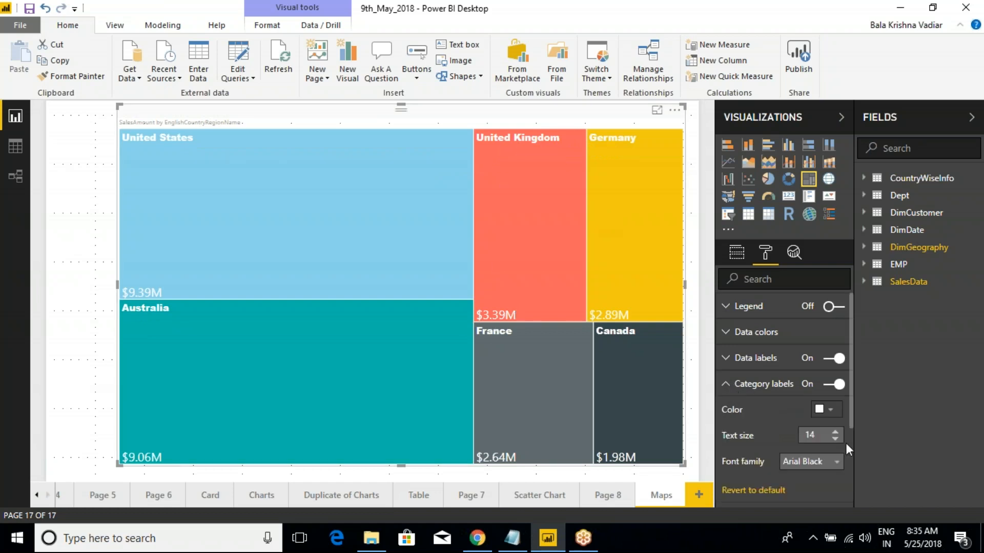
pyautogui.click(836, 439)
pyautogui.click(835, 433)
pyautogui.click(725, 386)
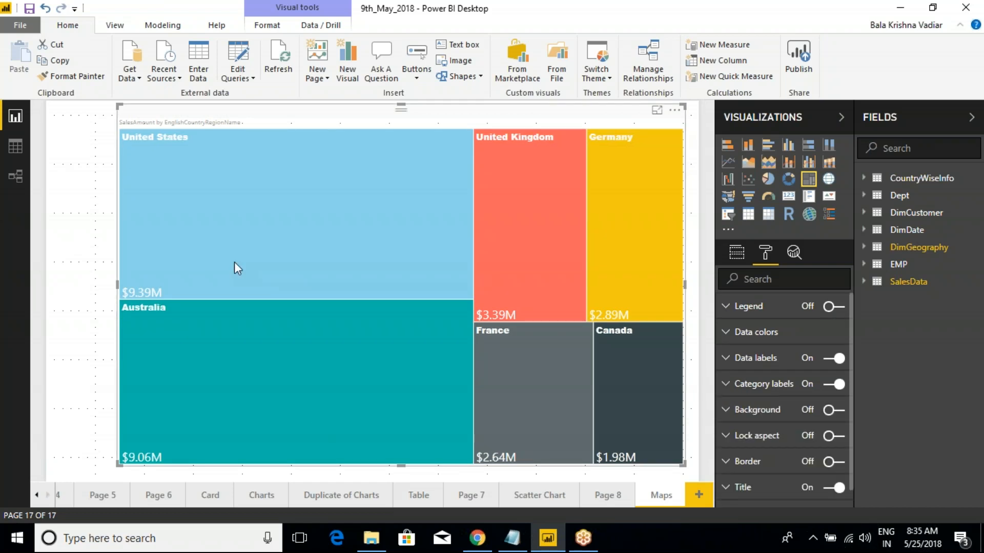
# Add TaxAmt from SalesData to the treemap's Tooltips and SalesAmount to its Color saturation.
pyautogui.moveTo(343, 225)
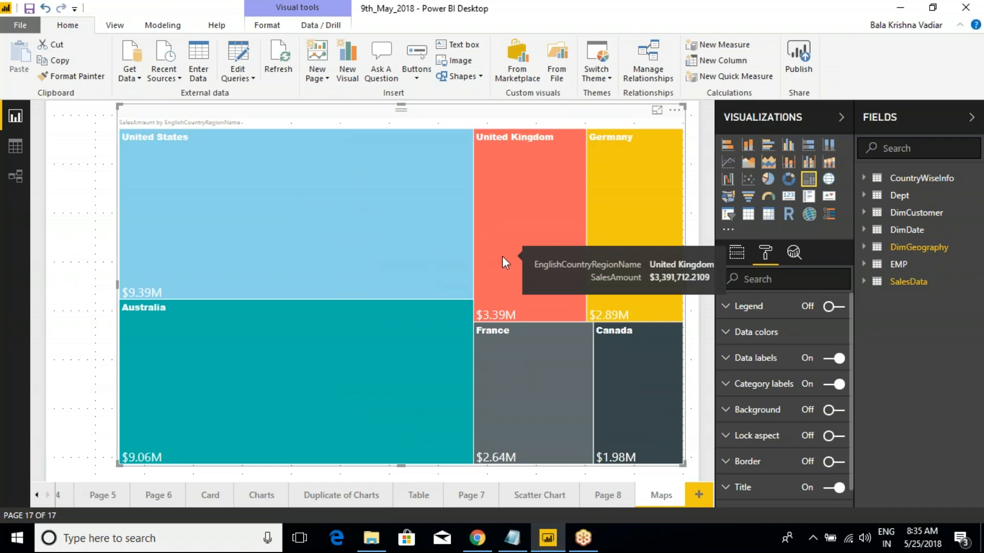
pyautogui.click(735, 255)
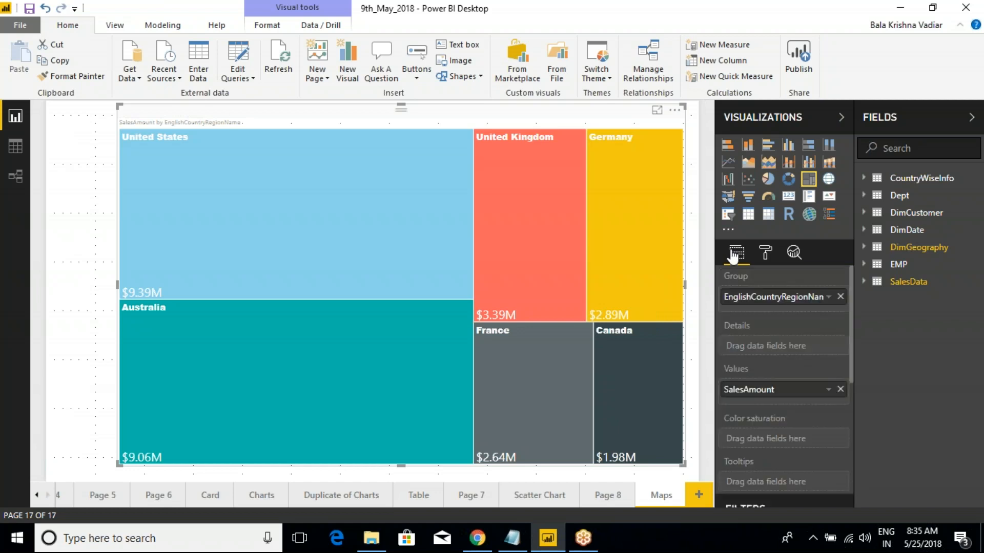
pyautogui.click(871, 282)
pyautogui.scroll(-2, 814, 433)
pyautogui.scroll(-5, 912, 450)
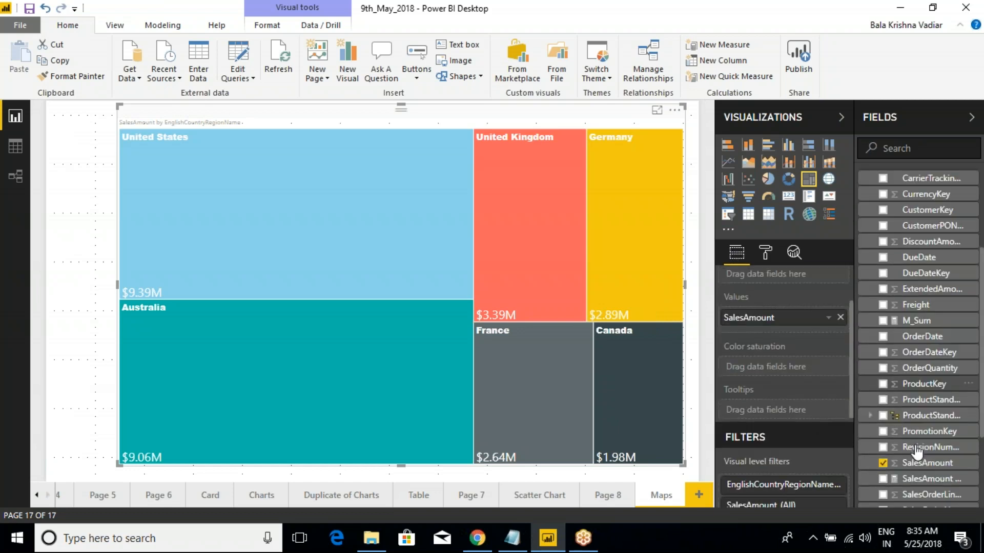
pyautogui.scroll(-1, 921, 476)
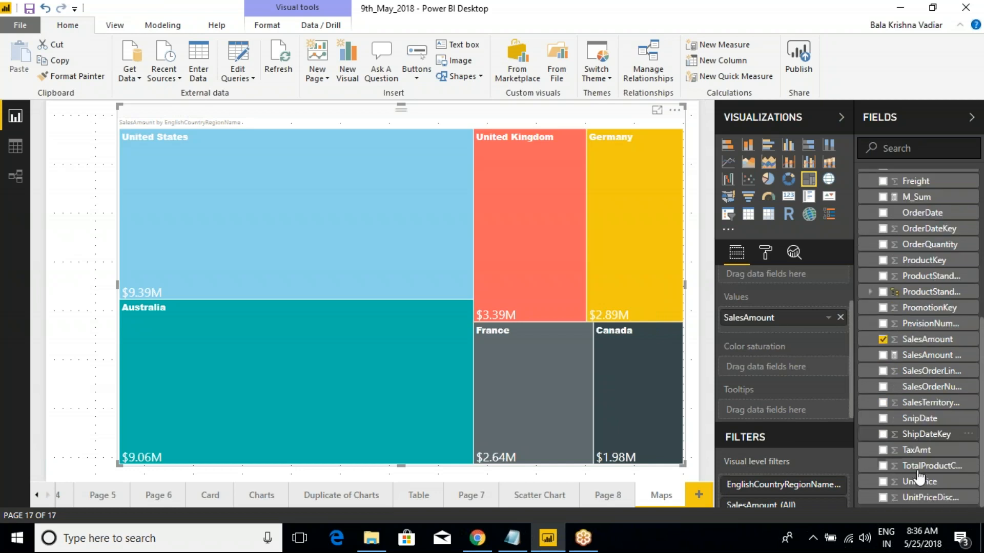
pyautogui.moveTo(917, 450); pyautogui.dragTo(787, 414)
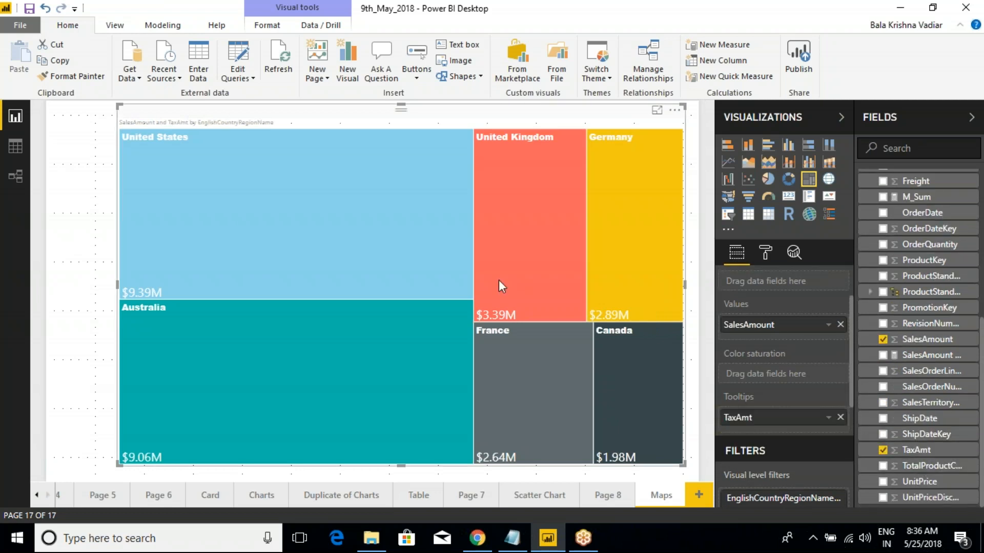
pyautogui.moveTo(512, 217)
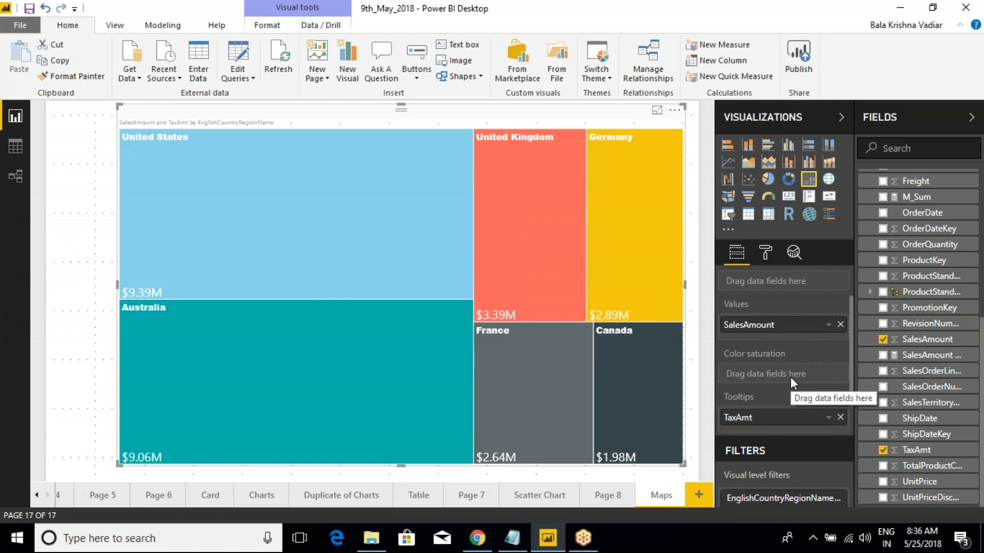
pyautogui.moveTo(923, 339); pyautogui.dragTo(769, 374)
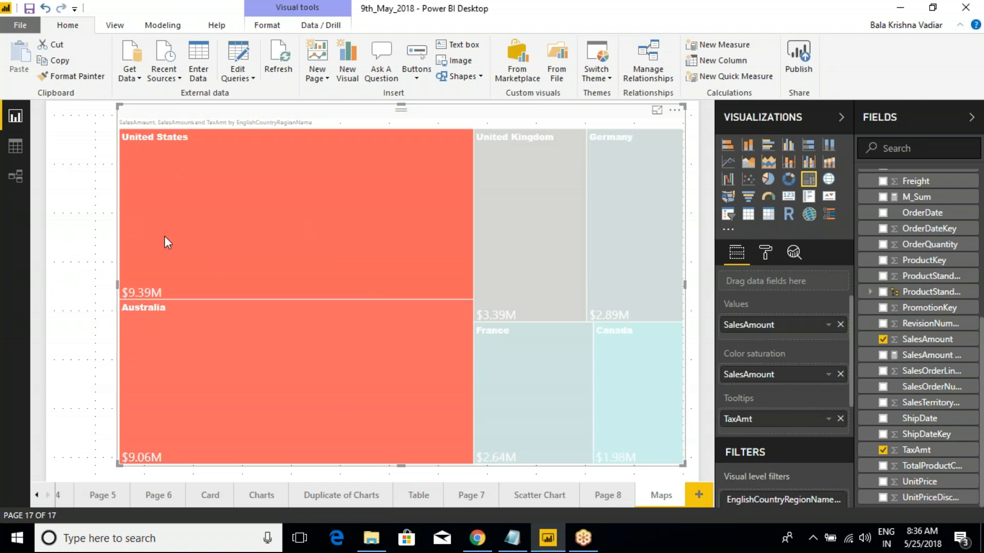
pyautogui.moveTo(193, 191)
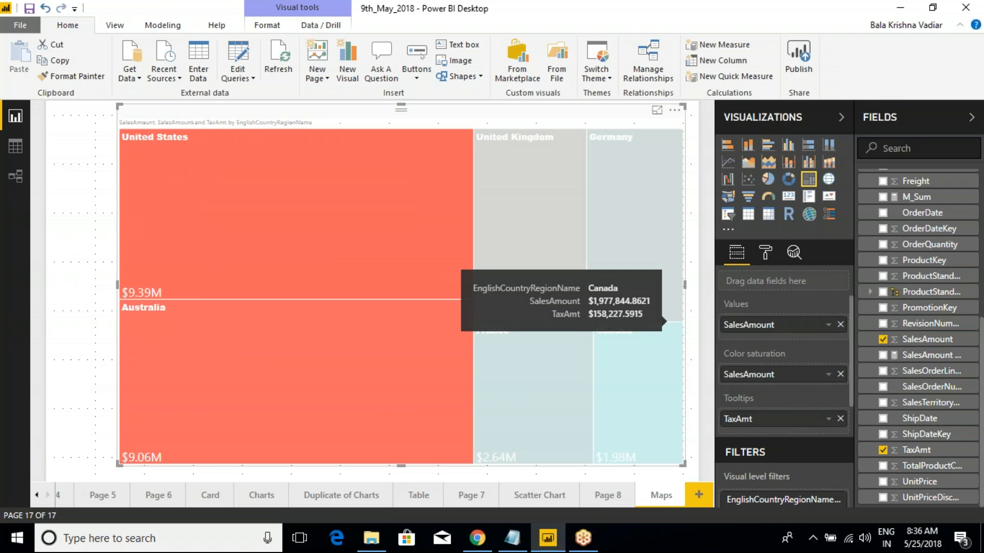
# Set the minimum data color of the treemap's color saturation scale to a custom orange.
pyautogui.click(765, 252)
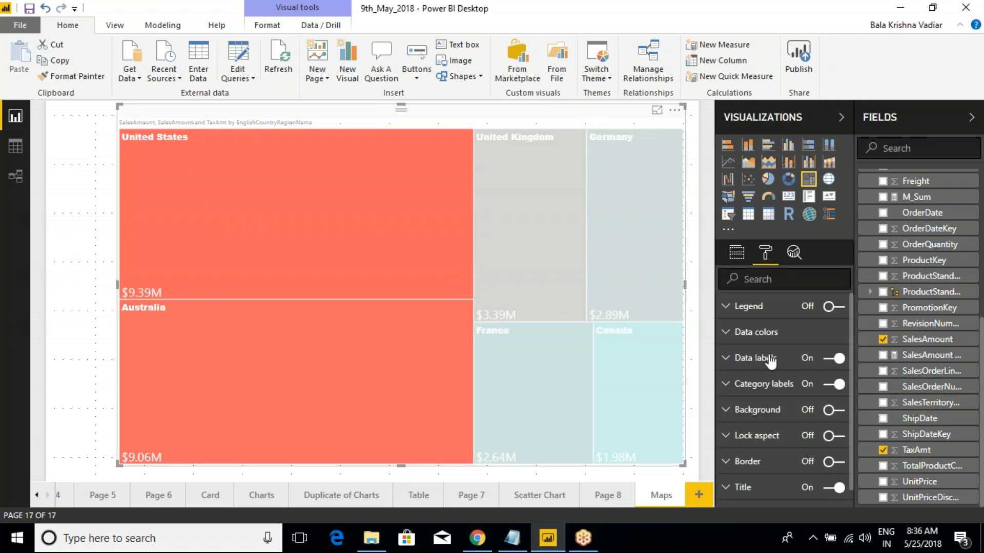
pyautogui.click(737, 333)
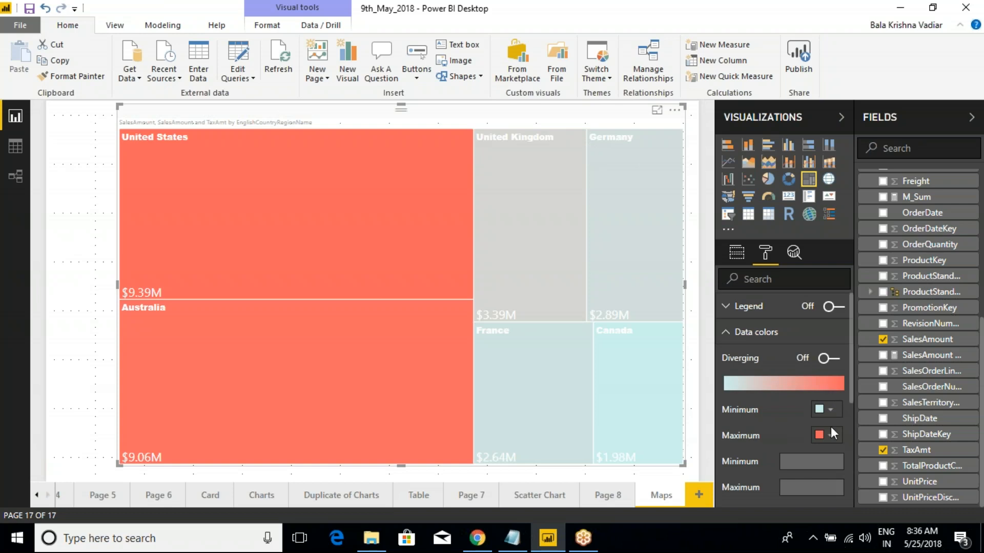
pyautogui.click(825, 409)
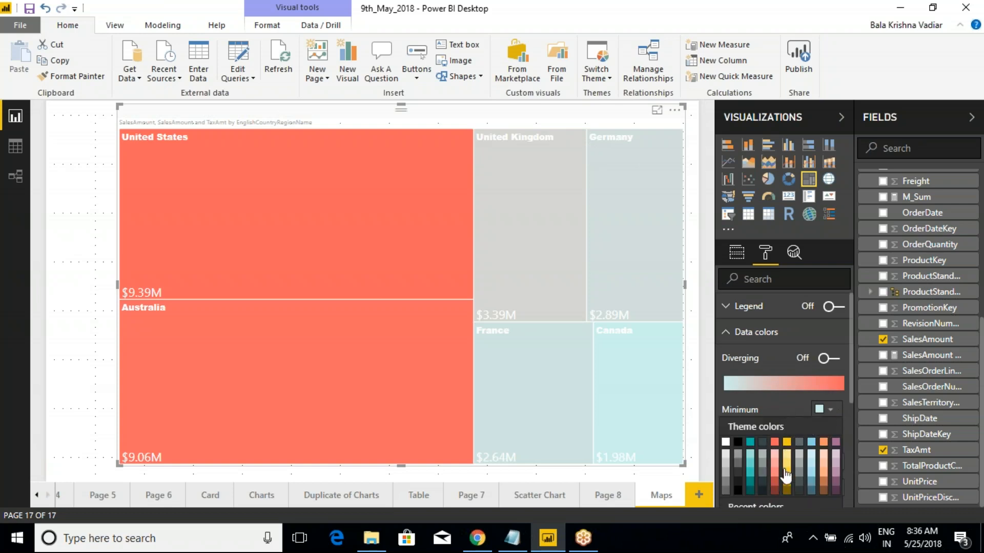
pyautogui.moveTo(852, 367); pyautogui.dragTo(850, 391)
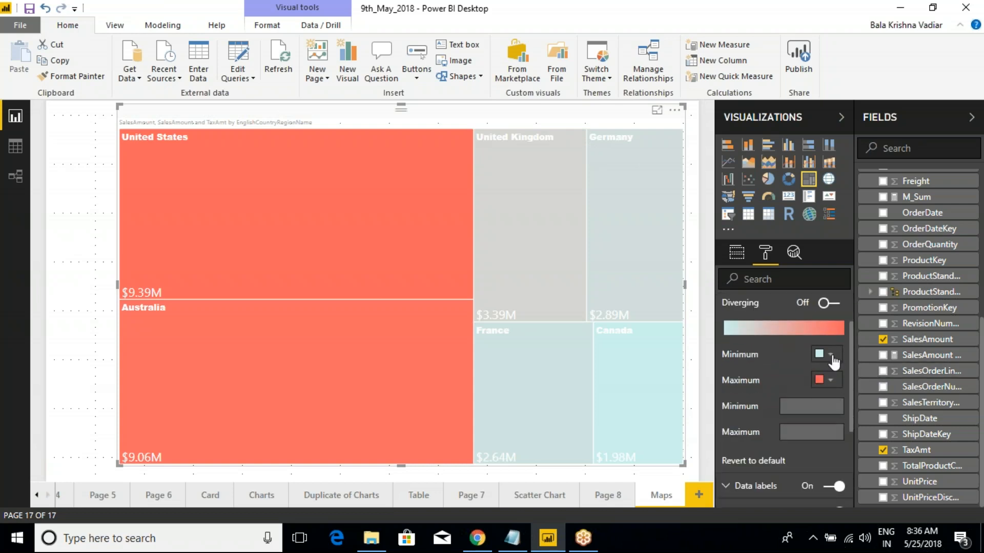
pyautogui.click(830, 380)
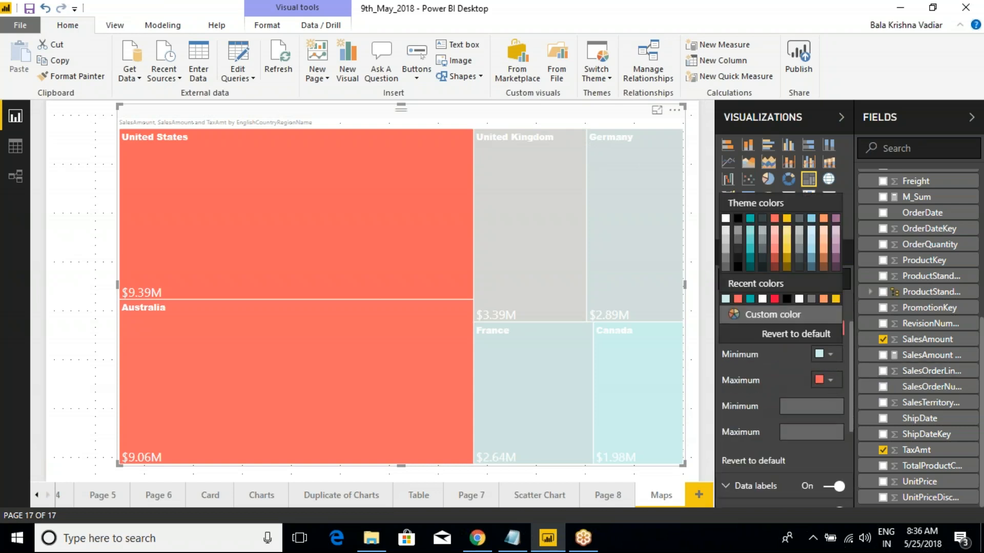
pyautogui.click(753, 315)
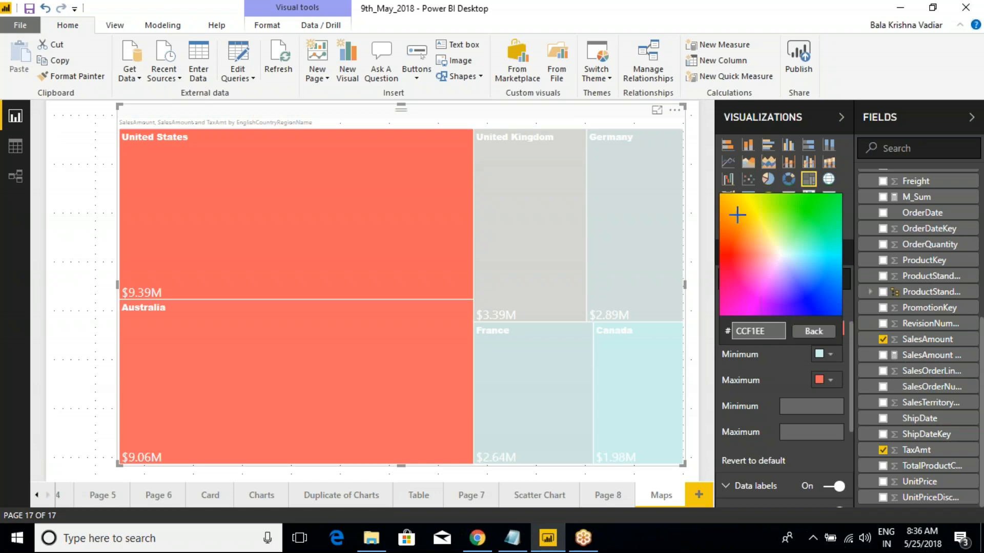
pyautogui.click(730, 215)
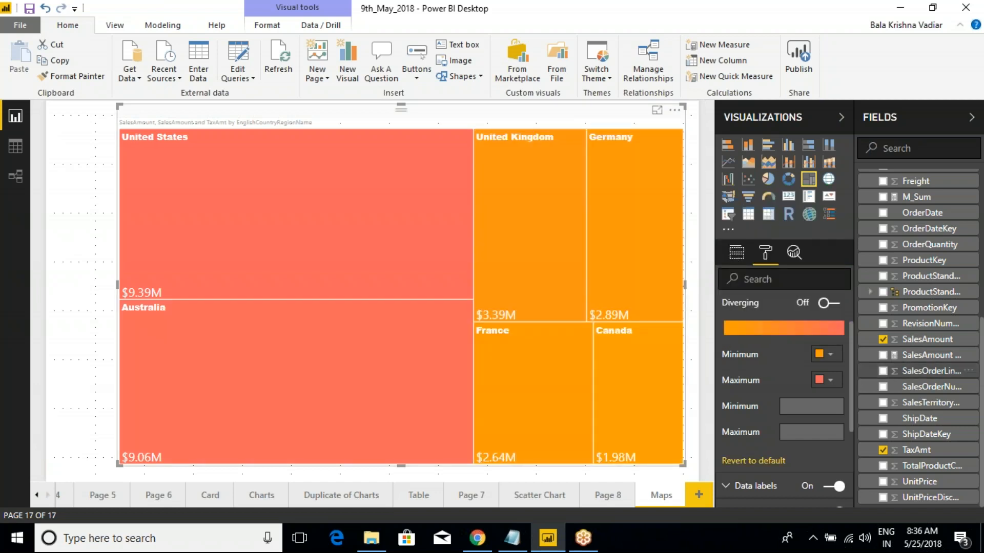
# Set the treemap's maximum data color to the same orange from the recent colors.
pyautogui.click(830, 355)
pyautogui.click(829, 356)
pyautogui.click(831, 381)
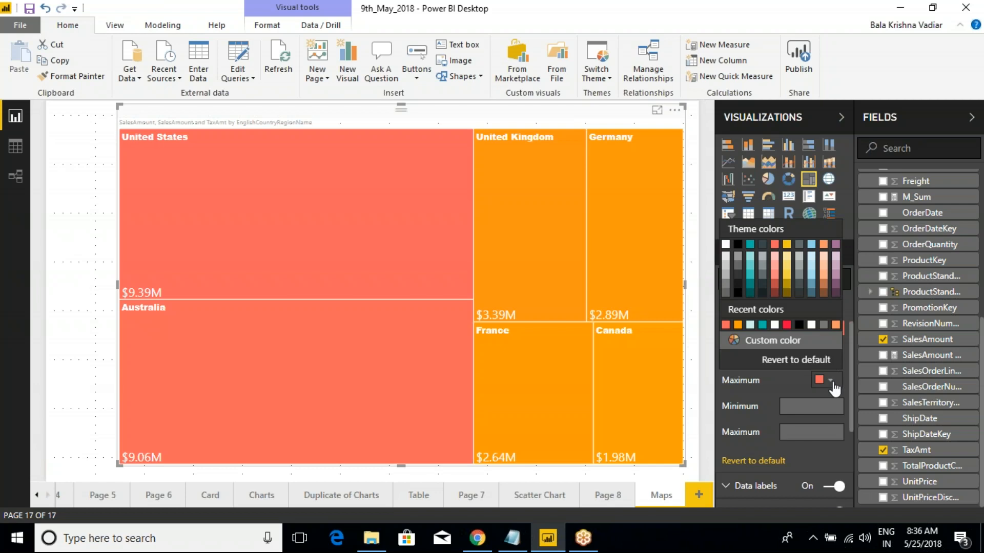
pyautogui.click(738, 325)
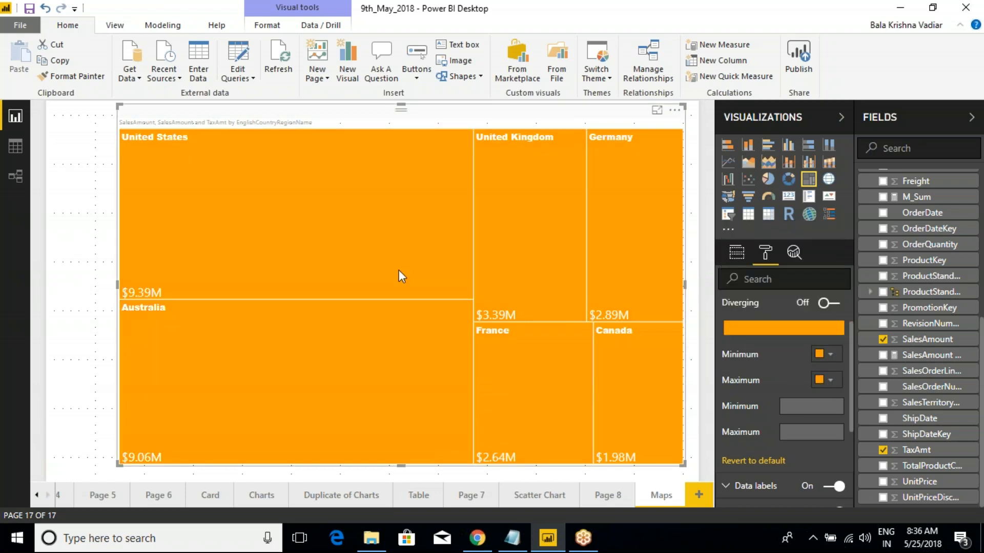
# Try a custom pale pink as the treemap's minimum data color, and replace it with a custom yellow.
pyautogui.click(831, 353)
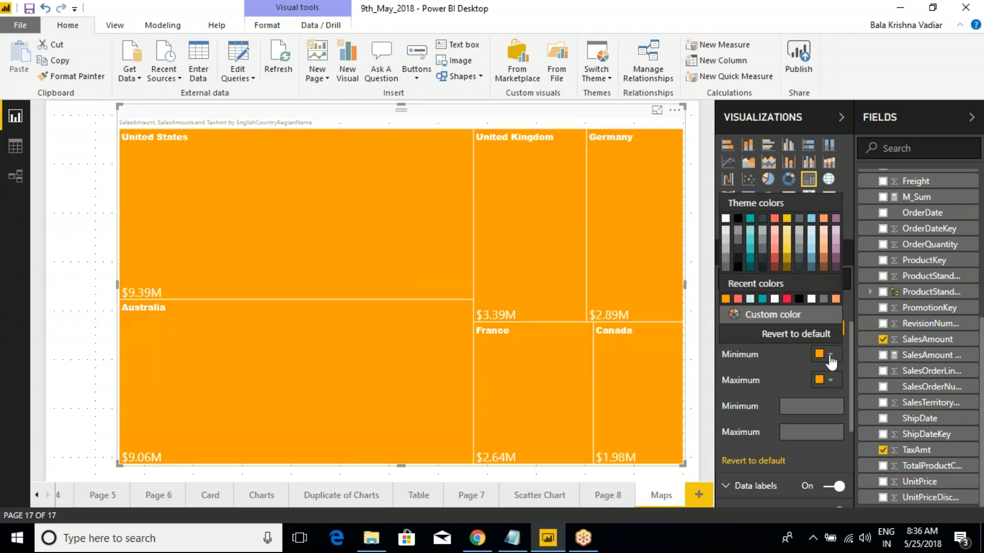
pyautogui.click(753, 316)
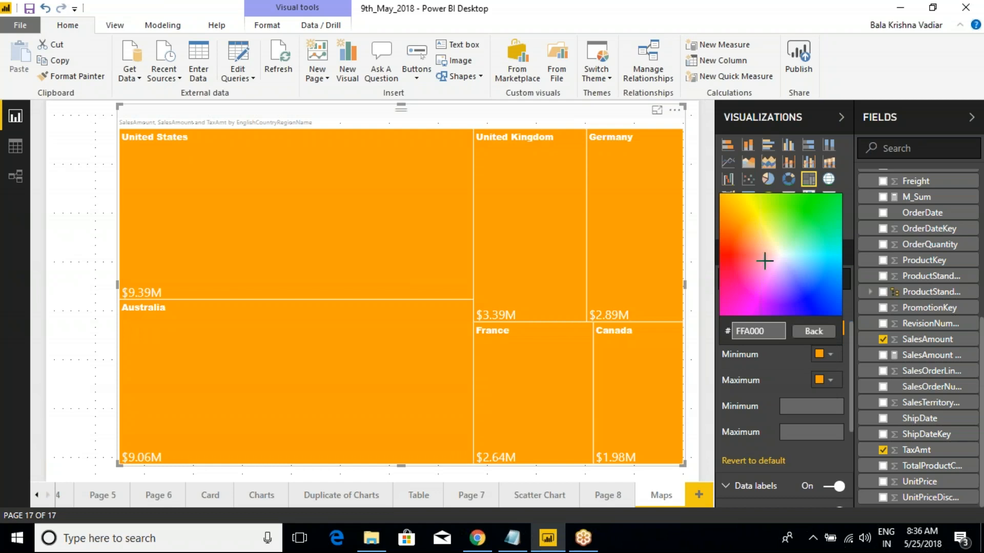
pyautogui.click(828, 352)
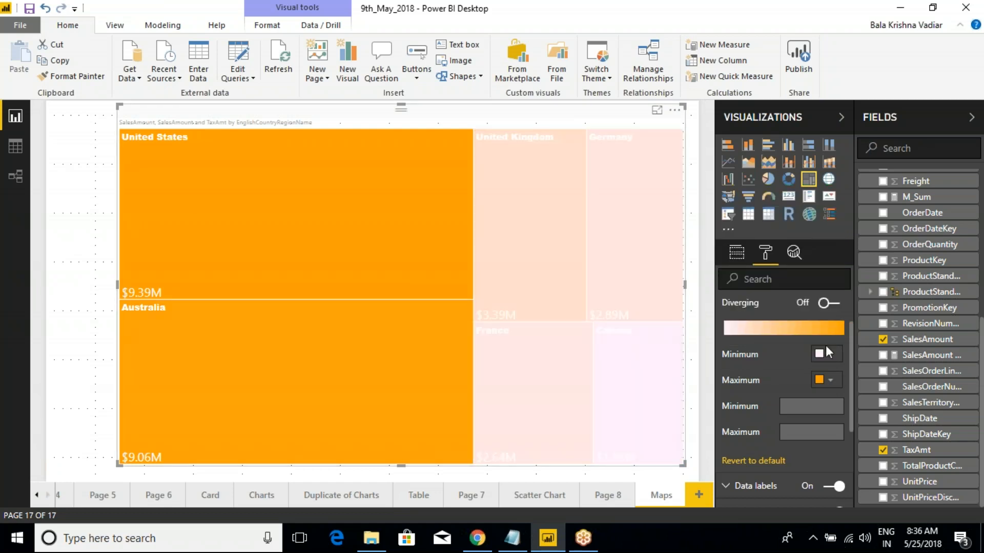
pyautogui.click(831, 354)
pyautogui.click(758, 314)
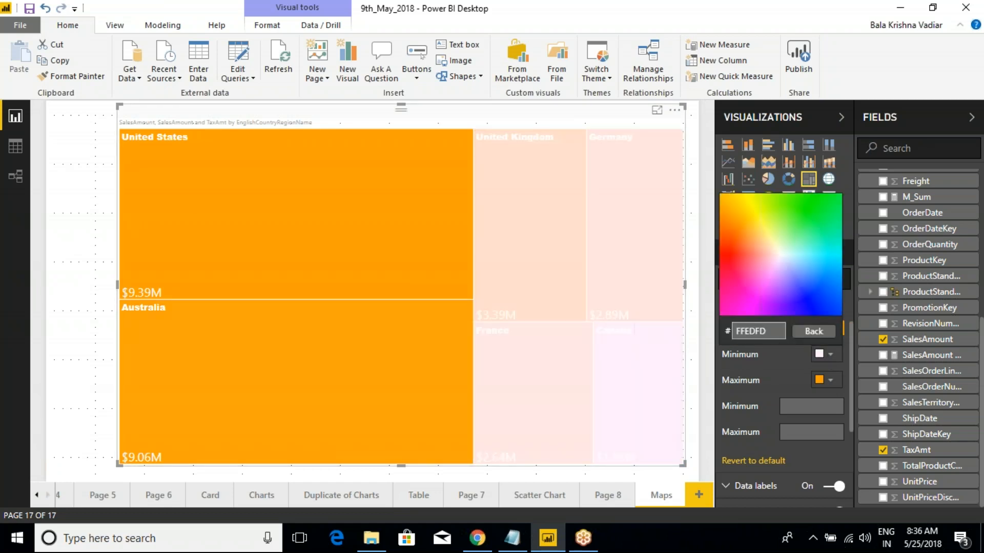
pyautogui.click(752, 224)
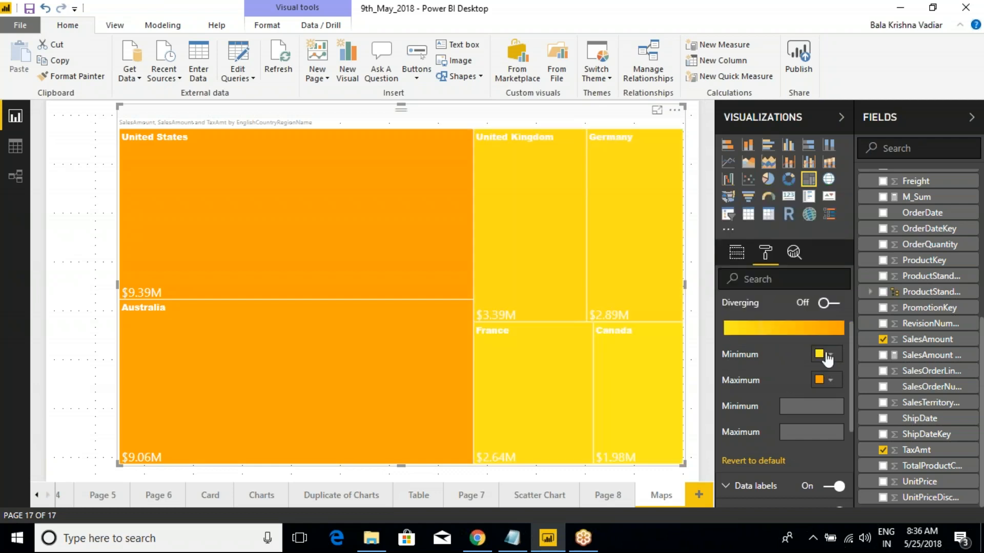
# Turn on the Diverging option for the treemap's data colors, comparing it with the non-diverging scale.
pyautogui.scroll(2, 824, 369)
pyautogui.click(830, 359)
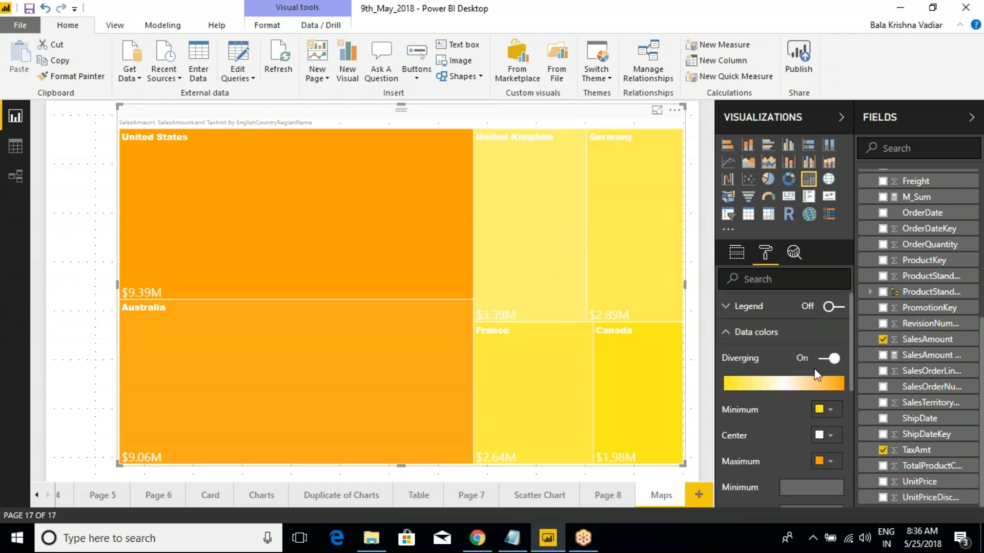
pyautogui.click(823, 361)
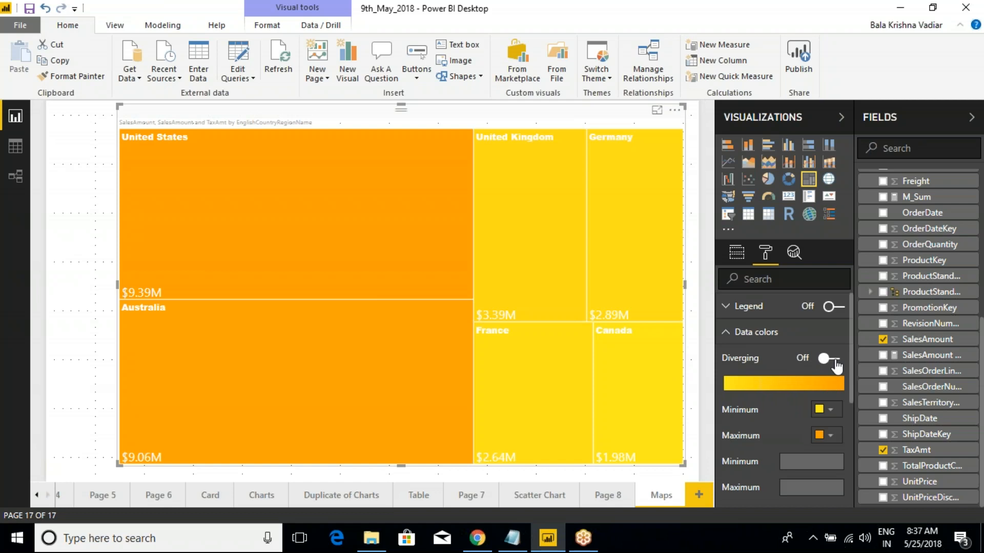
pyautogui.click(834, 362)
pyautogui.click(736, 338)
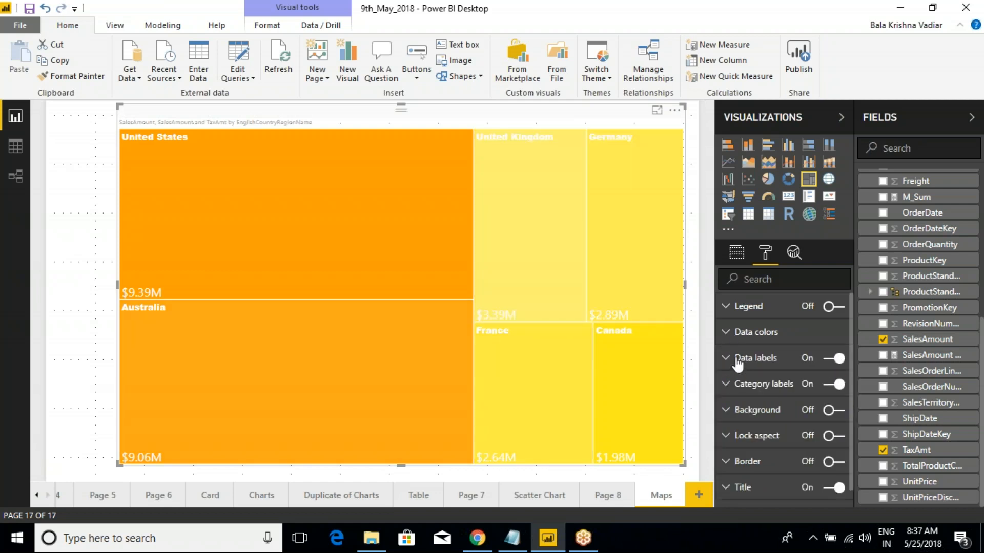
# Remove SalesAmount from the treemap's Color saturation and review the visual's remaining format options.
pyautogui.click(736, 252)
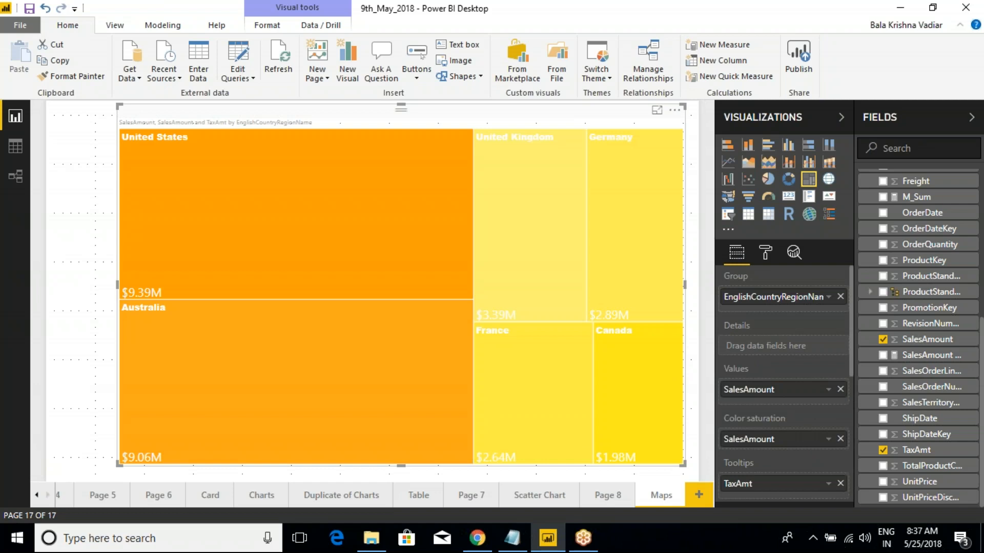
pyautogui.click(840, 440)
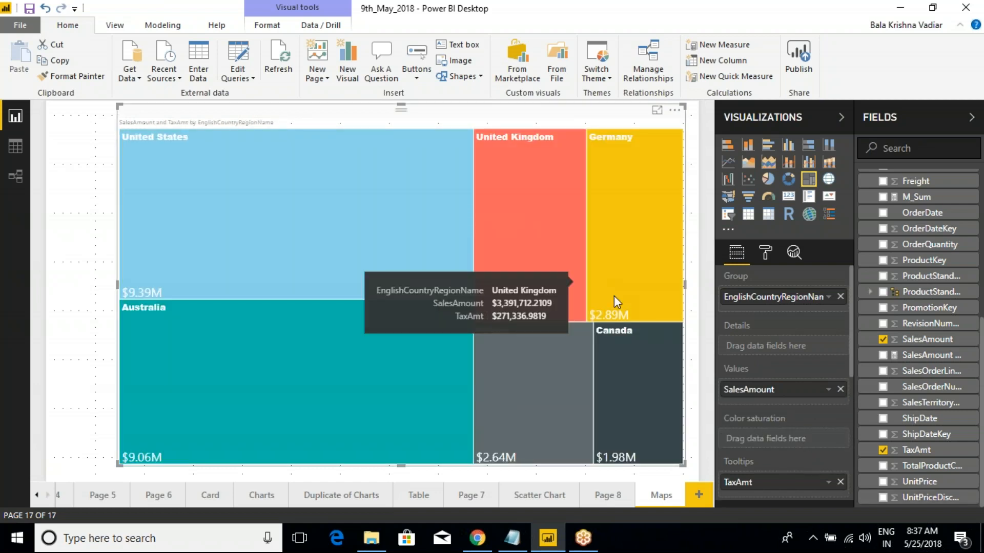
pyautogui.click(766, 256)
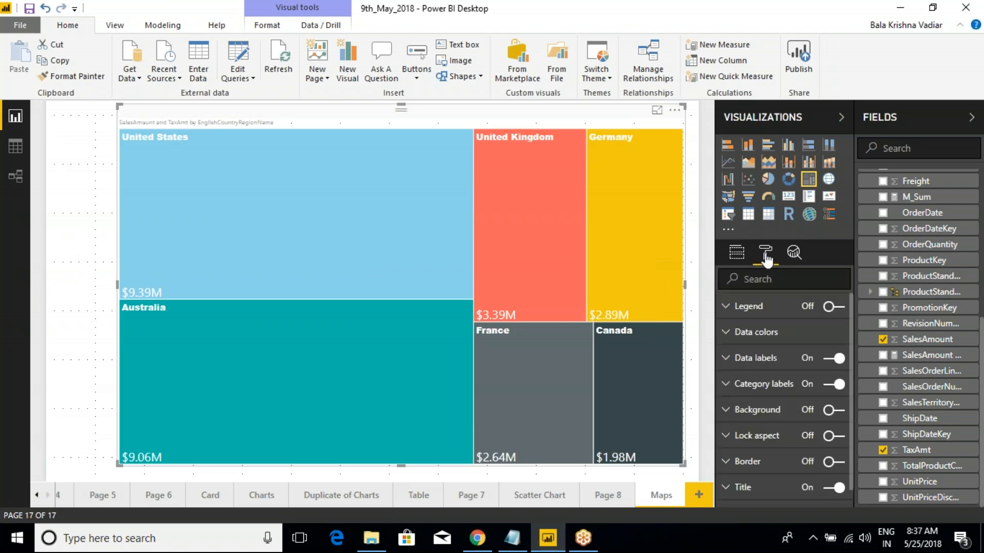
pyautogui.scroll(-1, 743, 420)
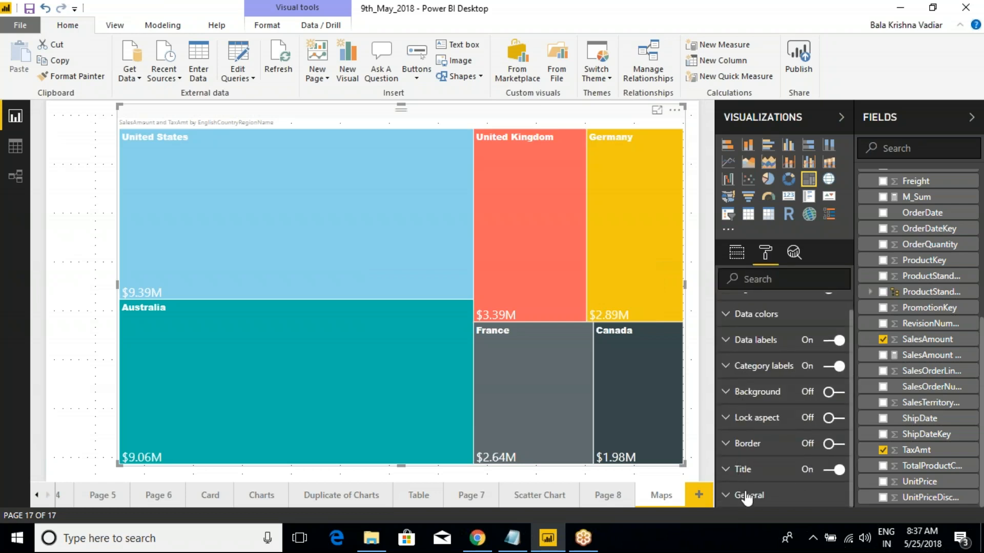
pyautogui.scroll(1, 757, 469)
pyautogui.click(738, 253)
pyautogui.click(765, 253)
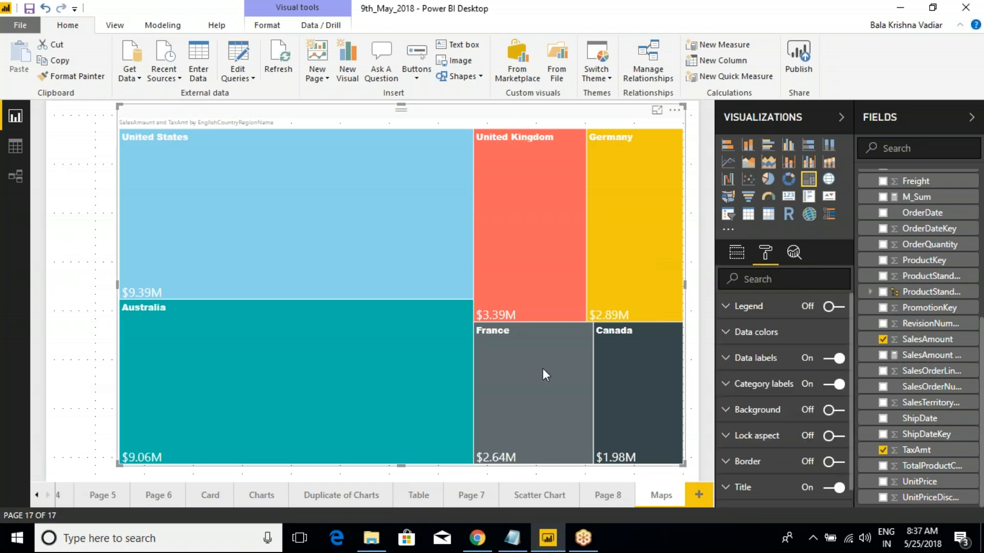
# Switch to the Class Notes file in Notepad and delete the blank lines above and below "23. Funnal".
pyautogui.click(512, 538)
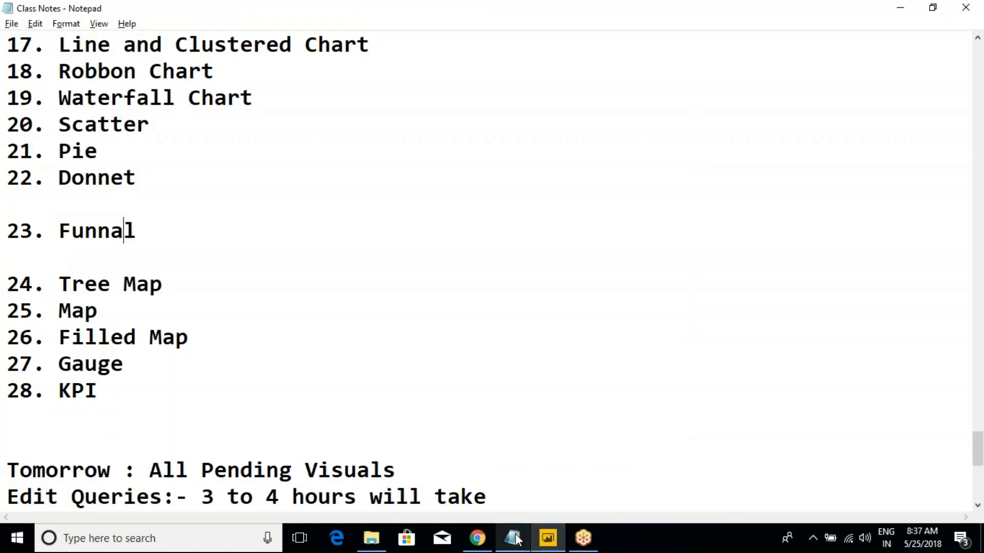
pyautogui.click(70, 198)
pyautogui.press('Delete')
pyautogui.click(46, 229)
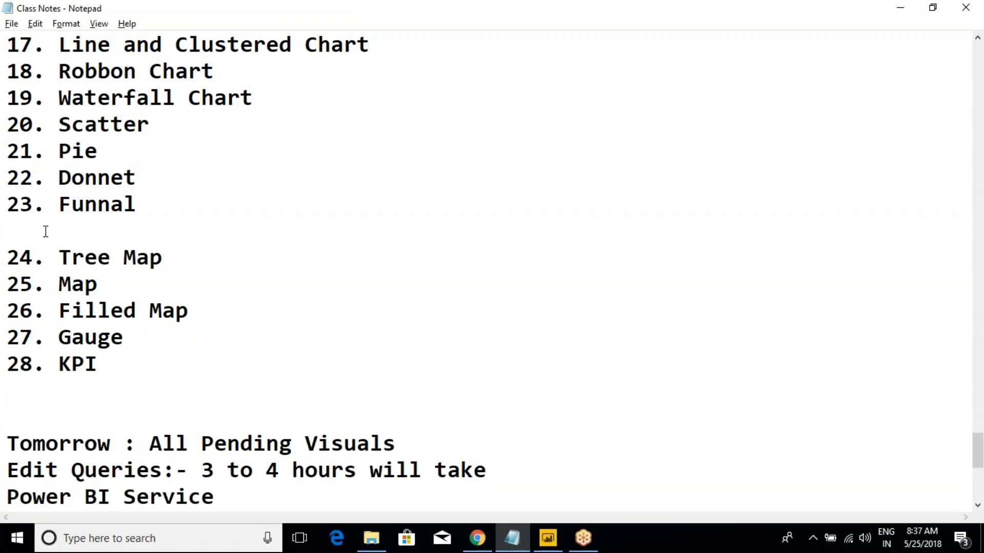
pyautogui.press('Delete')
# Insert a blank line after "26. Filled Map" to separate the covered visuals from Gauge and KPI.
pyautogui.moveTo(160, 229); pyautogui.dragTo(7, 230)
pyautogui.click(83, 230)
pyautogui.doubleClick(112, 255)
pyautogui.click(109, 269)
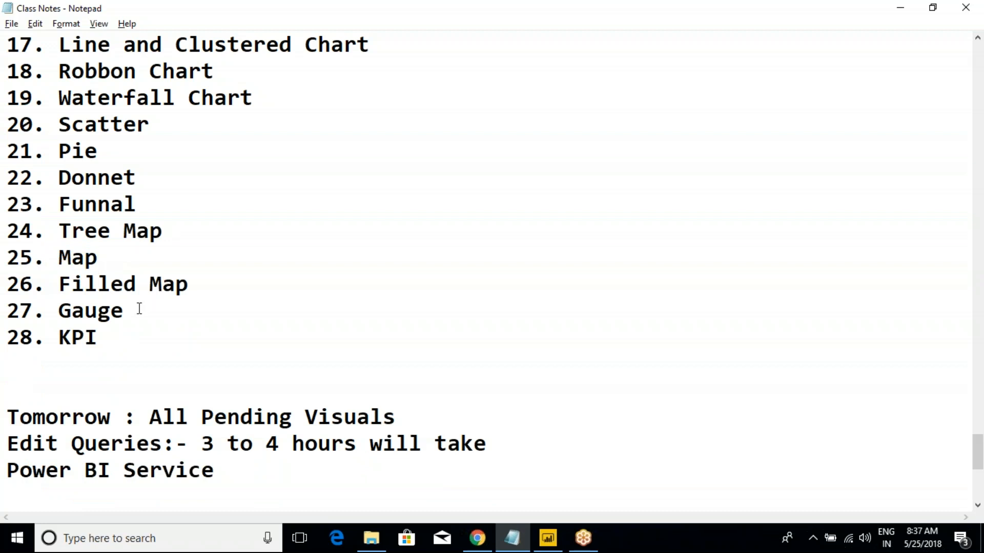
pyautogui.click(197, 286)
pyautogui.press('Return')
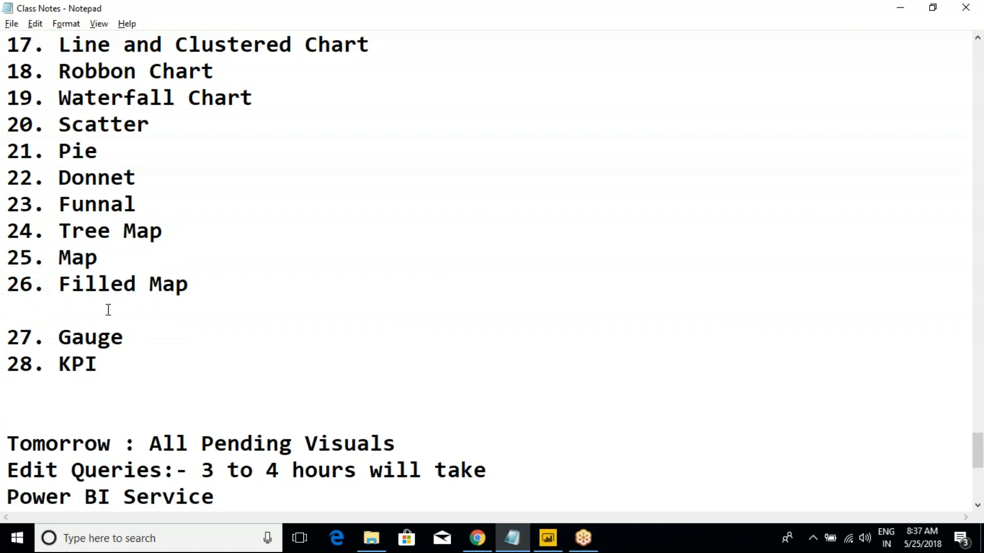
# Switch to the Power BI Desktop report, add a new report page and name it Gauge.
pyautogui.moveTo(125, 337); pyautogui.dragTo(6, 338)
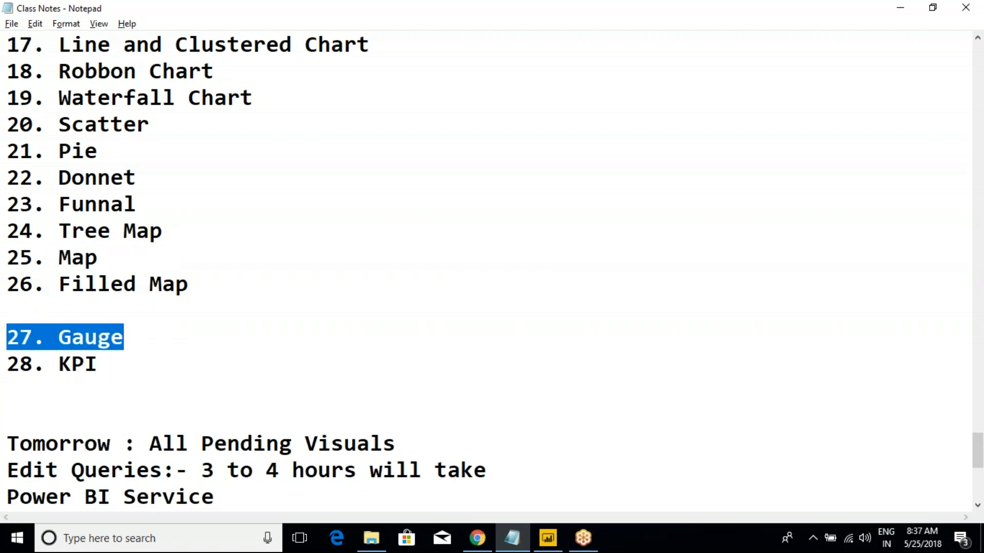
pyautogui.click(547, 538)
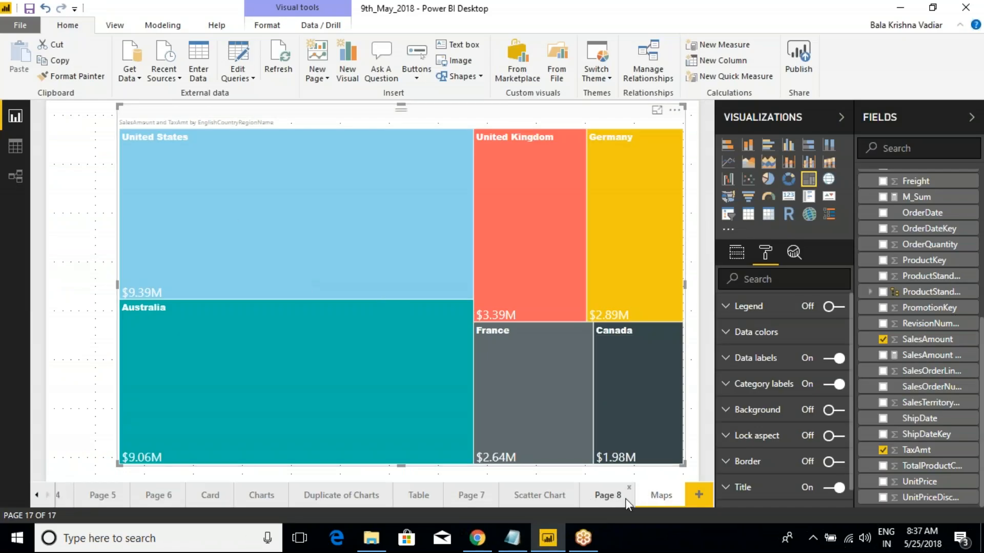
pyautogui.click(698, 495)
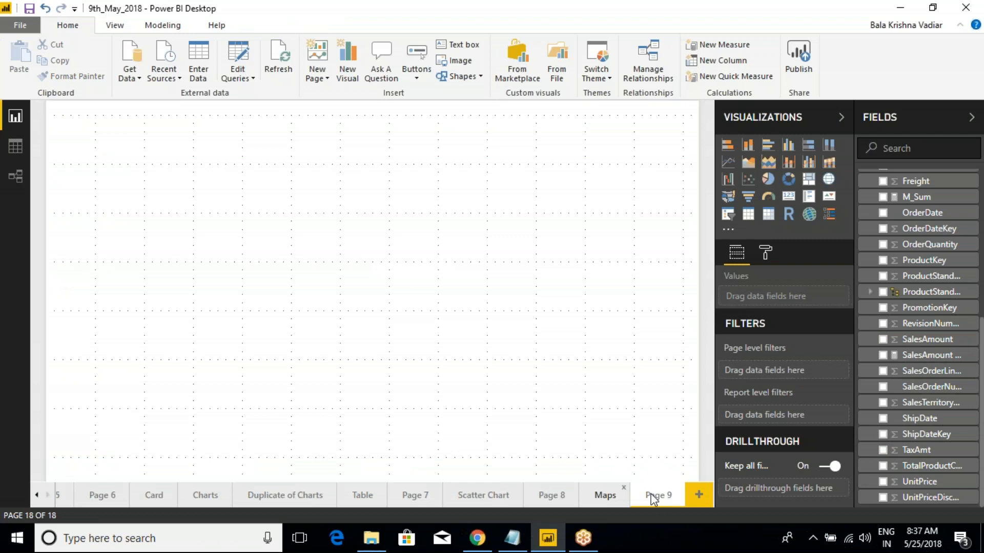
pyautogui.doubleClick(656, 495)
pyautogui.write('Gau')
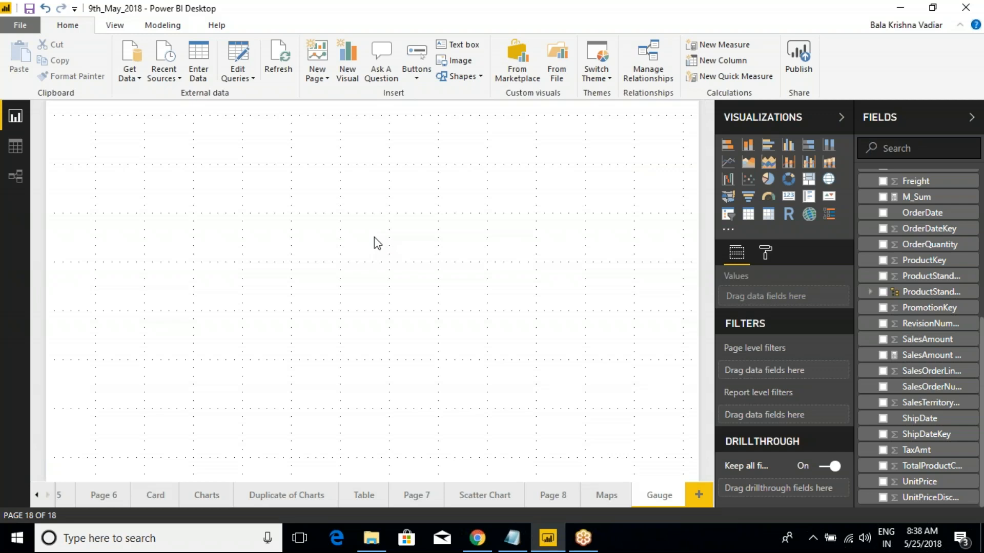
pyautogui.moveTo(234, 258)
pyautogui.mouseDown()
pyautogui.moveTo(419, 259)
pyautogui.moveTo(417, 278)
pyautogui.mouseUp()
pyautogui.moveTo(424, 209); pyautogui.dragTo(433, 326)
pyautogui.moveTo(459, 232)
pyautogui.mouseDown()
pyautogui.moveTo(462, 256)
pyautogui.moveTo(463, 234)
pyautogui.moveTo(481, 248)
pyautogui.moveTo(503, 245)
pyautogui.mouseUp()
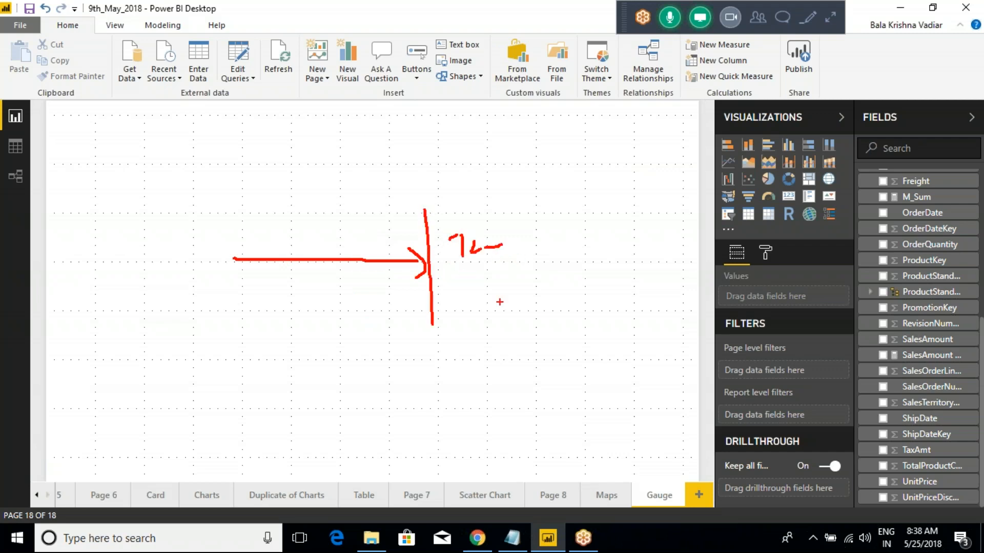
pyautogui.moveTo(441, 360)
pyautogui.mouseDown()
pyautogui.moveTo(428, 387)
pyautogui.moveTo(508, 357)
pyautogui.moveTo(608, 348)
pyautogui.mouseUp()
pyautogui.moveTo(617, 327)
pyautogui.mouseDown()
pyautogui.moveTo(642, 348)
pyautogui.moveTo(620, 329)
pyautogui.mouseUp()
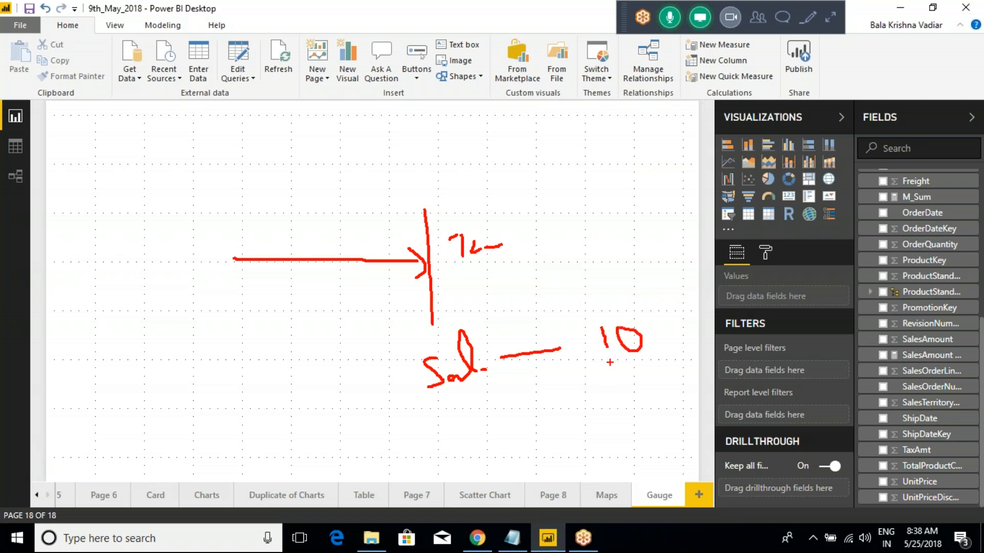
pyautogui.moveTo(541, 332)
pyautogui.mouseDown()
pyautogui.moveTo(568, 342)
pyautogui.moveTo(560, 354)
pyautogui.mouseUp()
pyautogui.moveTo(522, 388); pyautogui.dragTo(570, 381)
pyautogui.moveTo(604, 374)
pyautogui.mouseDown()
pyautogui.moveTo(617, 393)
pyautogui.moveTo(626, 378)
pyautogui.mouseUp()
pyautogui.moveTo(656, 370)
pyautogui.mouseDown()
pyautogui.moveTo(690, 366)
pyautogui.moveTo(667, 385)
pyautogui.mouseUp()
pyautogui.moveTo(535, 419)
pyautogui.mouseDown()
pyautogui.moveTo(588, 410)
pyautogui.moveTo(619, 435)
pyautogui.moveTo(581, 439)
pyautogui.moveTo(660, 427)
pyautogui.moveTo(655, 465)
pyautogui.moveTo(689, 442)
pyautogui.mouseUp()
pyautogui.moveTo(651, 330)
pyautogui.mouseDown()
pyautogui.moveTo(458, 322)
pyautogui.moveTo(373, 410)
pyautogui.moveTo(428, 459)
pyautogui.moveTo(638, 477)
pyautogui.moveTo(659, 348)
pyautogui.mouseUp()
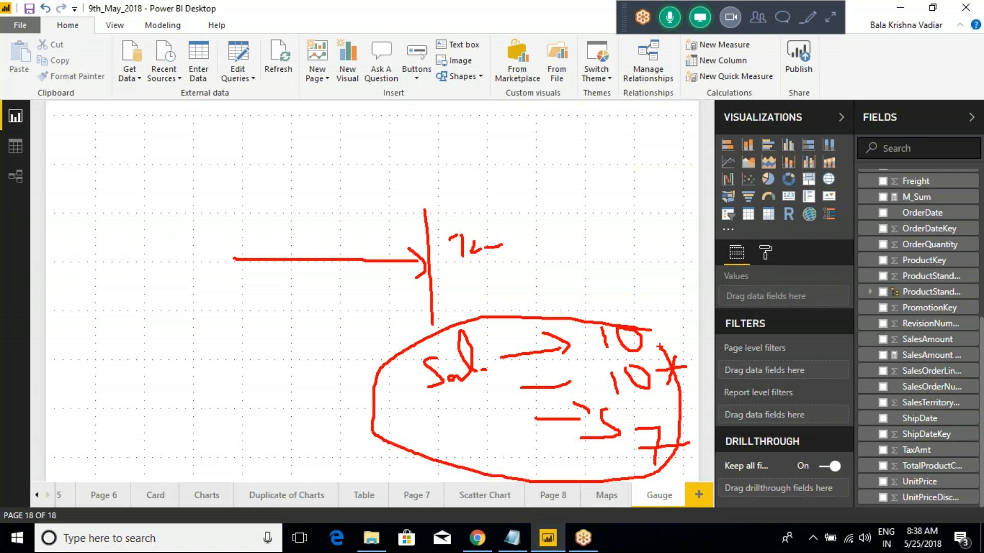
pyautogui.moveTo(532, 250); pyautogui.dragTo(537, 323)
pyautogui.press('Escape')
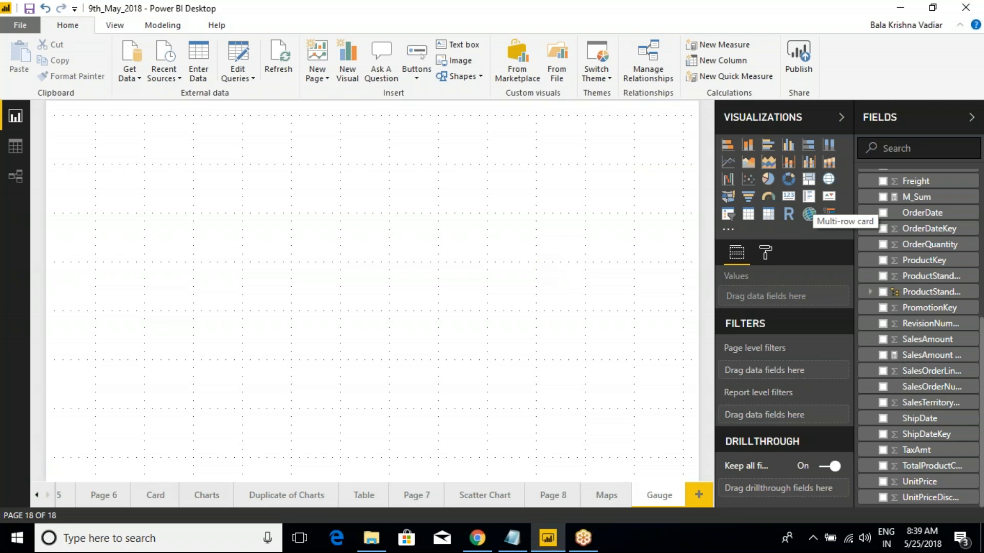
# Insert a gauge visual on the Gauge page, enlarge it and move it away from the page's left edge.
pyautogui.click(768, 197)
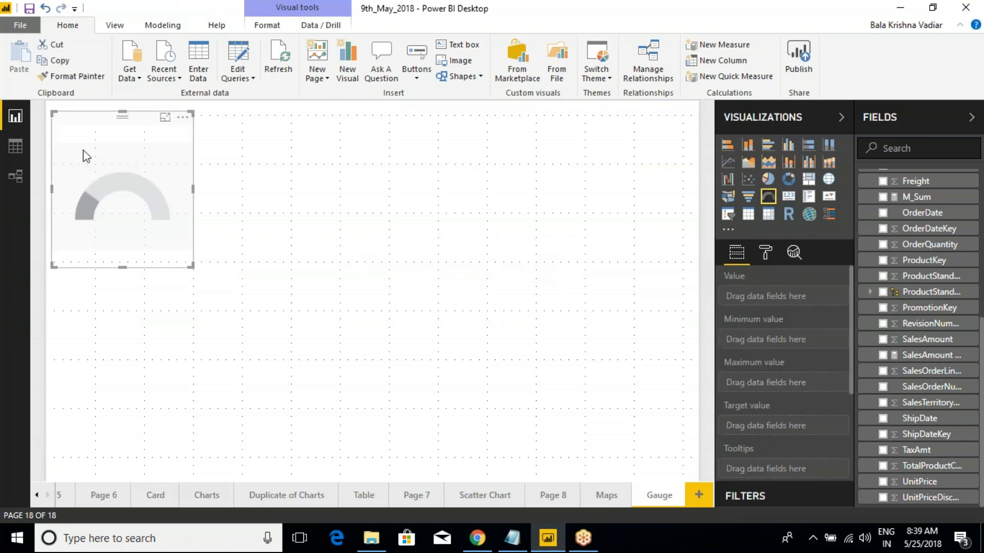
pyautogui.moveTo(83, 154); pyautogui.dragTo(138, 176)
pyautogui.moveTo(296, 235); pyautogui.dragTo(642, 355)
pyautogui.moveTo(320, 189); pyautogui.dragTo(246, 122)
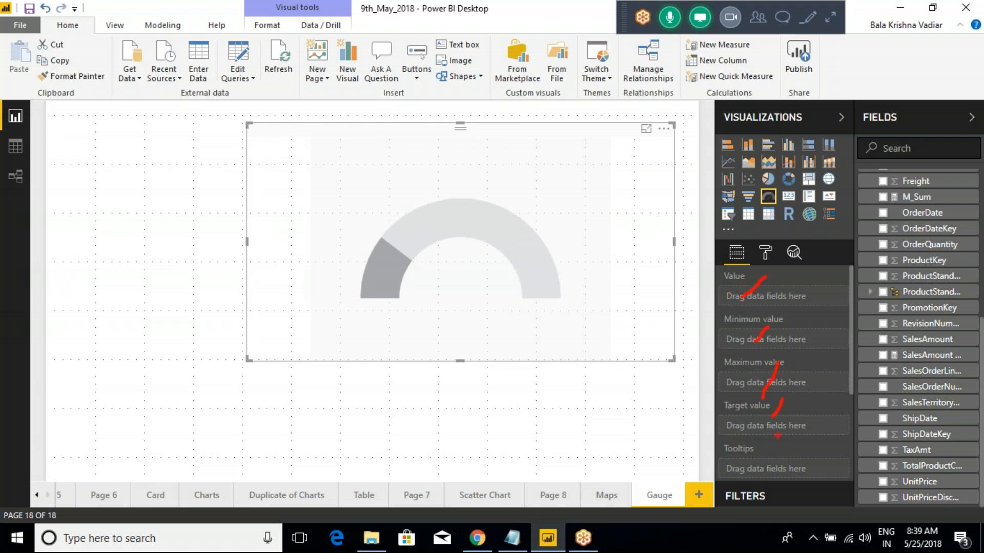
pyautogui.moveTo(706, 271)
pyautogui.mouseDown()
pyautogui.moveTo(764, 302)
pyautogui.moveTo(827, 428)
pyautogui.moveTo(827, 465)
pyautogui.mouseUp()
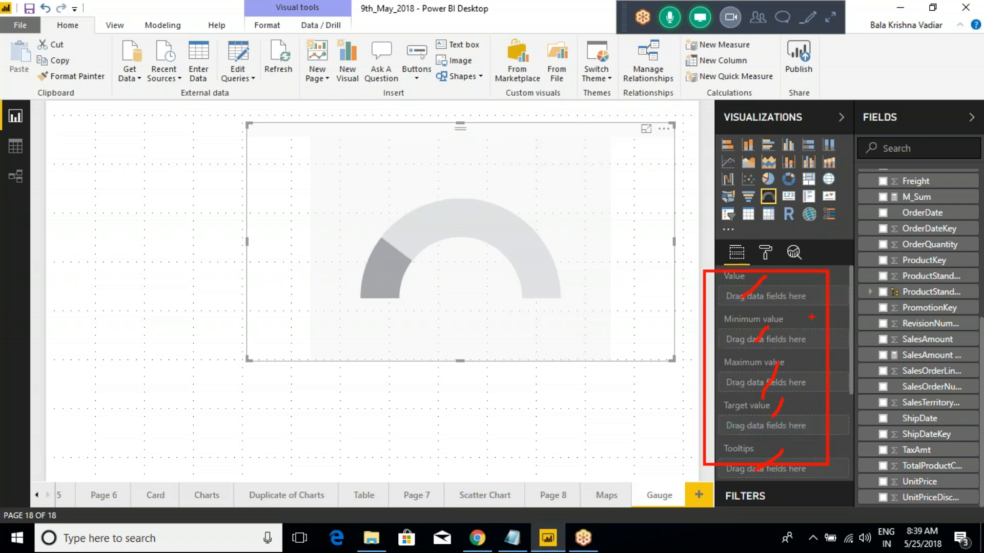
pyautogui.moveTo(794, 286); pyautogui.dragTo(830, 254)
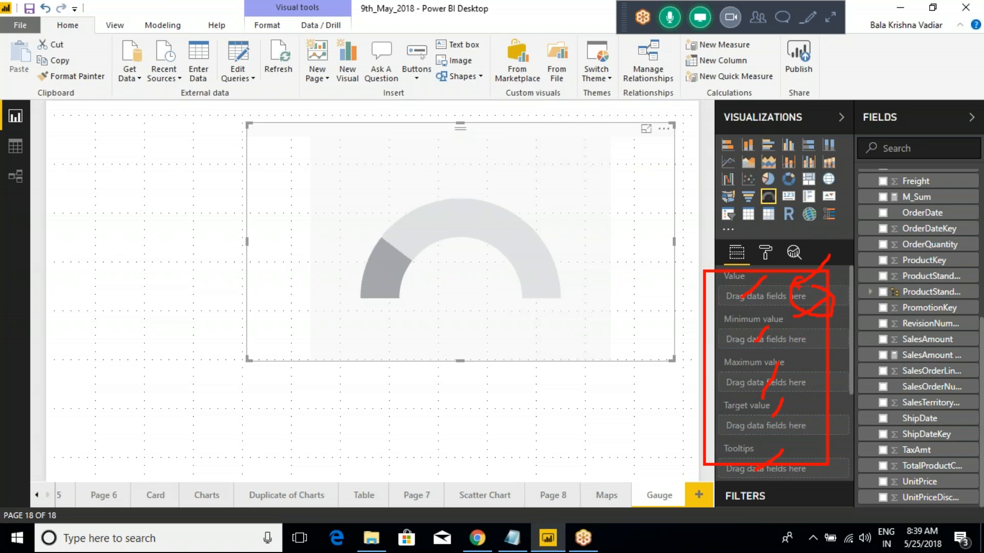
pyautogui.press('Escape')
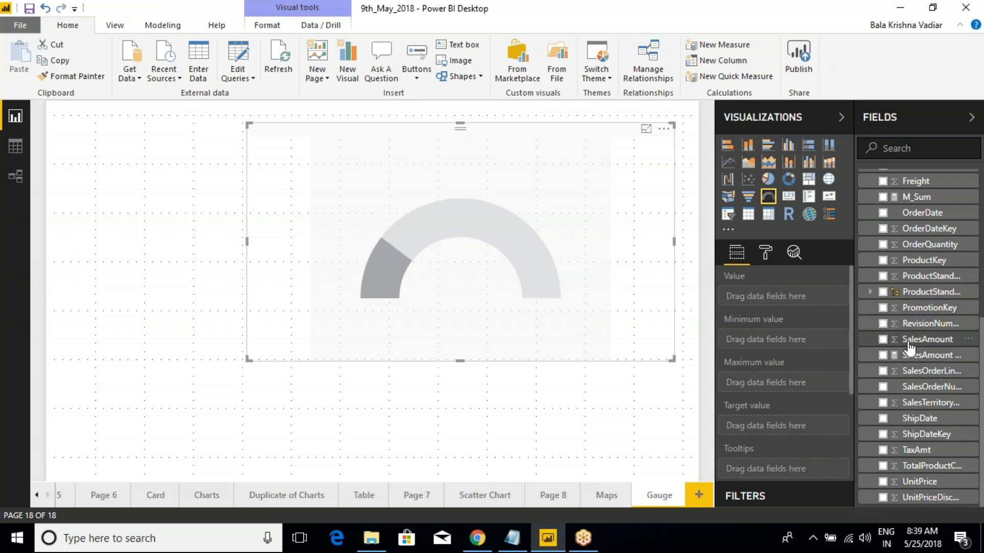
# Add the OrderQuantity field as the gauge's value.
pyautogui.scroll(3, 906, 365)
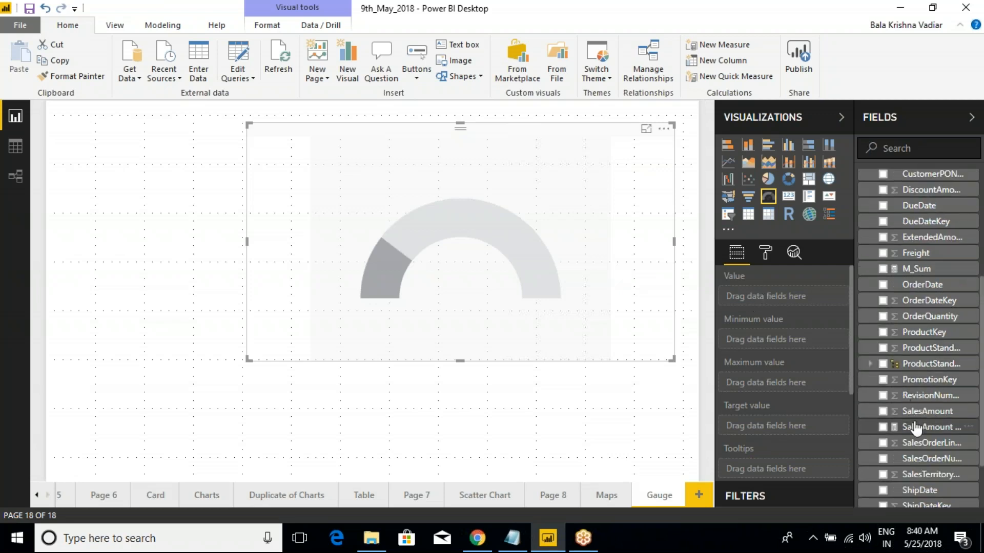
pyautogui.click(882, 317)
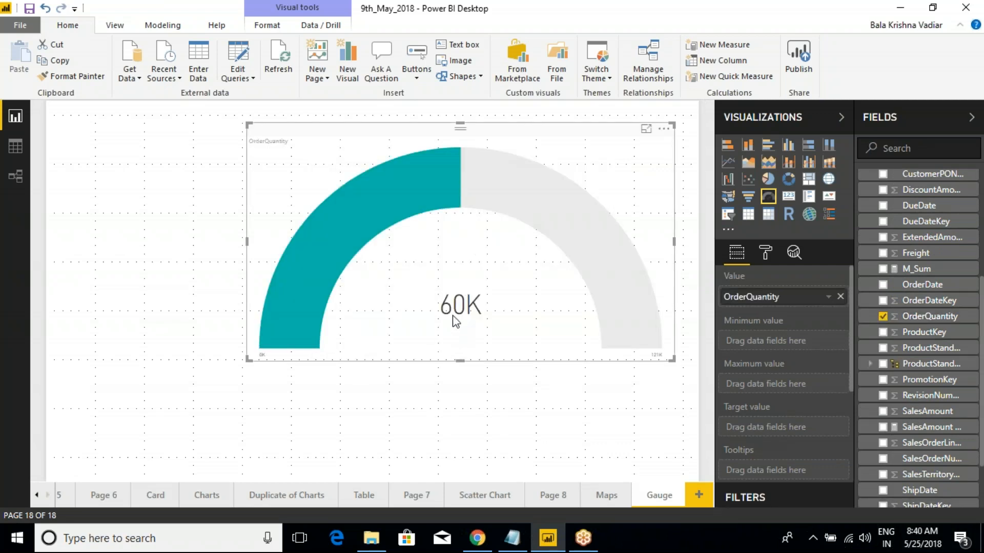
pyautogui.moveTo(458, 308)
pyautogui.click(158, 237)
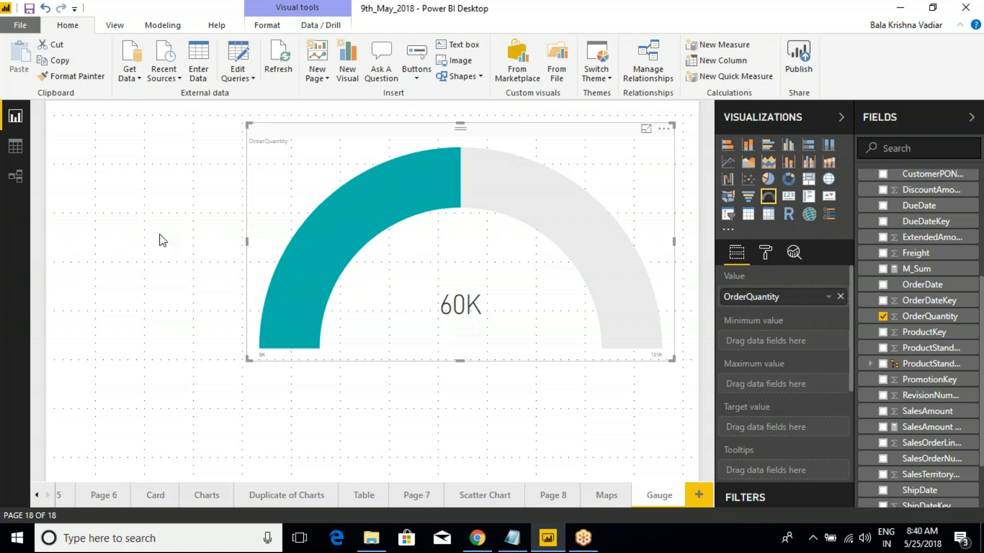
# Turn on the border of the gauge visual.
pyautogui.click(302, 169)
pyautogui.click(763, 255)
pyautogui.scroll(-2, 848, 476)
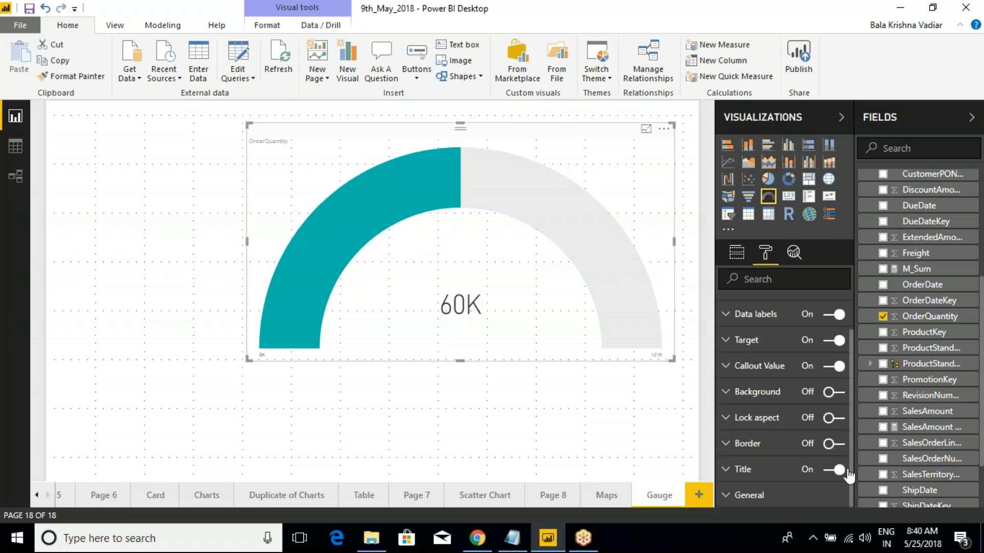
pyautogui.click(165, 208)
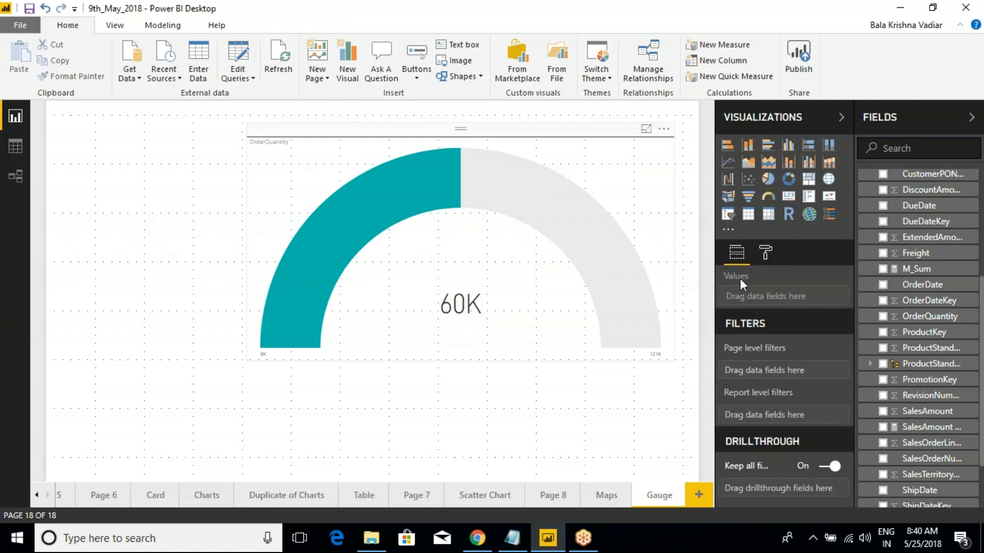
# Insert a card visual showing OrderQuantity and place it in the empty space beside the gauge.
pyautogui.click(788, 196)
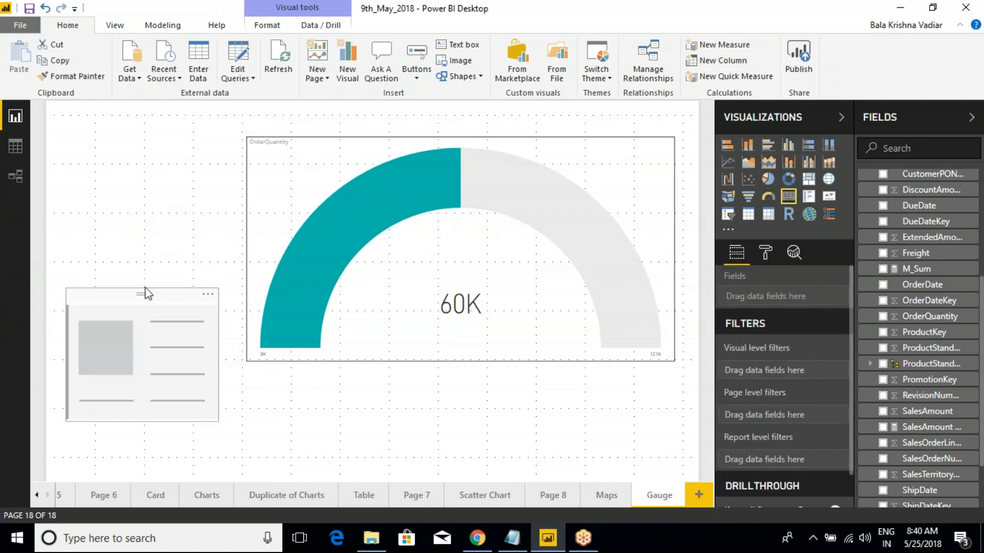
pyautogui.moveTo(145, 287); pyautogui.dragTo(149, 132)
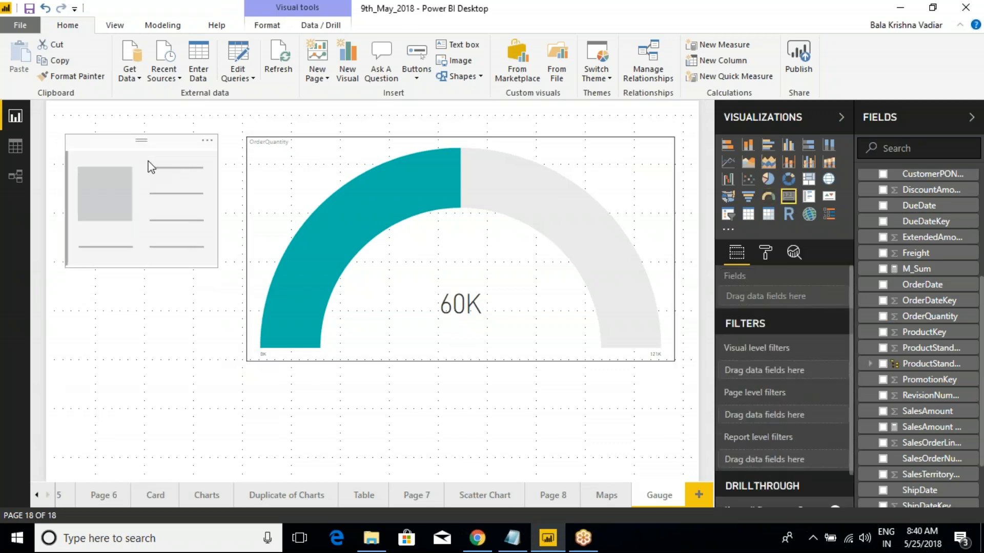
pyautogui.click(917, 316)
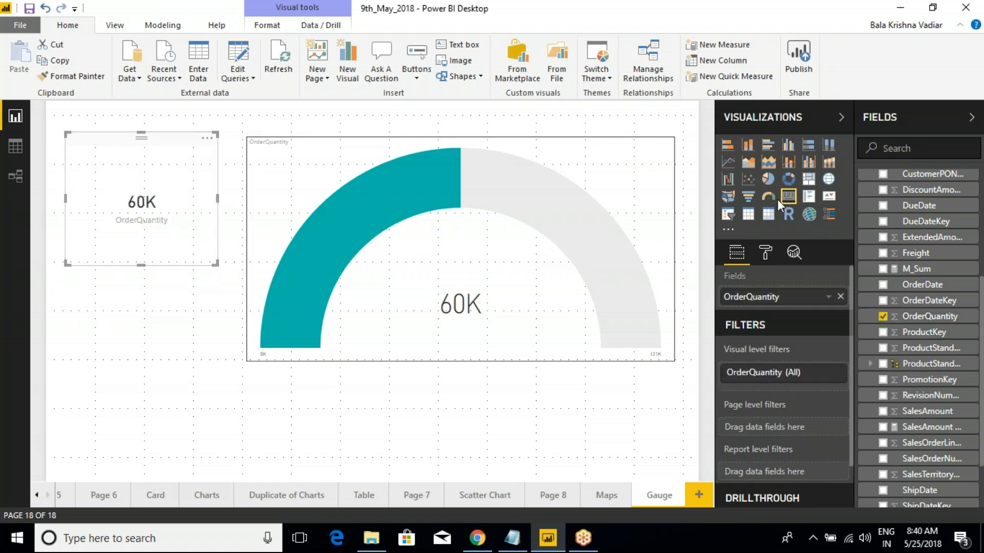
# Set the card's data label display units to None.
pyautogui.click(766, 252)
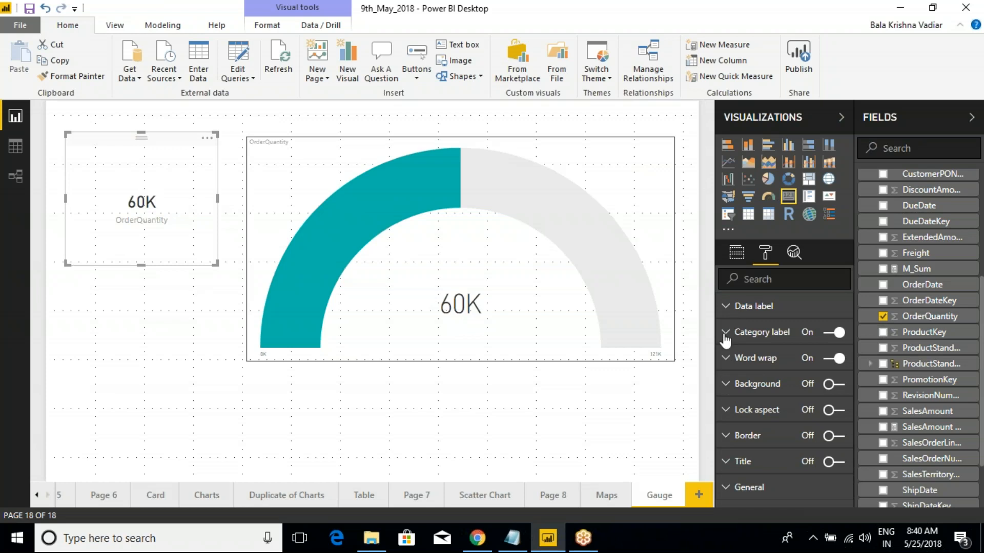
pyautogui.click(727, 307)
pyautogui.click(799, 359)
pyautogui.click(792, 390)
# Set the gauge's data label display units to None and check its gauge axis settings.
pyautogui.click(518, 259)
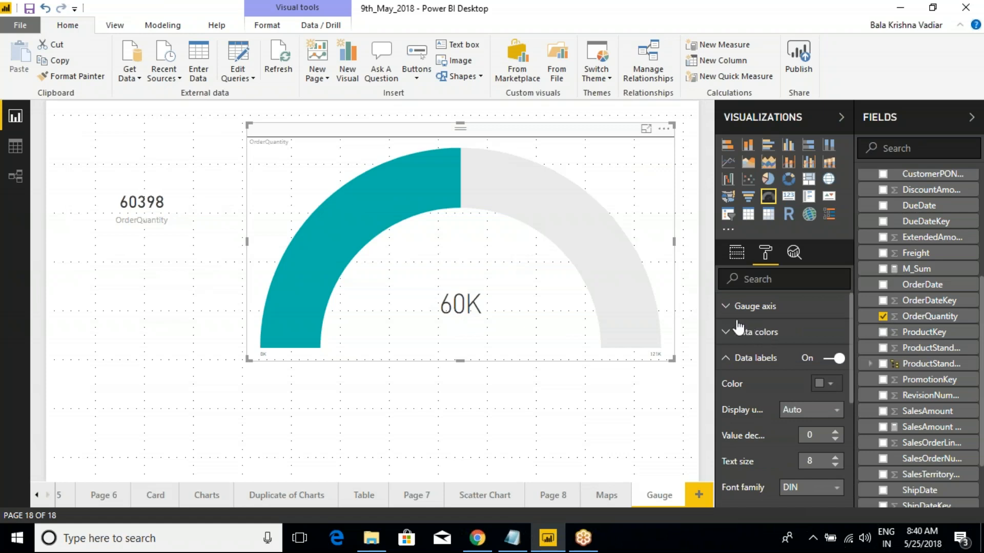
pyautogui.click(797, 399)
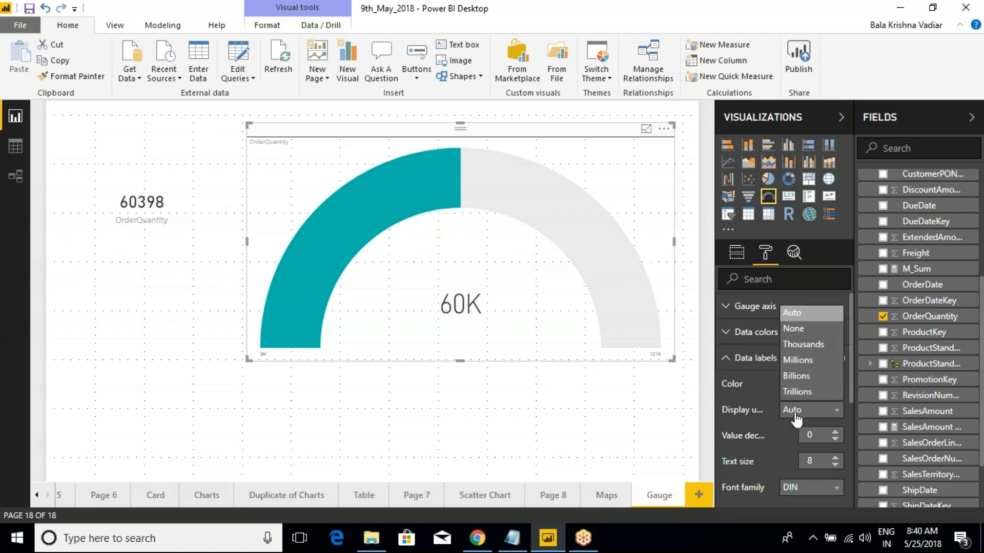
pyautogui.click(799, 330)
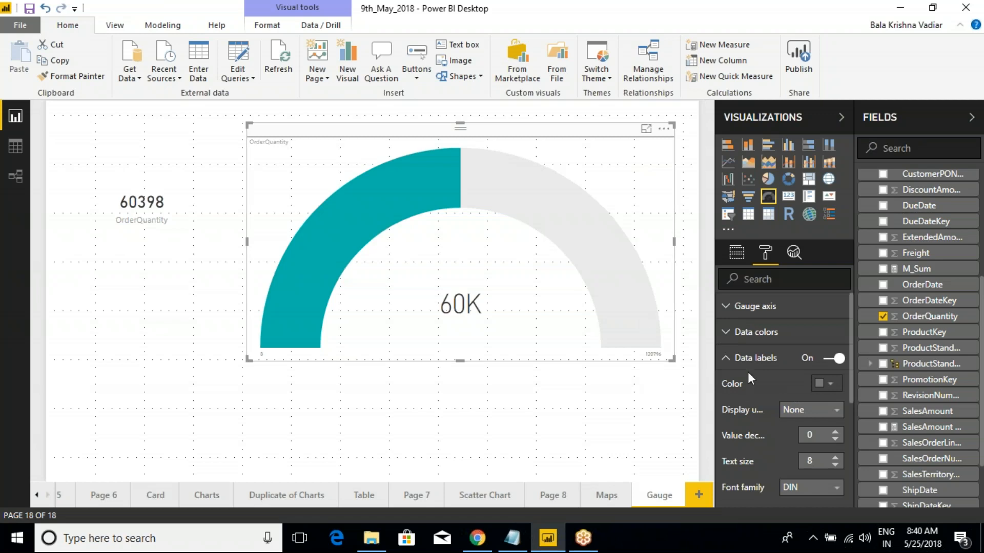
pyautogui.click(730, 361)
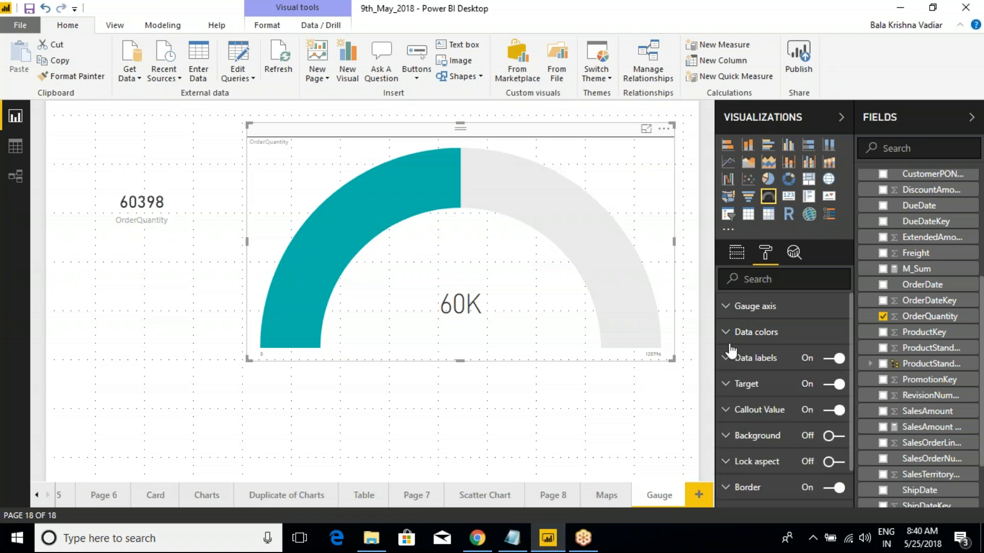
pyautogui.click(728, 309)
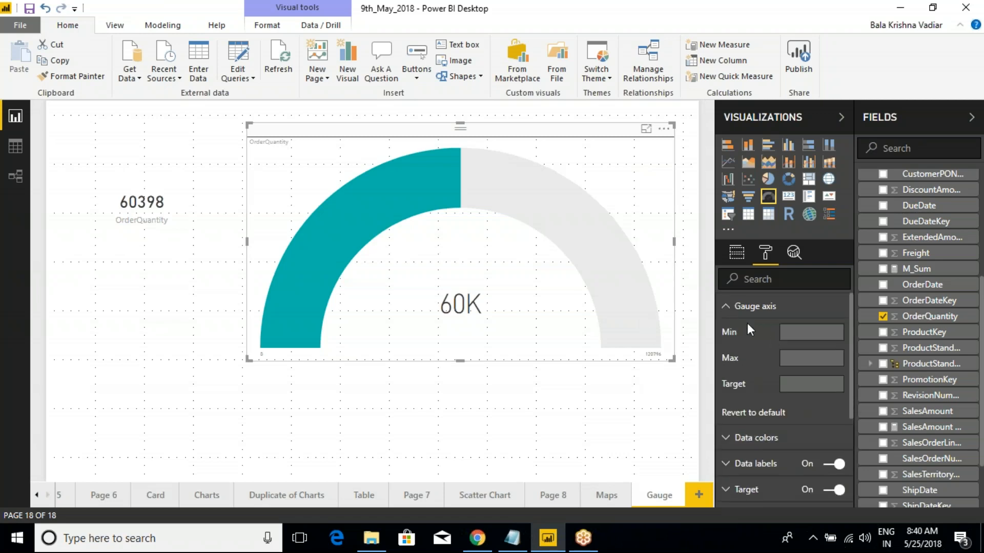
pyautogui.click(727, 309)
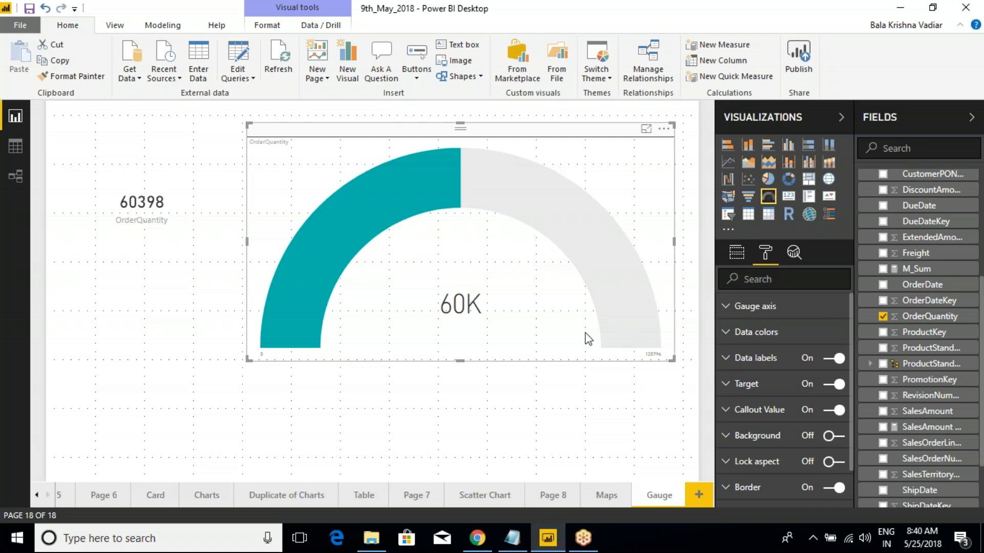
# Try Thousands as the gauge's data label display units and restore them to Auto.
pyautogui.click(728, 362)
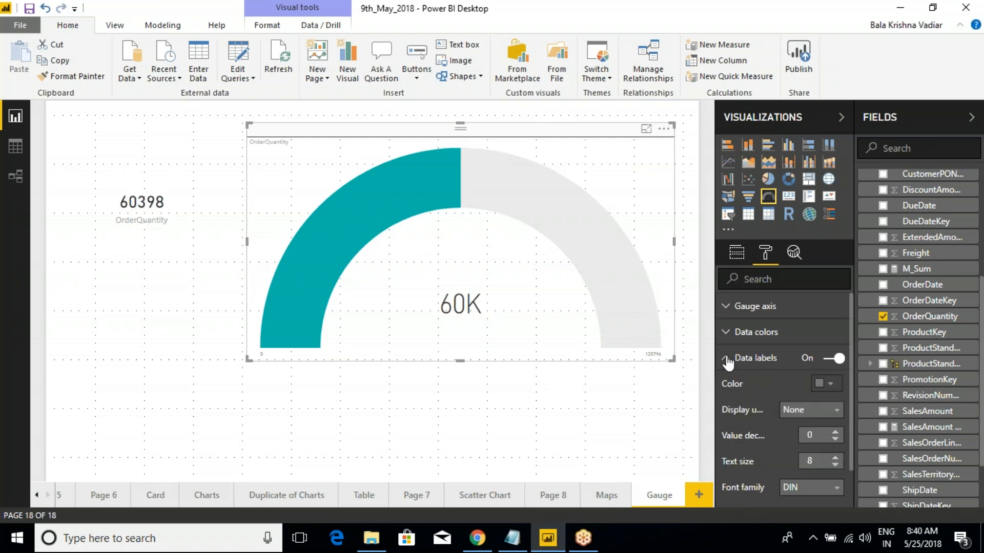
pyautogui.click(819, 410)
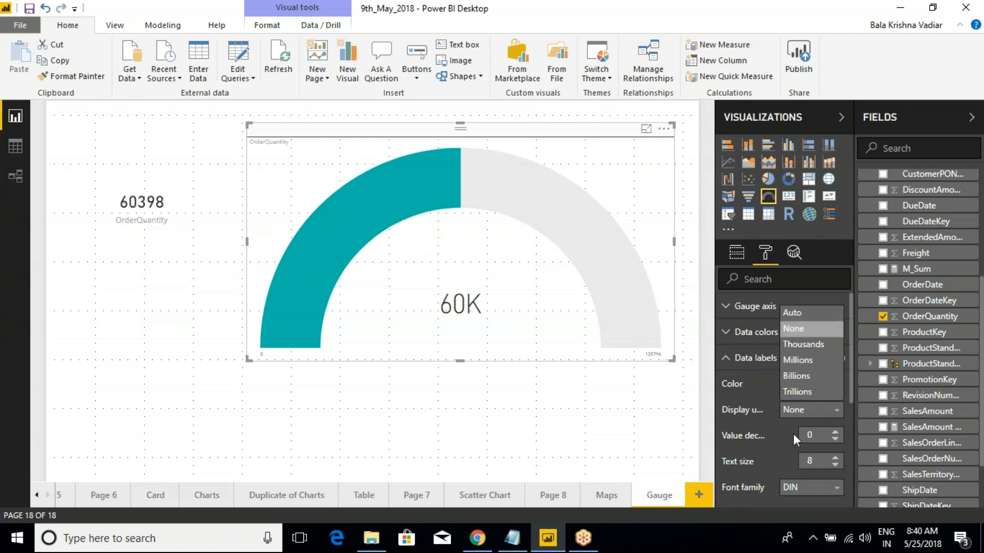
pyautogui.click(800, 349)
pyautogui.click(810, 413)
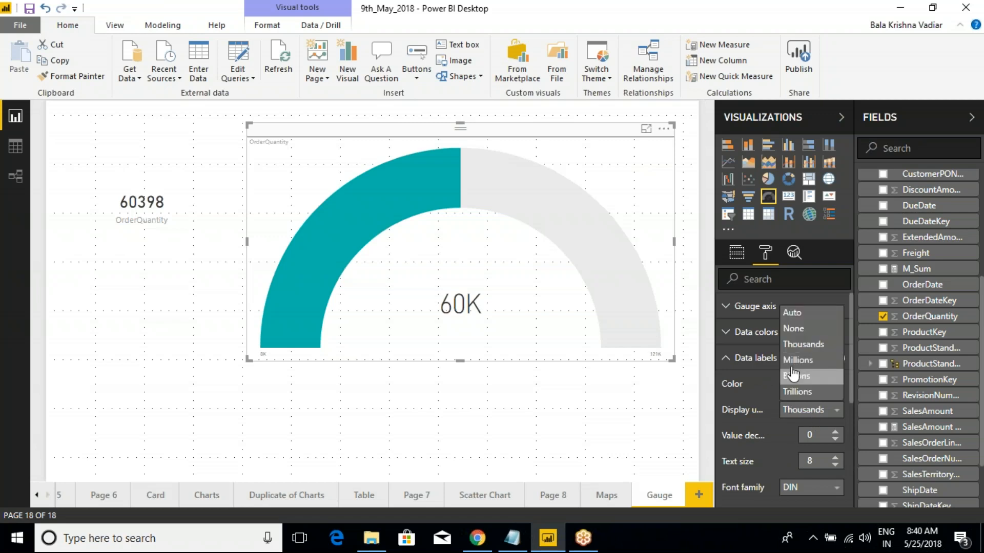
pyautogui.click(796, 318)
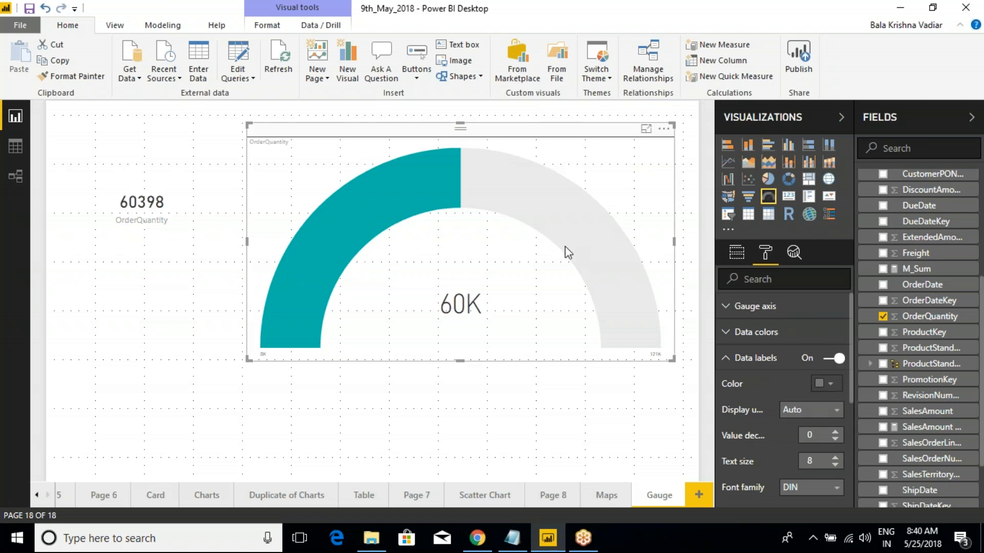
# Set the gauge's data labels to text size 23 and color them black.
pyautogui.click(836, 458)
pyautogui.click(836, 458)
pyautogui.click(835, 458)
pyautogui.click(835, 458)
pyautogui.click(835, 458)
pyautogui.click(835, 459)
pyautogui.click(835, 459)
pyautogui.click(835, 459)
pyautogui.click(835, 459)
pyautogui.click(836, 459)
pyautogui.click(835, 459)
pyautogui.click(835, 458)
pyautogui.click(836, 459)
pyautogui.click(835, 457)
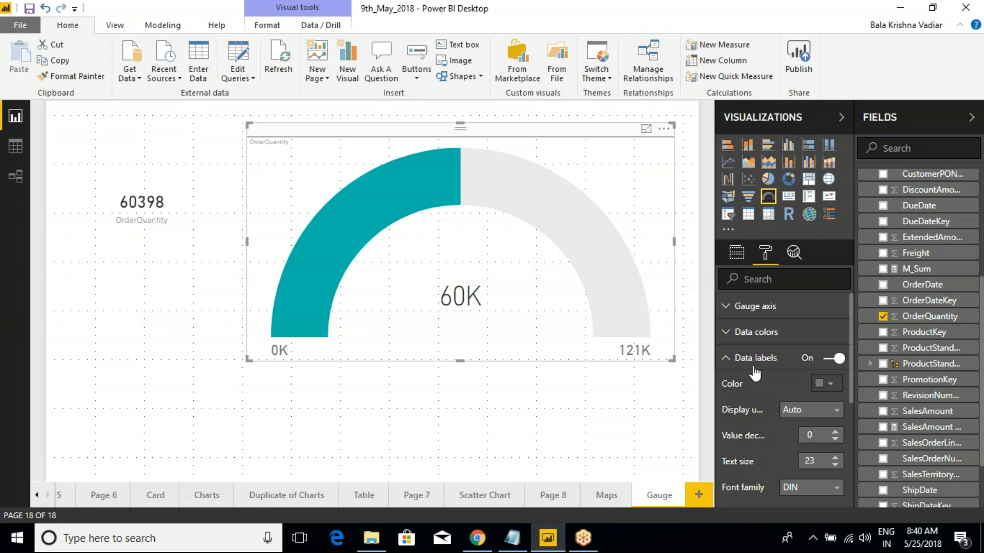
pyautogui.click(829, 386)
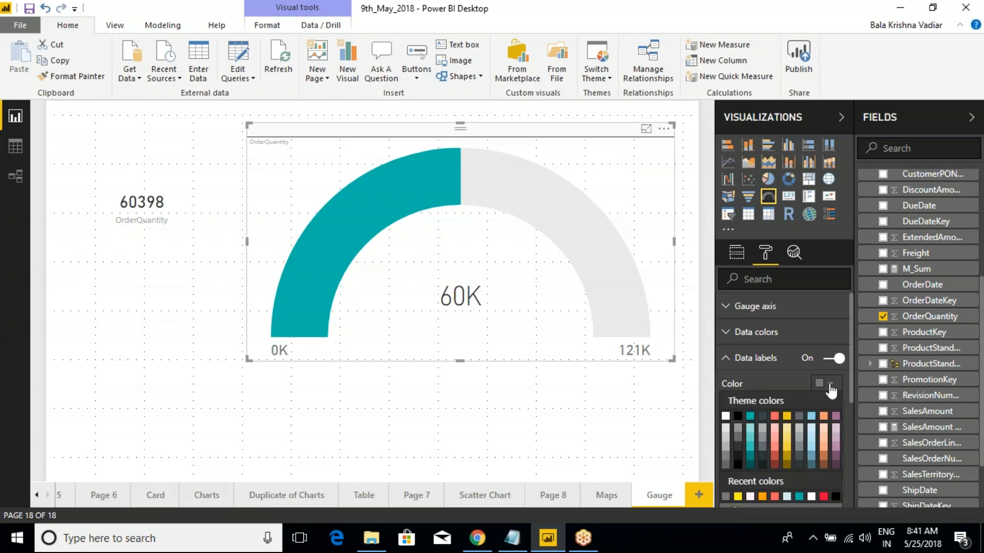
pyautogui.click(738, 417)
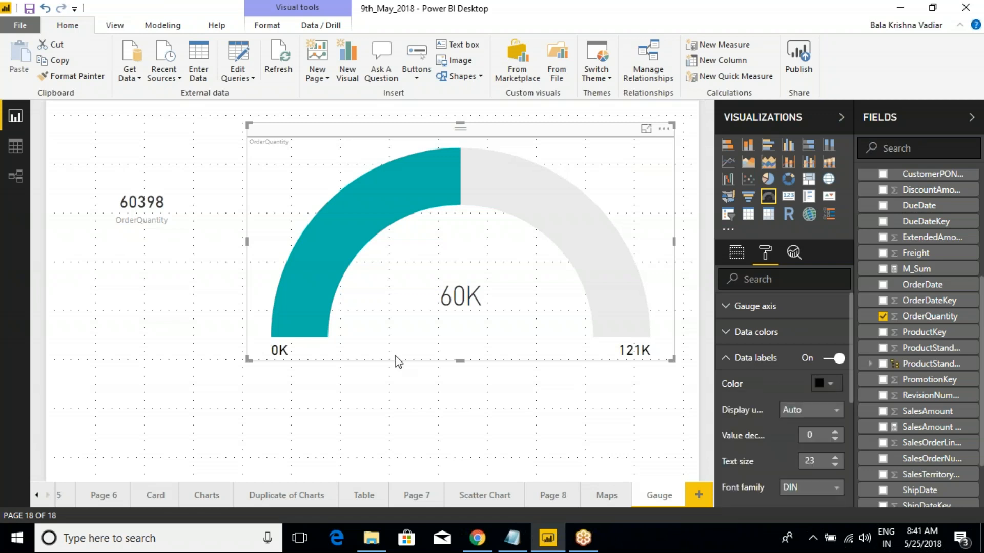
# Set the gauge's data label display units to None.
pyautogui.click(814, 418)
pyautogui.click(800, 333)
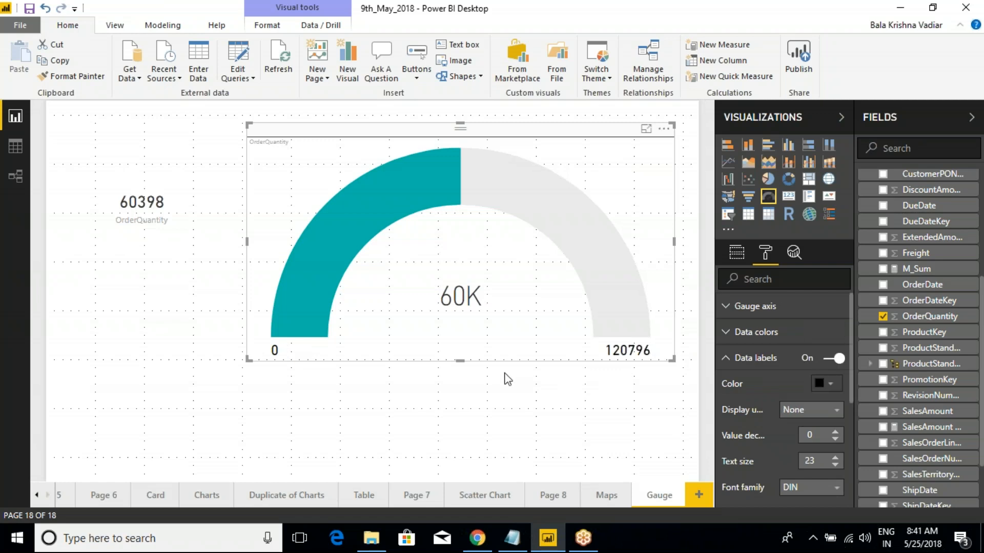
pyautogui.hotkey('ctrl', '2')
pyautogui.moveTo(248, 338); pyautogui.dragTo(297, 362)
pyautogui.moveTo(595, 337)
pyautogui.mouseDown()
pyautogui.moveTo(625, 359)
pyautogui.moveTo(663, 365)
pyautogui.mouseUp()
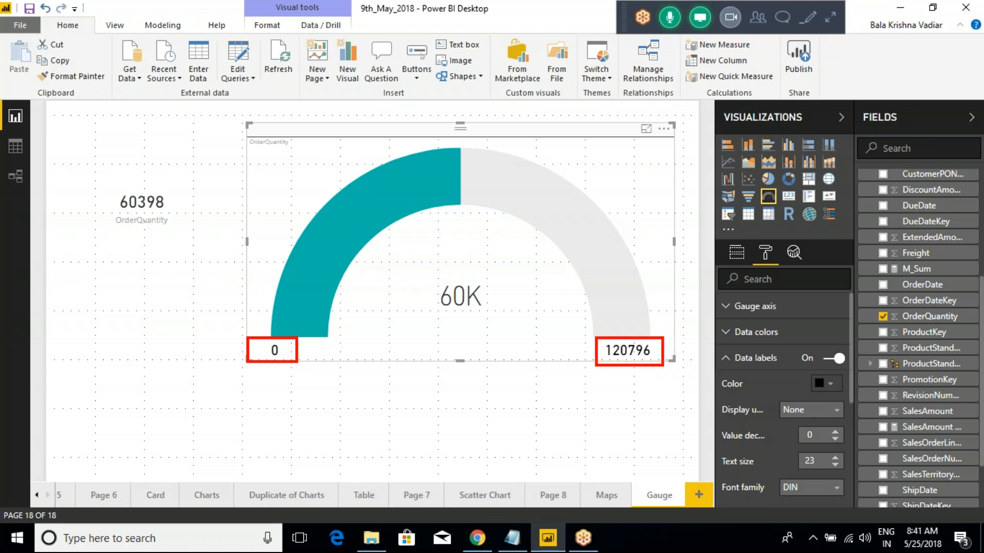
pyautogui.press('Escape')
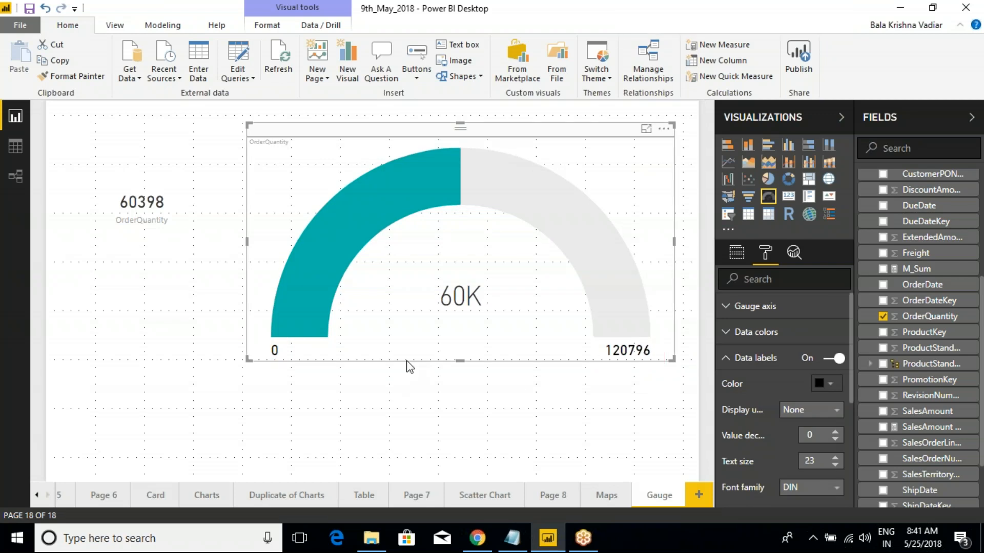
pyautogui.hotkey('ctrl', '2')
pyautogui.moveTo(292, 370); pyautogui.dragTo(305, 453)
pyautogui.moveTo(622, 371); pyautogui.dragTo(637, 450)
pyautogui.moveTo(623, 331)
pyautogui.mouseDown()
pyautogui.moveTo(590, 373)
pyautogui.moveTo(647, 329)
pyautogui.mouseUp()
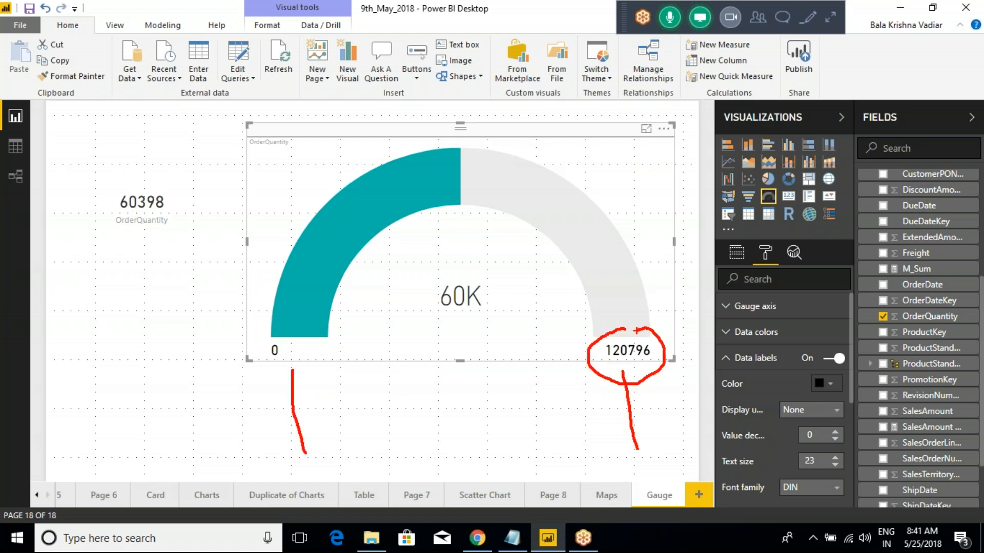
pyautogui.press('Escape')
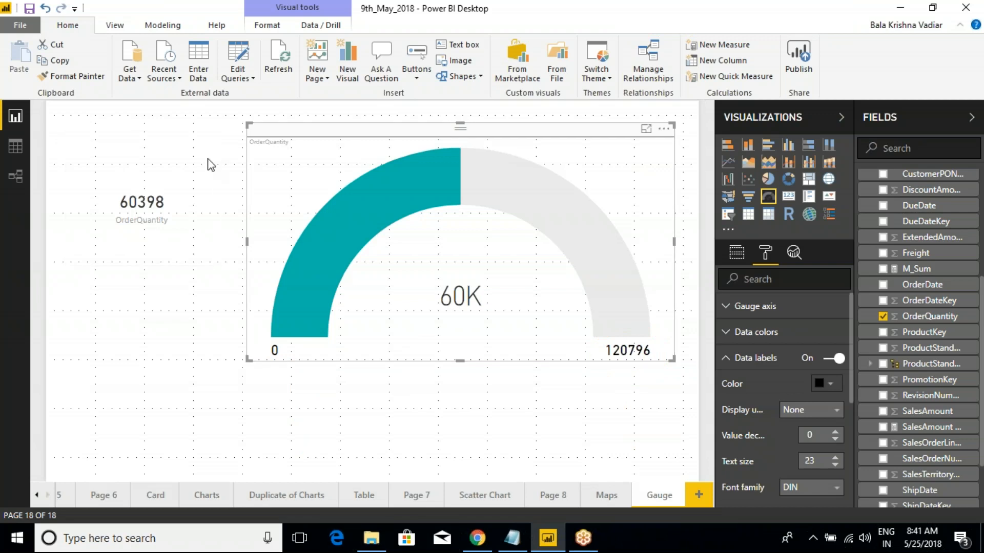
# Turn on the border of the OrderQuantity card and reselect the gauge to show its field assignments.
pyautogui.click(213, 177)
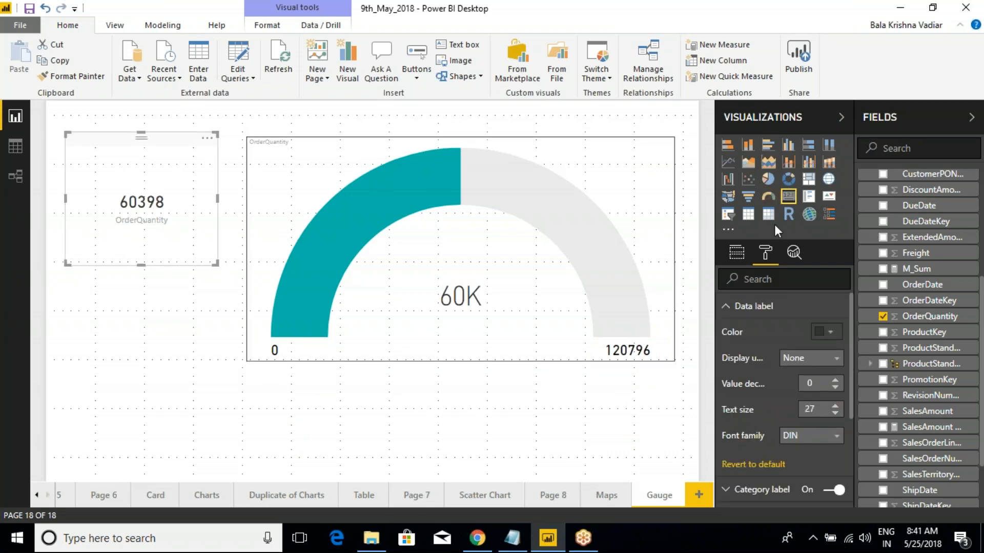
pyautogui.scroll(-3, 784, 385)
pyautogui.click(835, 444)
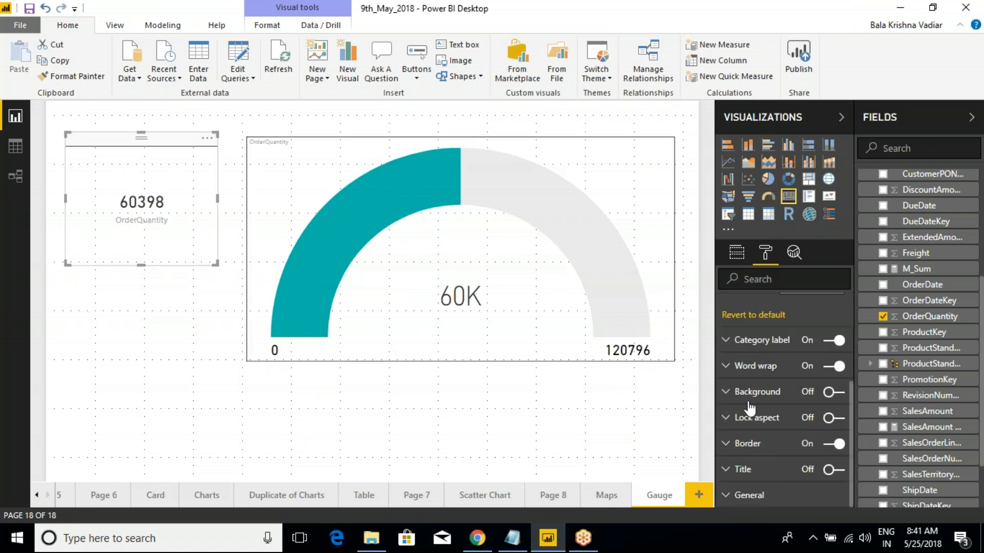
pyautogui.scroll(5, 749, 404)
pyautogui.click(736, 252)
pyautogui.click(621, 265)
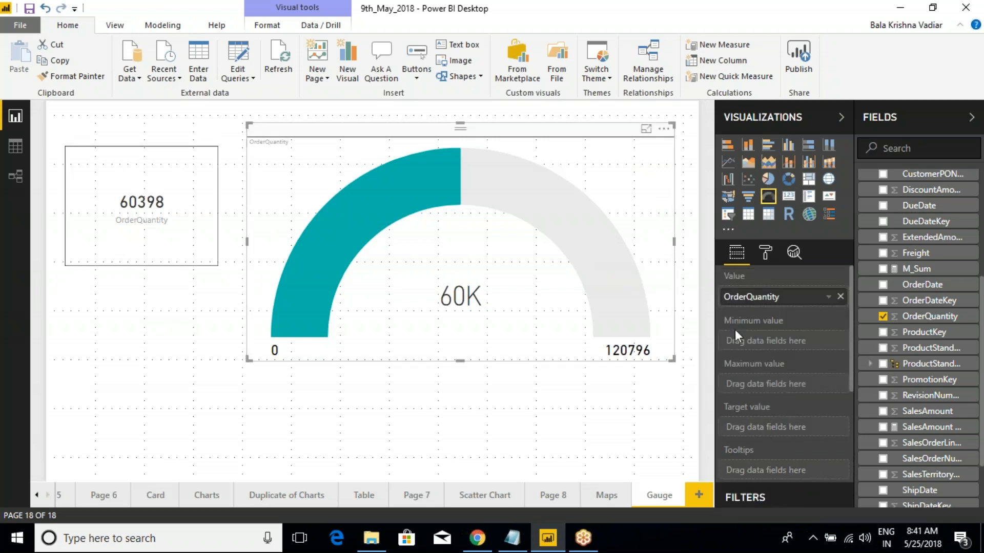
pyautogui.hotkey('ctrl', '2')
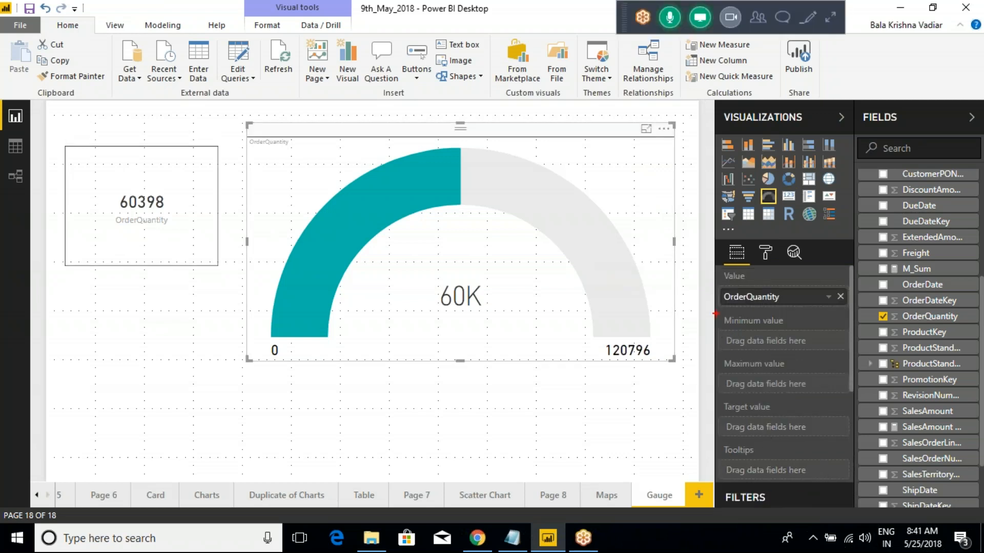
pyautogui.moveTo(709, 266)
pyautogui.mouseDown()
pyautogui.moveTo(787, 312)
pyautogui.moveTo(819, 311)
pyautogui.mouseUp()
pyautogui.press('Escape')
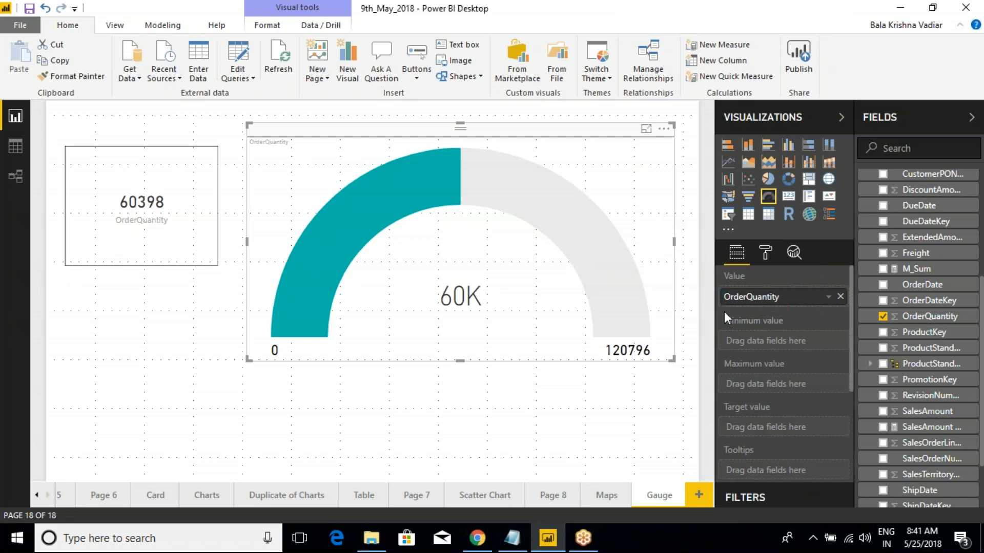
# Change the display units of the gauge's target label in its format settings.
pyautogui.click(765, 252)
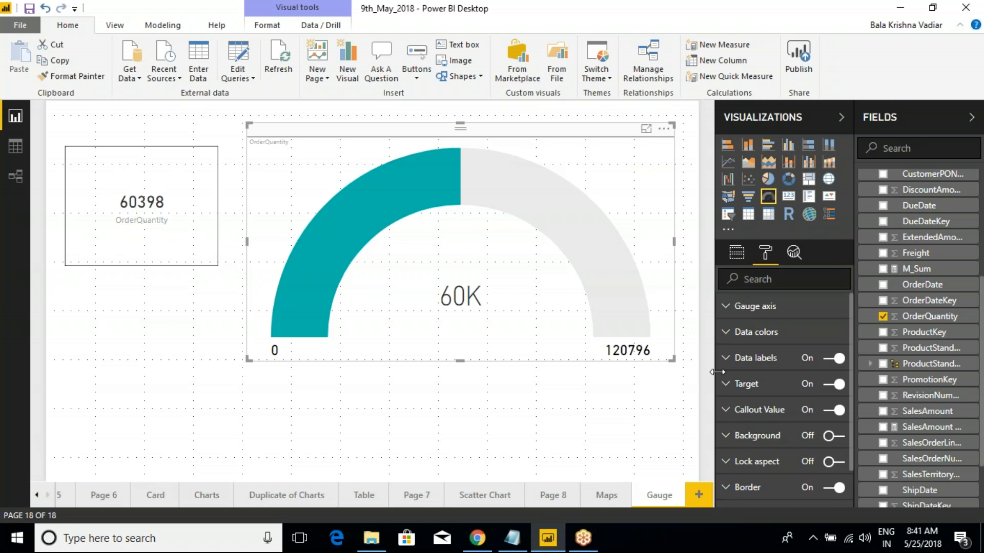
pyautogui.scroll(-1, 799, 451)
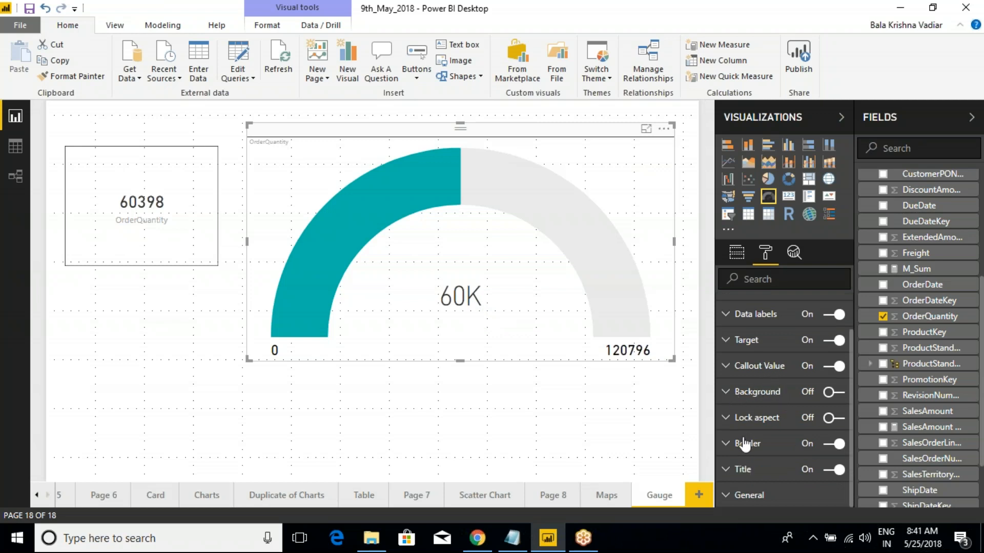
pyautogui.click(728, 351)
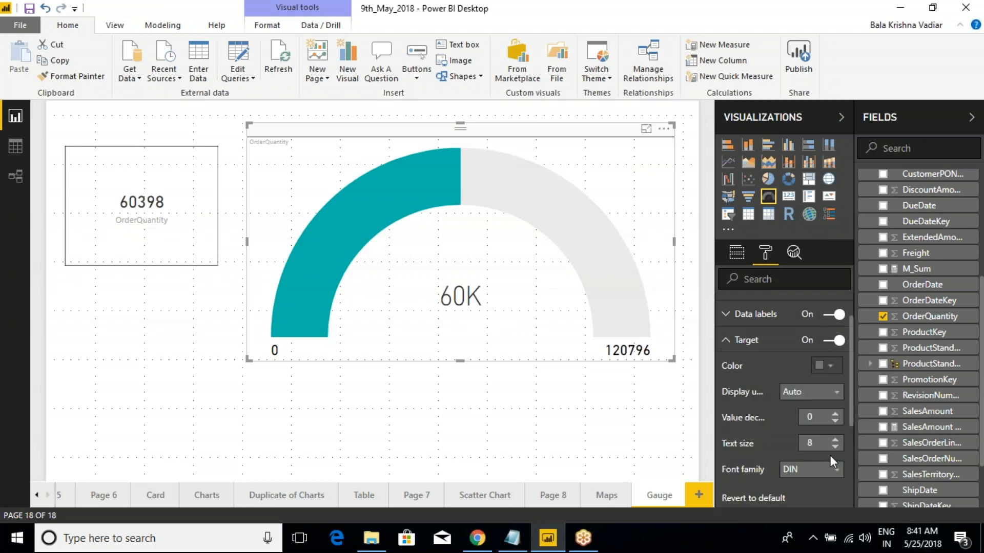
pyautogui.click(819, 392)
pyautogui.click(799, 415)
pyautogui.click(726, 341)
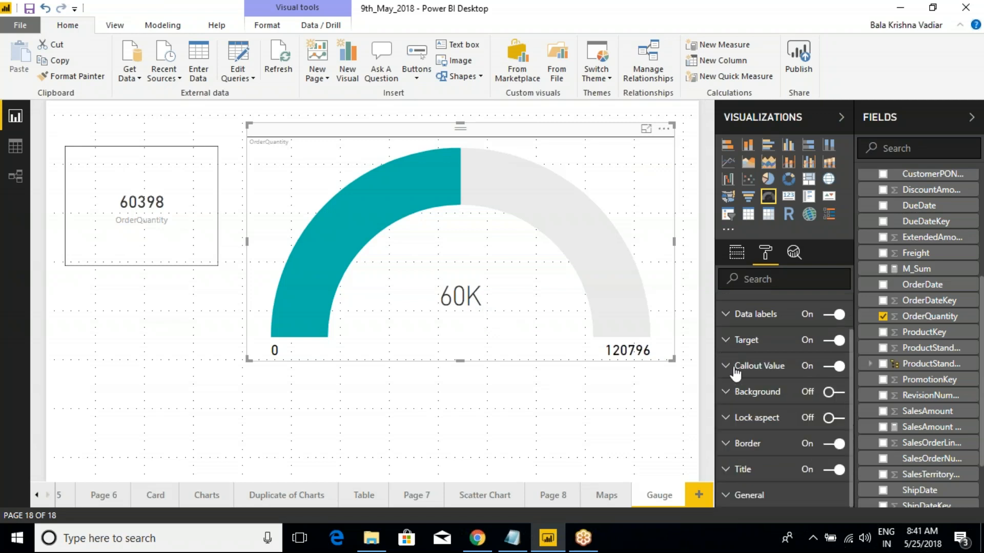
# Set the gauge's data label display units to Thousands and collapse the data label settings.
pyautogui.click(734, 365)
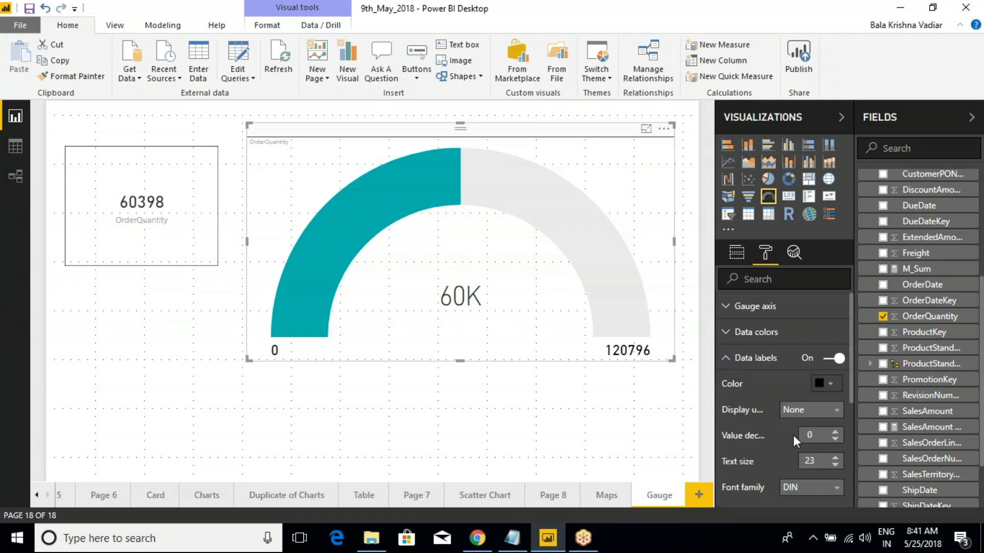
pyautogui.click(795, 413)
pyautogui.click(797, 414)
pyautogui.click(800, 410)
pyautogui.click(803, 344)
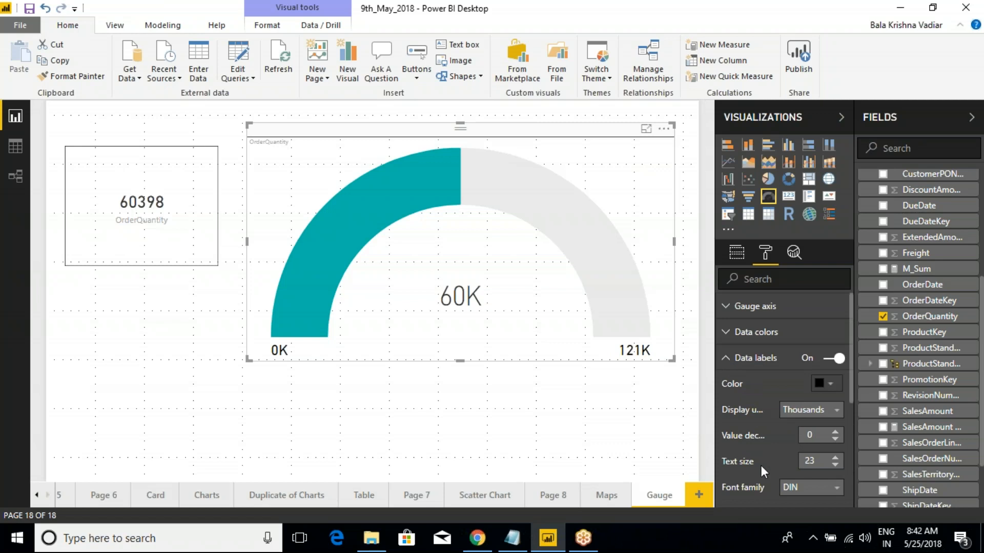
pyautogui.scroll(-3, 762, 468)
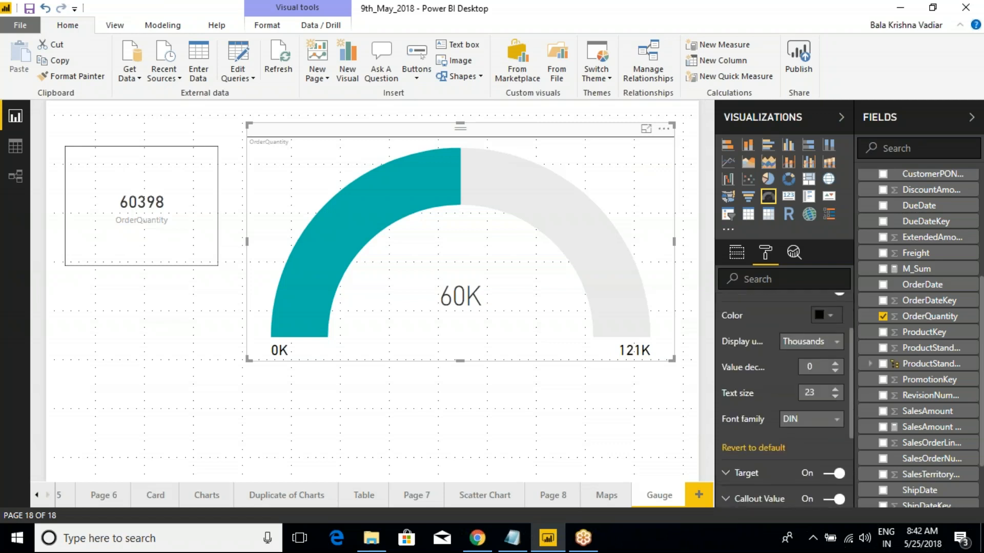
pyautogui.scroll(3, 759, 421)
pyautogui.click(733, 359)
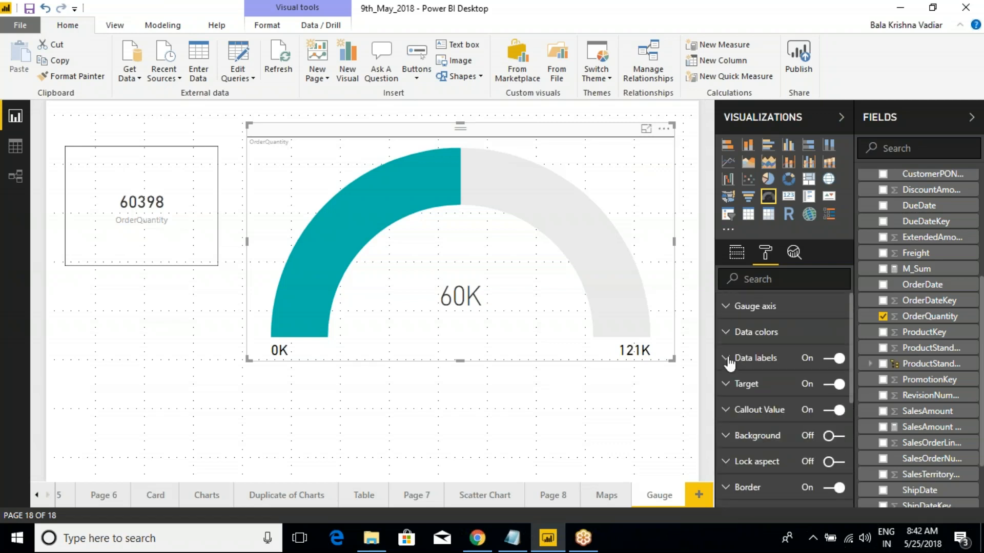
# Examine the gauge's axis and data color settings and return to its field assignments.
pyautogui.click(728, 307)
pyautogui.click(728, 312)
pyautogui.click(728, 333)
pyautogui.click(728, 333)
pyautogui.scroll(-1, 743, 414)
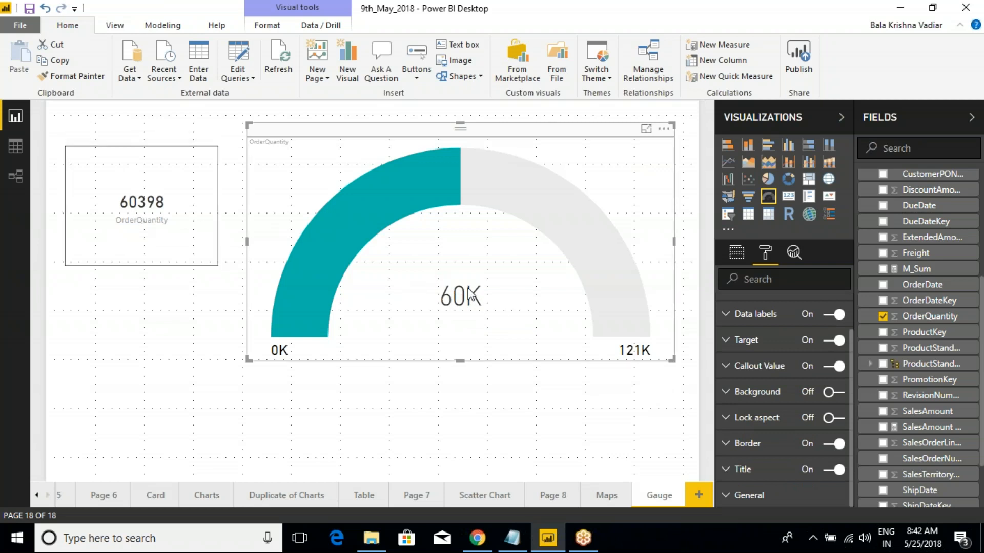
pyautogui.scroll(2, 757, 426)
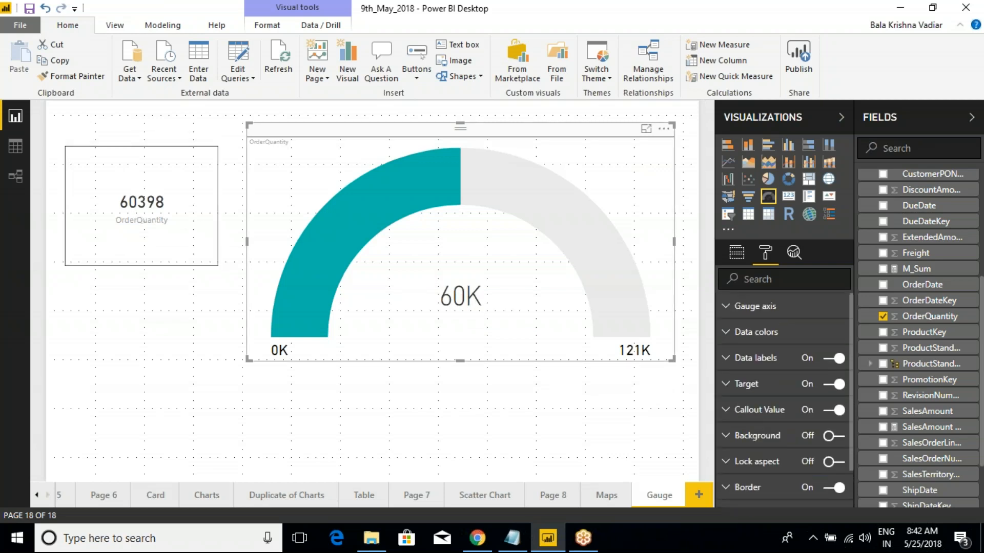
pyautogui.click(364, 380)
pyautogui.click(376, 277)
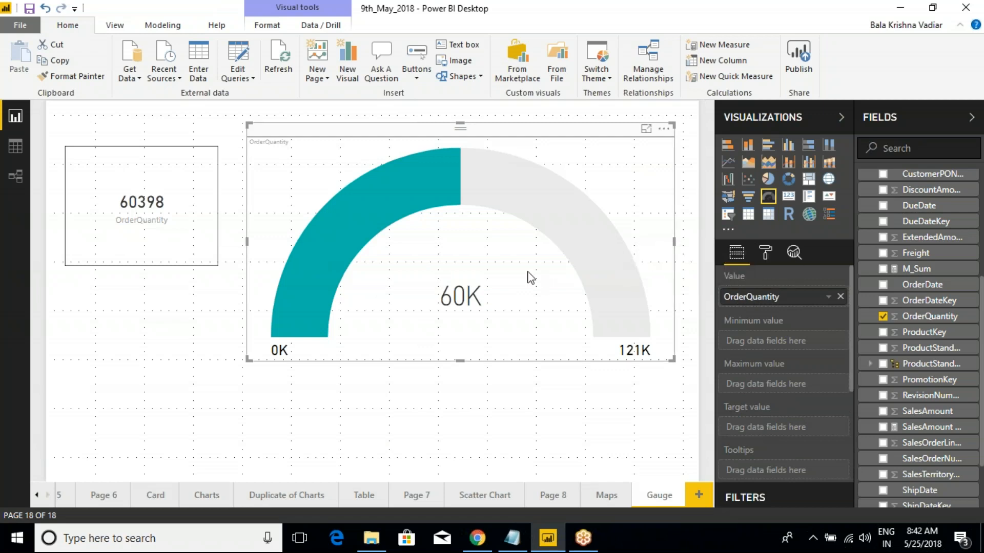
pyautogui.moveTo(460, 186); pyautogui.dragTo(468, 260)
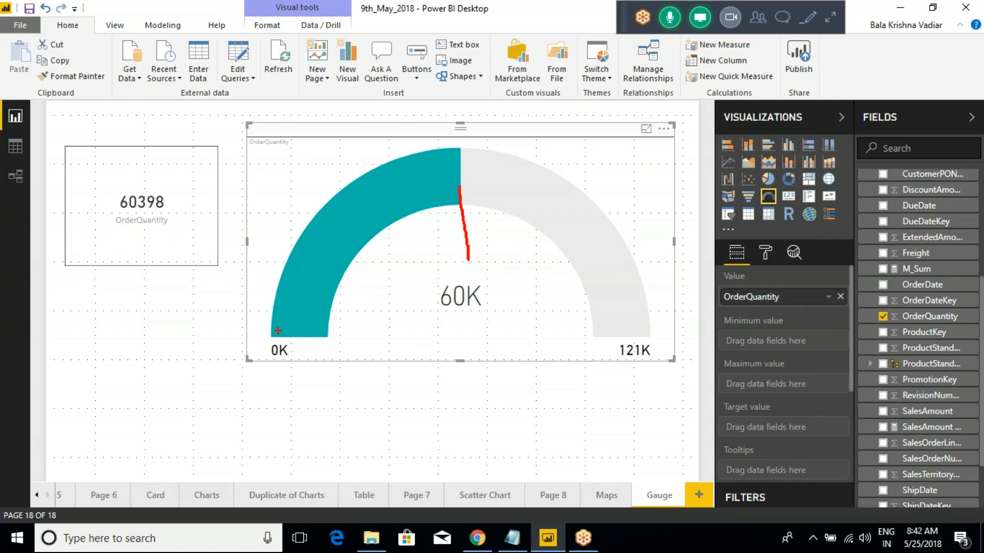
pyautogui.moveTo(272, 335)
pyautogui.mouseDown()
pyautogui.moveTo(306, 243)
pyautogui.moveTo(399, 172)
pyautogui.moveTo(459, 150)
pyautogui.moveTo(333, 297)
pyautogui.moveTo(328, 333)
pyautogui.moveTo(272, 336)
pyautogui.mouseUp()
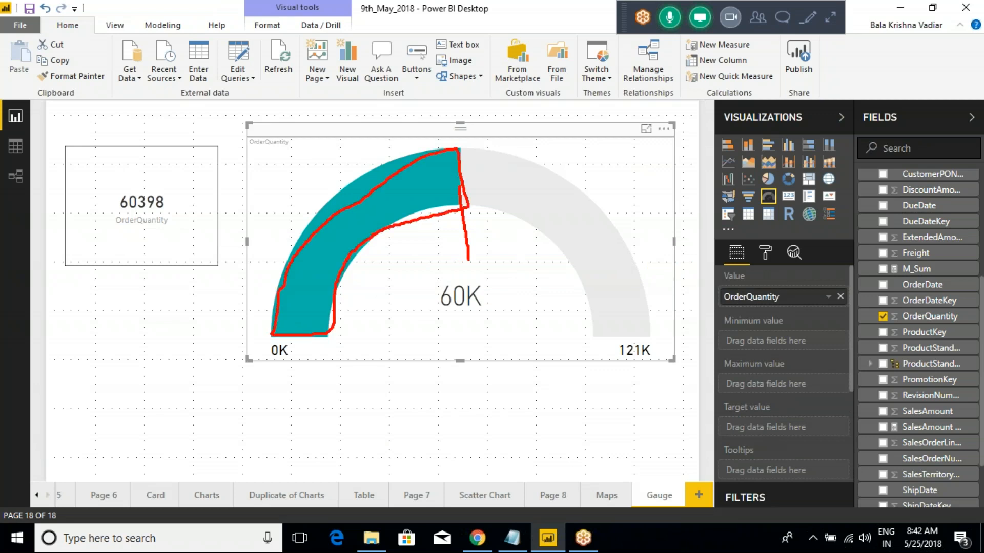
pyautogui.press('Escape')
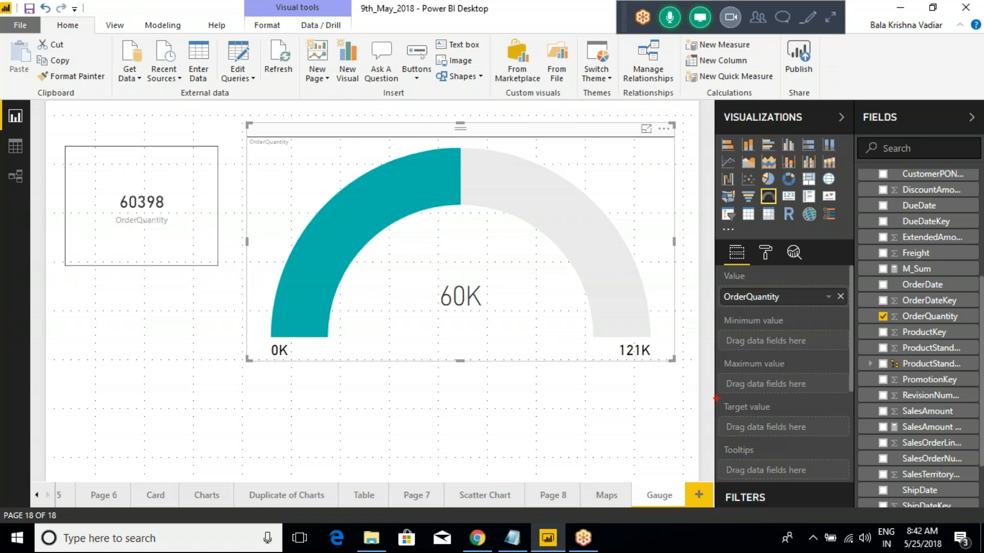
pyautogui.moveTo(712, 391)
pyautogui.mouseDown()
pyautogui.moveTo(788, 437)
pyautogui.moveTo(841, 435)
pyautogui.mouseUp()
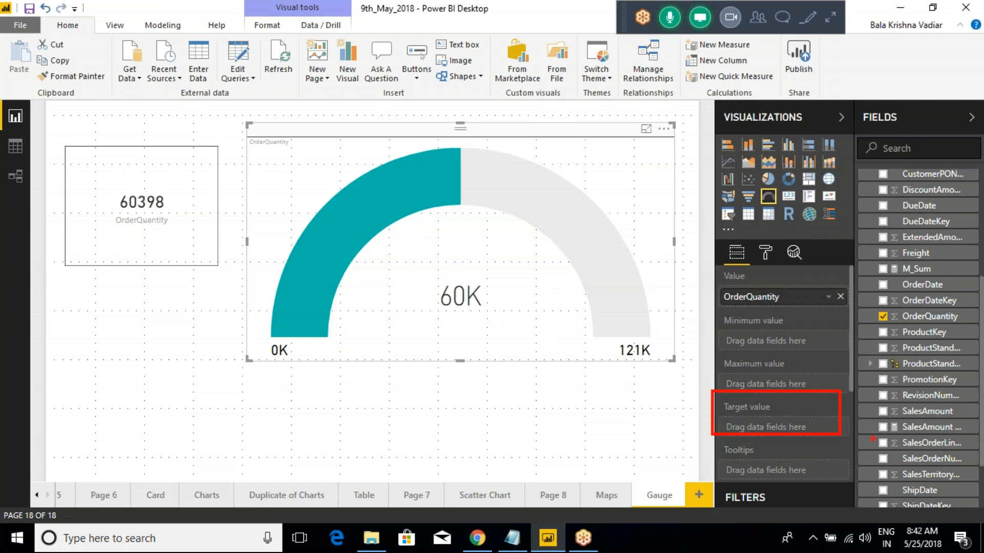
pyautogui.moveTo(956, 355)
pyautogui.mouseDown()
pyautogui.moveTo(893, 364)
pyautogui.moveTo(976, 360)
pyautogui.moveTo(801, 399)
pyautogui.mouseUp()
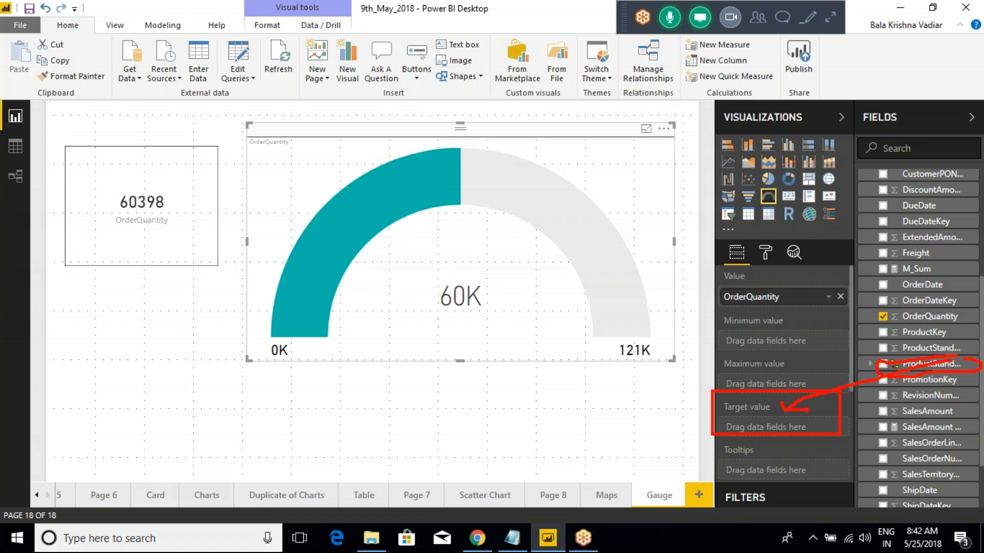
pyautogui.press('Escape')
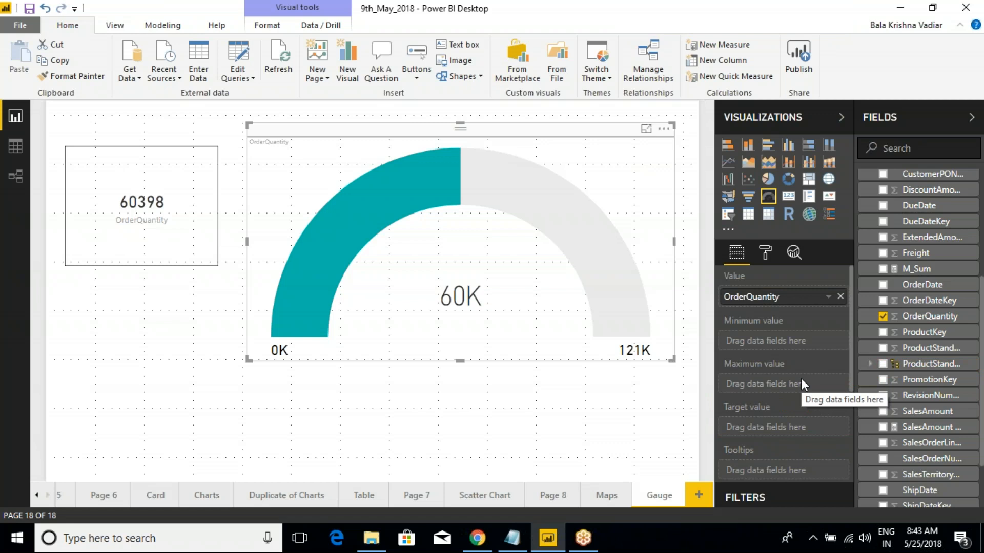
pyautogui.hotkey('ctrl', '2')
pyautogui.moveTo(543, 199)
pyautogui.mouseDown()
pyautogui.moveTo(519, 302)
pyautogui.moveTo(548, 297)
pyautogui.mouseUp()
pyautogui.click(564, 285)
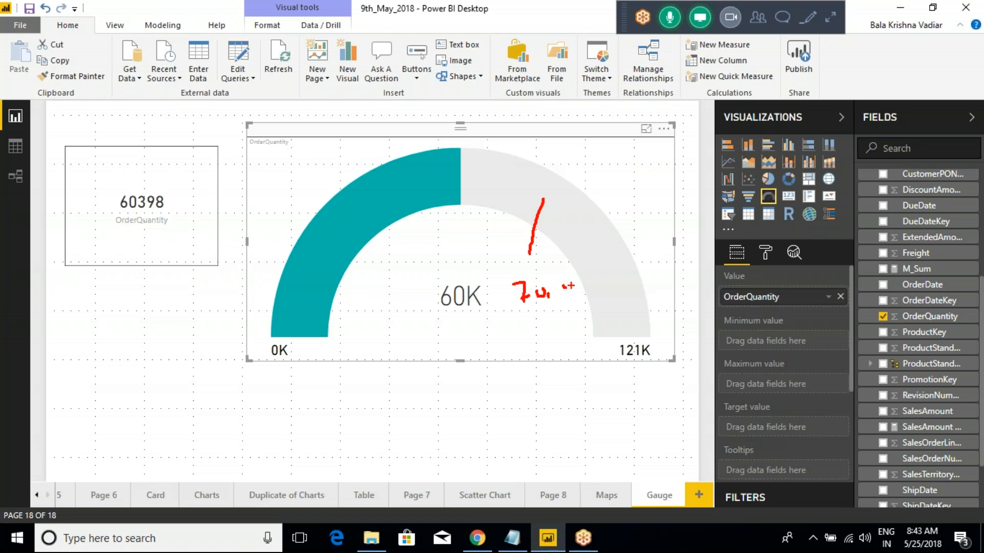
pyautogui.moveTo(626, 339)
pyautogui.mouseDown()
pyautogui.moveTo(593, 349)
pyautogui.moveTo(688, 381)
pyautogui.moveTo(635, 347)
pyautogui.moveTo(630, 389)
pyautogui.mouseUp()
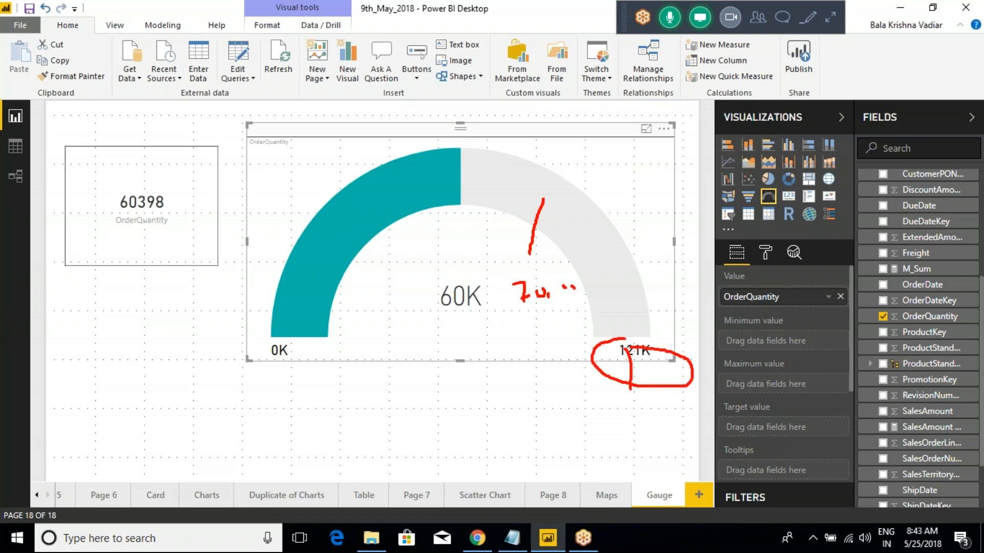
pyautogui.press('Escape')
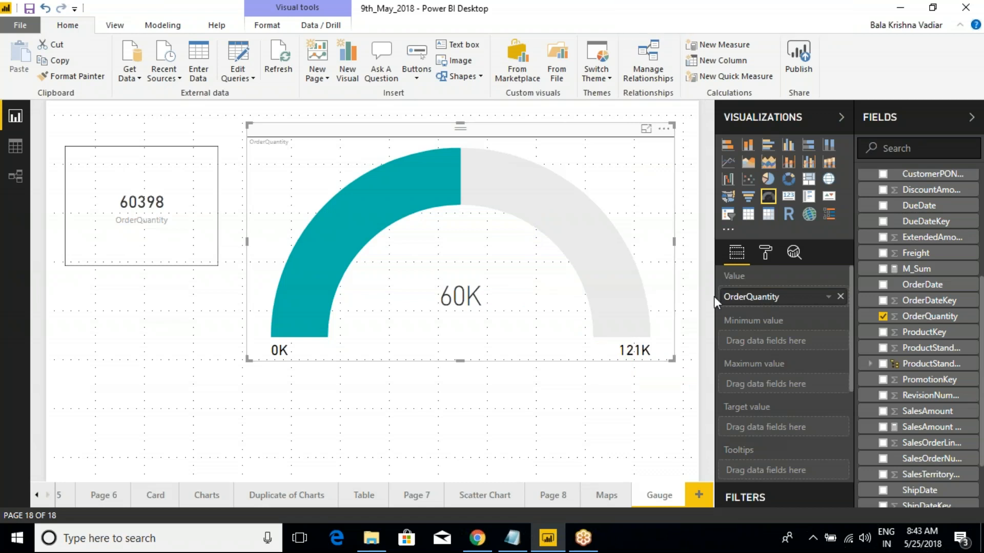
# Examine the Min, Max and Target settings of the gauge axis.
pyautogui.click(766, 253)
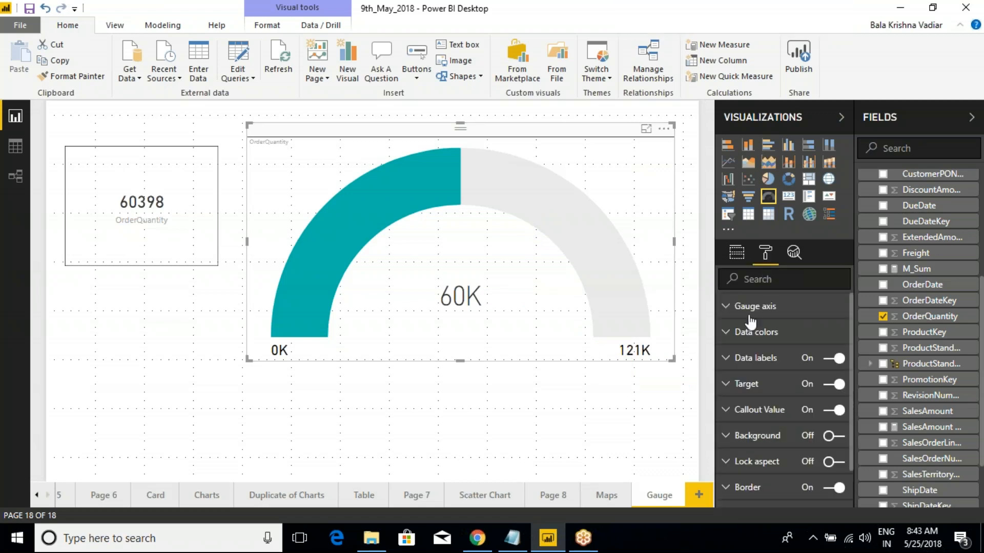
pyautogui.click(727, 307)
pyautogui.hotkey('ctrl', '2')
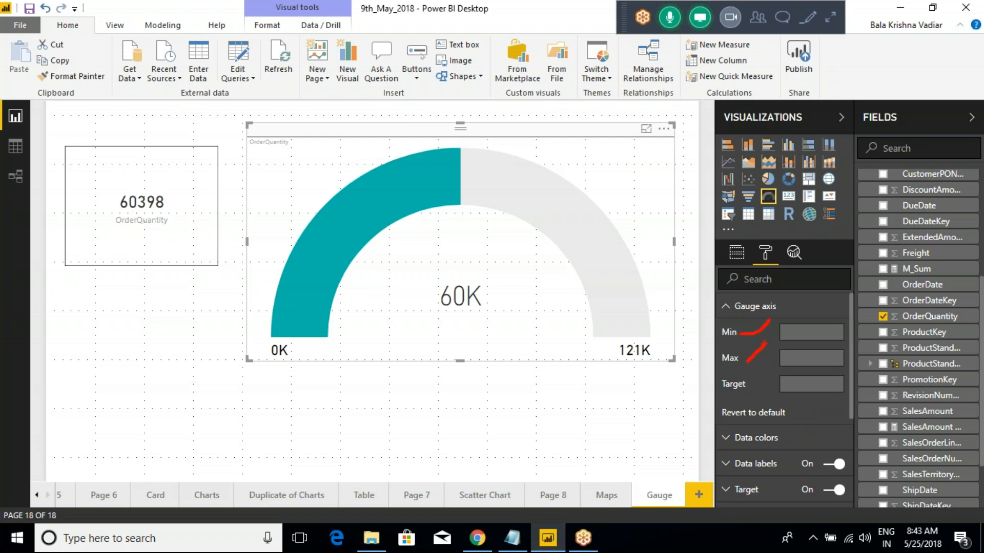
pyautogui.moveTo(778, 319); pyautogui.dragTo(843, 395)
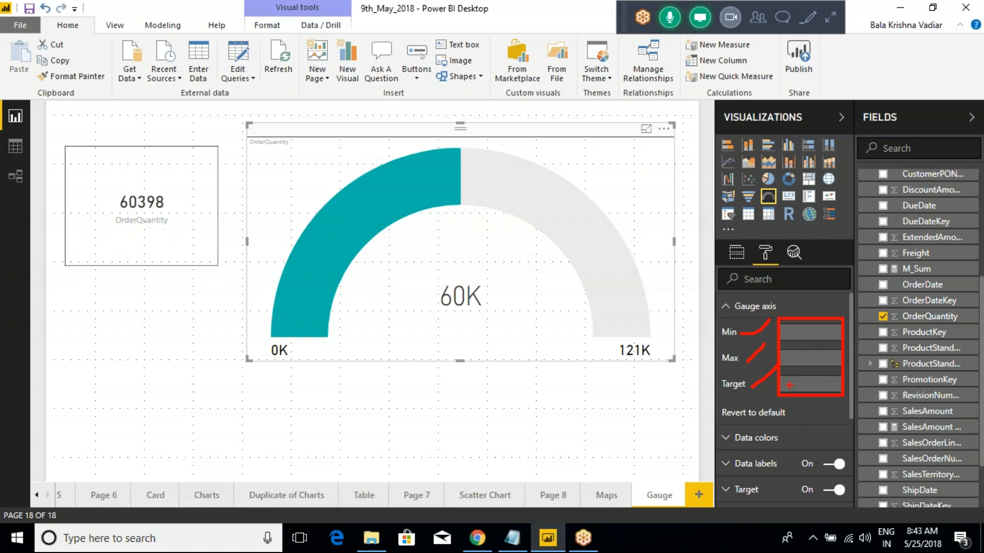
pyautogui.moveTo(738, 377); pyautogui.dragTo(736, 393)
pyautogui.press('Escape')
# Assign the TaxAmt field as the gauge's target value.
pyautogui.click(736, 252)
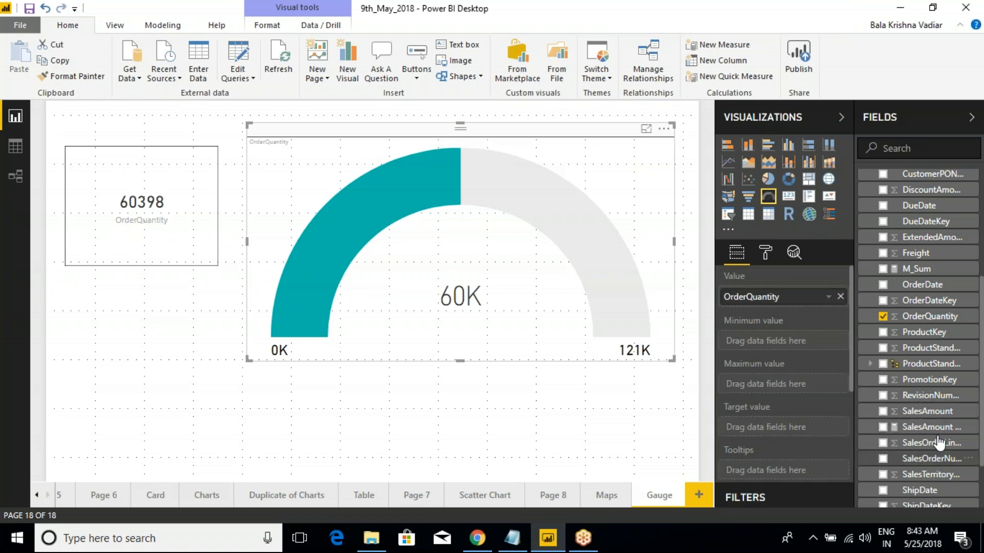
pyautogui.scroll(-1, 925, 398)
pyautogui.scroll(-1, 925, 398)
pyautogui.moveTo(917, 450); pyautogui.dragTo(771, 429)
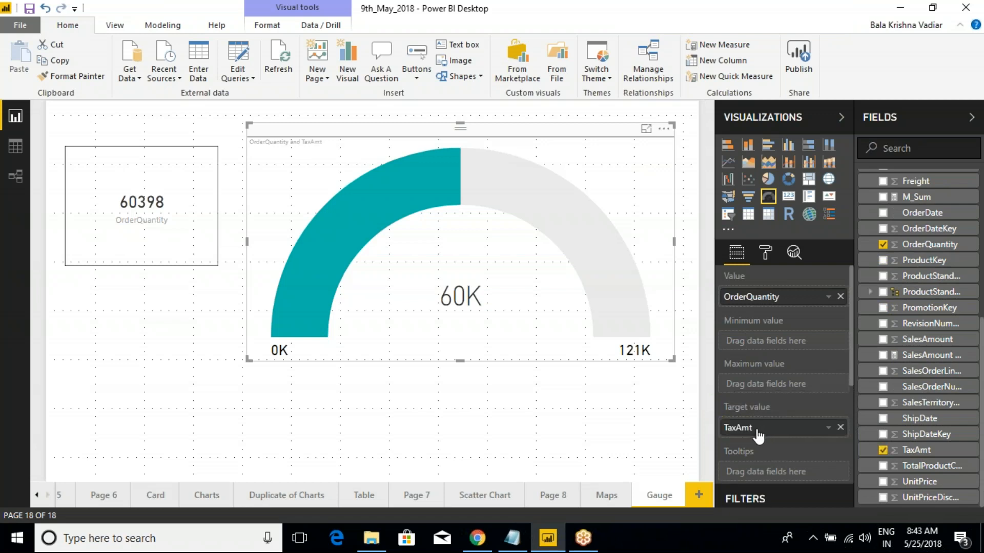
# Compare the gauge axis Min and Max settings with the gauge's field assignments while TaxAmt is the target value.
pyautogui.click(765, 252)
pyautogui.click(728, 306)
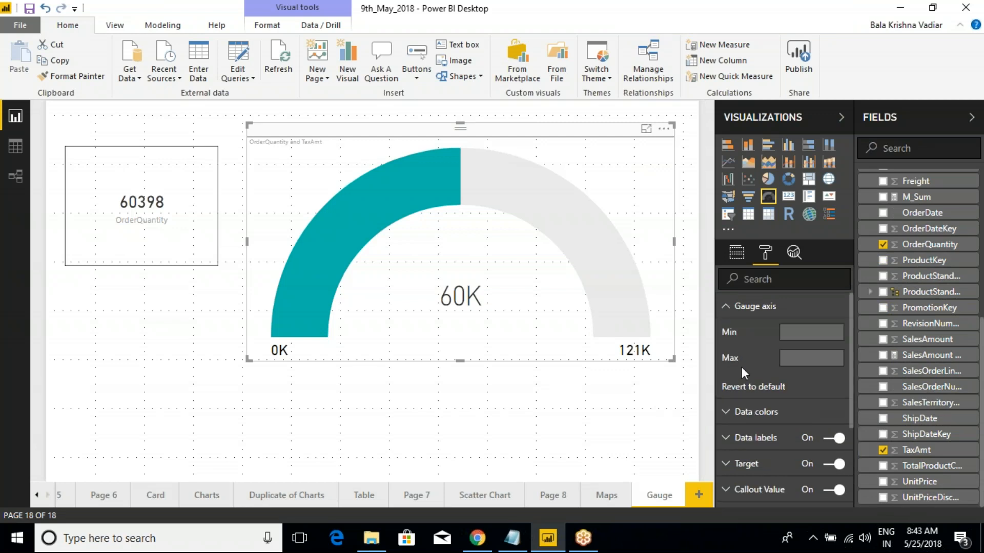
pyautogui.hotkey('ctrl', '2')
pyautogui.moveTo(710, 311); pyautogui.dragTo(844, 378)
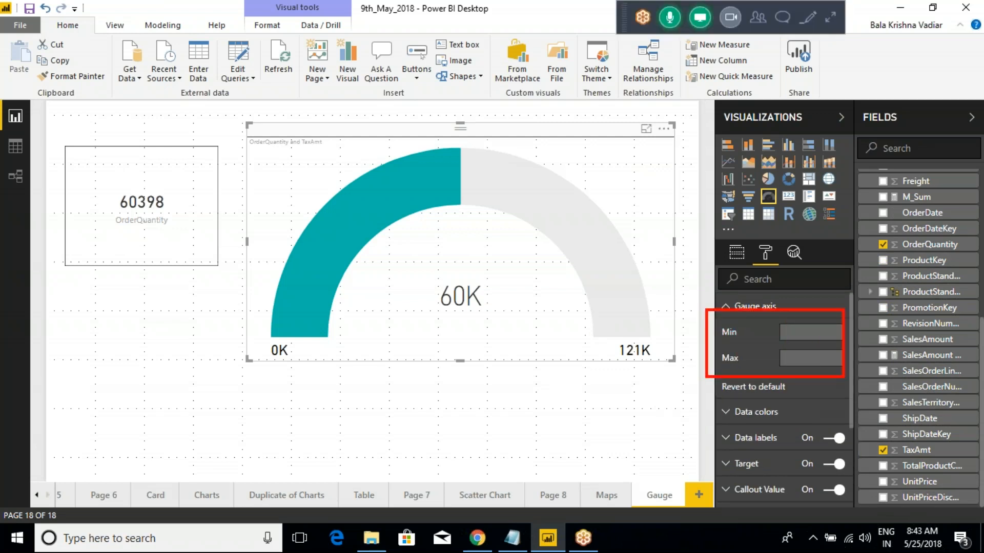
pyautogui.press('Escape')
pyautogui.click(737, 252)
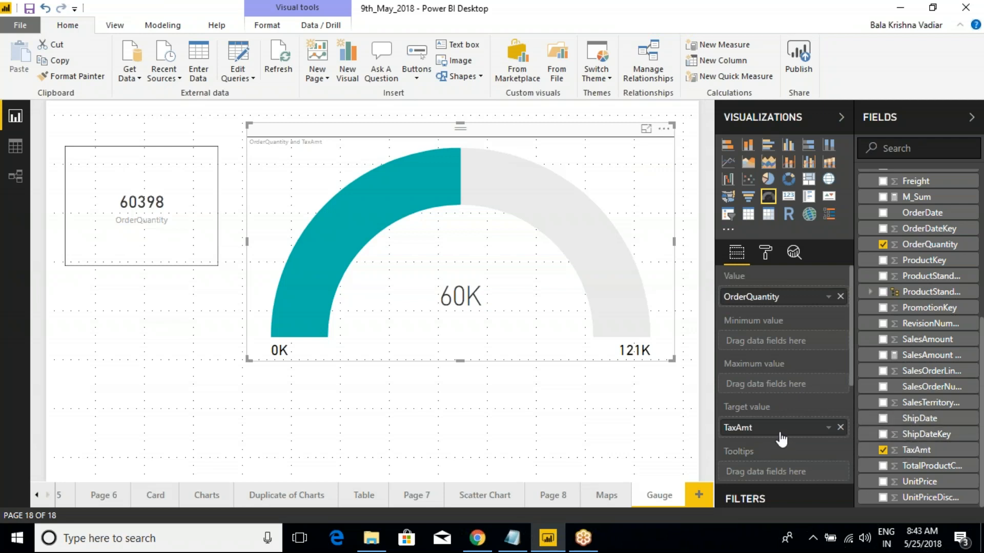
pyautogui.click(765, 253)
pyautogui.click(729, 308)
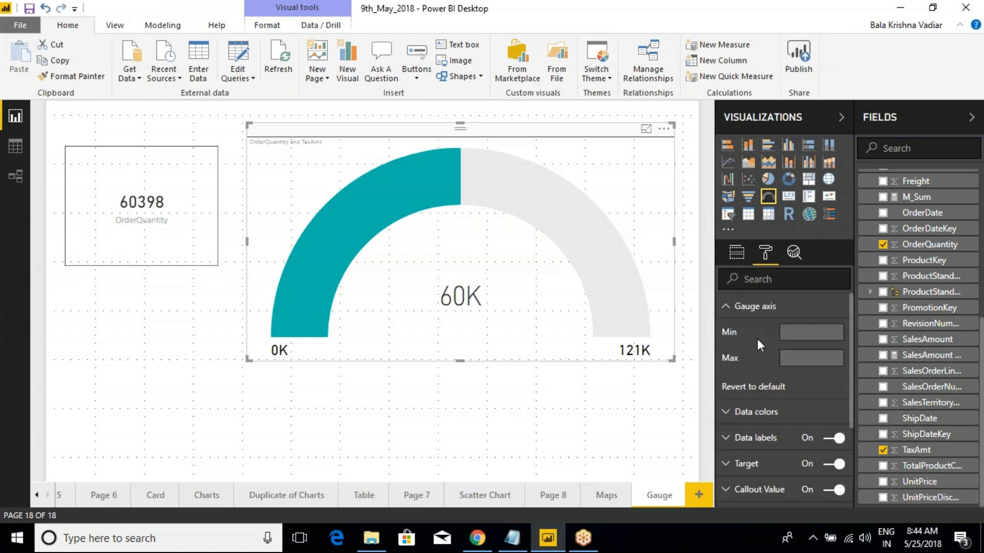
pyautogui.click(736, 252)
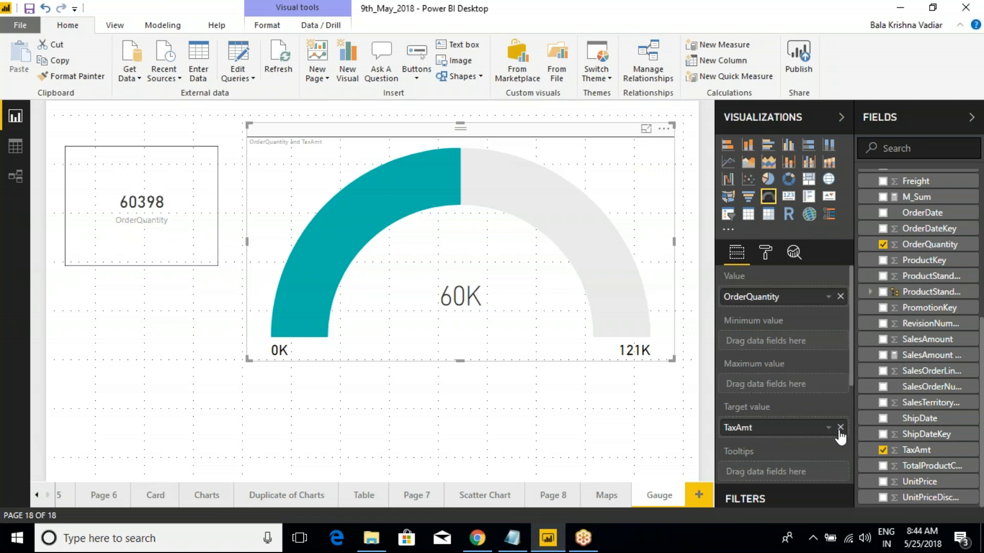
# Move the TaxAmt field from the gauge's target value to its minimum value and examine the gauge axis settings.
pyautogui.moveTo(752, 437); pyautogui.dragTo(762, 352)
pyautogui.click(766, 254)
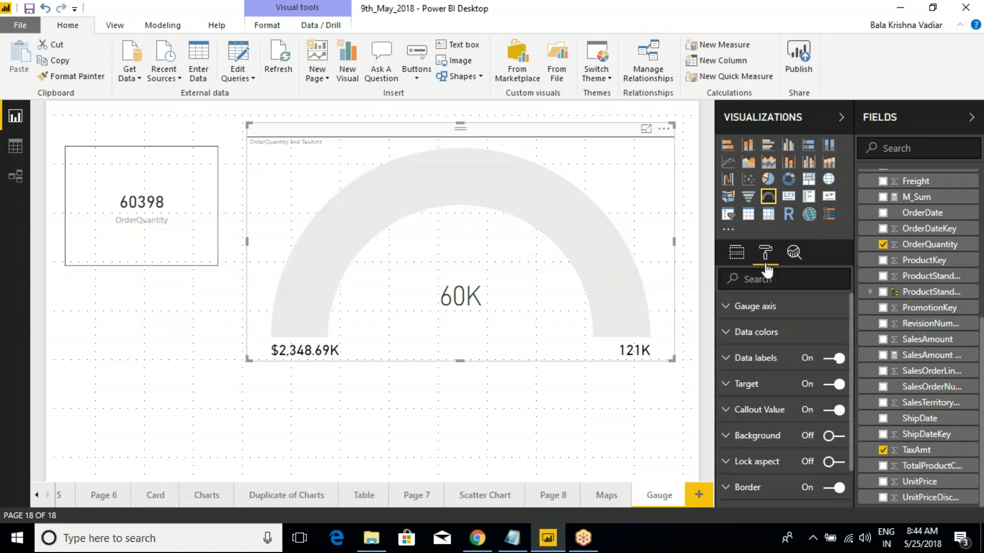
pyautogui.click(732, 310)
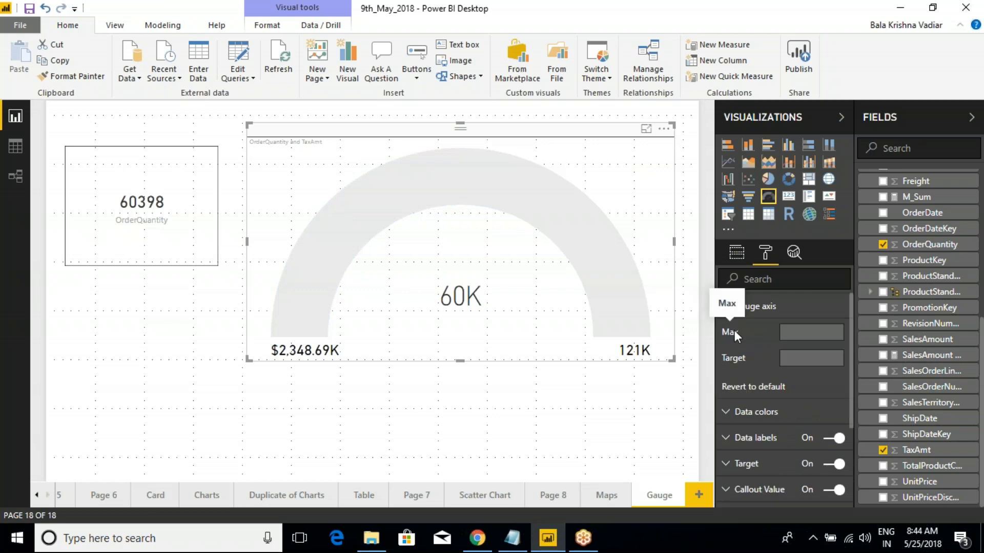
pyautogui.click(737, 253)
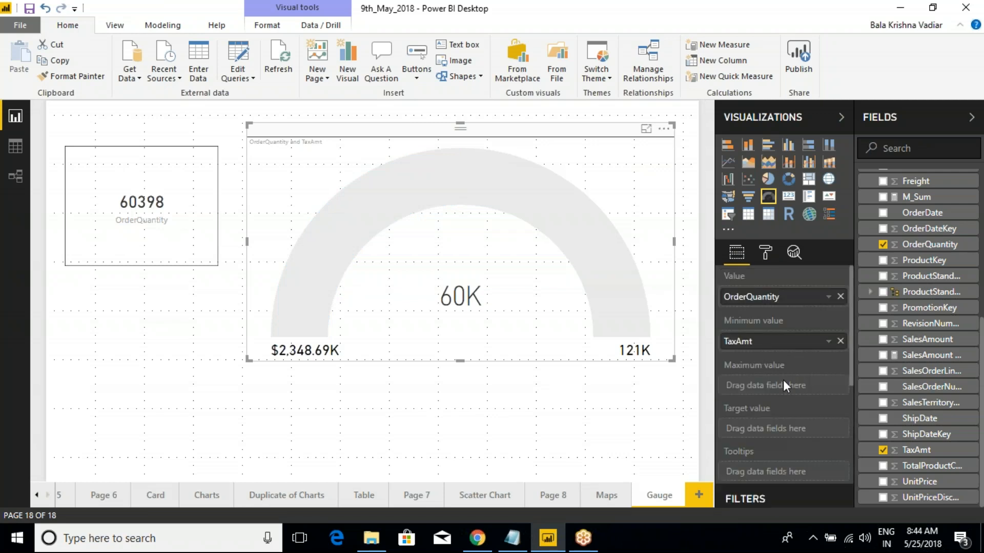
# Remove the TaxAmt field from the gauge's minimum value and review the minimum, maximum and target field assignments.
pyautogui.click(841, 341)
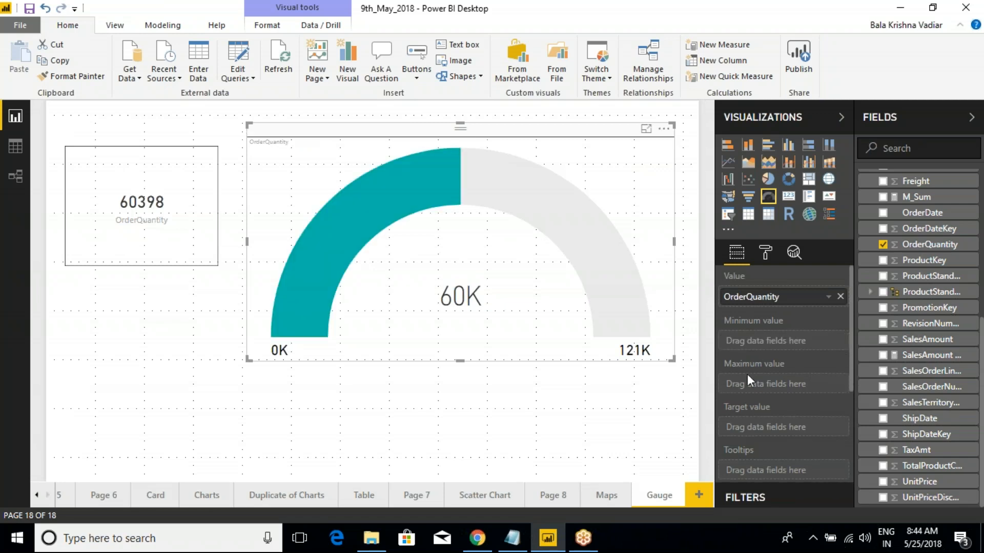
pyautogui.moveTo(707, 311); pyautogui.dragTo(817, 352)
pyautogui.moveTo(708, 351); pyautogui.dragTo(808, 390)
pyautogui.moveTo(709, 396); pyautogui.dragTo(815, 440)
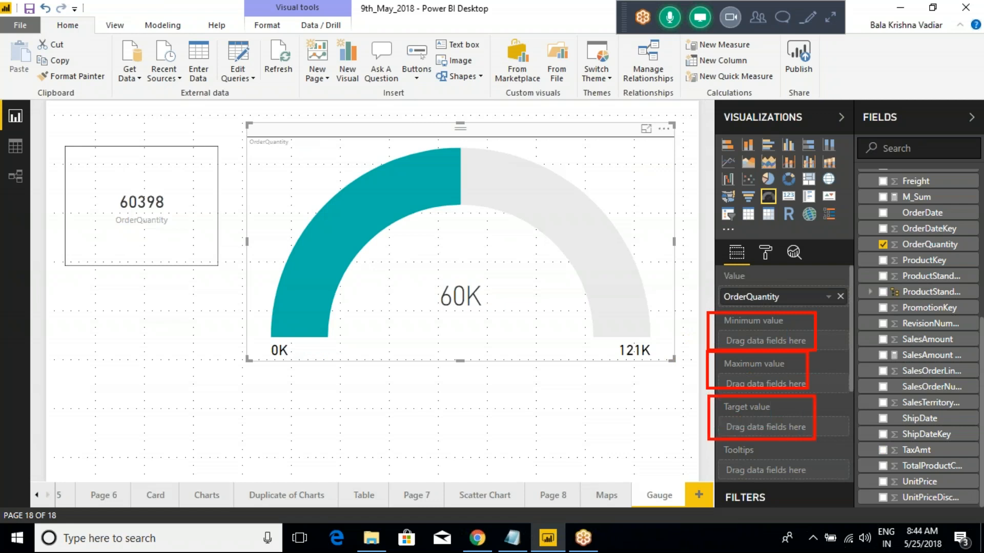
# Set the target in the gauge axis settings to 70000.
pyautogui.click(765, 252)
pyautogui.click(726, 307)
pyautogui.click(815, 384)
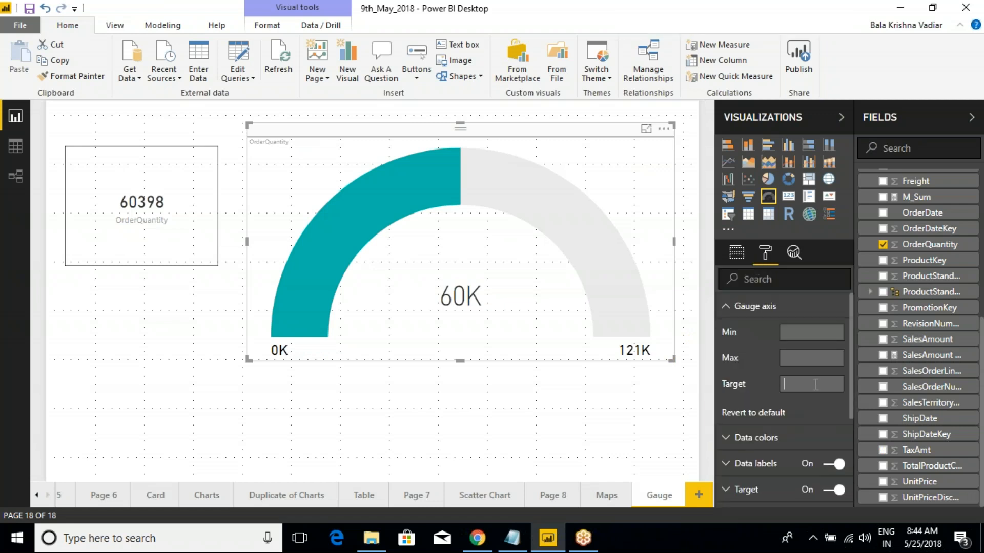
pyautogui.write('70000')
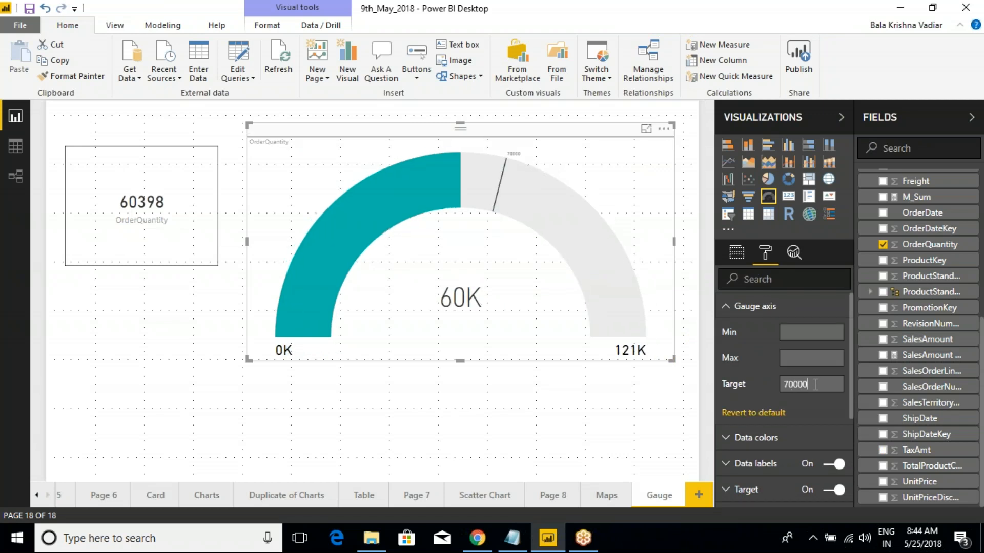
# Examine the gauge's target line, the range beyond it, and the minimum and maximum labels.
pyautogui.hotkey('ctrl', '2')
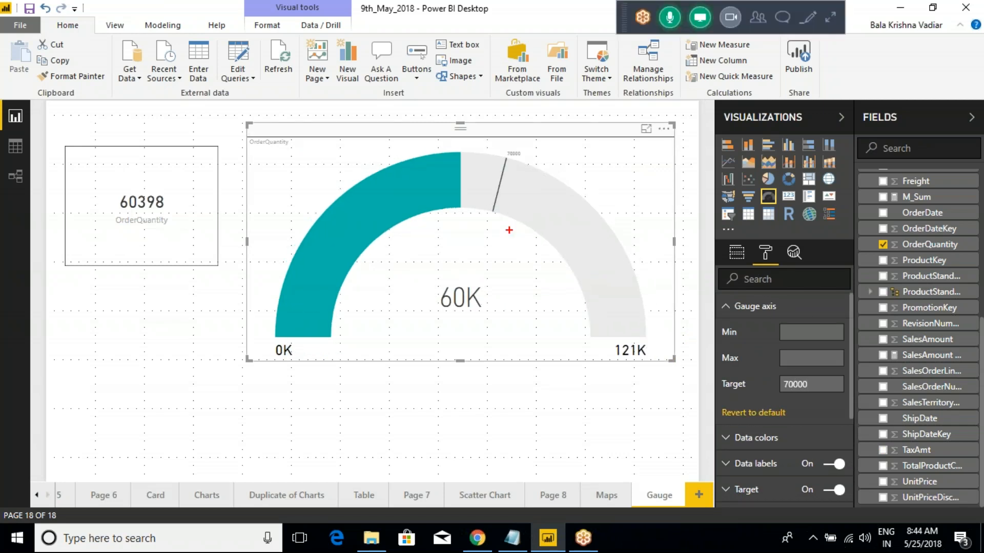
pyautogui.moveTo(492, 214)
pyautogui.mouseDown()
pyautogui.moveTo(485, 251)
pyautogui.moveTo(470, 259)
pyautogui.moveTo(493, 266)
pyautogui.mouseUp()
pyautogui.moveTo(497, 138); pyautogui.dragTo(551, 137)
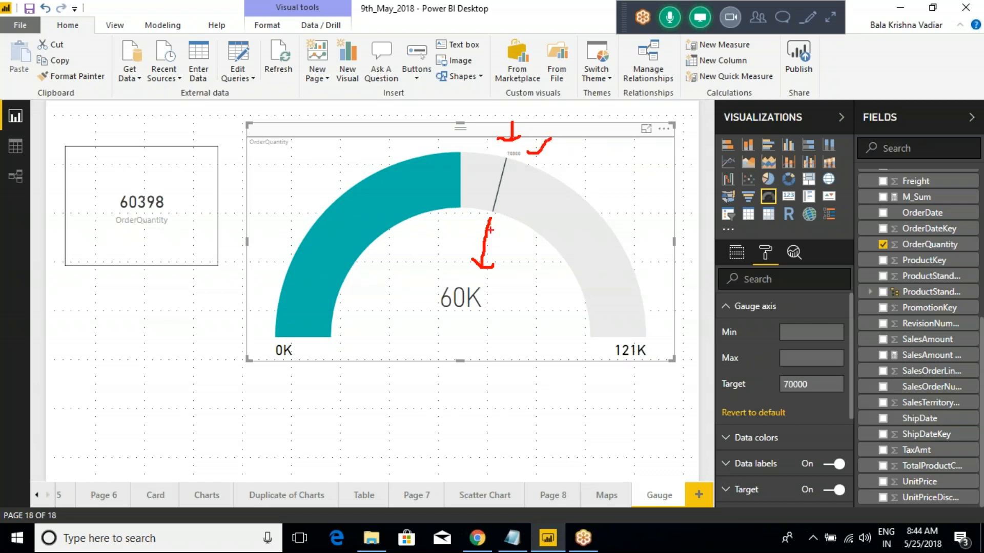
pyautogui.moveTo(456, 210)
pyautogui.mouseDown()
pyautogui.moveTo(455, 229)
pyautogui.moveTo(483, 228)
pyautogui.mouseUp()
pyautogui.moveTo(538, 185)
pyautogui.mouseDown()
pyautogui.moveTo(604, 269)
pyautogui.moveTo(618, 321)
pyautogui.moveTo(528, 208)
pyautogui.mouseUp()
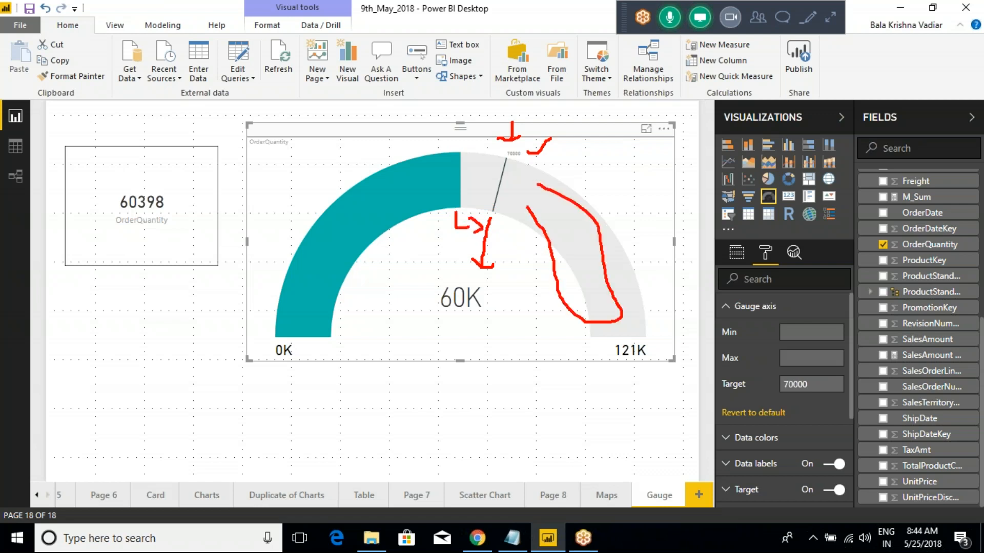
pyautogui.moveTo(626, 331)
pyautogui.mouseDown()
pyautogui.moveTo(598, 342)
pyautogui.moveTo(666, 376)
pyautogui.moveTo(626, 333)
pyautogui.moveTo(660, 314)
pyautogui.moveTo(676, 331)
pyautogui.moveTo(693, 309)
pyautogui.mouseUp()
pyautogui.moveTo(293, 363); pyautogui.dragTo(334, 377)
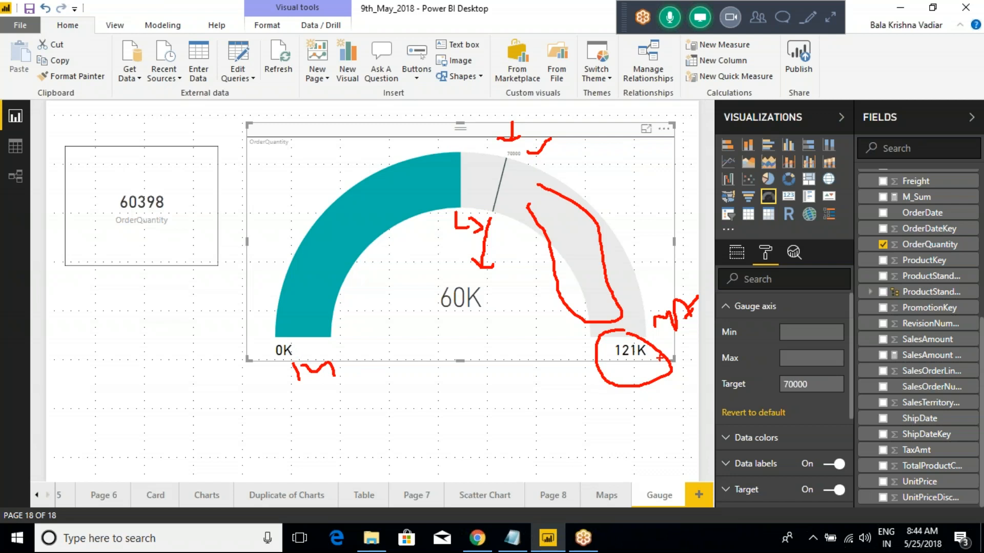
pyautogui.press('Escape')
# Set the maximum in the gauge axis settings to 80000.
pyautogui.click(797, 359)
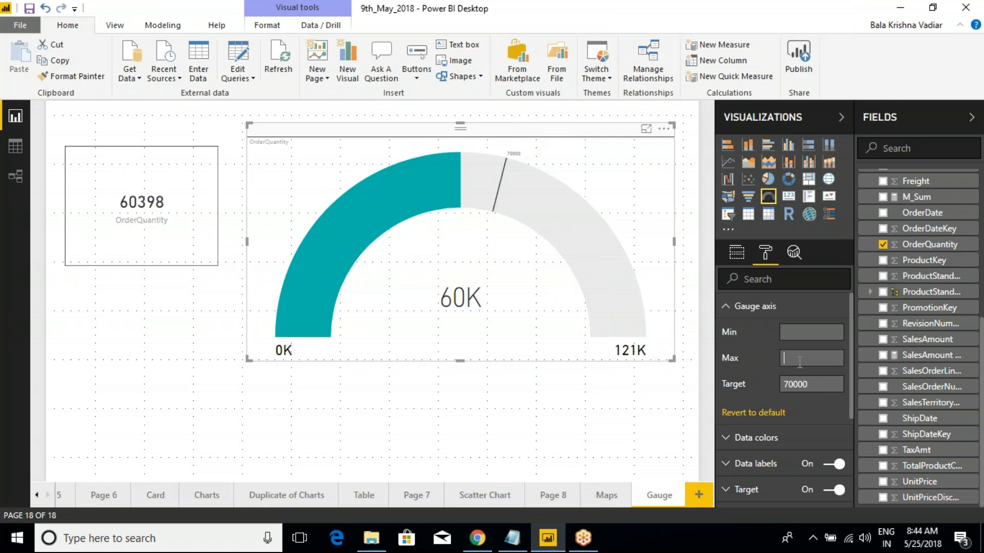
pyautogui.write('80000')
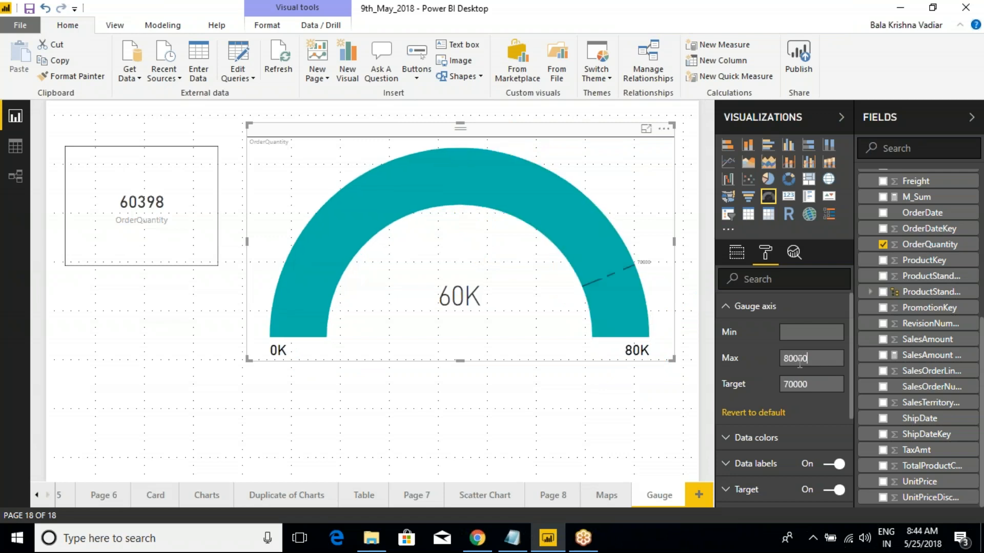
# Examine how the 80000 maximum positions the gauge's end labels, target line and filled portion.
pyautogui.hotkey('ctrl', '2')
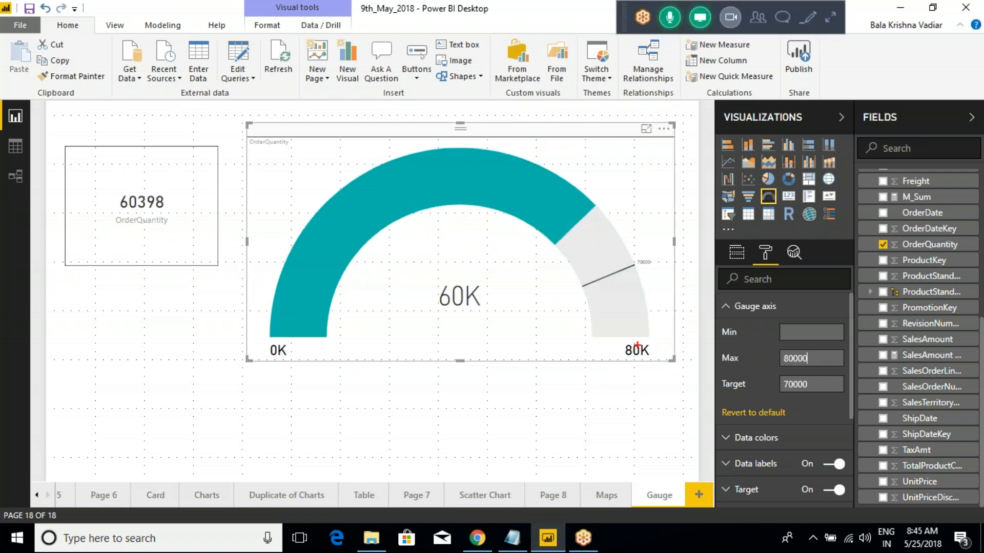
pyautogui.moveTo(585, 336)
pyautogui.mouseDown()
pyautogui.moveTo(683, 339)
pyautogui.moveTo(674, 356)
pyautogui.mouseUp()
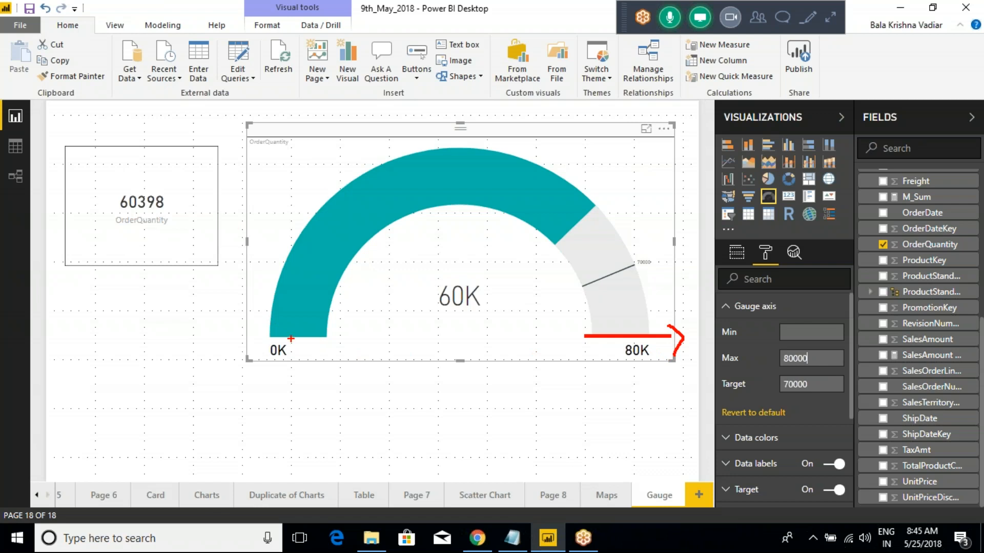
pyautogui.moveTo(261, 346); pyautogui.dragTo(319, 342)
pyautogui.moveTo(633, 344)
pyautogui.mouseDown()
pyautogui.moveTo(658, 367)
pyautogui.moveTo(647, 349)
pyautogui.mouseUp()
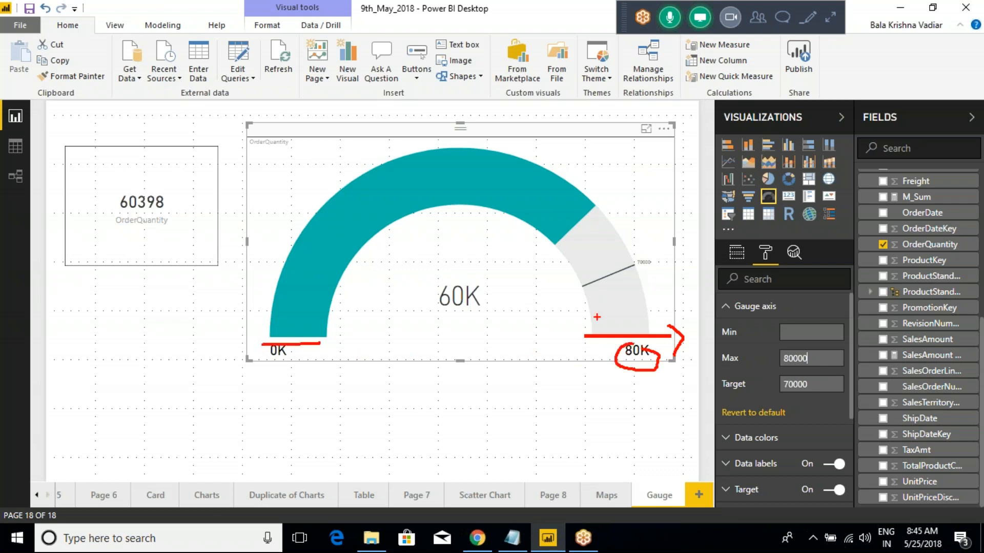
pyautogui.moveTo(567, 289); pyautogui.dragTo(491, 315)
pyautogui.moveTo(555, 281); pyautogui.dragTo(570, 317)
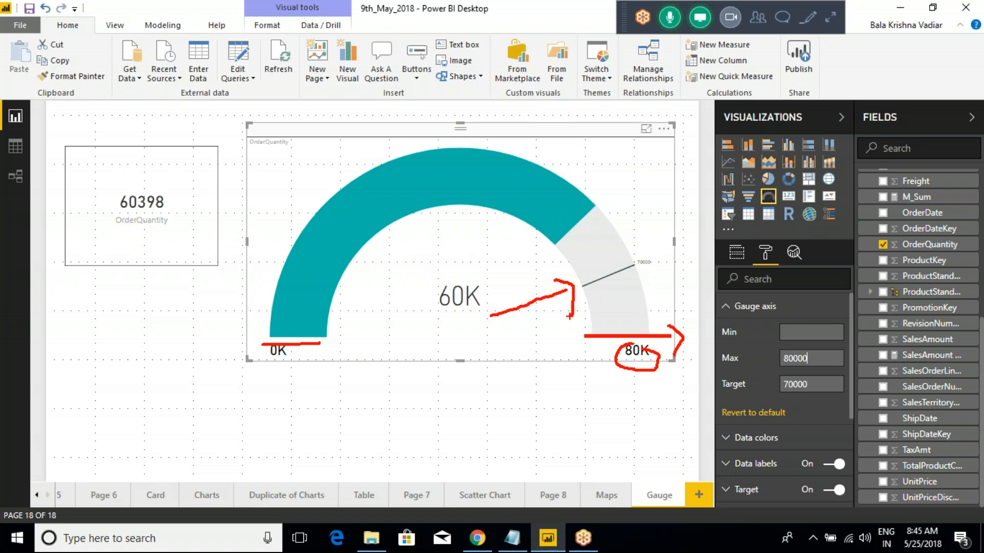
pyautogui.moveTo(533, 233)
pyautogui.mouseDown()
pyautogui.moveTo(588, 283)
pyautogui.moveTo(618, 285)
pyautogui.moveTo(619, 271)
pyautogui.mouseUp()
pyautogui.hotkey('ctrl', 'z')
pyautogui.moveTo(595, 214)
pyautogui.mouseDown()
pyautogui.moveTo(623, 248)
pyautogui.moveTo(609, 276)
pyautogui.moveTo(583, 283)
pyautogui.moveTo(560, 245)
pyautogui.moveTo(579, 215)
pyautogui.moveTo(599, 226)
pyautogui.mouseUp()
pyautogui.press('Escape')
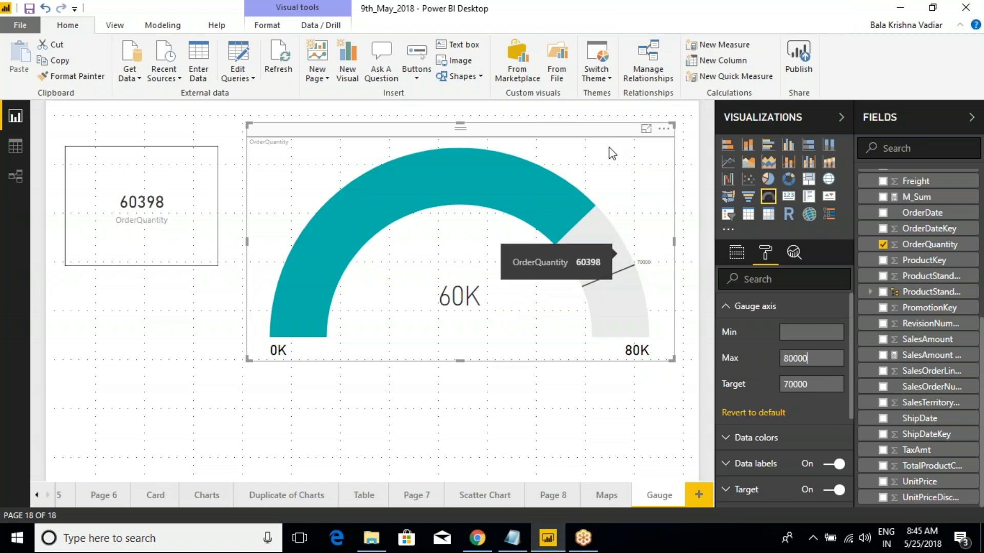
# Review the gauge's field assignments and return to its formatting settings.
pyautogui.click(729, 308)
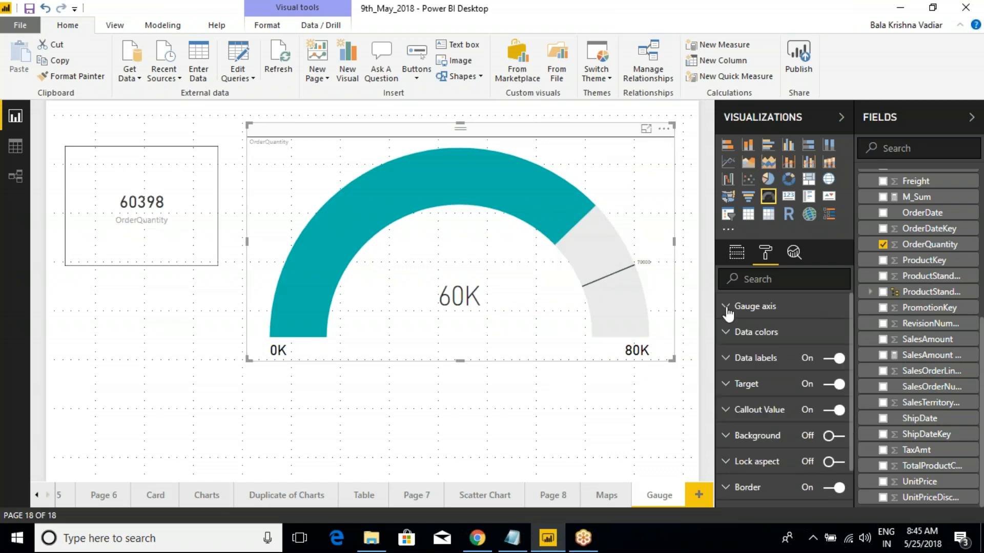
pyautogui.click(733, 260)
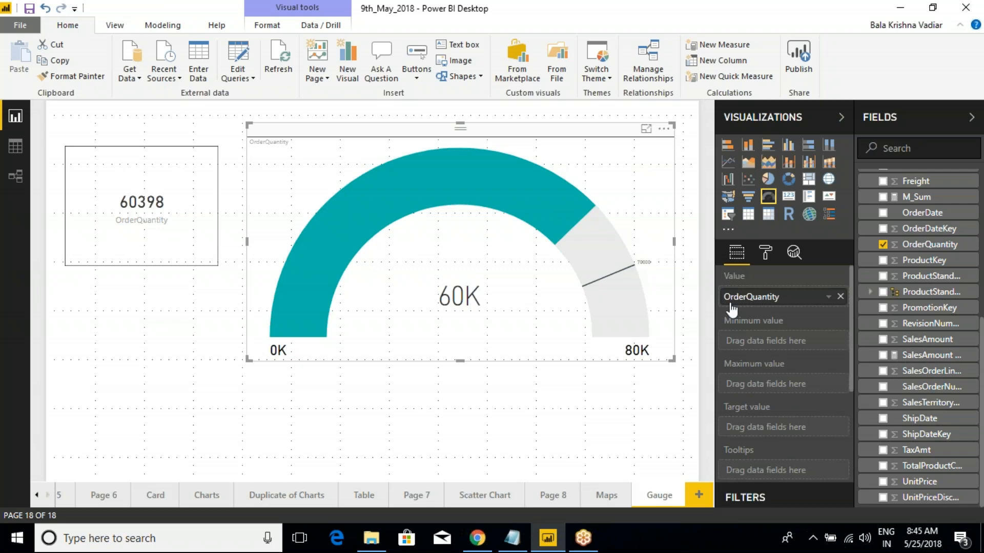
pyautogui.scroll(-3, 743, 380)
pyautogui.scroll(3, 739, 336)
pyautogui.click(764, 253)
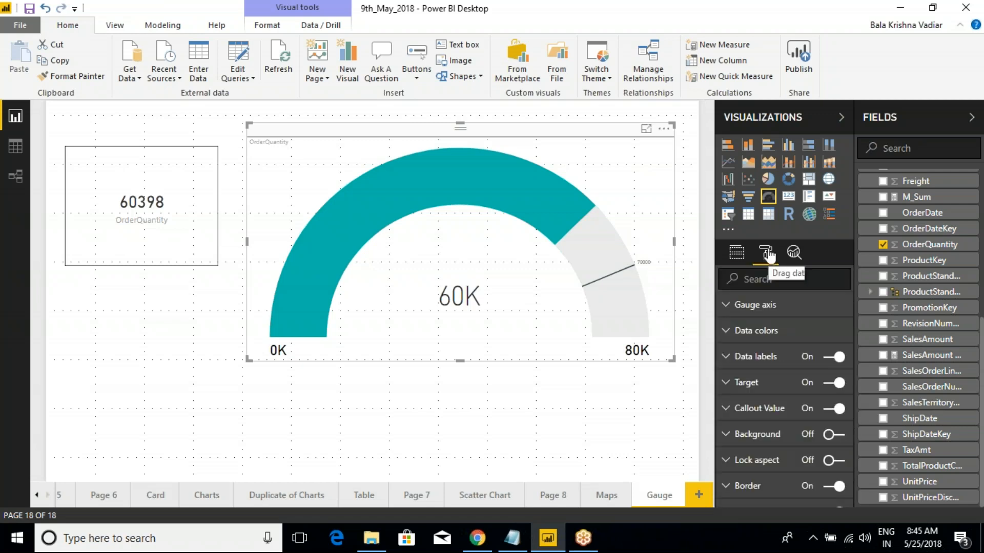
# Try a gauge axis minimum of 10000 and clear the value again.
pyautogui.click(732, 307)
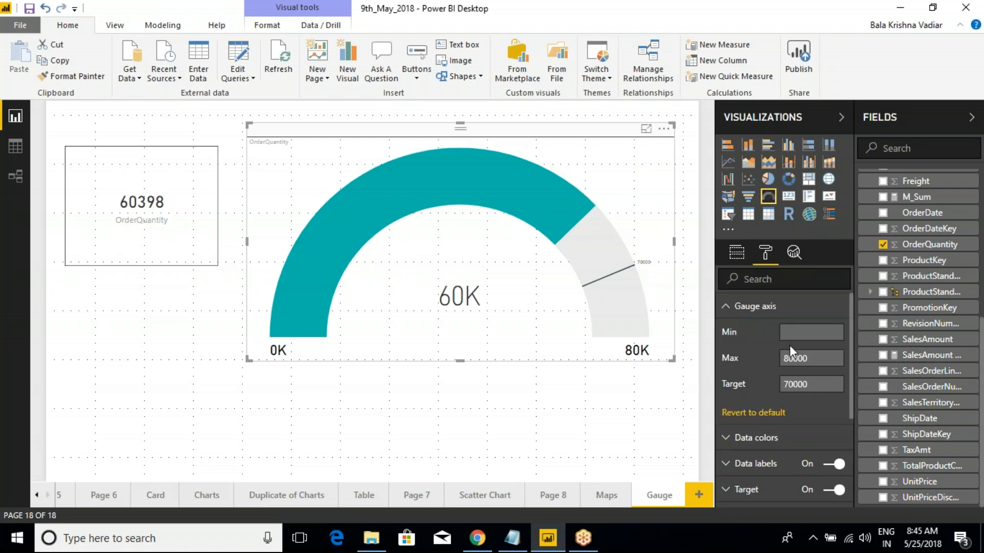
pyautogui.click(794, 334)
pyautogui.write('10000')
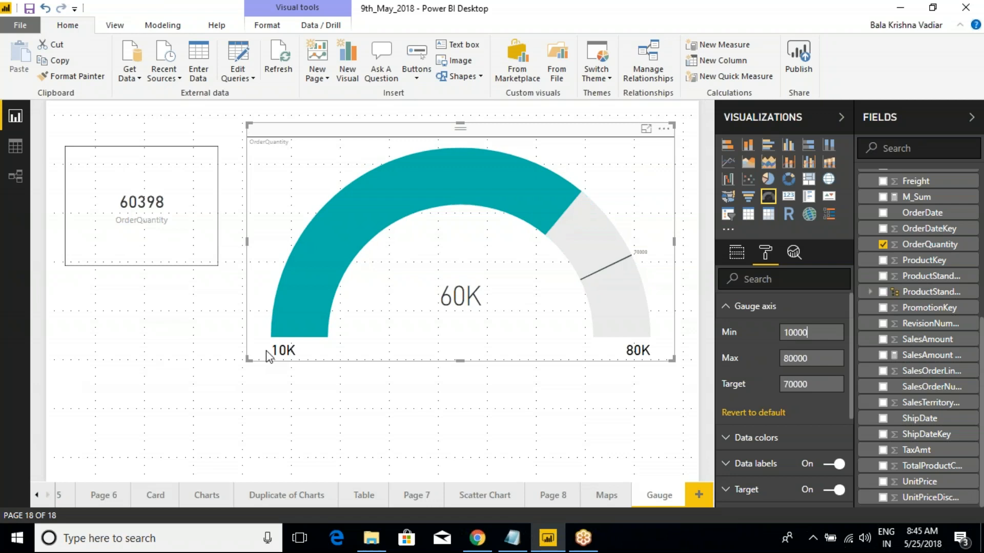
pyautogui.doubleClick(807, 332)
pyautogui.press('BackSpace')
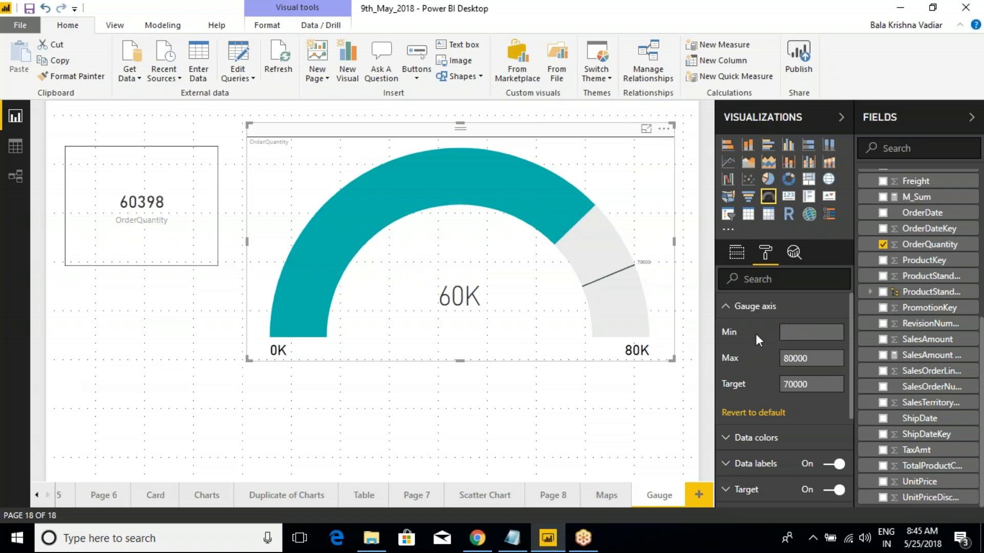
# Change the gauge's target line to a custom red in the data color settings.
pyautogui.click(724, 310)
pyautogui.click(727, 332)
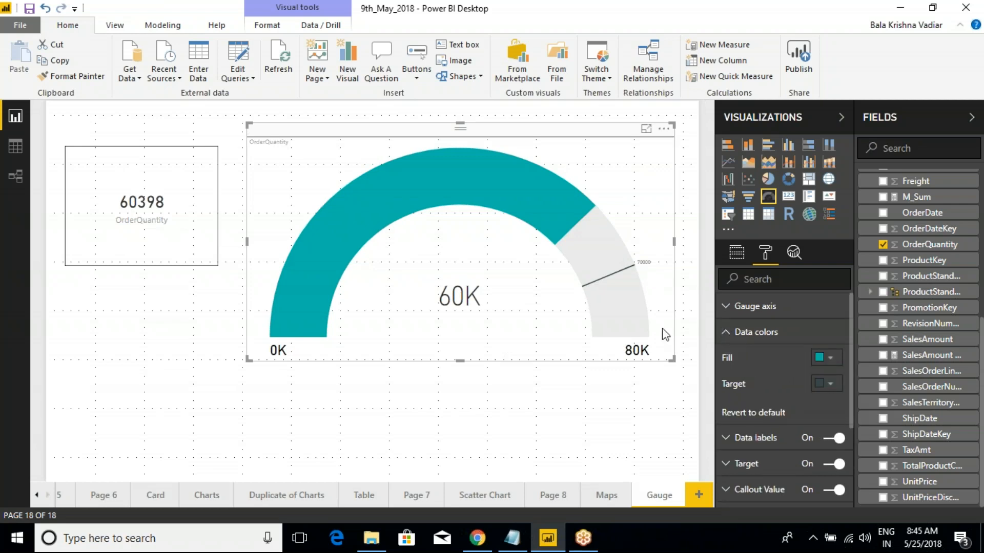
pyautogui.click(830, 385)
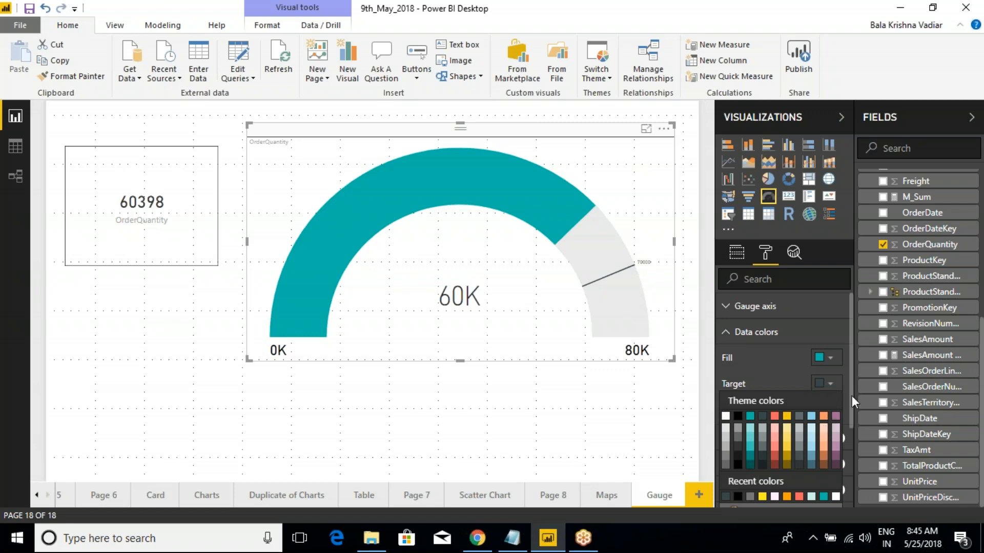
pyautogui.moveTo(851, 395); pyautogui.dragTo(851, 421)
pyautogui.click(830, 344)
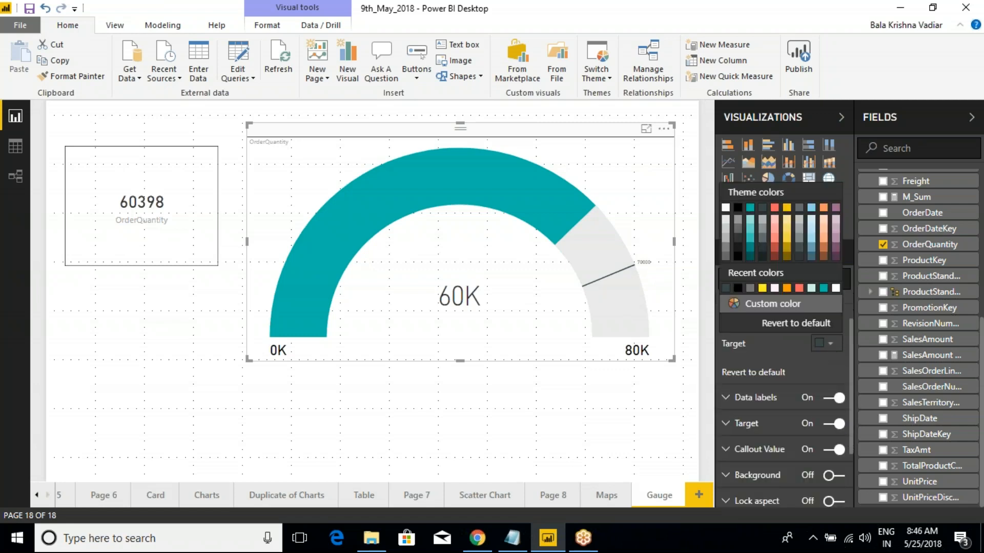
pyautogui.click(777, 306)
pyautogui.click(733, 251)
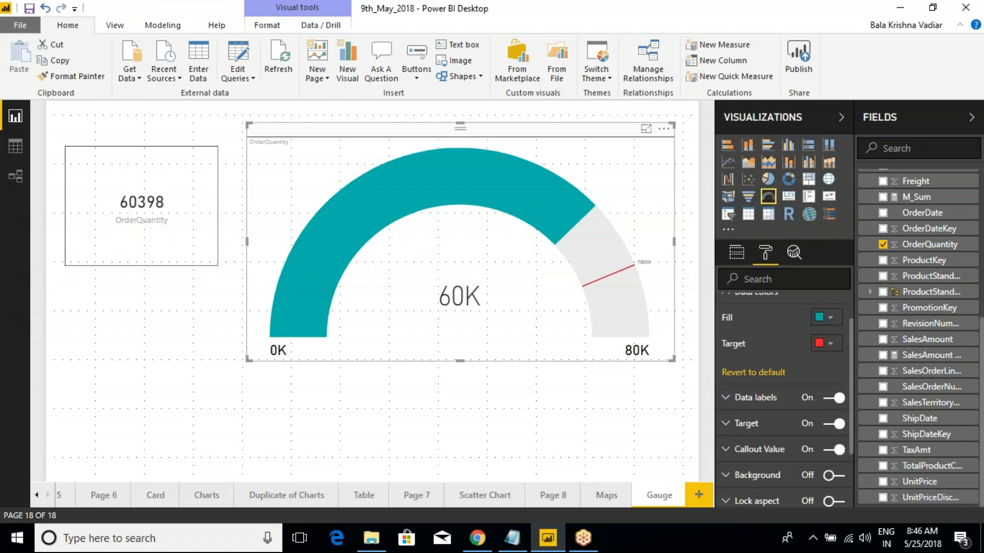
# Try hiding the gauge's data labels and show them again.
pyautogui.scroll(2, 792, 330)
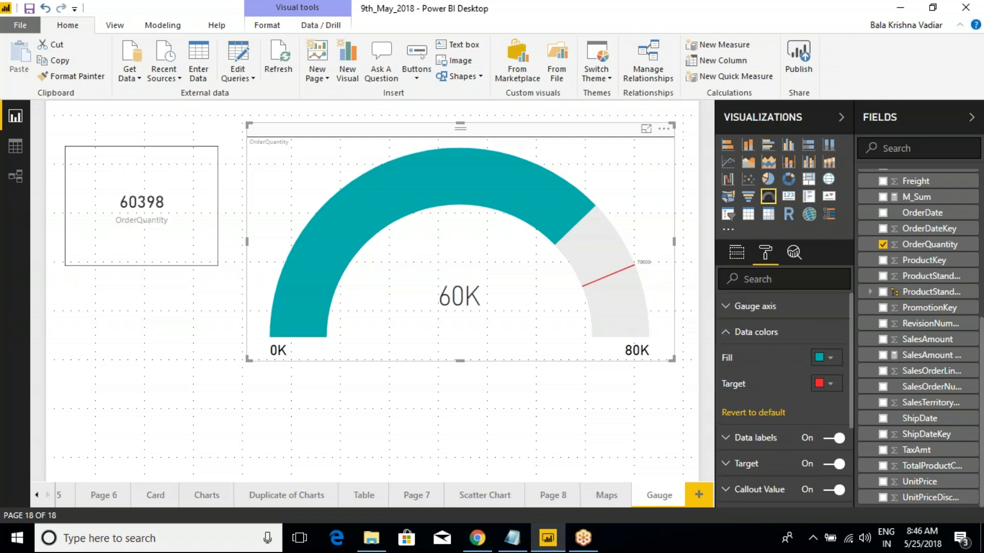
pyautogui.click(727, 333)
pyautogui.click(728, 361)
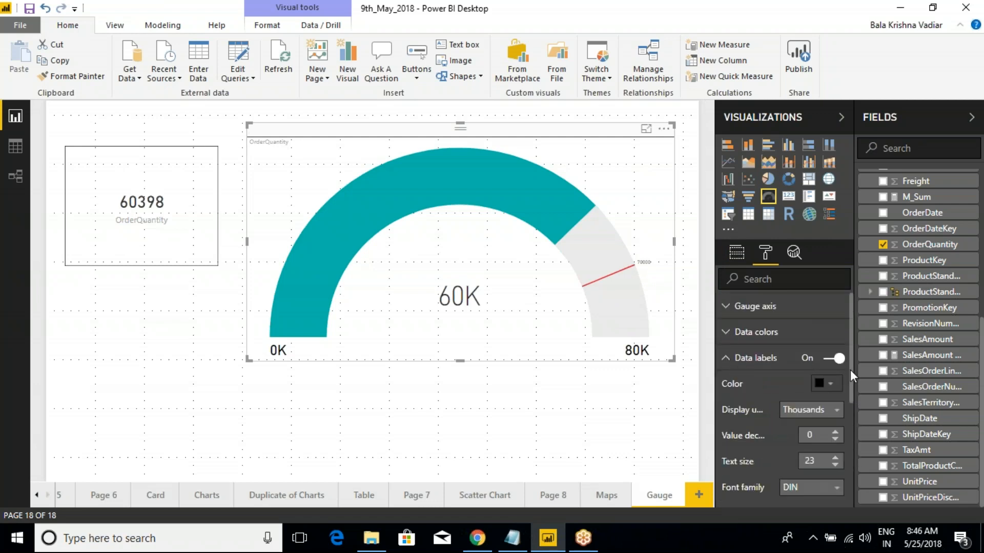
pyautogui.click(832, 360)
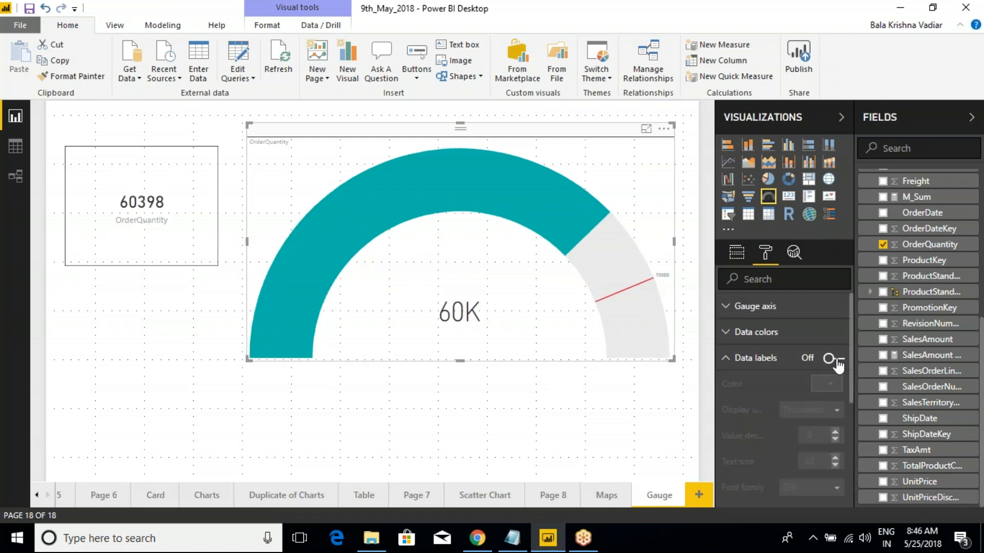
pyautogui.click(837, 360)
pyautogui.click(837, 360)
pyautogui.click(837, 360)
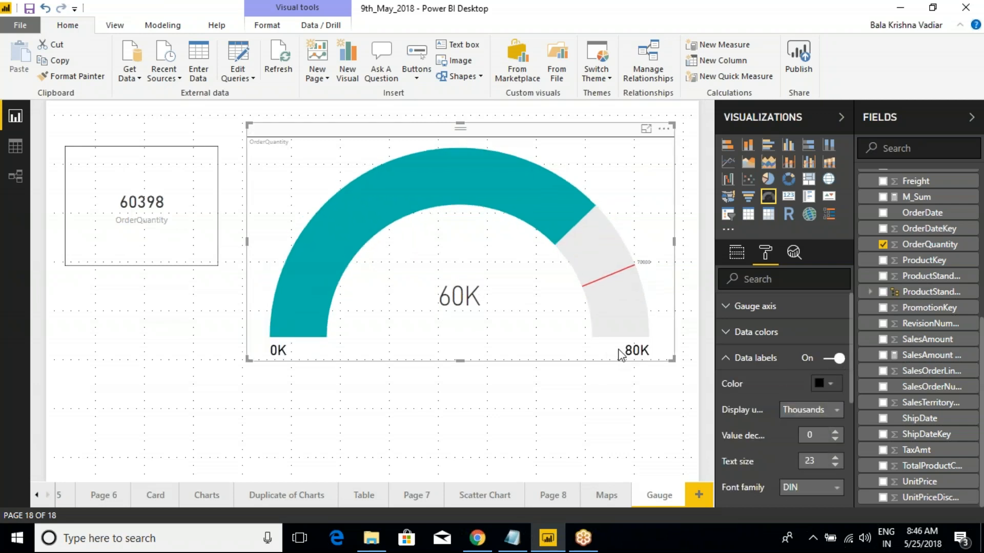
# Mark the gauge's 0K and 80K end labels, clear the marks, and toggle the data labels off and on once more.
pyautogui.hotkey('ctrl', '2')
pyautogui.moveTo(242, 335); pyautogui.dragTo(315, 375)
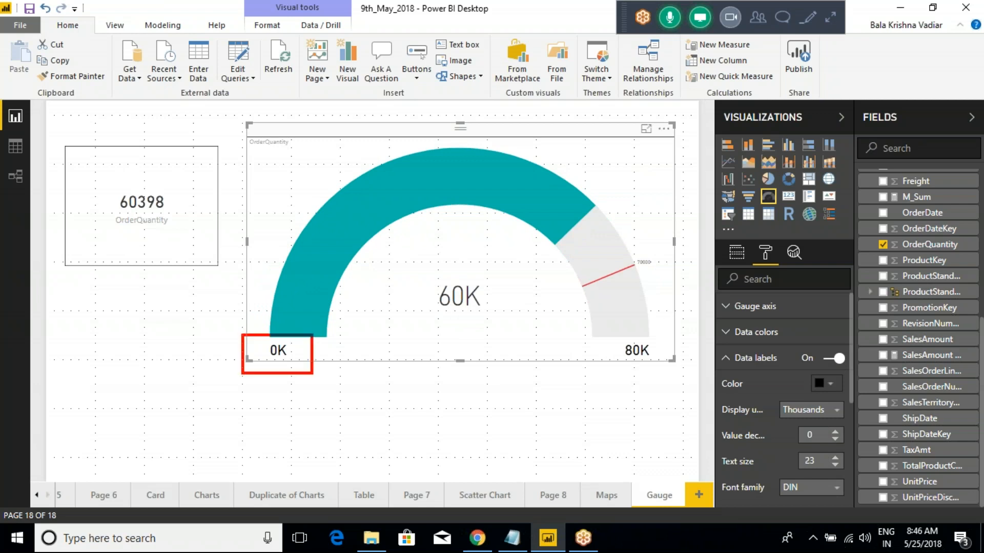
pyautogui.moveTo(598, 337)
pyautogui.mouseDown()
pyautogui.moveTo(643, 361)
pyautogui.moveTo(599, 336)
pyautogui.mouseUp()
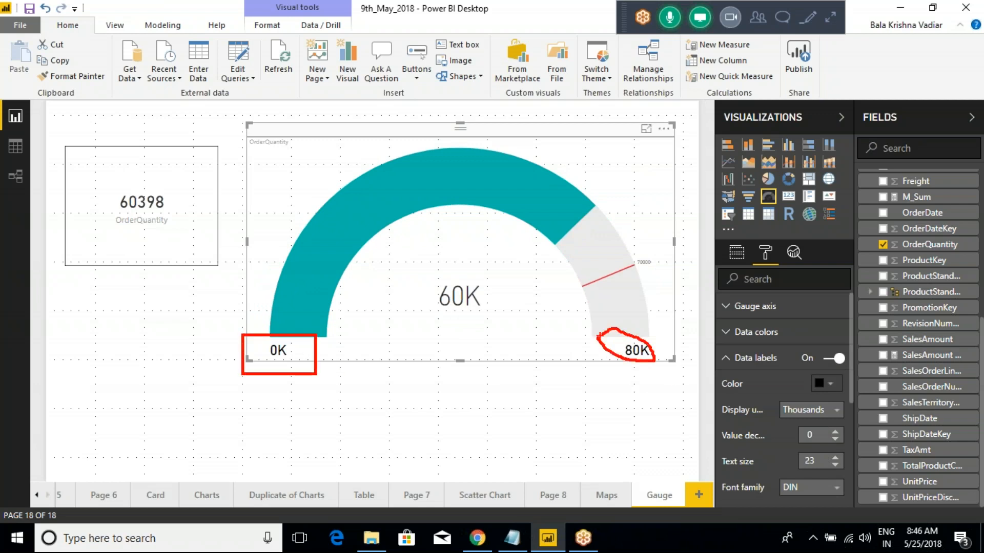
pyautogui.press('Escape')
pyautogui.click(834, 358)
pyautogui.click(834, 359)
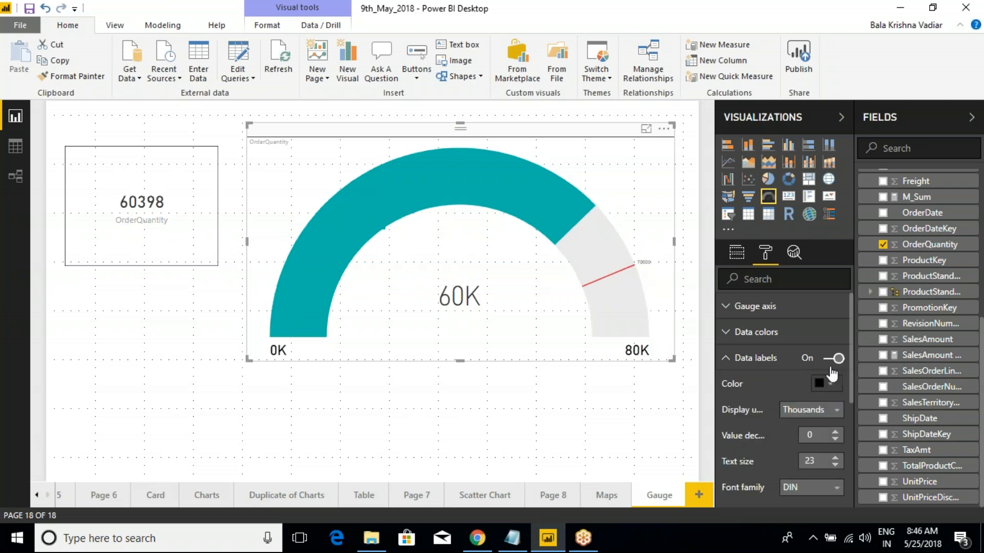
# Set the gauge's target label color to black and choose None for its display units.
pyautogui.click(725, 360)
pyautogui.click(724, 385)
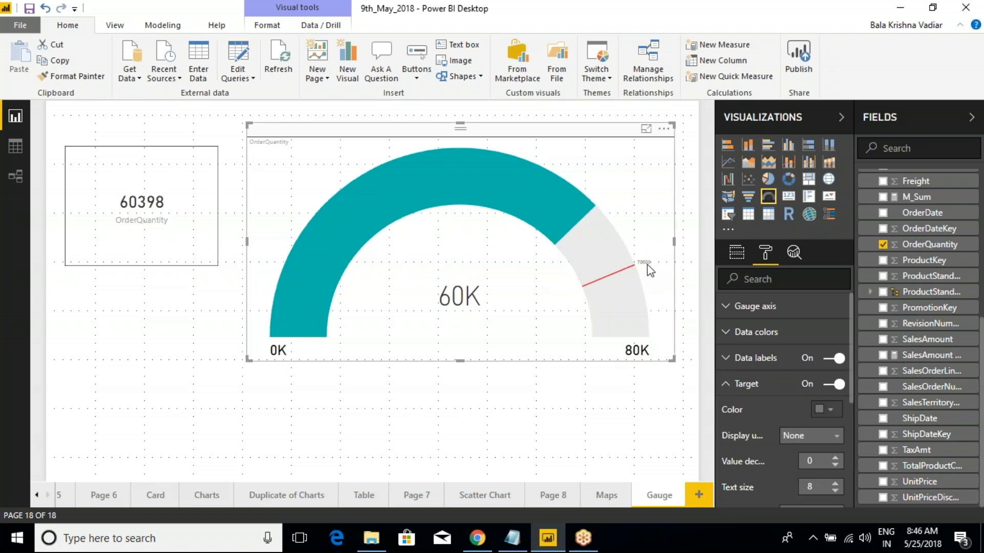
pyautogui.click(825, 409)
pyautogui.click(744, 281)
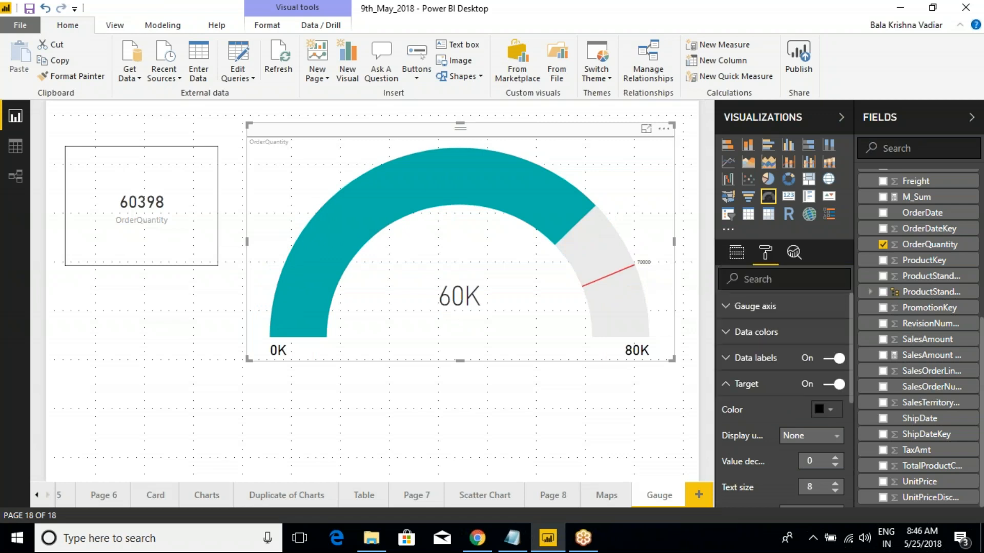
pyautogui.click(822, 440)
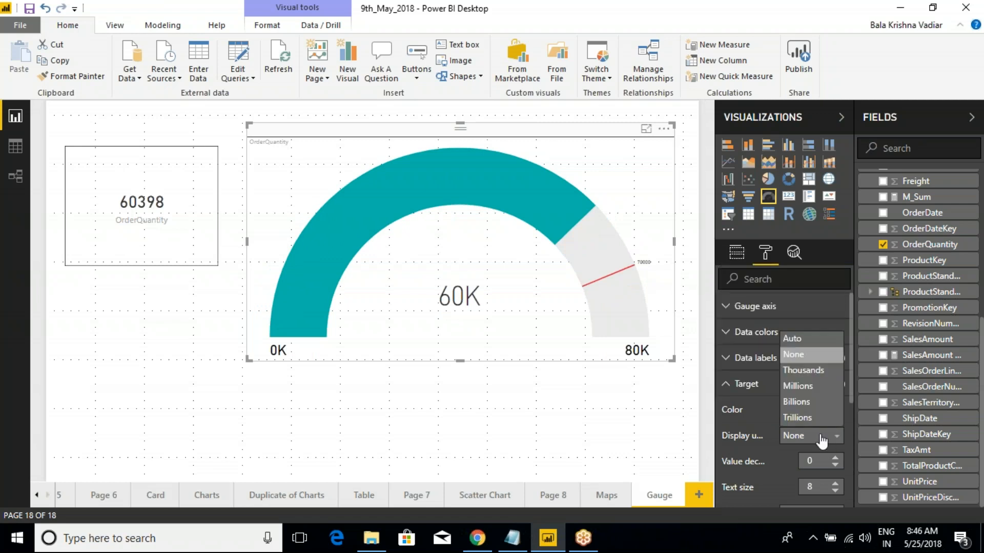
pyautogui.click(794, 355)
# Set the target label's text size to 20 and close the target settings.
pyautogui.scroll(-2, 783, 403)
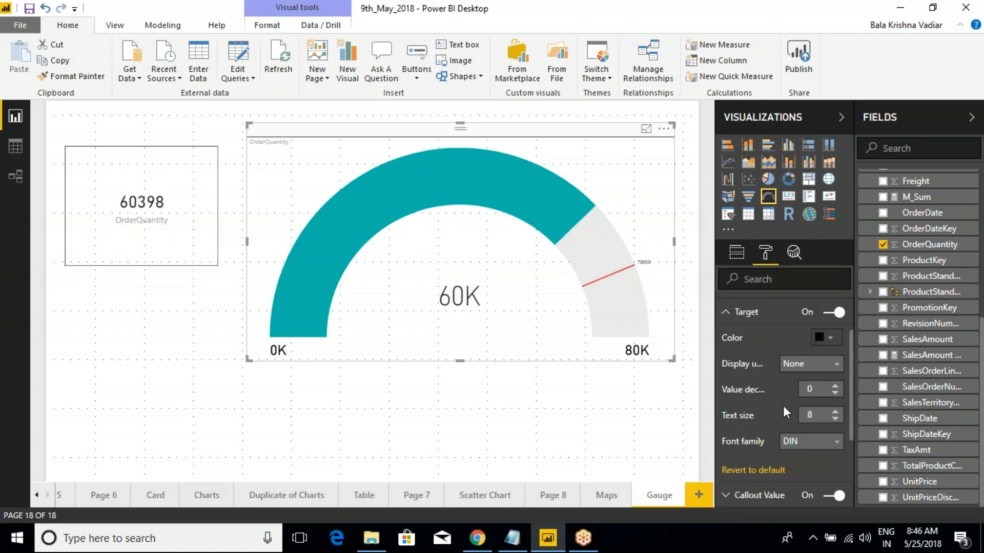
pyautogui.doubleClick(833, 412)
pyautogui.doubleClick(833, 412)
pyautogui.tripleClick(834, 412)
pyautogui.doubleClick(833, 412)
pyautogui.doubleClick(834, 412)
pyautogui.click(835, 412)
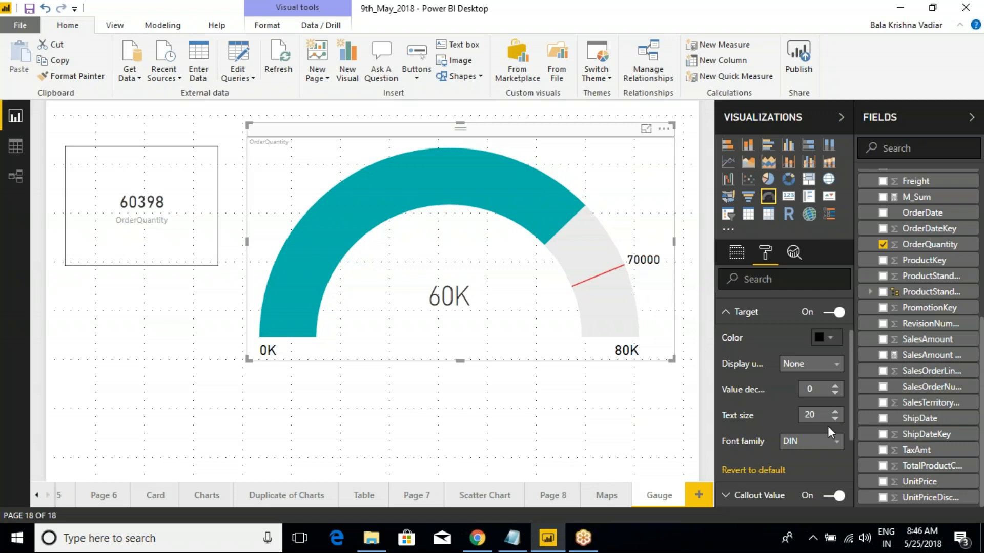
pyautogui.click(726, 313)
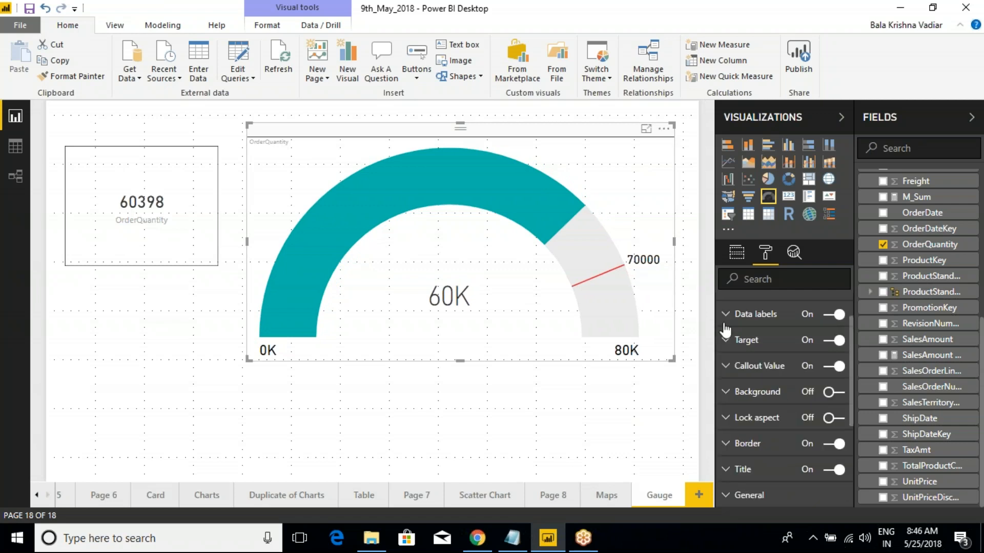
# Try hiding the gauge's callout value and show it again.
pyautogui.click(733, 366)
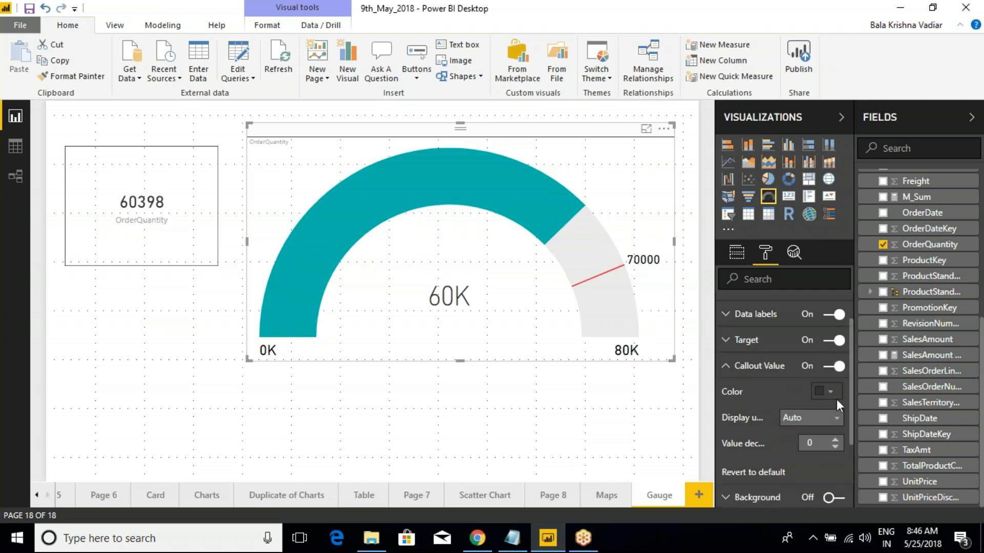
pyautogui.click(830, 366)
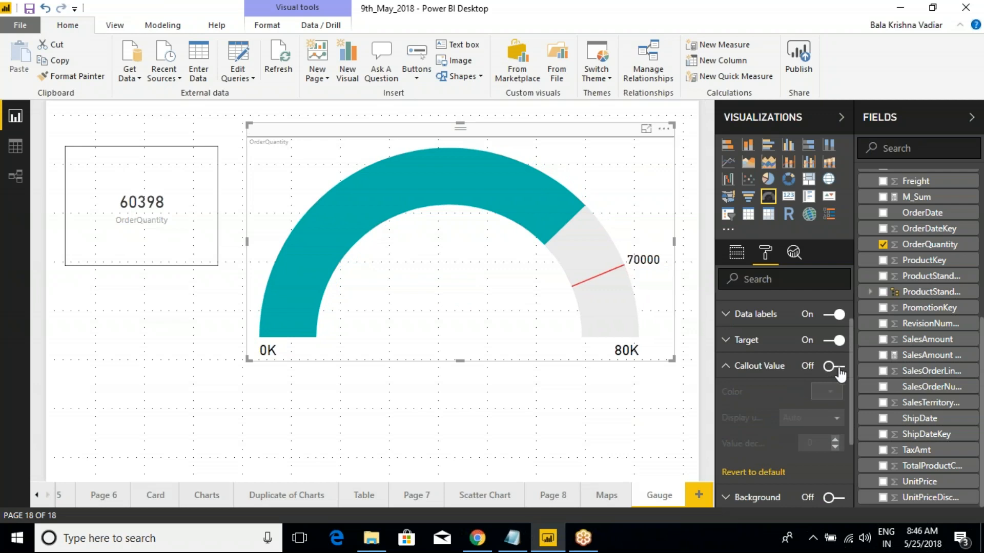
pyautogui.click(839, 368)
pyautogui.click(835, 367)
pyautogui.click(836, 367)
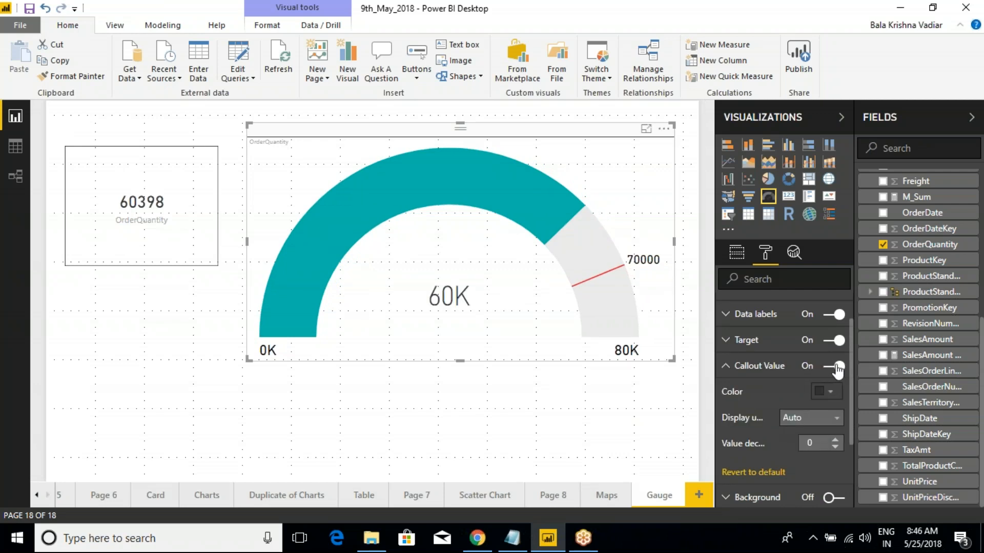
# Set the callout value's color to black and its display units to None.
pyautogui.click(818, 395)
pyautogui.click(737, 256)
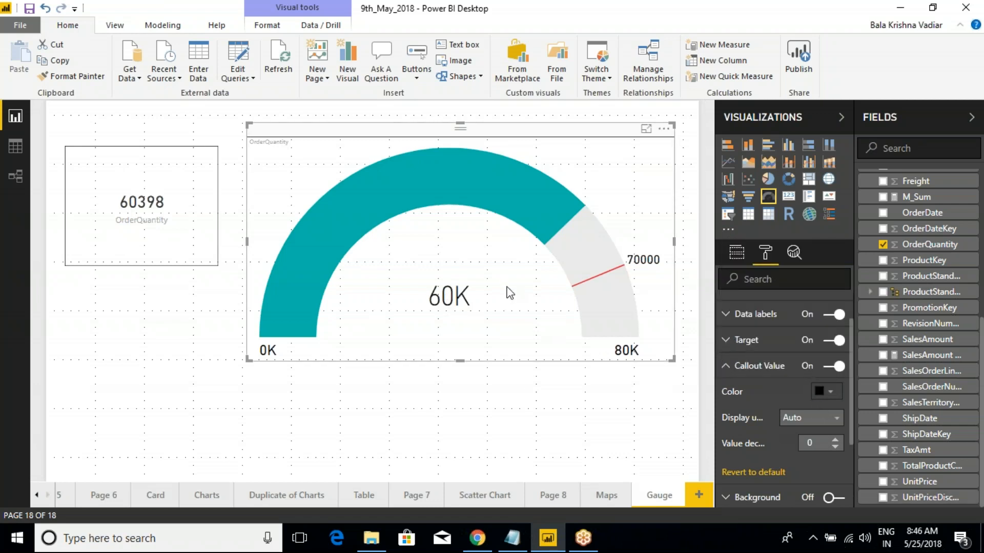
pyautogui.click(820, 418)
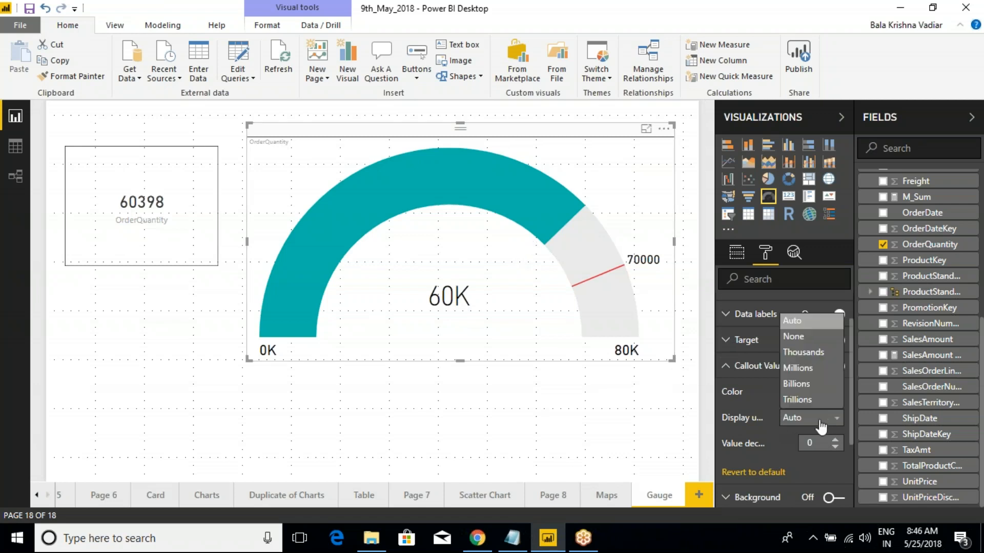
pyautogui.click(808, 336)
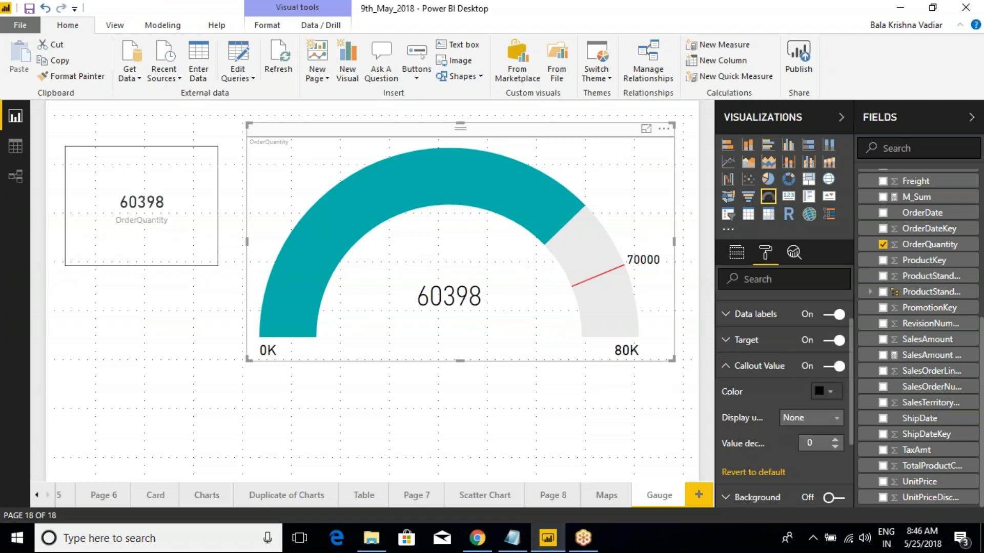
# Try 2 decimal places on the callout value, return it to 0 and close the callout settings.
pyautogui.click(835, 439)
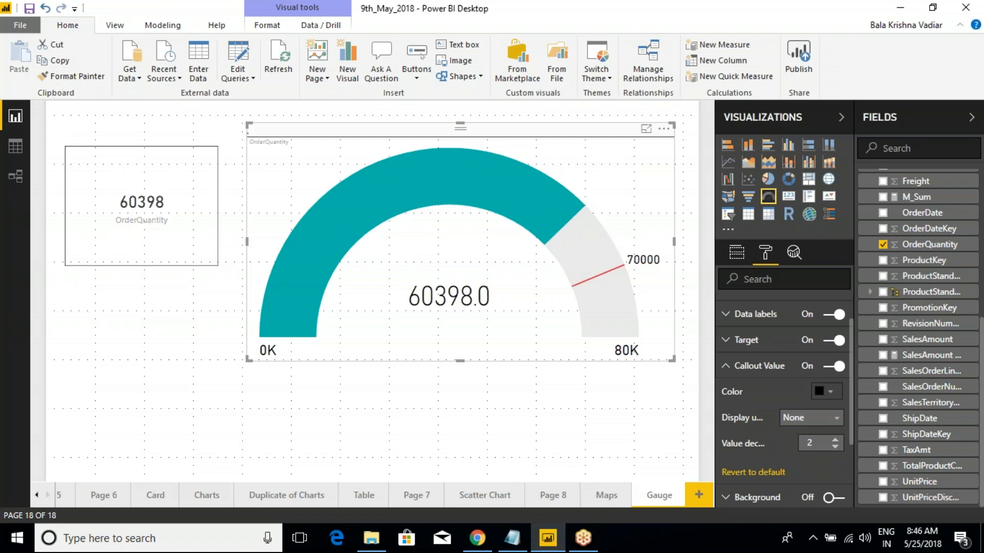
pyautogui.click(835, 440)
pyautogui.click(836, 448)
pyautogui.click(836, 448)
pyautogui.click(837, 448)
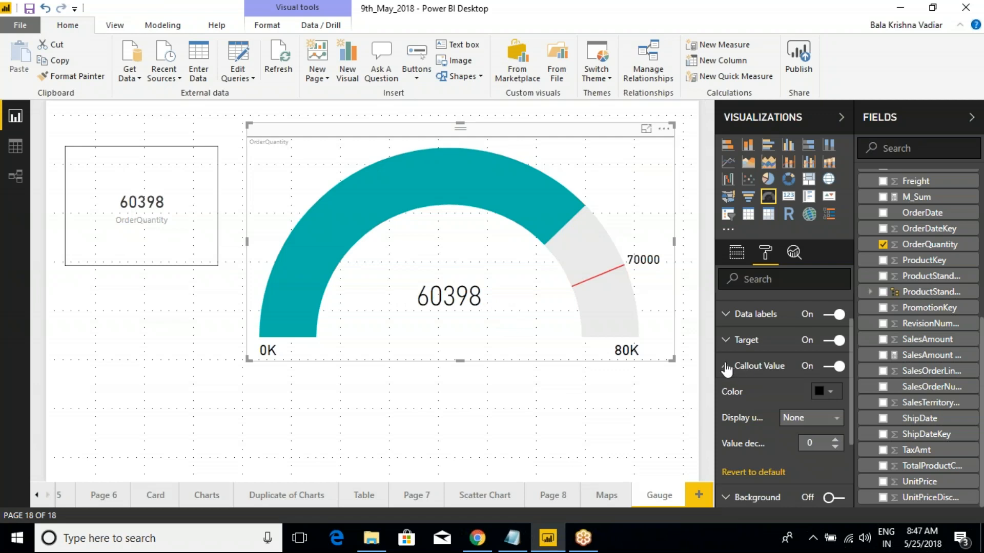
pyautogui.click(727, 375)
# Turn on the gauge's background and give it the coral red from the recent colors.
pyautogui.click(727, 392)
pyautogui.click(727, 393)
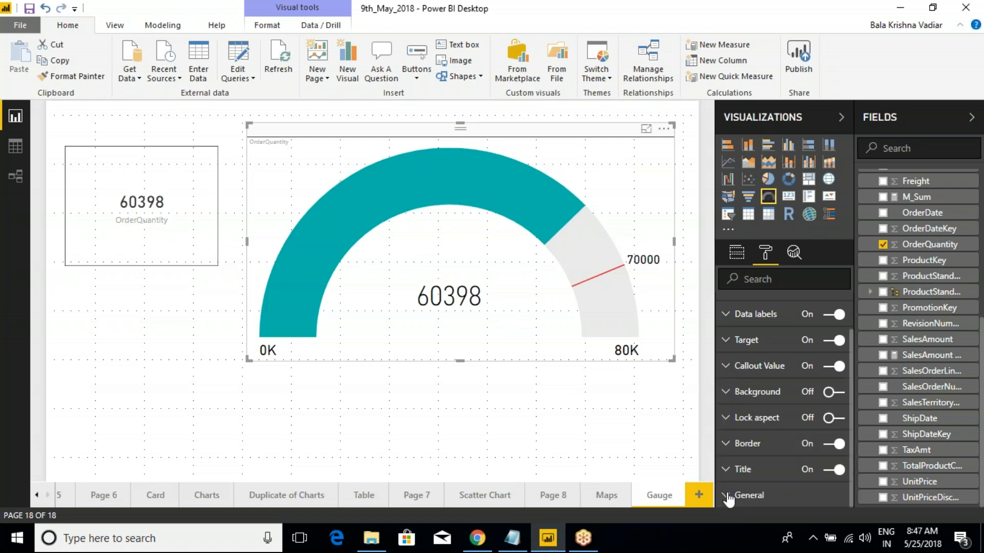
pyautogui.click(838, 392)
pyautogui.click(734, 393)
pyautogui.click(839, 417)
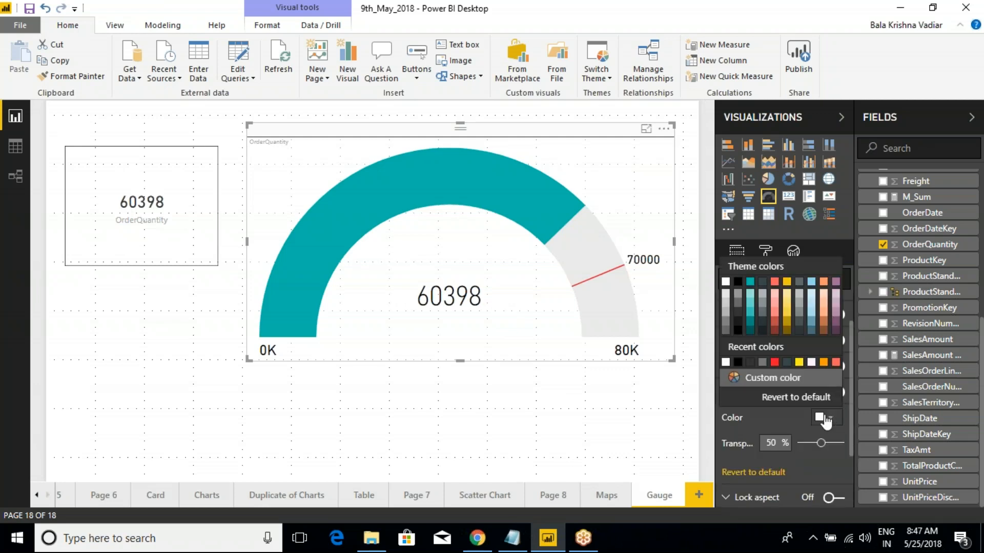
pyautogui.click(829, 363)
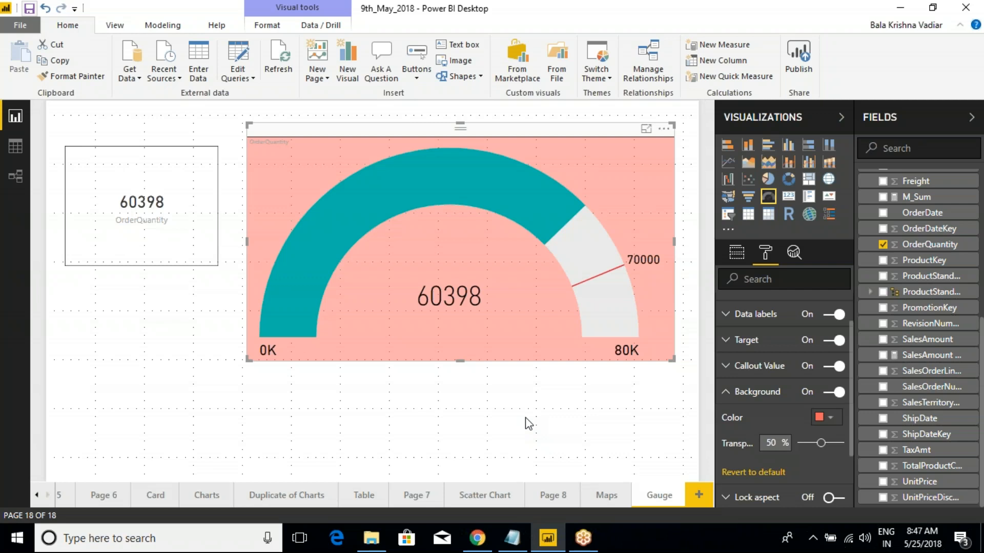
pyautogui.click(832, 20)
pyautogui.click(832, 20)
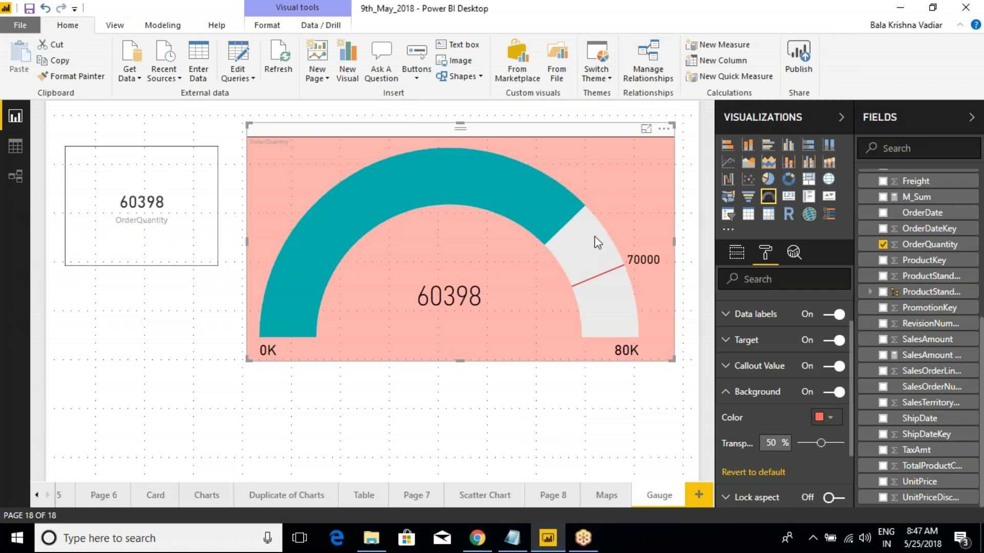
pyautogui.click(817, 14)
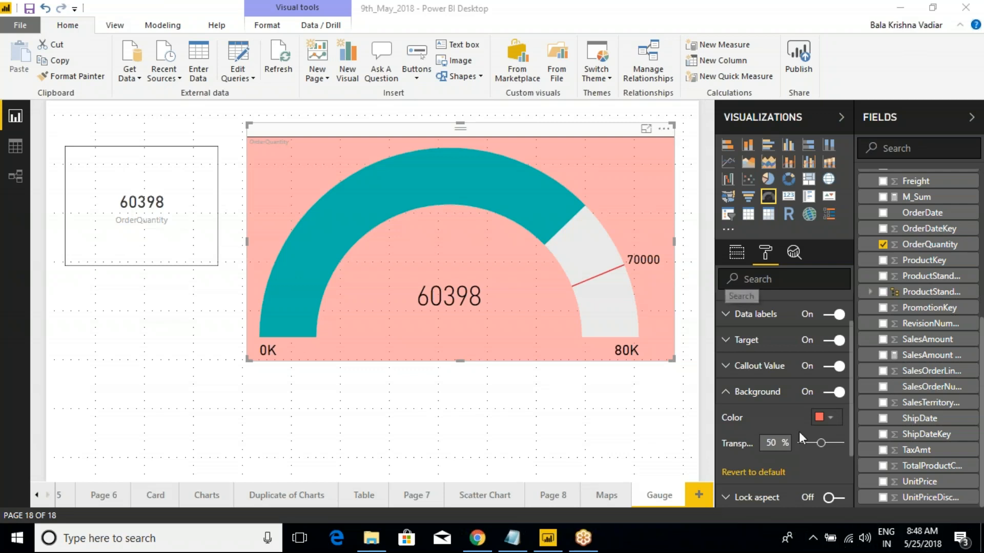
# Examine the gauge's unfilled white region beyond the end of the fill, marking it on screen and clearing the marks.
pyautogui.click(685, 185)
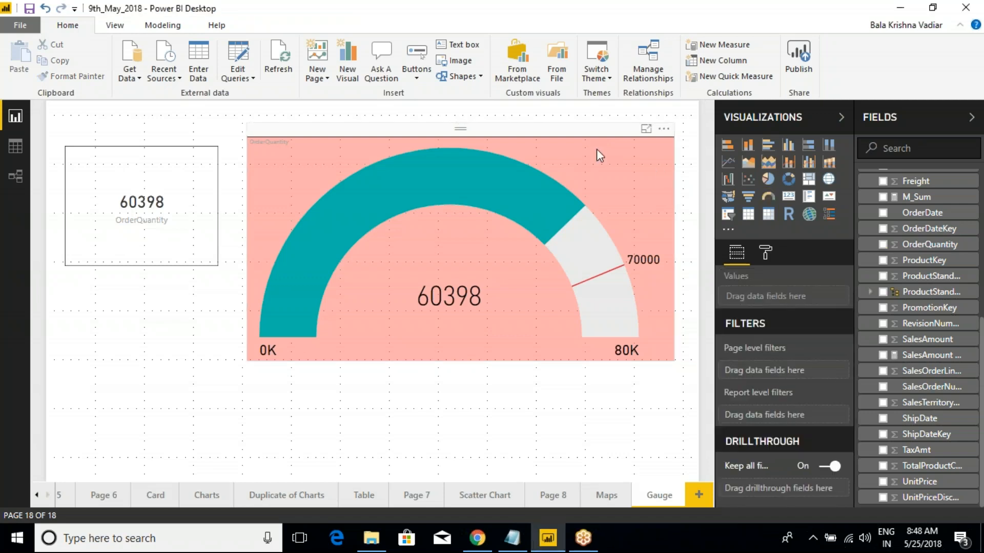
pyautogui.click(474, 323)
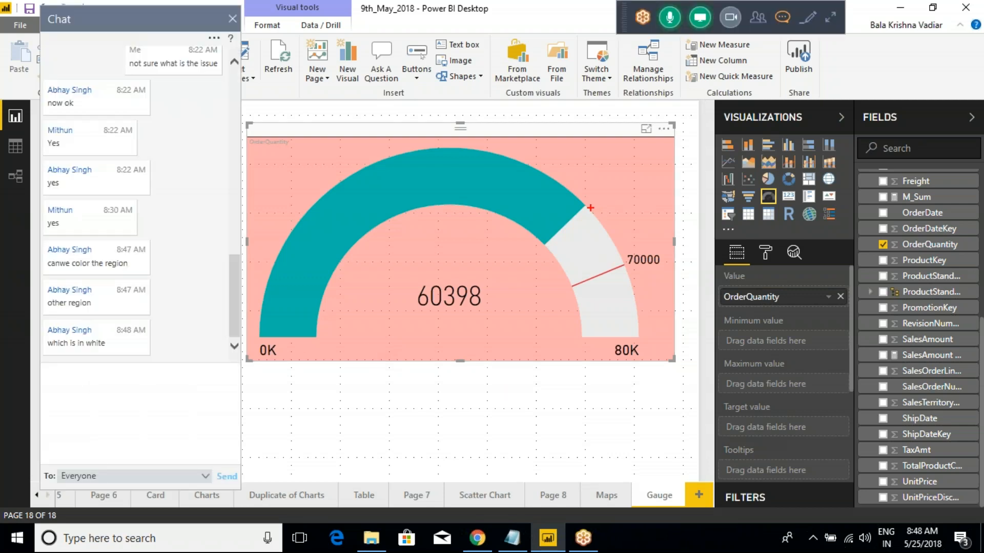
pyautogui.moveTo(588, 207); pyautogui.dragTo(625, 287)
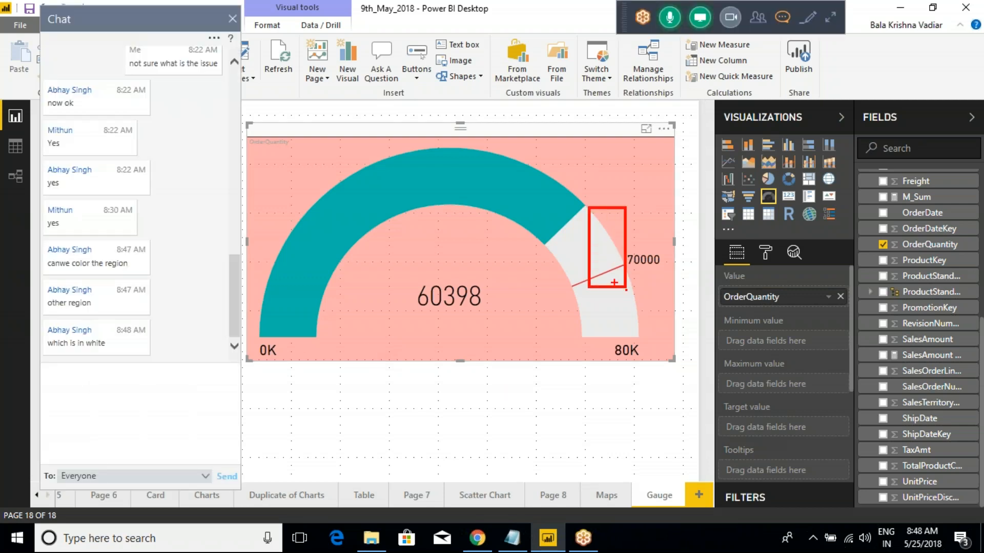
pyautogui.press('Escape')
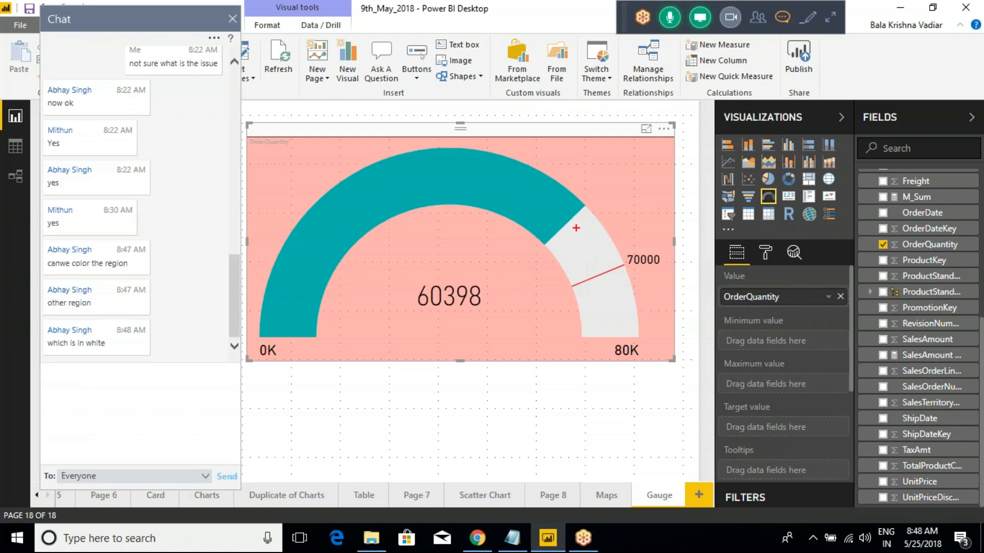
pyautogui.moveTo(589, 211)
pyautogui.mouseDown()
pyautogui.moveTo(636, 319)
pyautogui.moveTo(582, 330)
pyautogui.moveTo(556, 248)
pyautogui.moveTo(581, 216)
pyautogui.moveTo(595, 216)
pyautogui.moveTo(633, 312)
pyautogui.moveTo(616, 339)
pyautogui.moveTo(581, 337)
pyautogui.moveTo(557, 252)
pyautogui.mouseUp()
pyautogui.press('Escape')
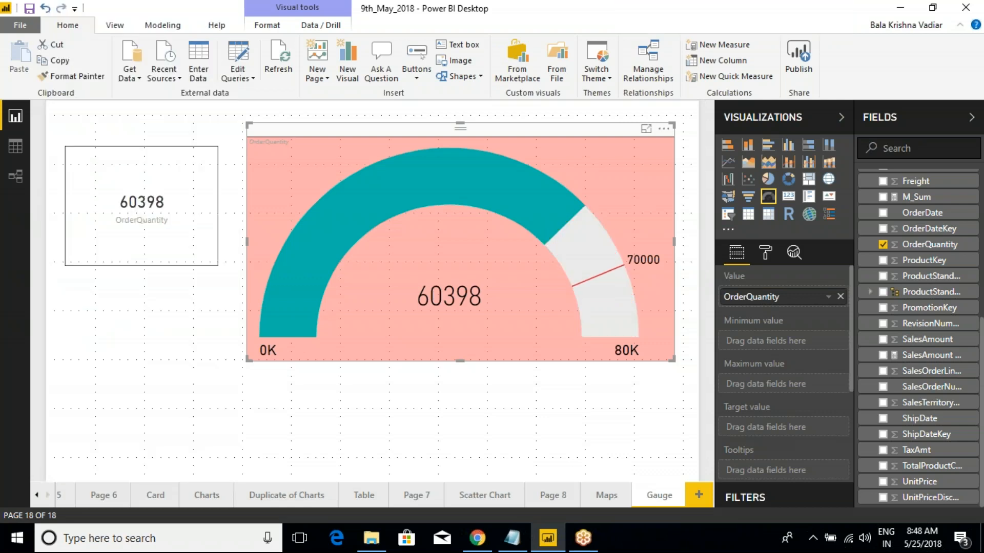
pyautogui.moveTo(562, 242)
# Try a yellow fill for the gauge and revert its data colors to default.
pyautogui.click(764, 253)
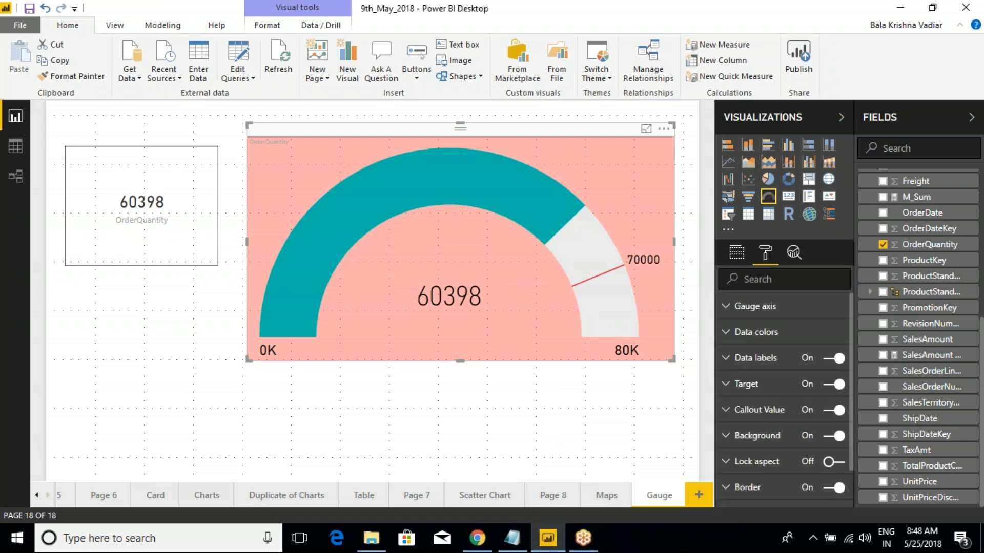
pyautogui.click(735, 307)
pyautogui.click(735, 307)
pyautogui.click(736, 335)
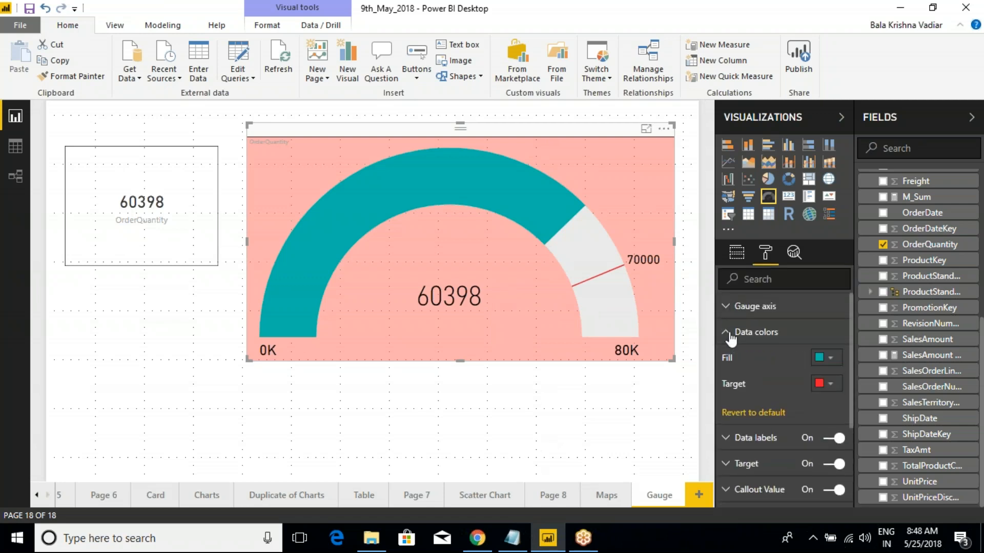
pyautogui.click(831, 359)
pyautogui.click(786, 391)
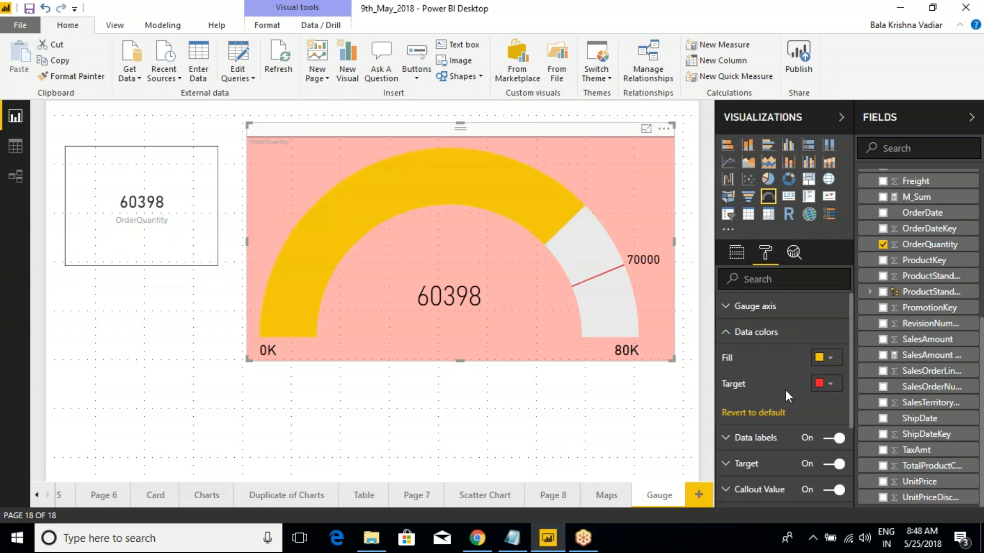
pyautogui.click(751, 408)
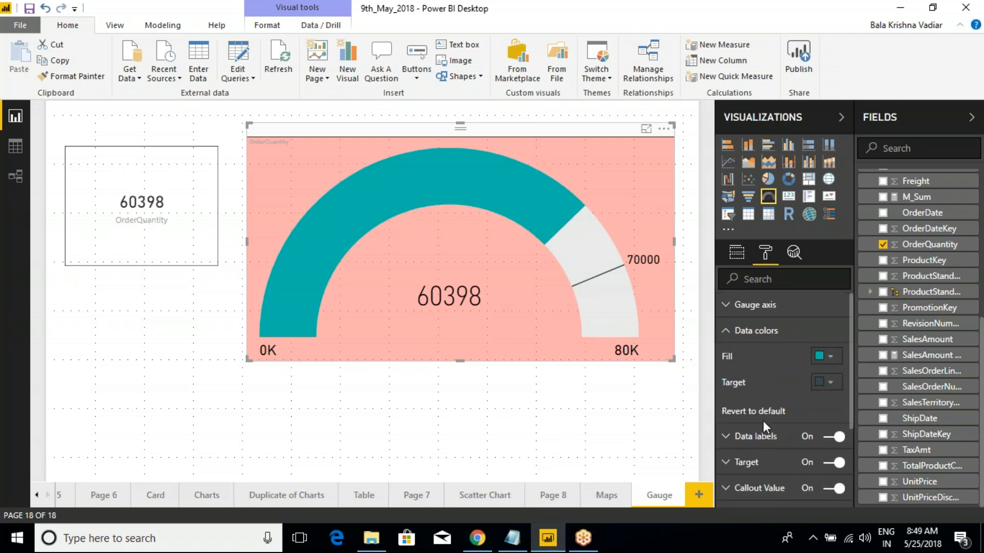
# Try a yellow color for the gauge's data labels, then revert the data label settings to default and close them.
pyautogui.scroll(-2, 764, 420)
pyautogui.click(726, 367)
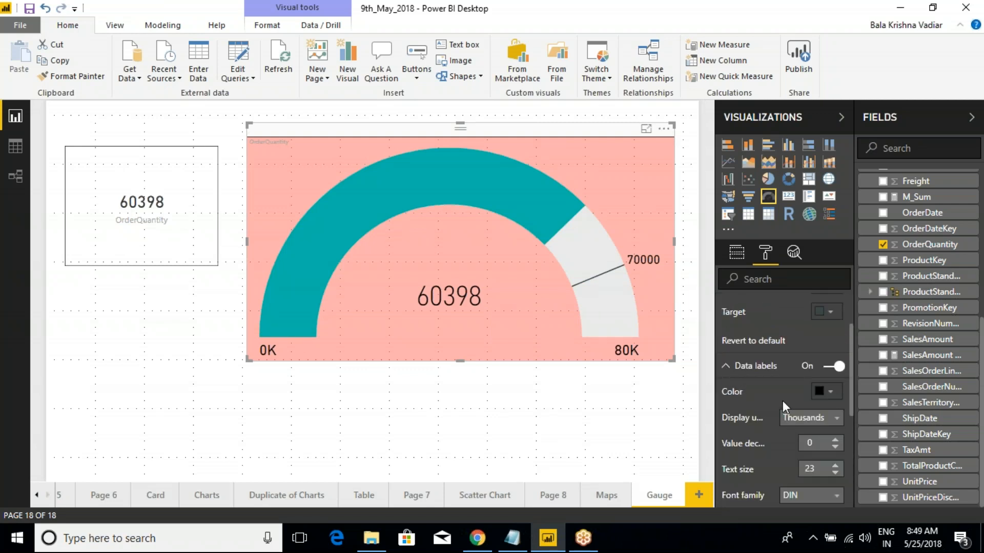
pyautogui.click(830, 396)
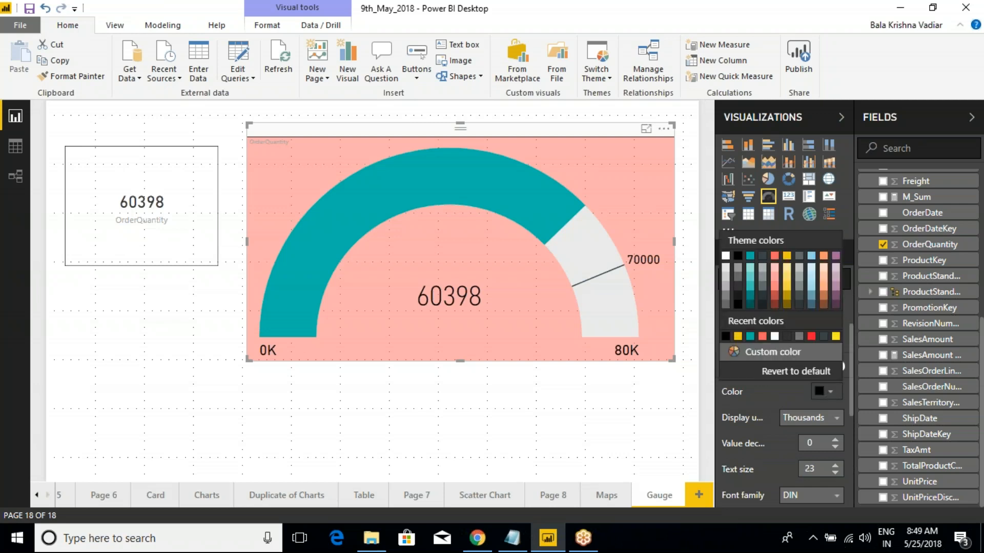
pyautogui.click(830, 336)
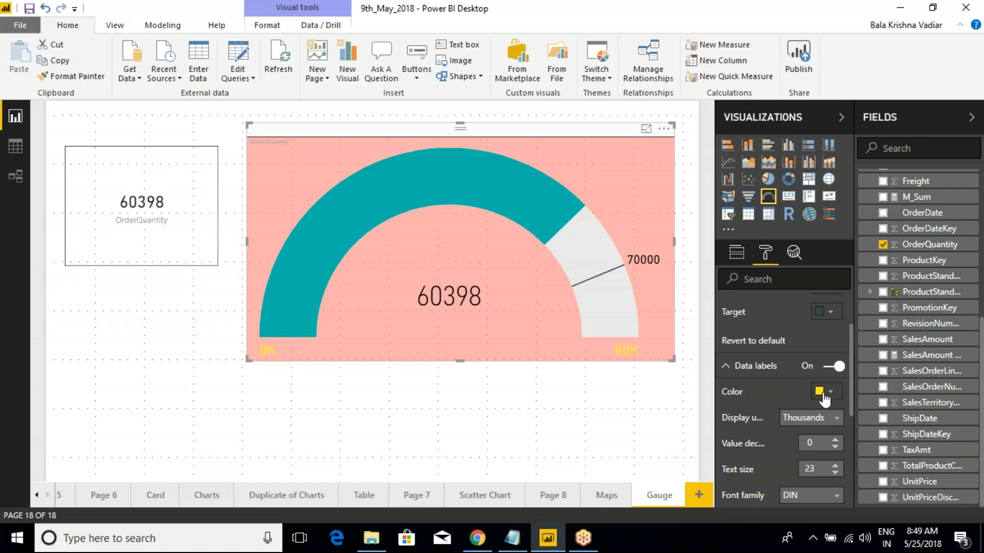
pyautogui.scroll(-2, 820, 399)
pyautogui.click(772, 457)
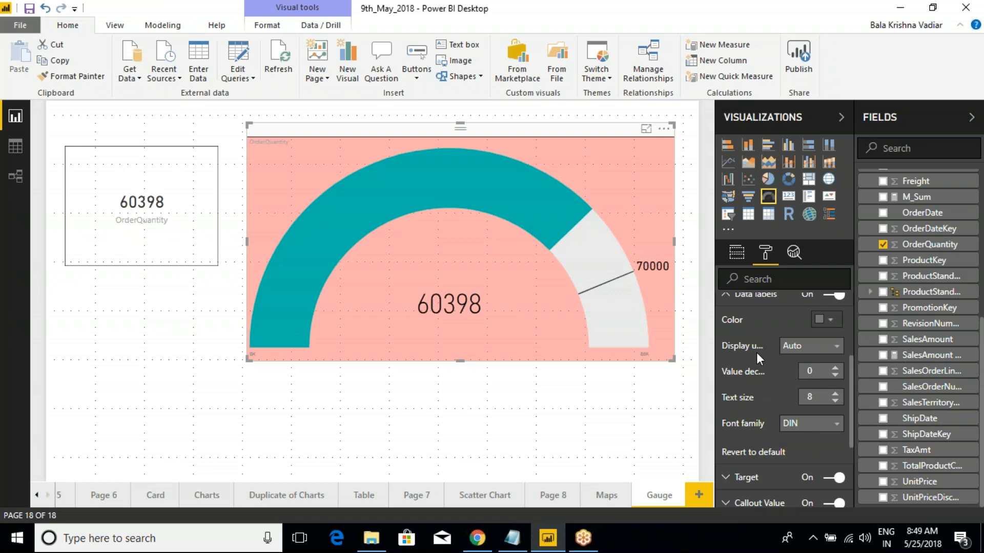
pyautogui.scroll(2, 747, 354)
pyautogui.click(726, 366)
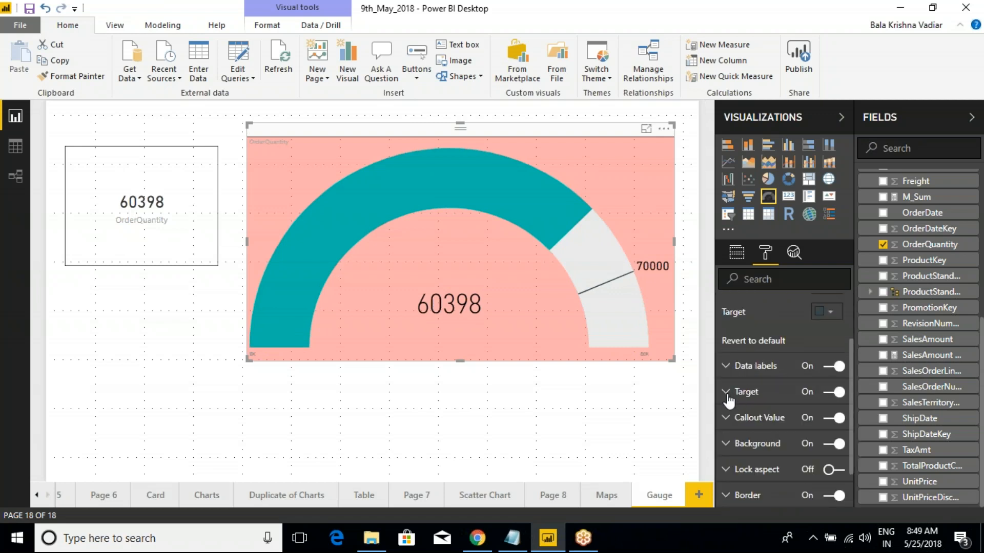
# Try a gold color for the gauge's target label and return it to black.
pyautogui.click(726, 392)
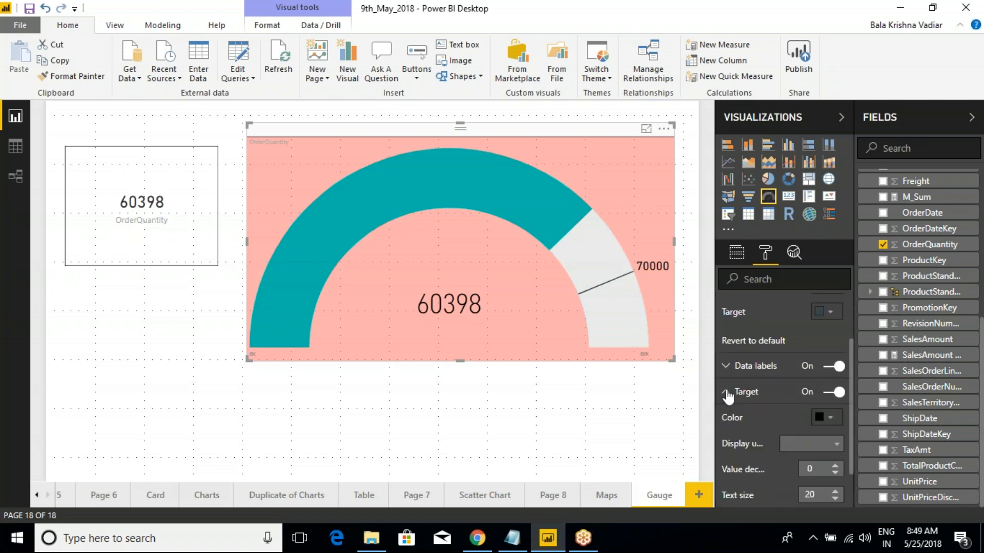
pyautogui.click(830, 419)
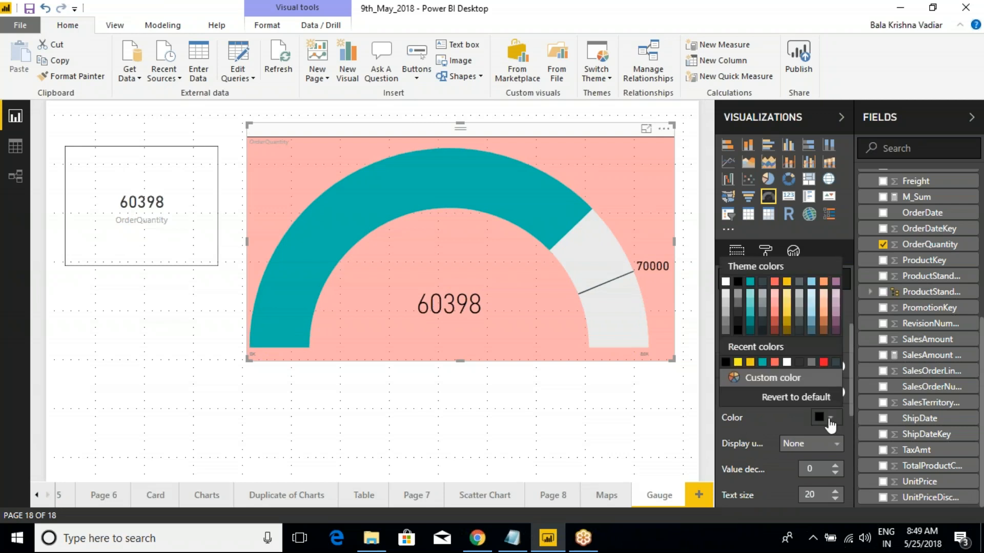
pyautogui.click(791, 288)
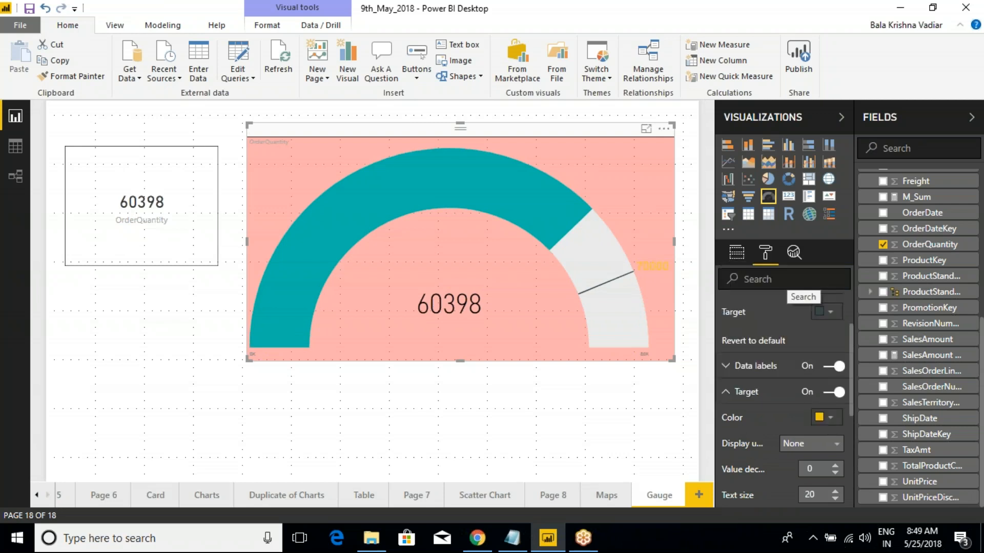
pyautogui.click(839, 418)
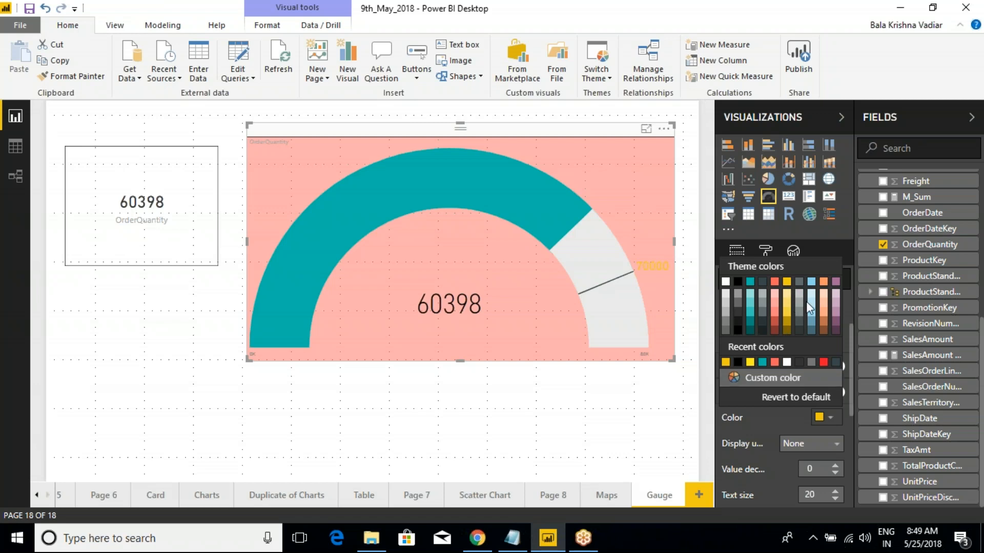
pyautogui.click(769, 293)
pyautogui.scroll(-3, 767, 443)
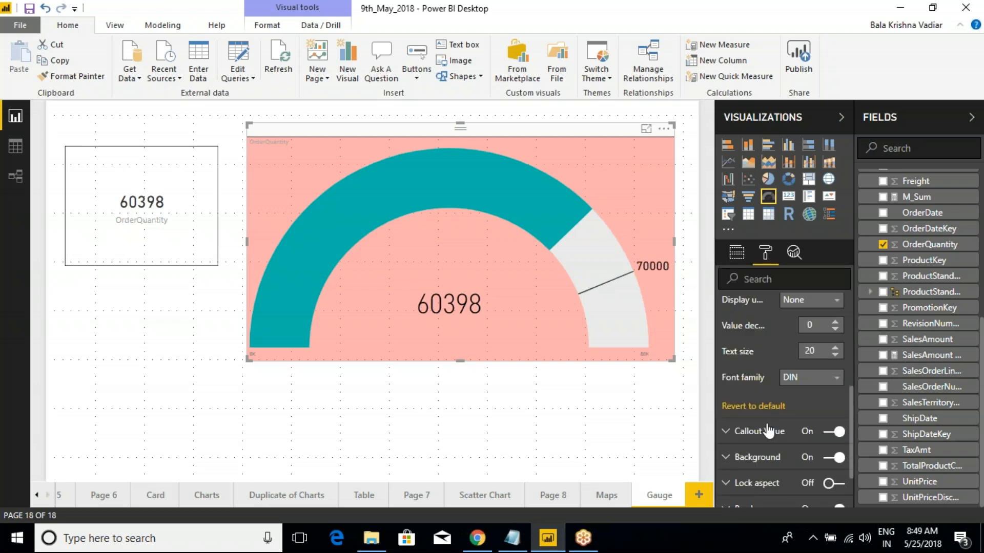
# Try a red color for the gauge's callout value, return it to black and close the callout settings.
pyautogui.click(732, 435)
pyautogui.scroll(-2, 835, 403)
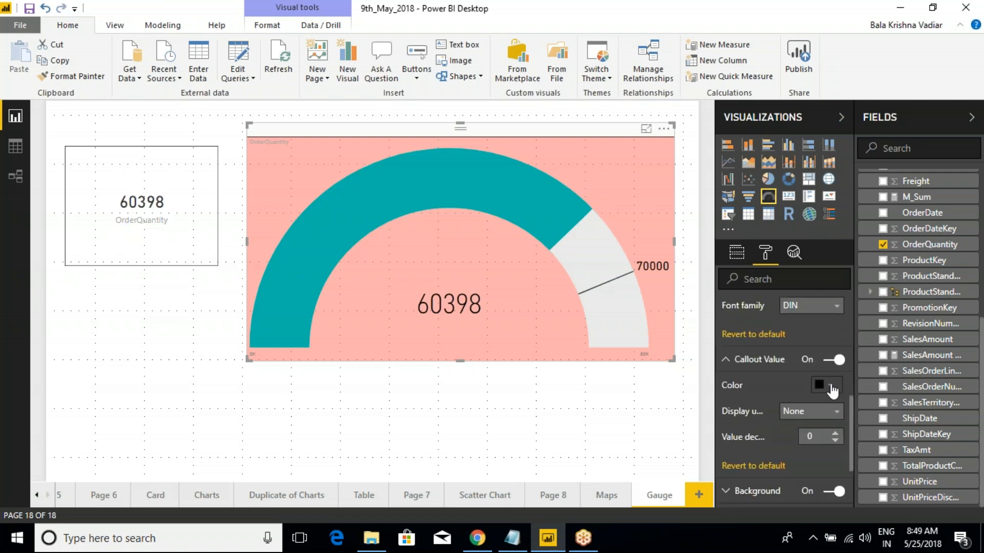
pyautogui.click(833, 388)
pyautogui.click(817, 331)
pyautogui.click(831, 386)
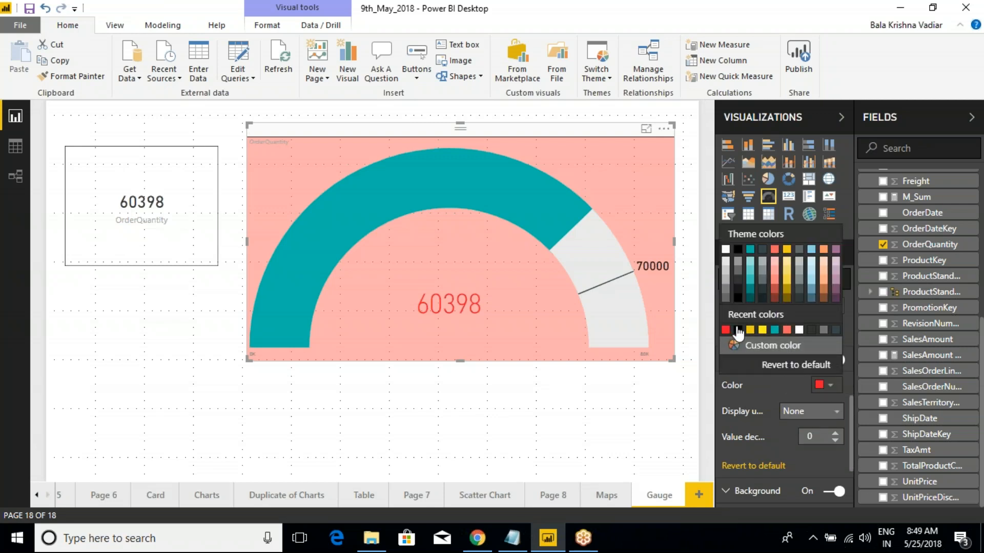
pyautogui.click(738, 249)
pyautogui.click(727, 359)
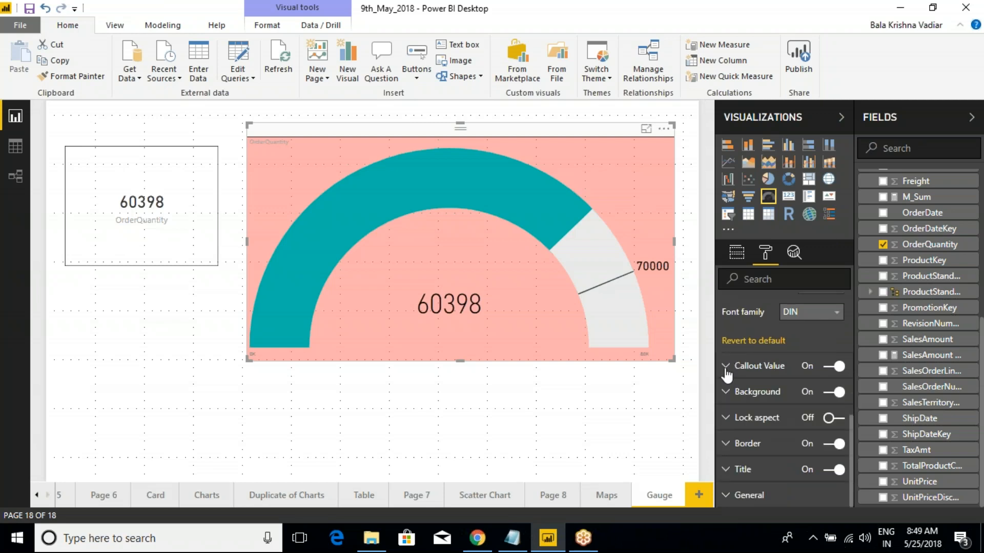
# Try turning on the gauge's lock aspect option and turn it off again.
pyautogui.click(731, 418)
pyautogui.click(835, 420)
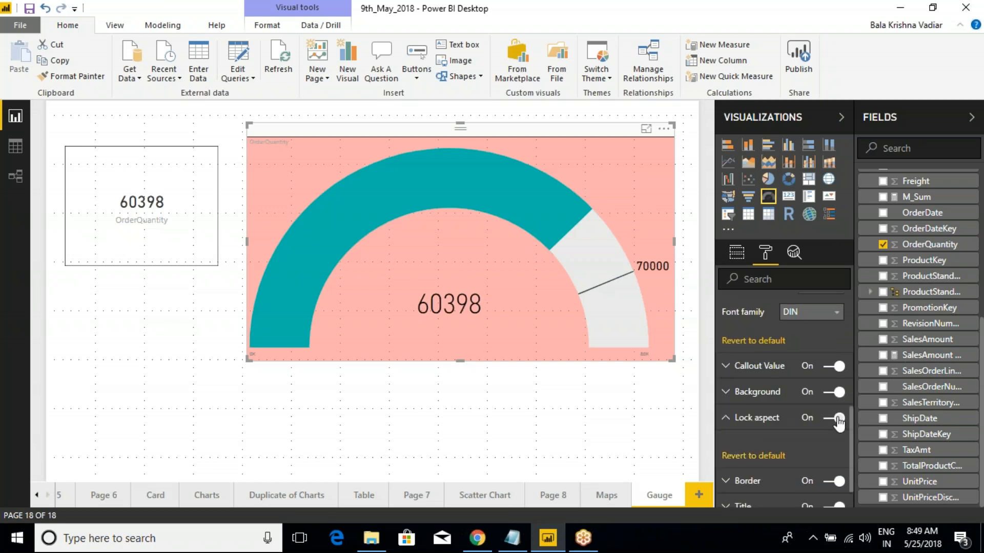
pyautogui.click(835, 420)
pyautogui.click(725, 421)
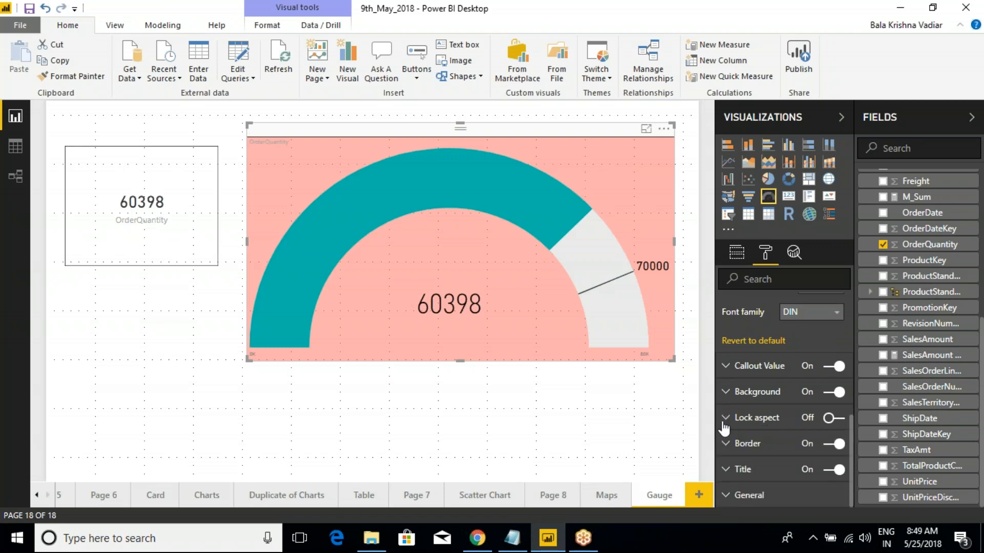
# Center the gauge's title and close the title settings.
pyautogui.click(725, 470)
pyautogui.scroll(-2, 784, 390)
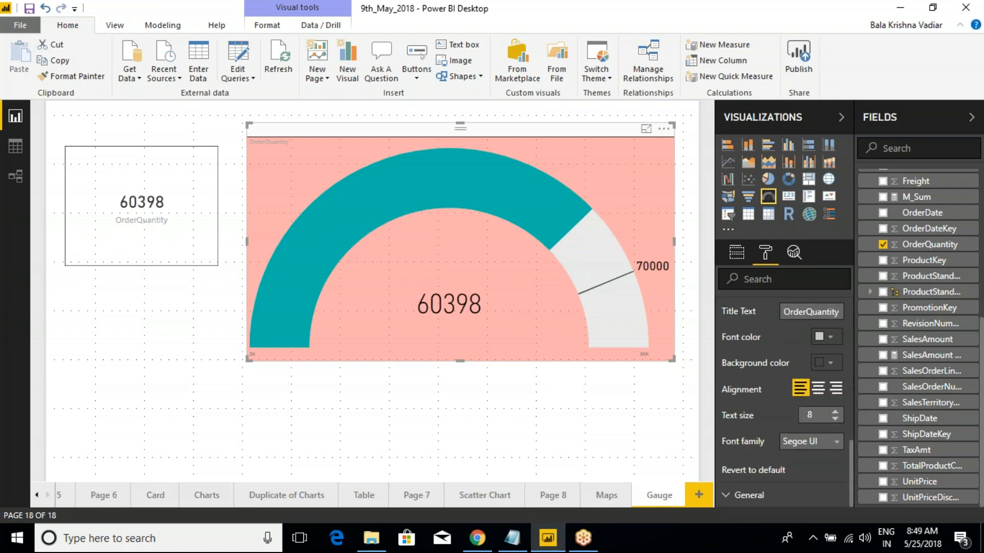
pyautogui.click(818, 389)
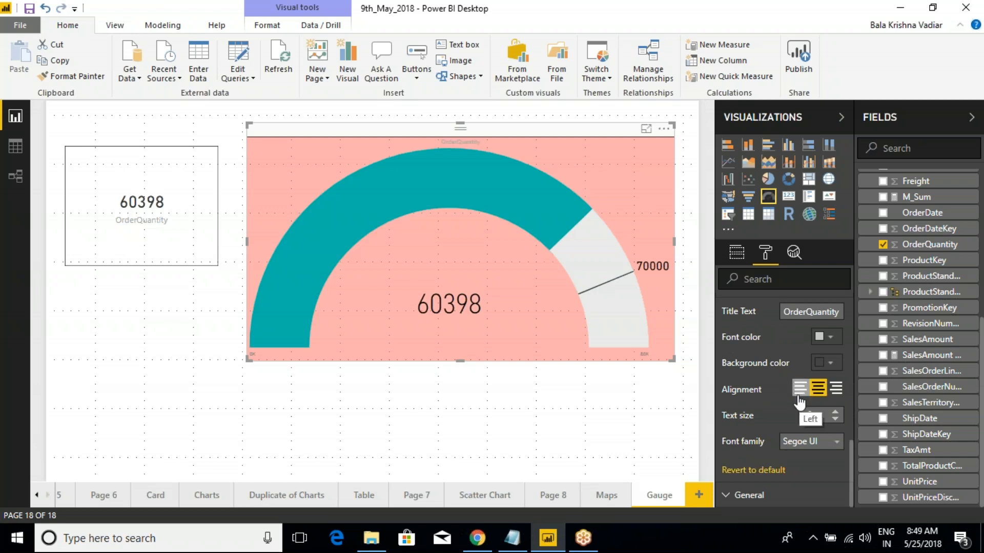
pyautogui.scroll(2, 800, 402)
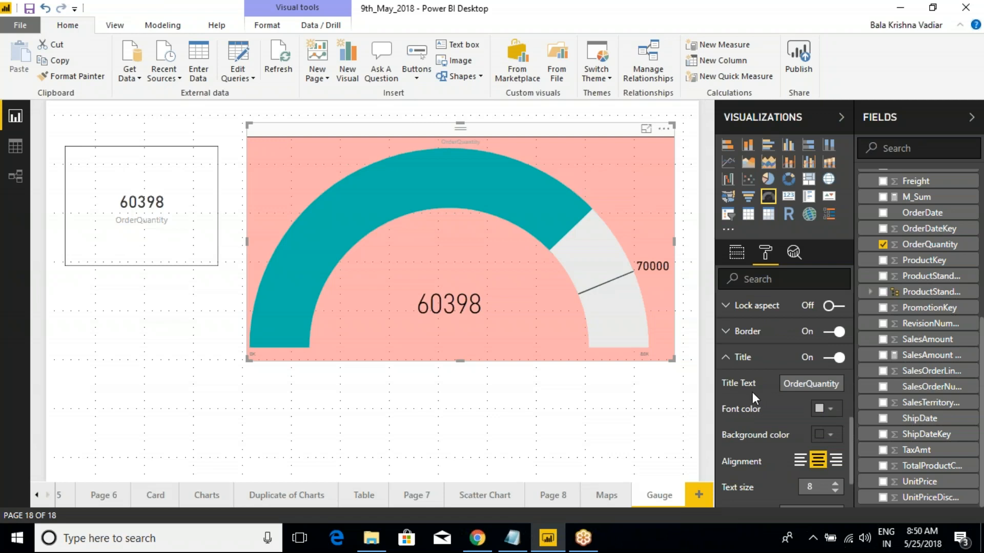
pyautogui.click(727, 358)
pyautogui.click(746, 492)
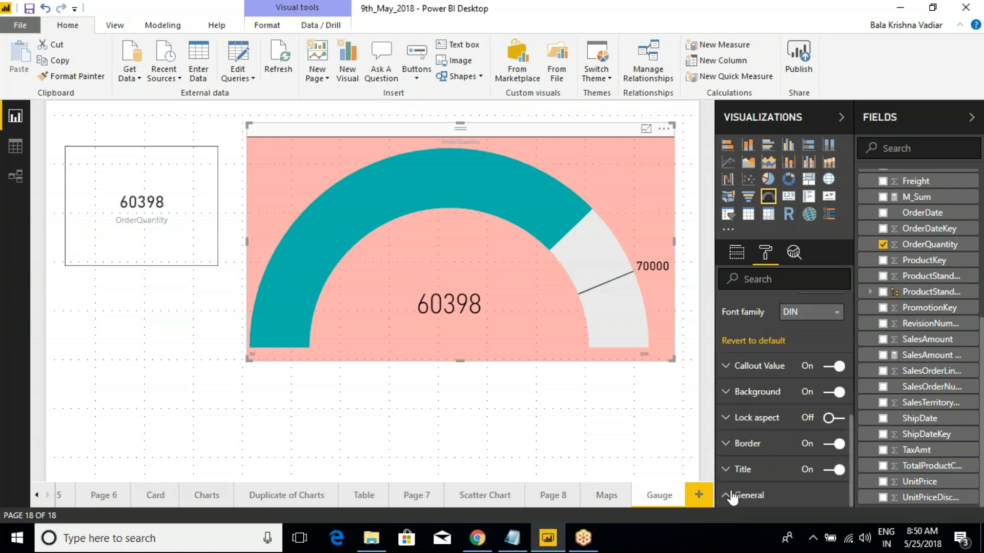
pyautogui.click(738, 307)
pyautogui.click(189, 148)
pyautogui.click(432, 138)
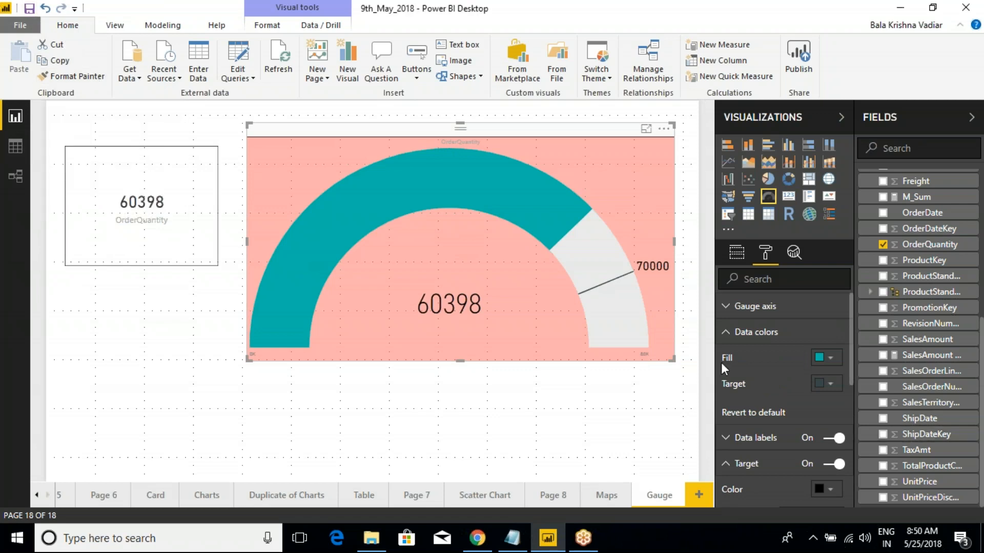
pyautogui.click(722, 333)
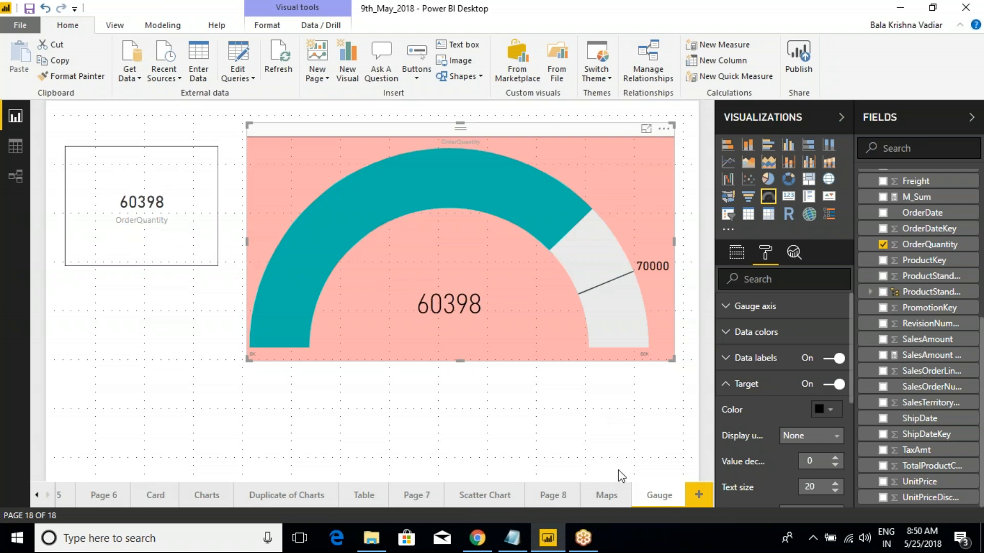
# Add a new report page, insert an empty KPI visual and enlarge it across the middle of the canvas.
pyautogui.click(697, 496)
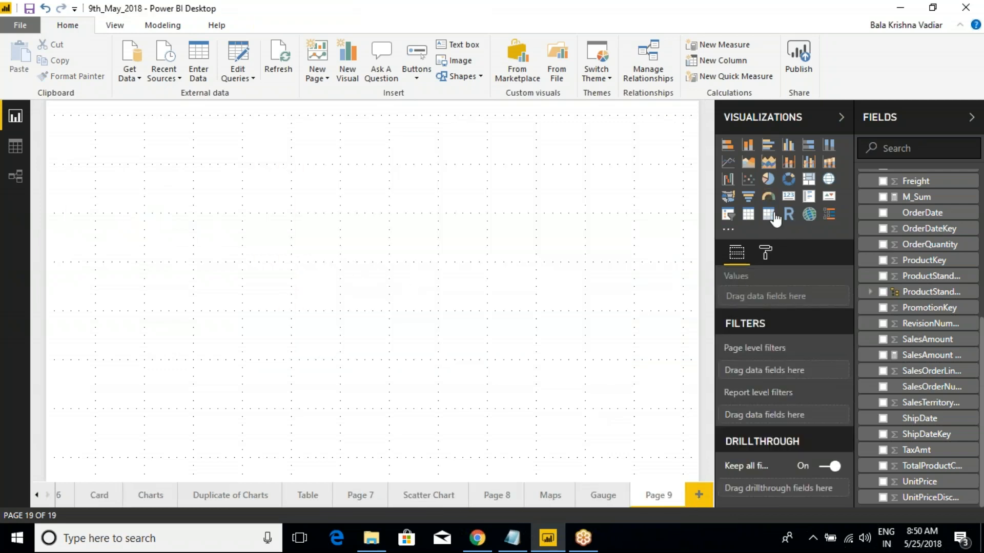
pyautogui.click(829, 196)
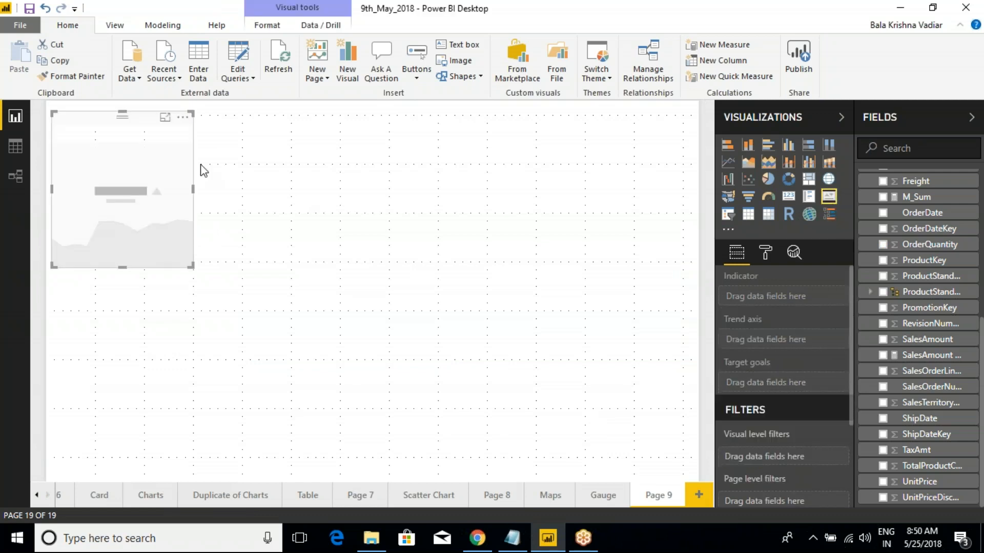
pyautogui.moveTo(149, 152); pyautogui.dragTo(296, 254)
pyautogui.moveTo(333, 329); pyautogui.dragTo(615, 379)
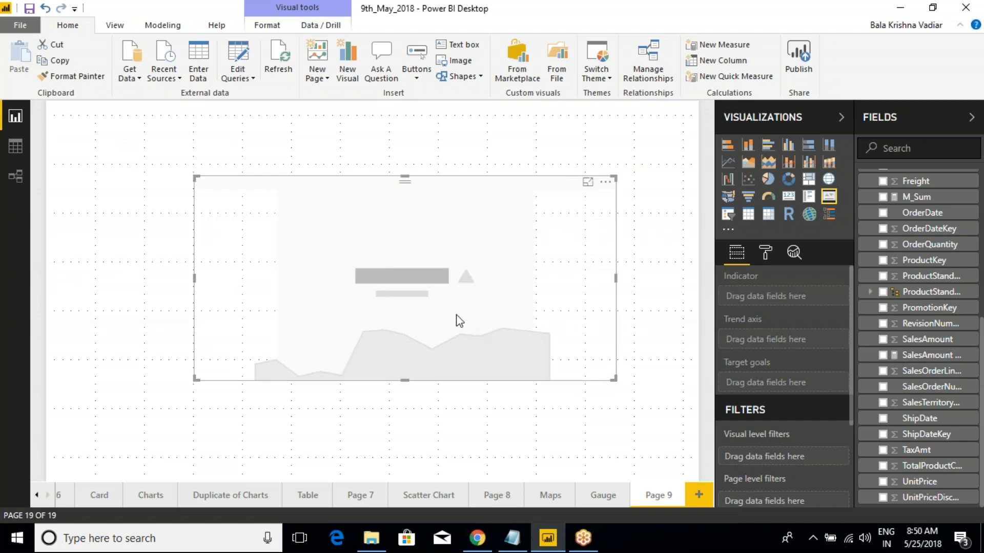
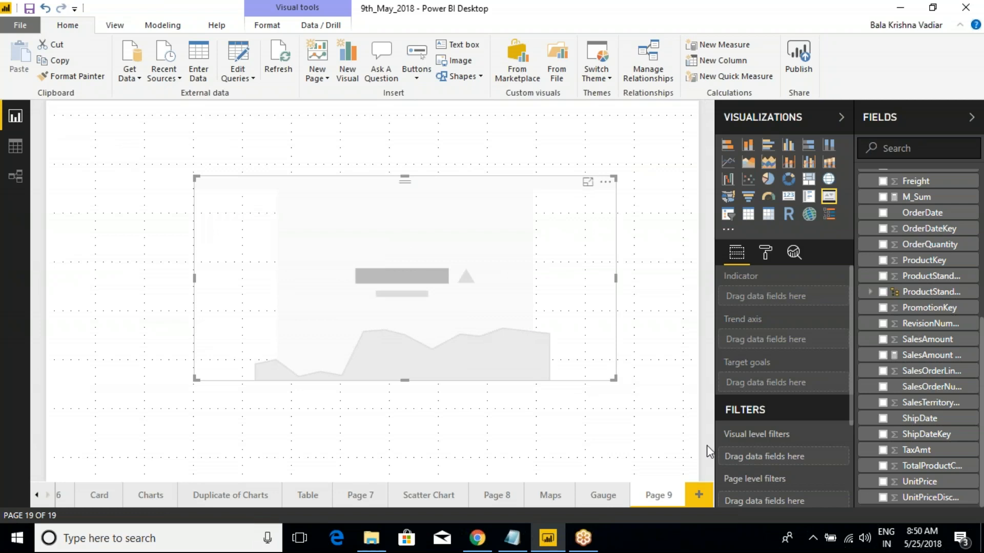
# Switch to the Class Notes file in Notepad and extend item 28, KPI, with "- Key performance Indocators".
pyautogui.click(512, 538)
pyautogui.click(178, 360)
pyautogui.click(134, 304)
pyautogui.press('Delete')
pyautogui.click(165, 343)
pyautogui.write('- Key ')
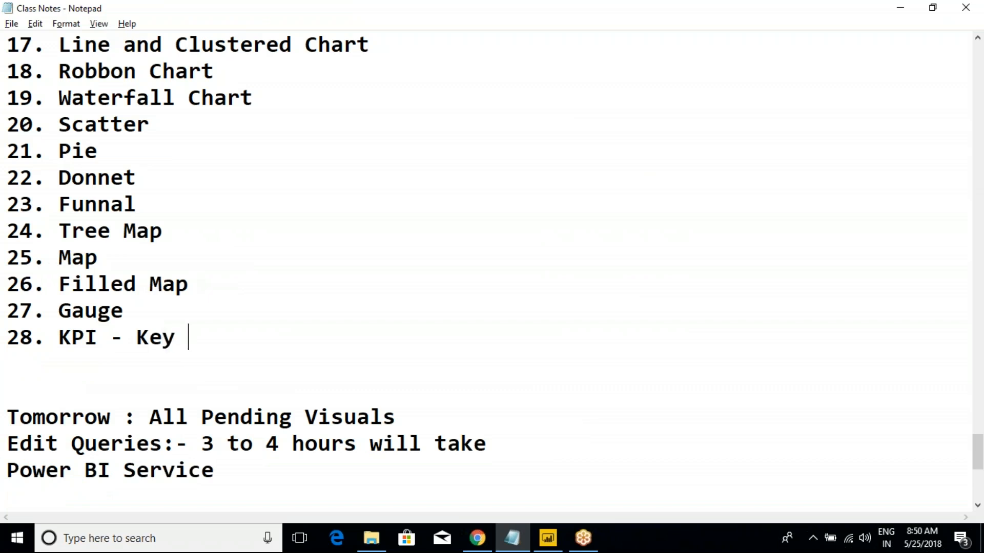
pyautogui.write('performan')
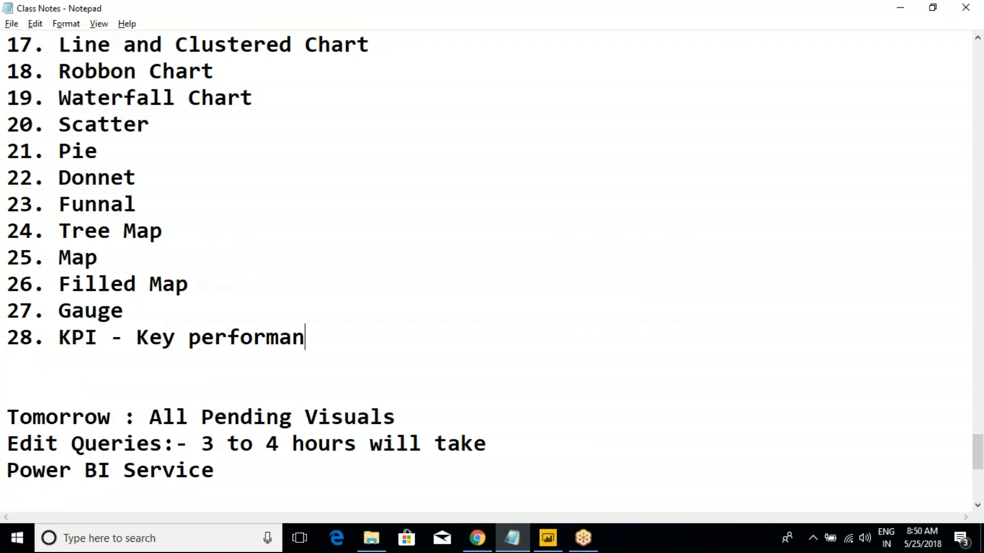
pyautogui.write('ce Zindicator')
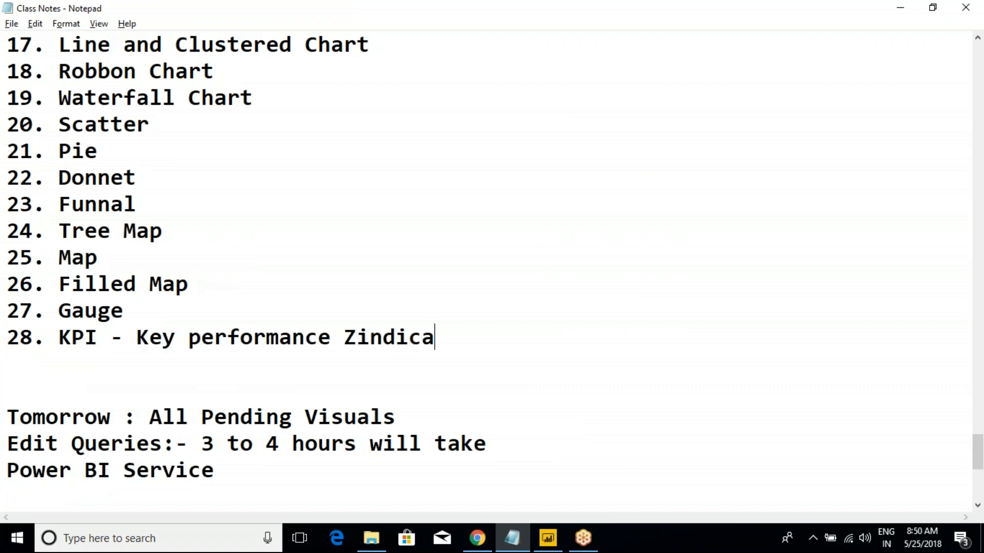
pyautogui.press('BackSpace')
pyautogui.press('BackSpace')
pyautogui.press('BackSpace')
pyautogui.press('BackSpace')
pyautogui.press('BackSpace')
pyautogui.press('BackSpace')
pyautogui.press('BackSpace')
pyautogui.press('BackSpace')
pyautogui.press('BackSpace')
pyautogui.press('BackSpace')
pyautogui.write('Indocators')
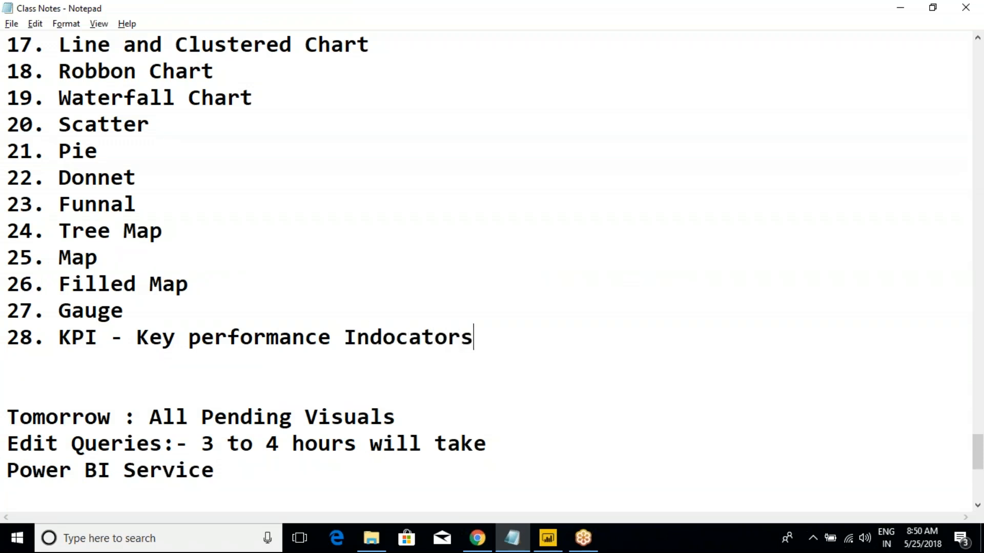
# Capitalize "Performance" in the KPI note and switch back to Power BI Desktop.
pyautogui.click(203, 347)
pyautogui.press('BackSpace')
pyautogui.write('P')
pyautogui.moveTo(502, 348); pyautogui.dragTo(14, 344)
pyautogui.click(152, 348)
pyautogui.hotkey('alt', 'Tab')
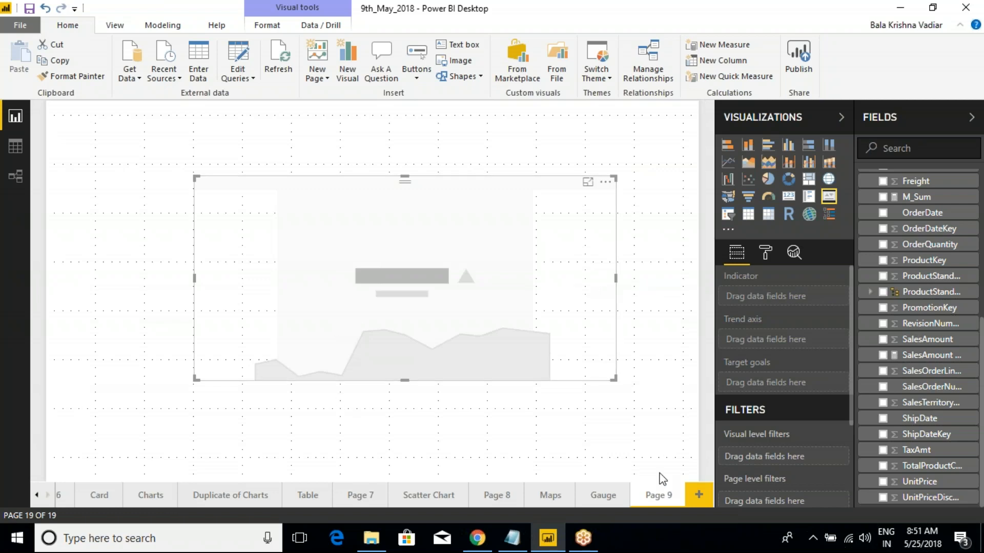
# Revisit the Gauge page, then examine the KPI visual's Indicator, Trend axis and Target goals fields on Page 9, marking them on screen.
pyautogui.click(604, 495)
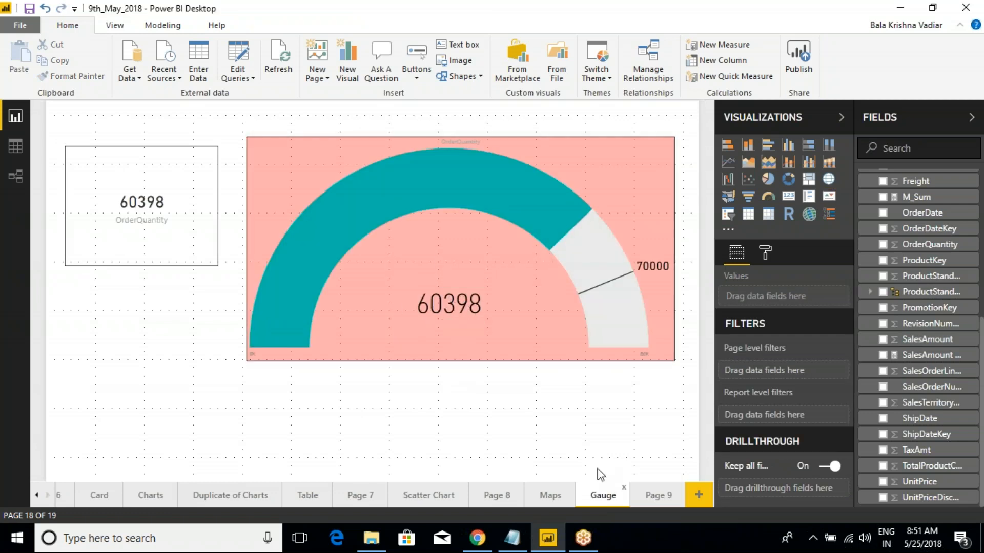
pyautogui.click(660, 496)
pyautogui.click(402, 203)
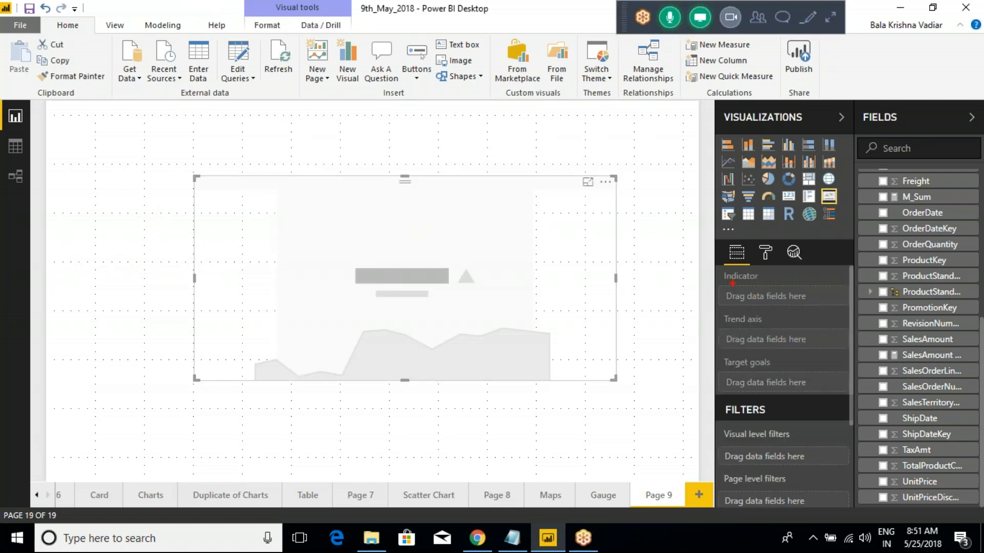
pyautogui.moveTo(707, 268); pyautogui.dragTo(820, 304)
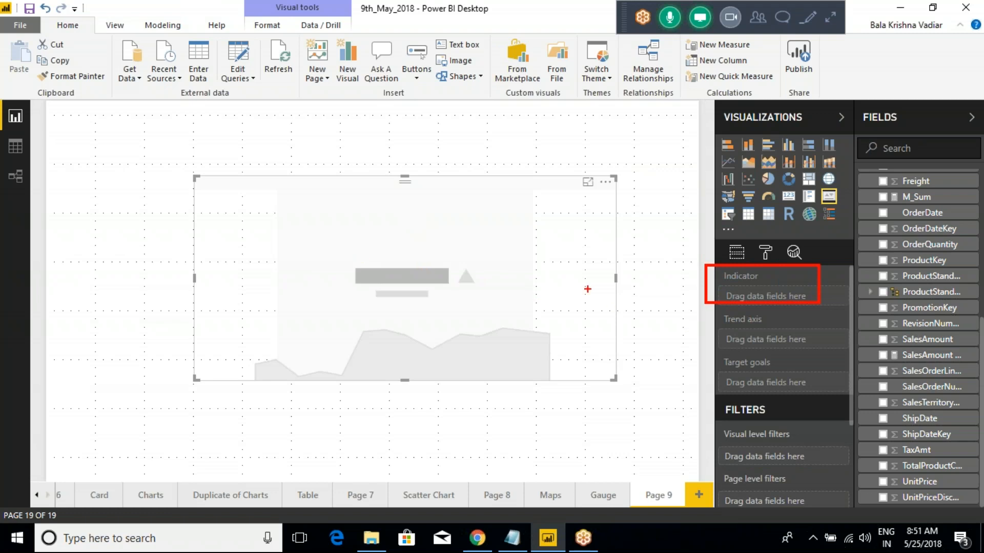
pyautogui.moveTo(706, 310); pyautogui.dragTo(812, 348)
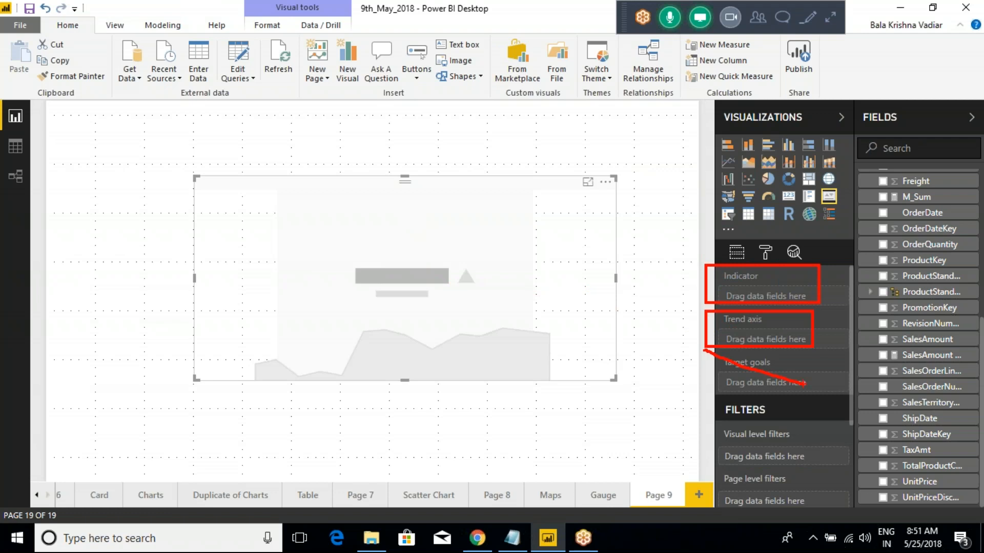
pyautogui.press('Escape')
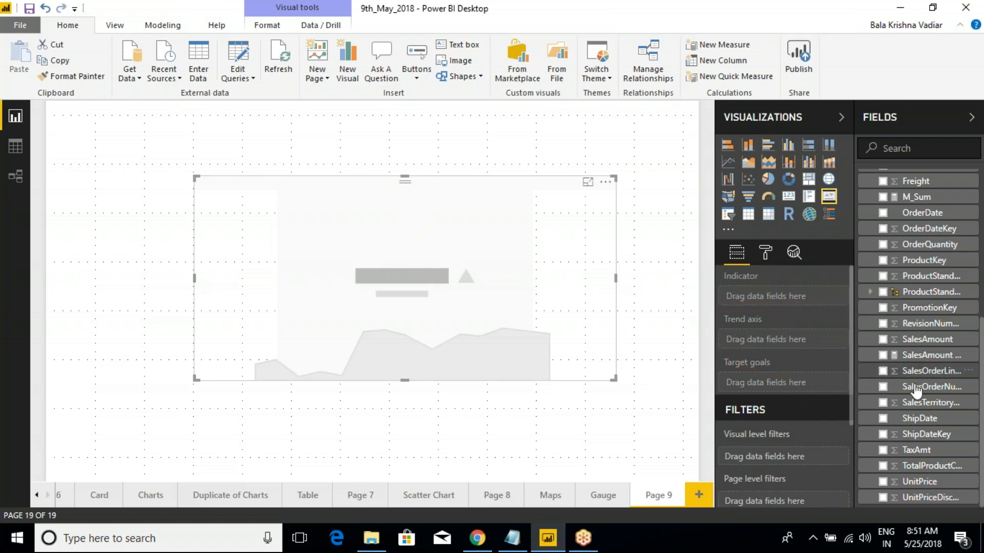
# Sketch a handwritten 100 – 150 comparison with an upward arrow over the empty KPI page, and clear the markings.
pyautogui.scroll(5, 905, 383)
pyautogui.scroll(-5, 905, 348)
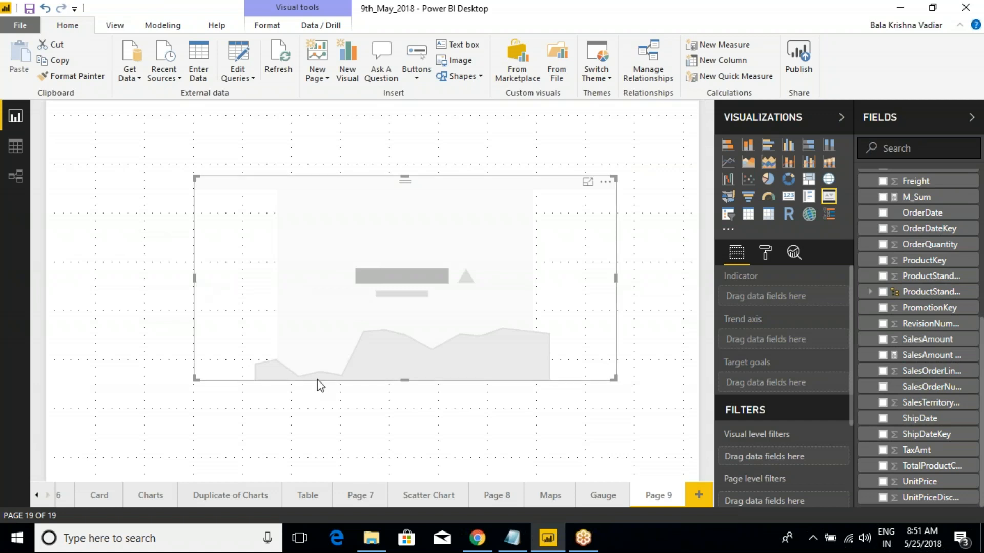
pyautogui.hotkey('ctrl', '2')
pyautogui.moveTo(105, 150)
pyautogui.mouseDown()
pyautogui.moveTo(118, 176)
pyautogui.moveTo(137, 165)
pyautogui.moveTo(124, 149)
pyautogui.moveTo(169, 135)
pyautogui.moveTo(269, 143)
pyautogui.mouseUp()
pyautogui.moveTo(272, 126)
pyautogui.mouseDown()
pyautogui.moveTo(301, 119)
pyautogui.moveTo(286, 145)
pyautogui.moveTo(319, 146)
pyautogui.moveTo(306, 122)
pyautogui.mouseUp()
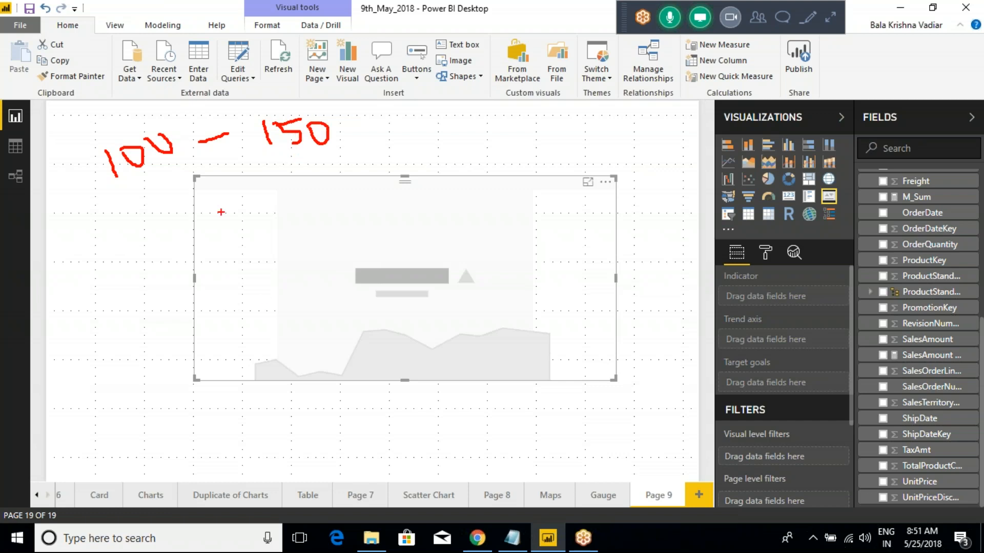
pyautogui.moveTo(142, 174); pyautogui.dragTo(153, 240)
pyautogui.moveTo(129, 205); pyautogui.dragTo(146, 204)
pyautogui.moveTo(303, 149)
pyautogui.mouseDown()
pyautogui.moveTo(310, 190)
pyautogui.moveTo(306, 166)
pyautogui.mouseUp()
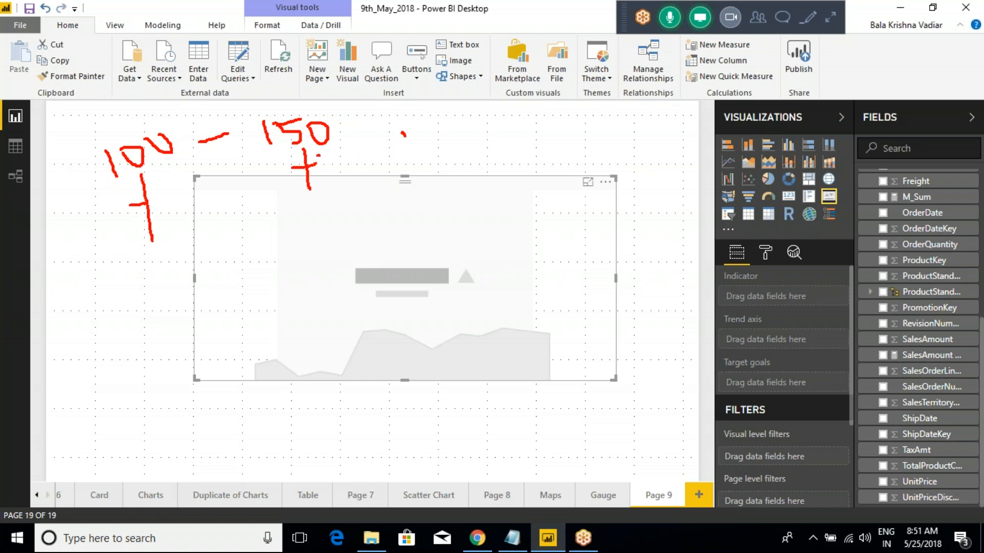
pyautogui.moveTo(397, 149)
pyautogui.mouseDown()
pyautogui.moveTo(402, 133)
pyautogui.moveTo(450, 141)
pyautogui.moveTo(414, 172)
pyautogui.mouseUp()
pyautogui.moveTo(455, 139)
pyautogui.mouseDown()
pyautogui.moveTo(442, 162)
pyautogui.moveTo(458, 155)
pyautogui.mouseUp()
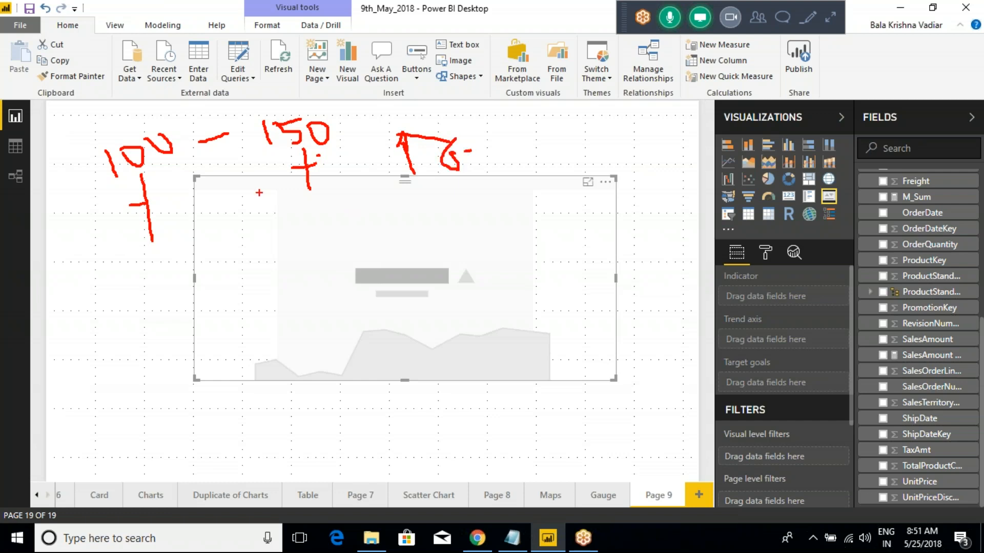
pyautogui.hotkey('ctrl', 'z')
pyautogui.hotkey('ctrl', 'z')
pyautogui.hotkey('ctrl', 'z')
pyautogui.hotkey('ctrl', 'z')
pyautogui.hotkey('ctrl', 'z')
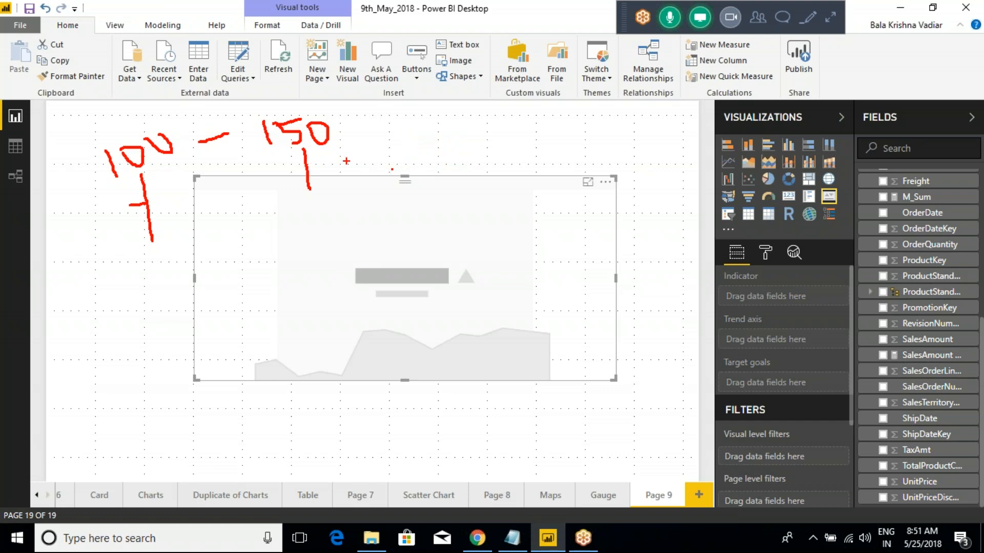
pyautogui.moveTo(284, 125)
pyautogui.mouseDown()
pyautogui.moveTo(291, 149)
pyautogui.moveTo(308, 124)
pyautogui.moveTo(253, 153)
pyautogui.moveTo(298, 133)
pyautogui.mouseUp()
pyautogui.moveTo(387, 177)
pyautogui.mouseDown()
pyautogui.moveTo(380, 136)
pyautogui.moveTo(365, 123)
pyautogui.moveTo(399, 126)
pyautogui.mouseUp()
pyautogui.moveTo(261, 121)
pyautogui.mouseDown()
pyautogui.moveTo(281, 153)
pyautogui.moveTo(295, 134)
pyautogui.moveTo(332, 148)
pyautogui.moveTo(317, 126)
pyautogui.mouseUp()
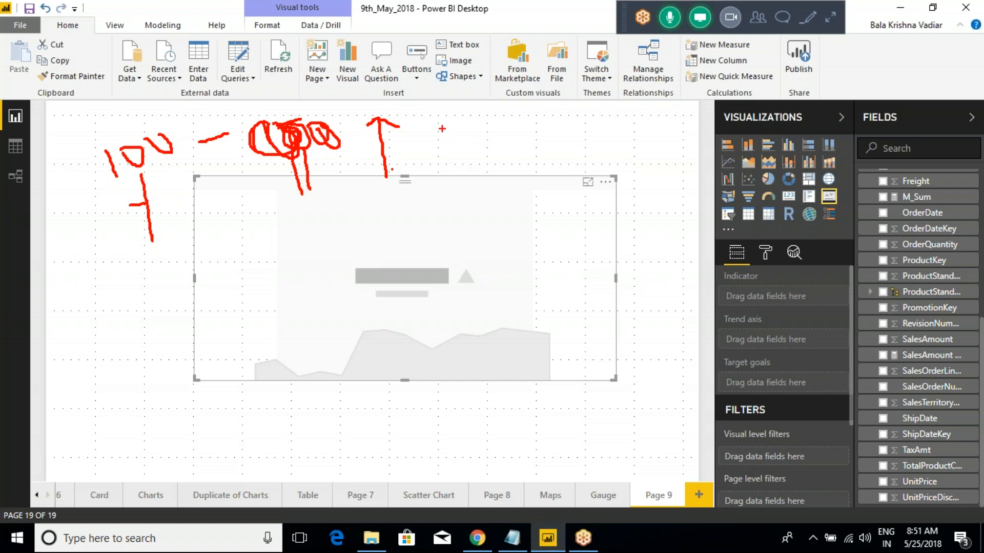
pyautogui.moveTo(443, 127)
pyautogui.mouseDown()
pyautogui.moveTo(436, 147)
pyautogui.moveTo(477, 162)
pyautogui.moveTo(424, 151)
pyautogui.moveTo(438, 163)
pyautogui.mouseUp()
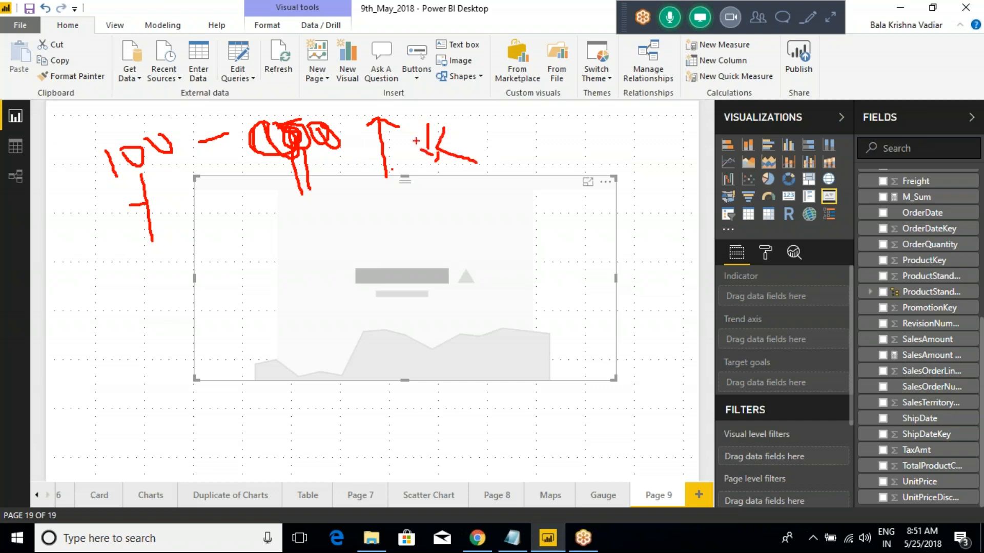
pyautogui.moveTo(69, 137); pyautogui.dragTo(107, 240)
pyautogui.moveTo(75, 137)
pyautogui.mouseDown()
pyautogui.moveTo(311, 108)
pyautogui.moveTo(421, 166)
pyautogui.moveTo(132, 225)
pyautogui.mouseUp()
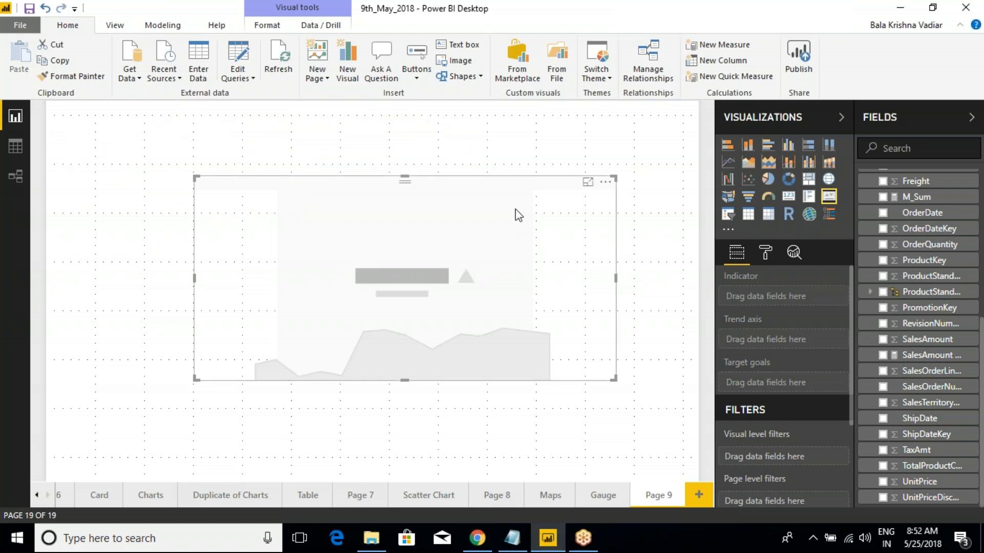
# Make the empty KPI visual taller and move it to the right side of the report canvas.
pyautogui.moveTo(404, 178); pyautogui.dragTo(430, 128)
pyautogui.moveTo(440, 180); pyautogui.dragTo(463, 222)
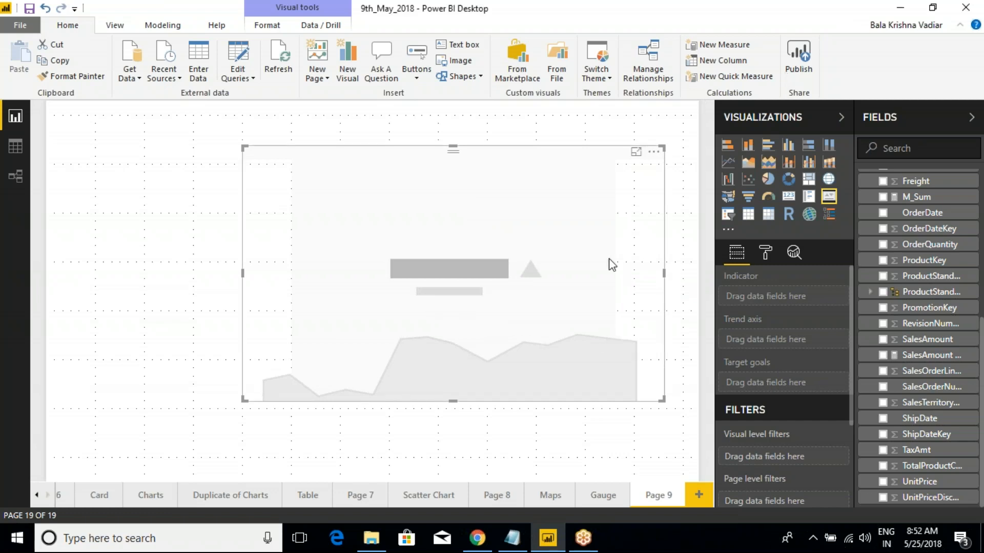
pyautogui.click(891, 11)
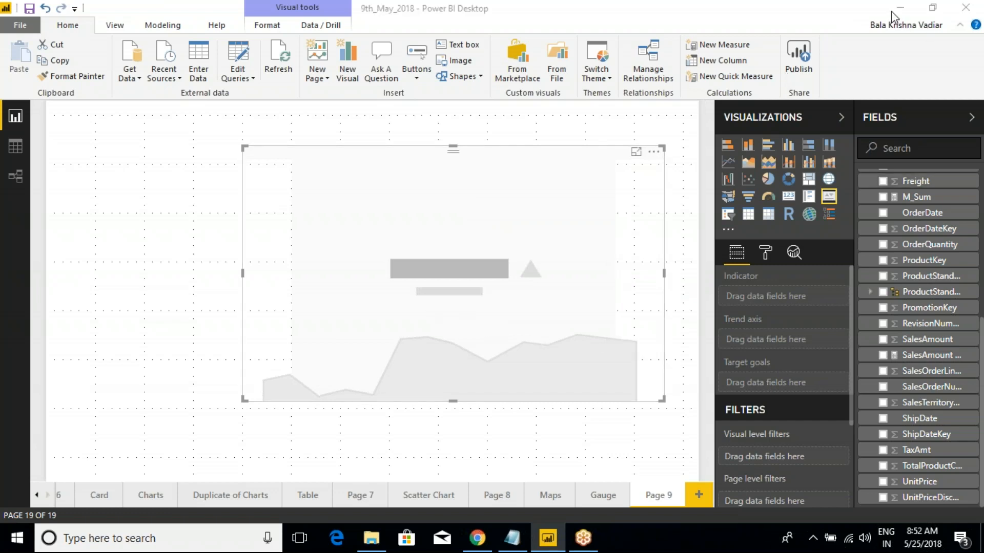
pyautogui.click(891, 11)
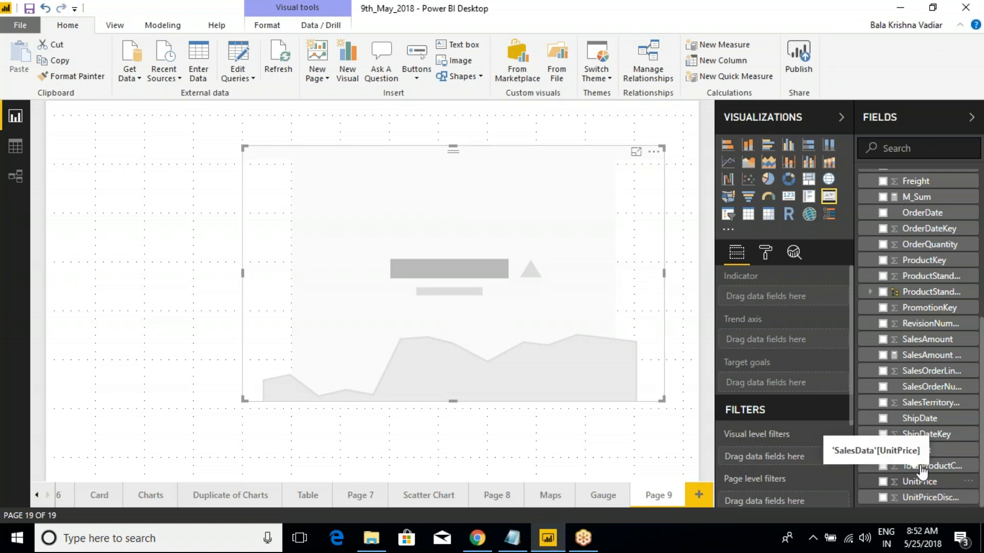
# Set SalesAmount as both the KPI's indicator and trend axis, with TotalProductCost as its target goal.
pyautogui.click(883, 340)
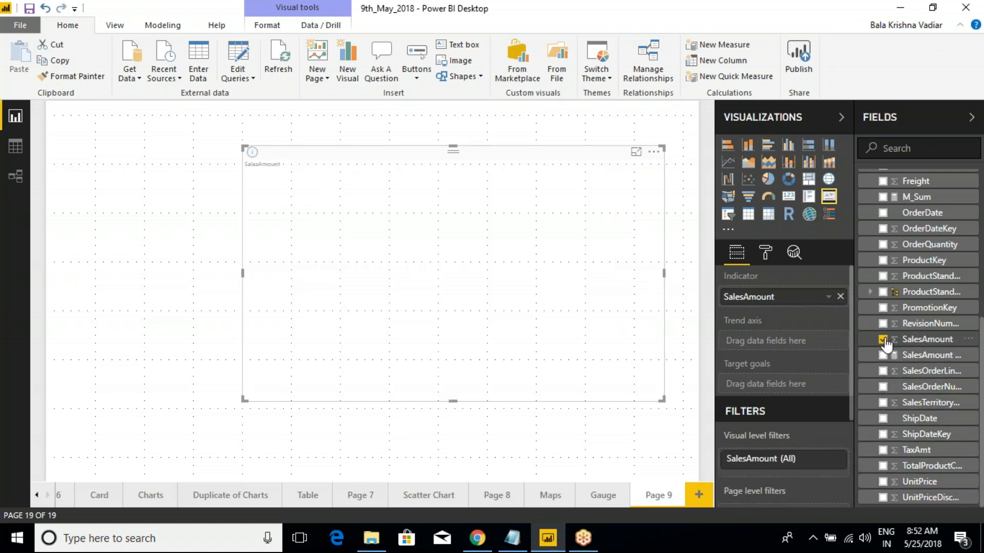
pyautogui.click(883, 466)
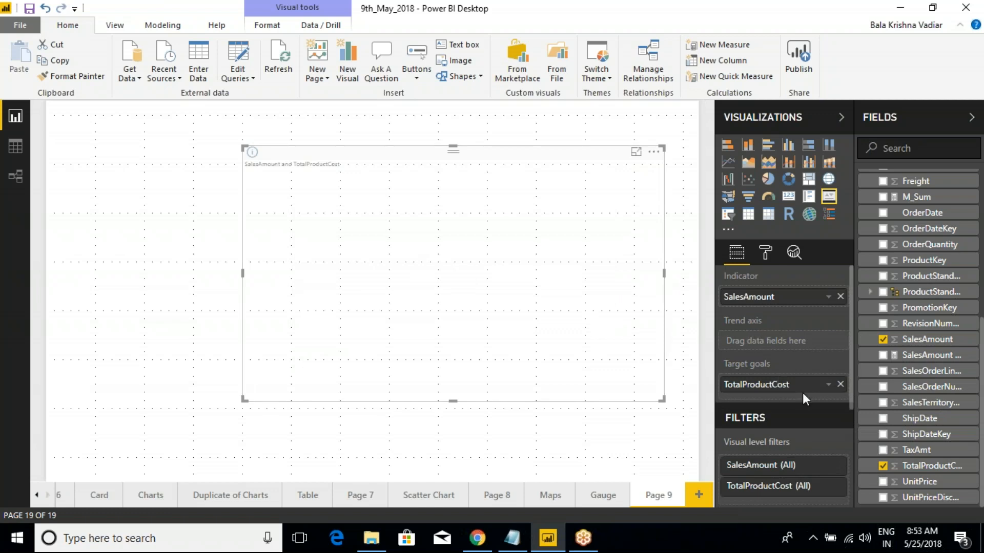
pyautogui.moveTo(926, 339); pyautogui.dragTo(785, 348)
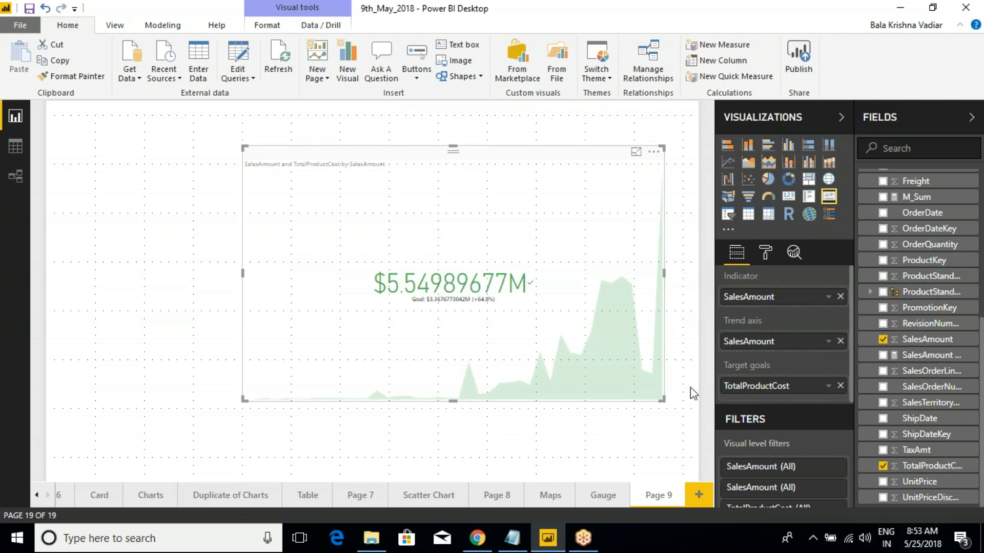
pyautogui.click(841, 341)
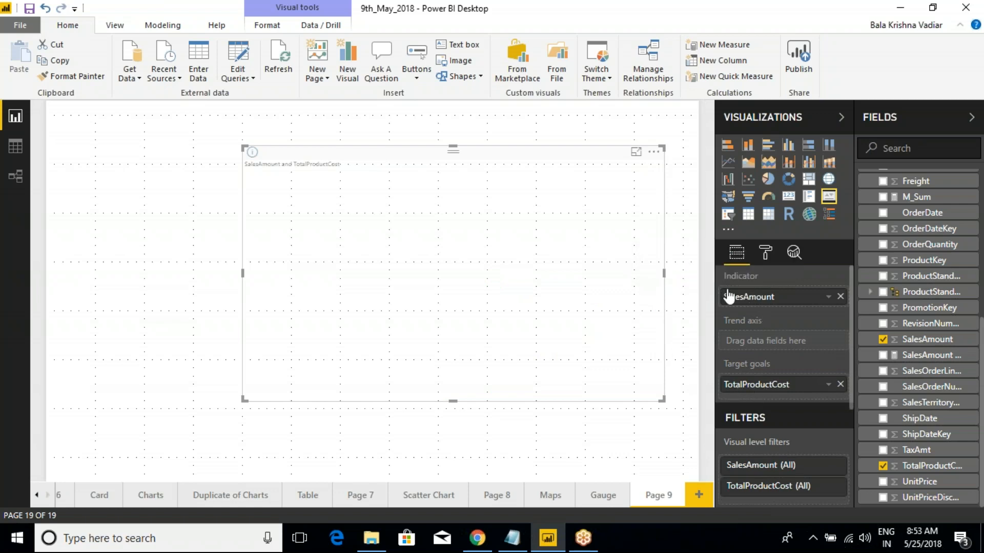
pyautogui.moveTo(954, 340); pyautogui.dragTo(769, 342)
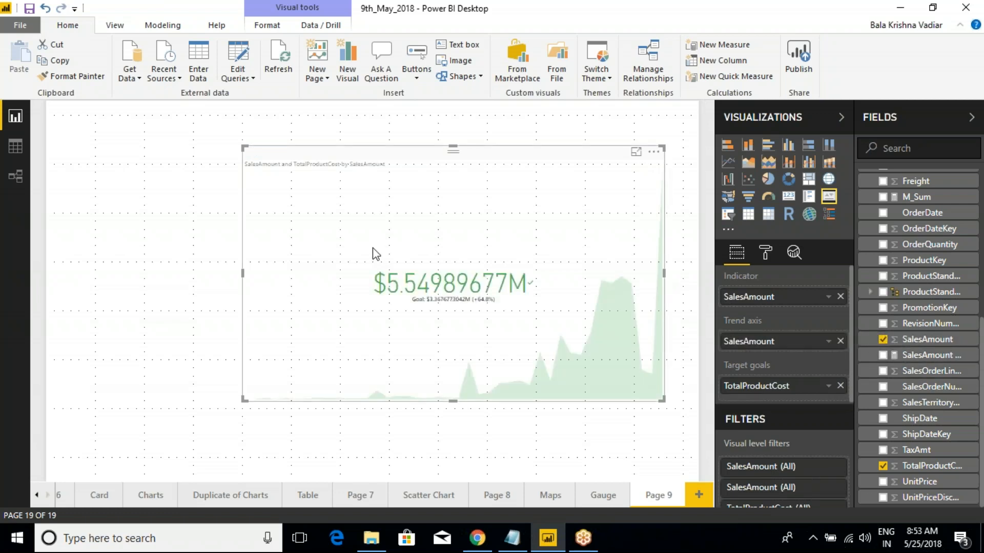
# Turn on the border in the KPI visual's formatting.
pyautogui.click(141, 169)
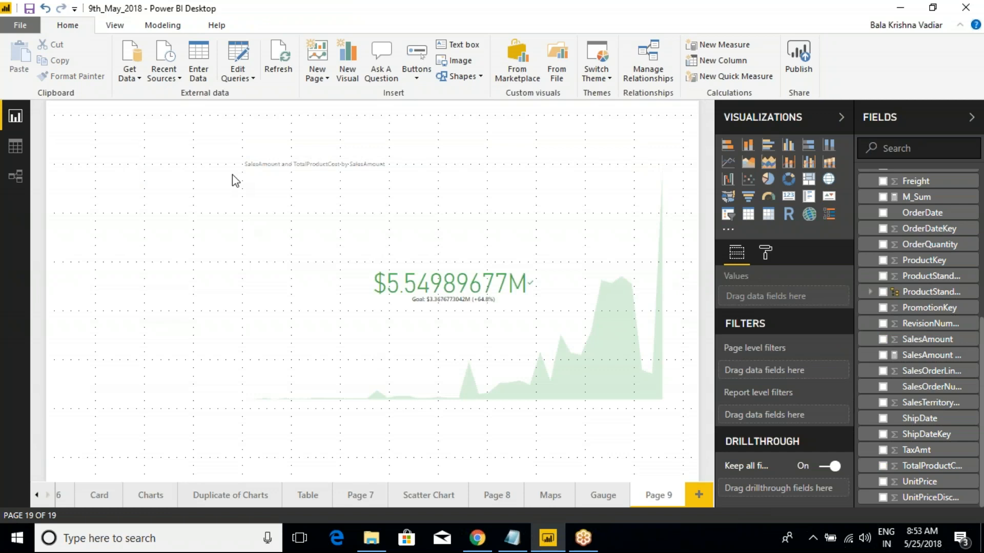
pyautogui.click(251, 177)
pyautogui.click(765, 253)
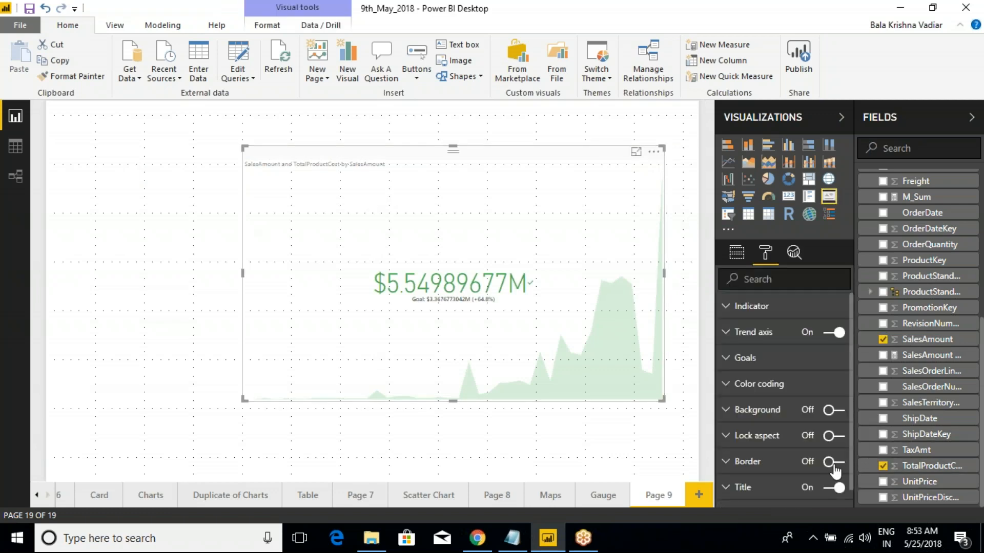
pyautogui.scroll(-1, 835, 470)
pyautogui.click(834, 445)
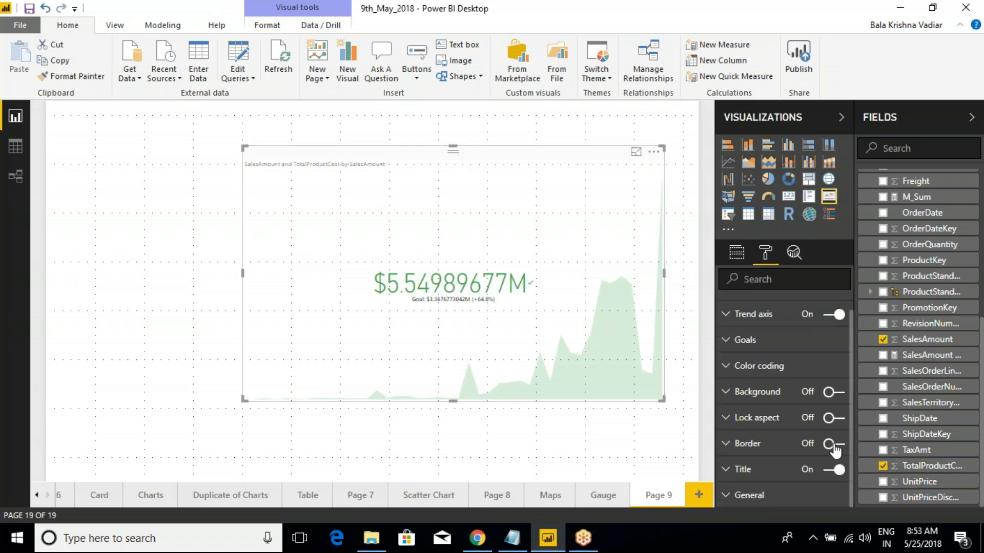
# Examine the Goals, Color coding and Trend axis formatting options of the KPI visual.
pyautogui.click(726, 340)
pyautogui.click(726, 340)
pyautogui.click(725, 367)
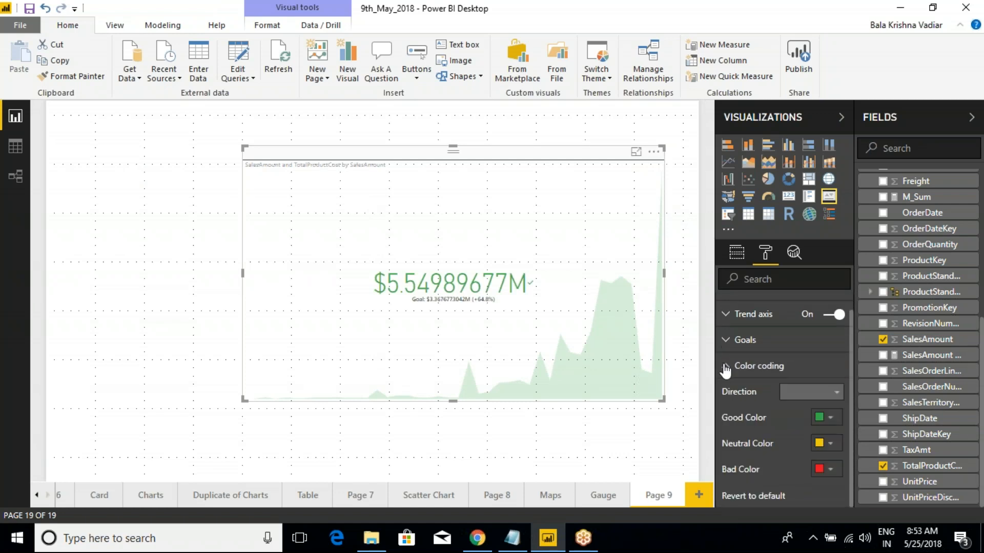
pyautogui.click(725, 367)
pyautogui.click(725, 314)
pyautogui.click(726, 317)
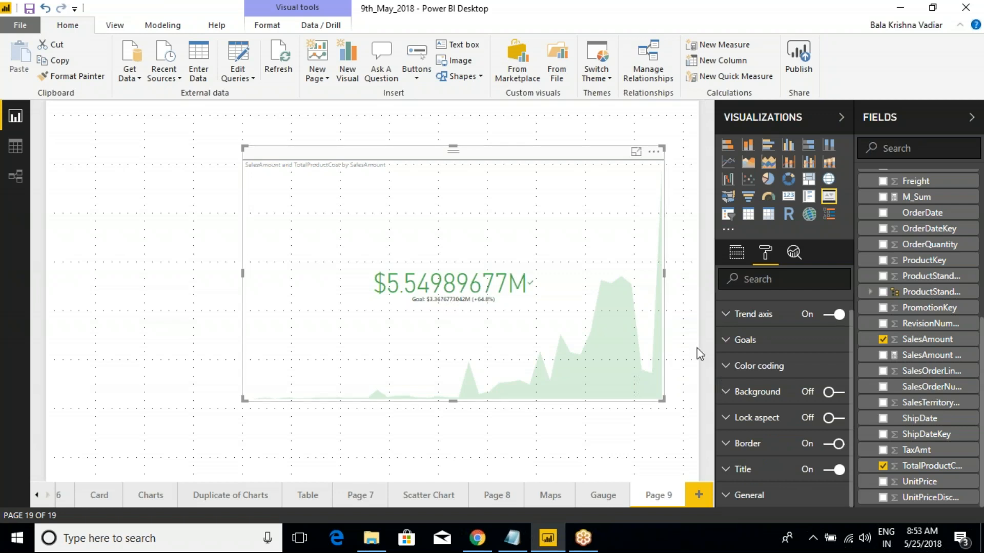
pyautogui.click(725, 340)
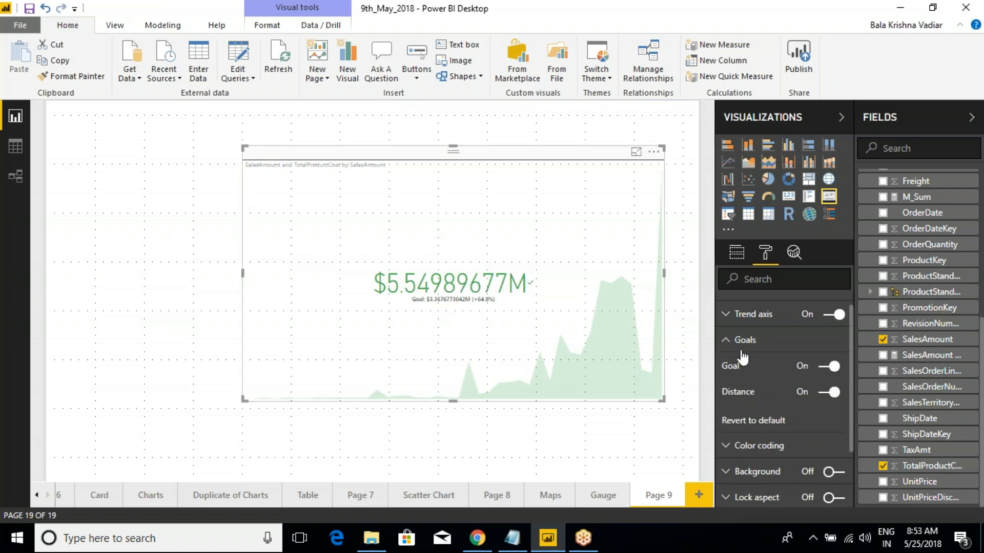
pyautogui.click(730, 342)
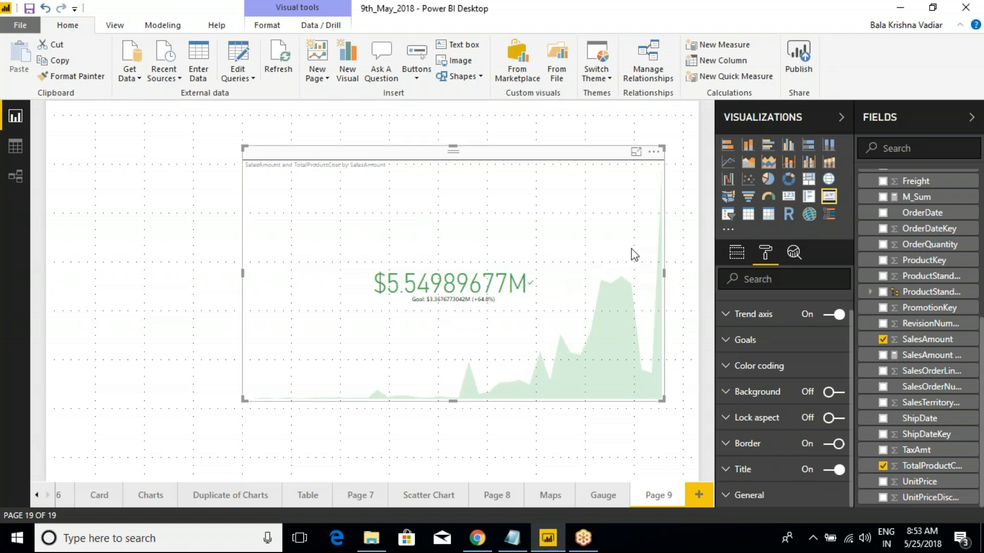
# Add a card showing TotalProductCost in the upper-left area of the canvas, beside the KPI.
pyautogui.click(163, 169)
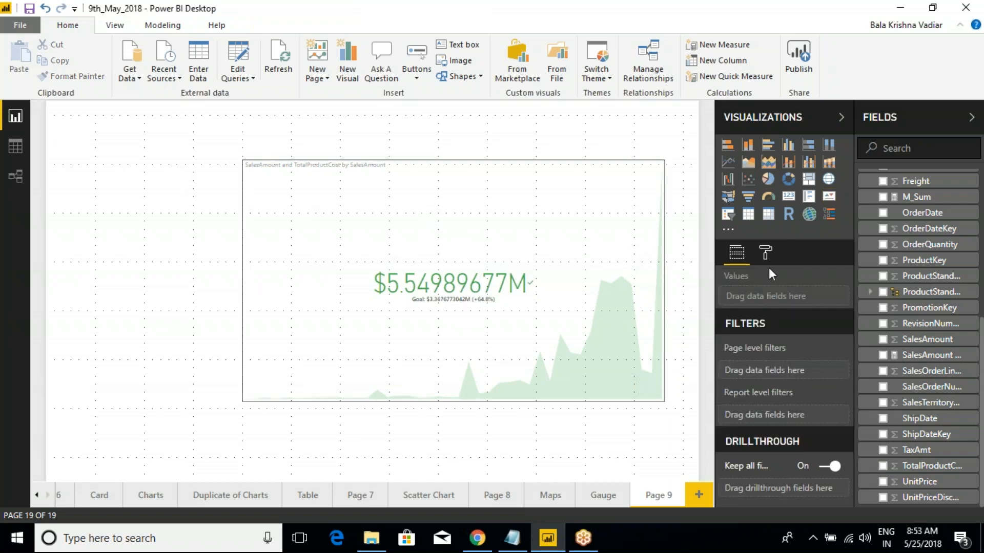
pyautogui.click(788, 196)
pyautogui.moveTo(219, 408); pyautogui.dragTo(159, 155)
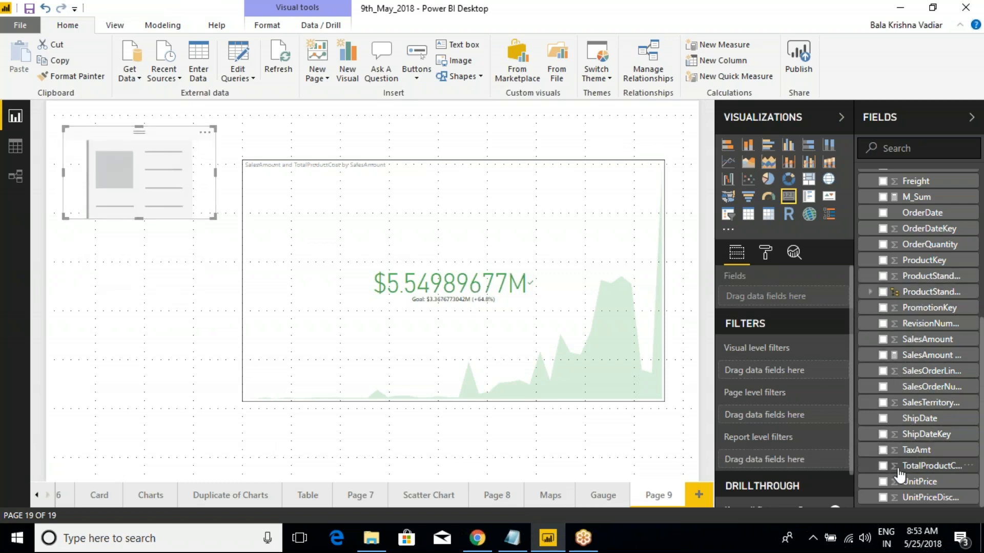
pyautogui.click(882, 466)
# Add a second card showing SalesAmount below the TotalProductCost card.
pyautogui.click(121, 285)
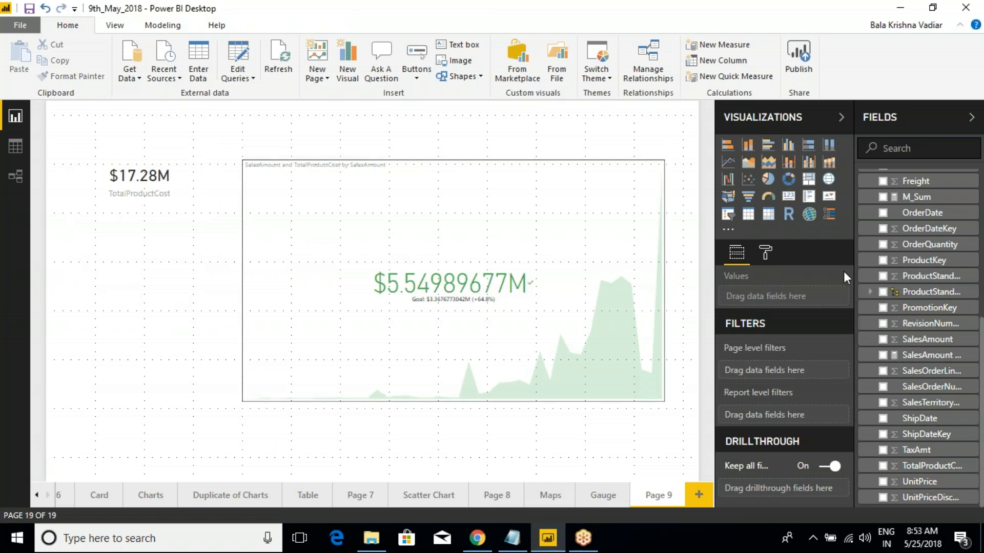
pyautogui.click(789, 196)
pyautogui.moveTo(164, 407); pyautogui.dragTo(174, 256)
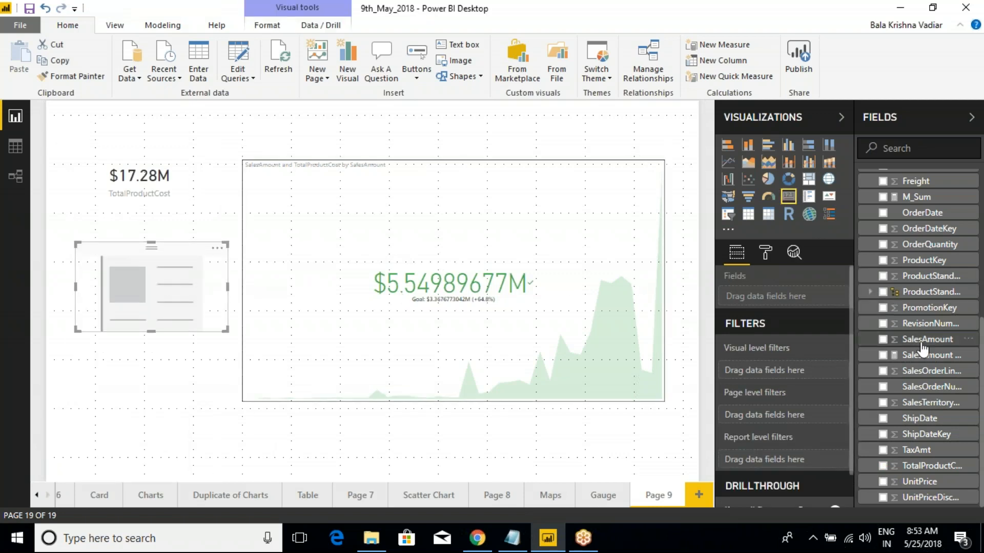
pyautogui.click(882, 339)
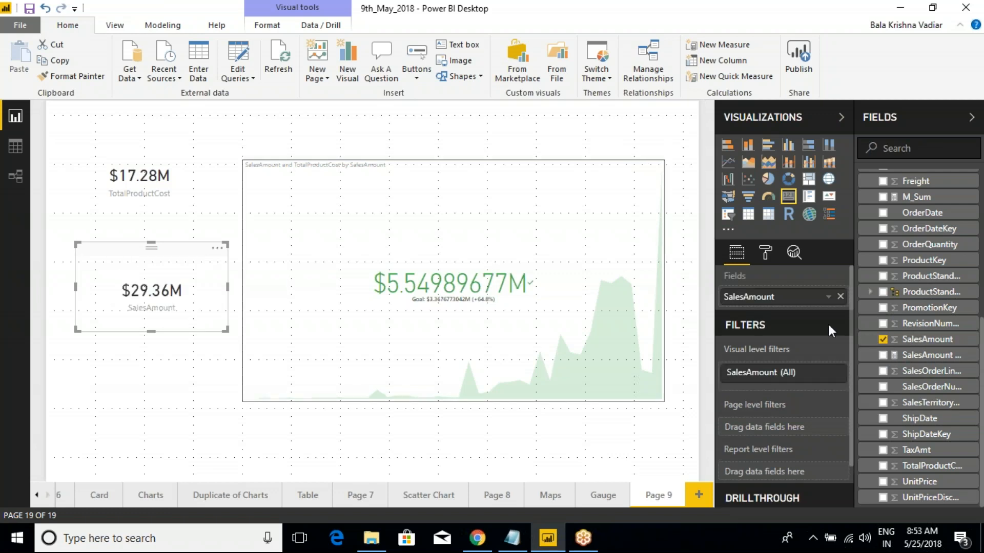
# Set the SalesAmount card's data label display units to None.
pyautogui.click(765, 252)
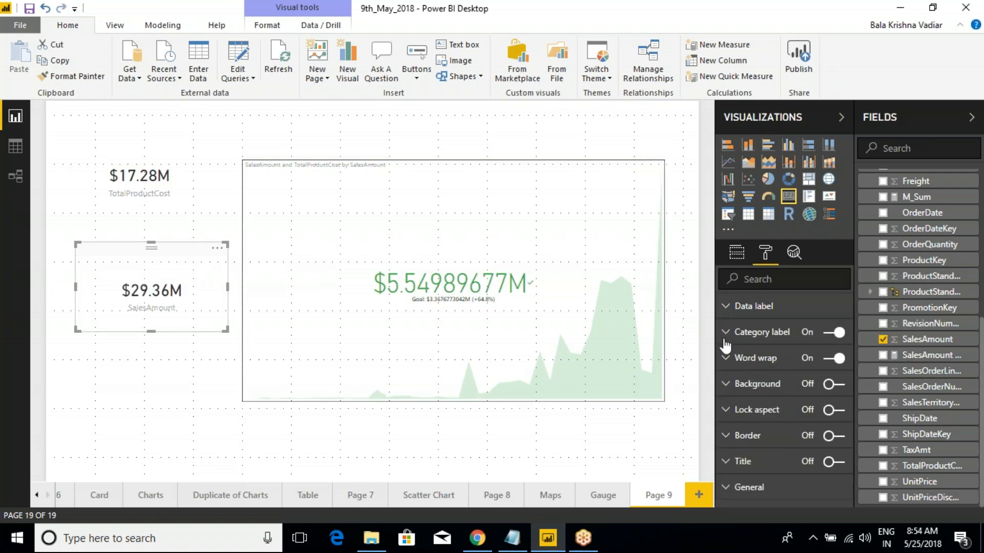
pyautogui.click(728, 310)
pyautogui.click(801, 360)
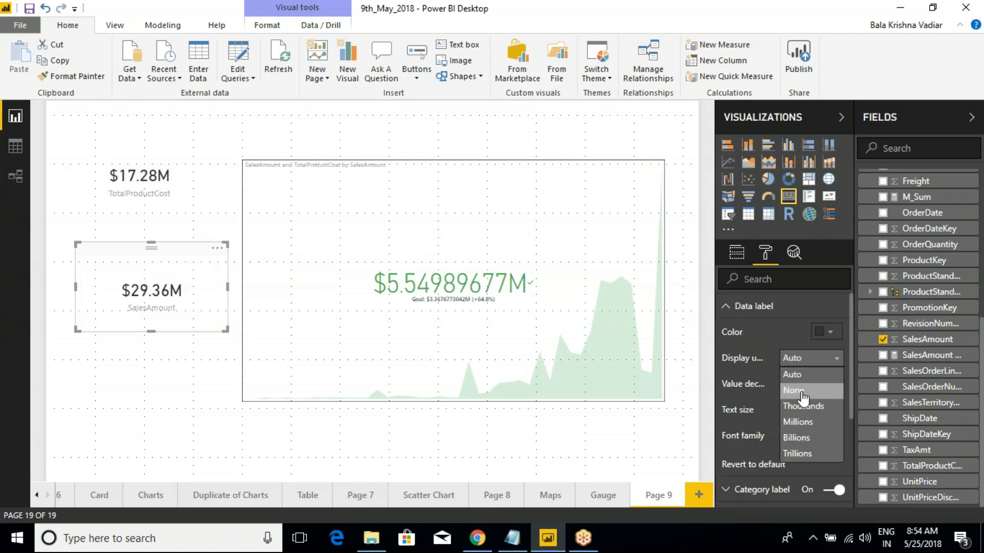
pyautogui.click(800, 384)
# Set the TotalProductCost card's data label display units to None and widen the card slightly.
pyautogui.click(185, 202)
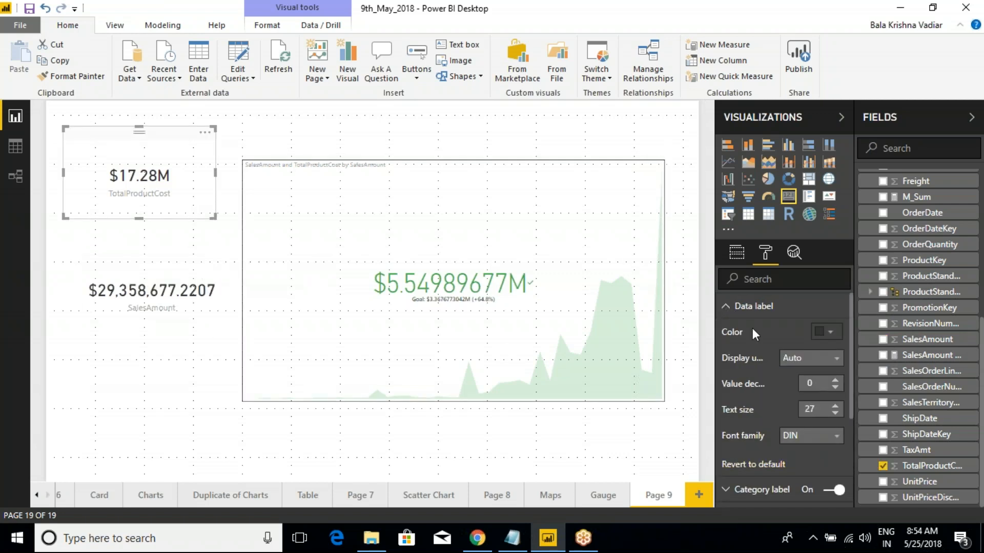
pyautogui.click(792, 359)
pyautogui.click(797, 379)
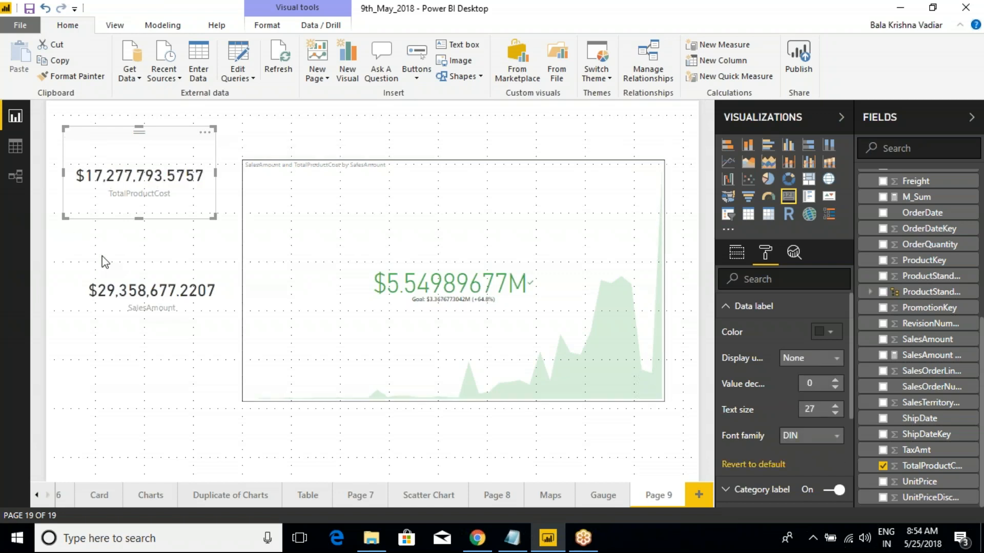
pyautogui.moveTo(216, 174); pyautogui.dragTo(235, 179)
# Compare the KPI's indicator and goal with the TotalProductCost and SalesAmount cards.
pyautogui.click(182, 260)
pyautogui.click(456, 274)
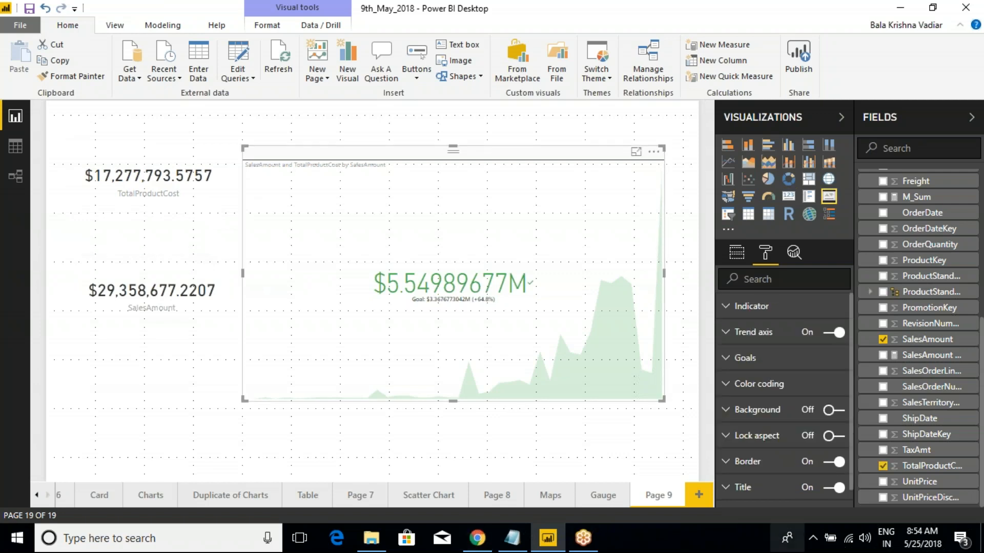
pyautogui.click(174, 205)
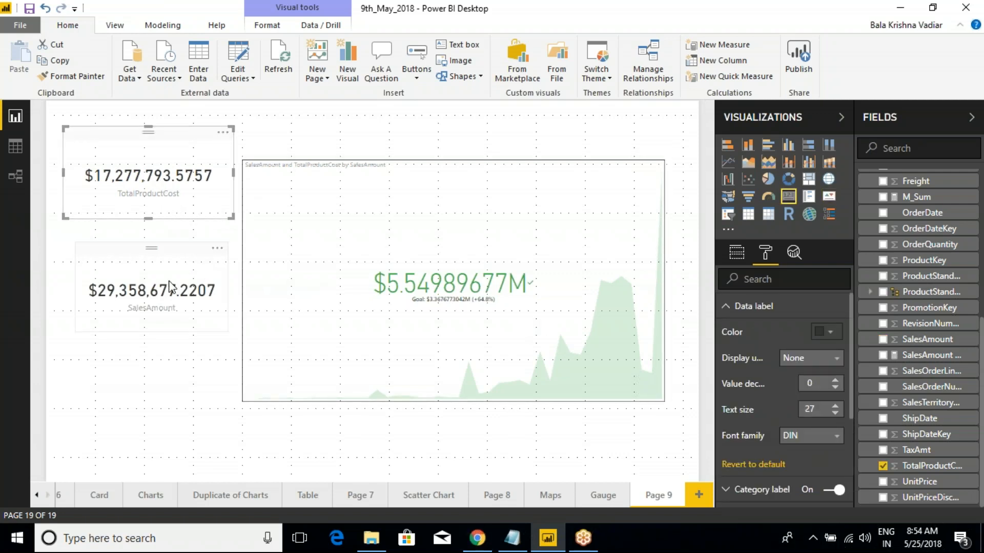
pyautogui.click(170, 302)
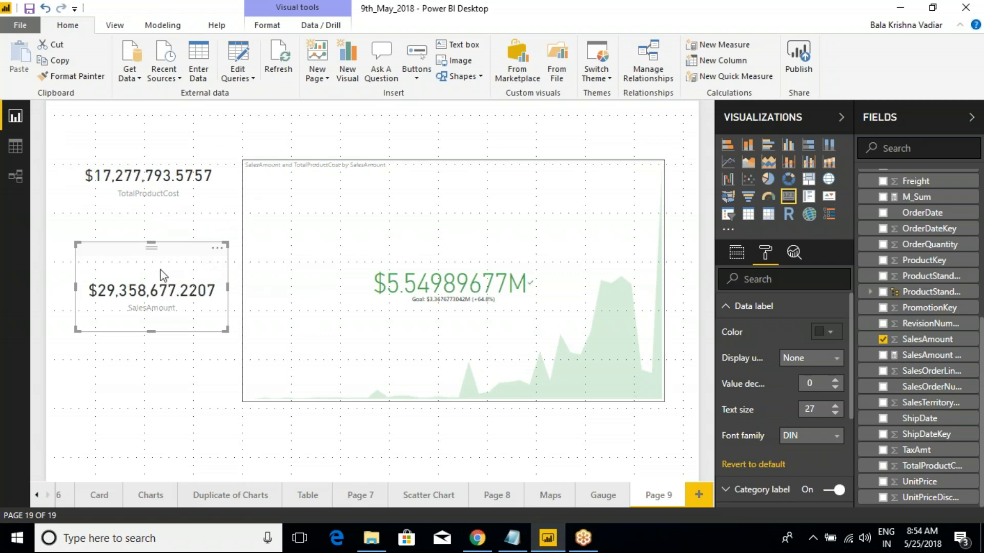
# Annotate the card totals and the KPI's indicator value to compare them, and check the fields assigned to the SalesAmount card and the KPI.
pyautogui.click(172, 215)
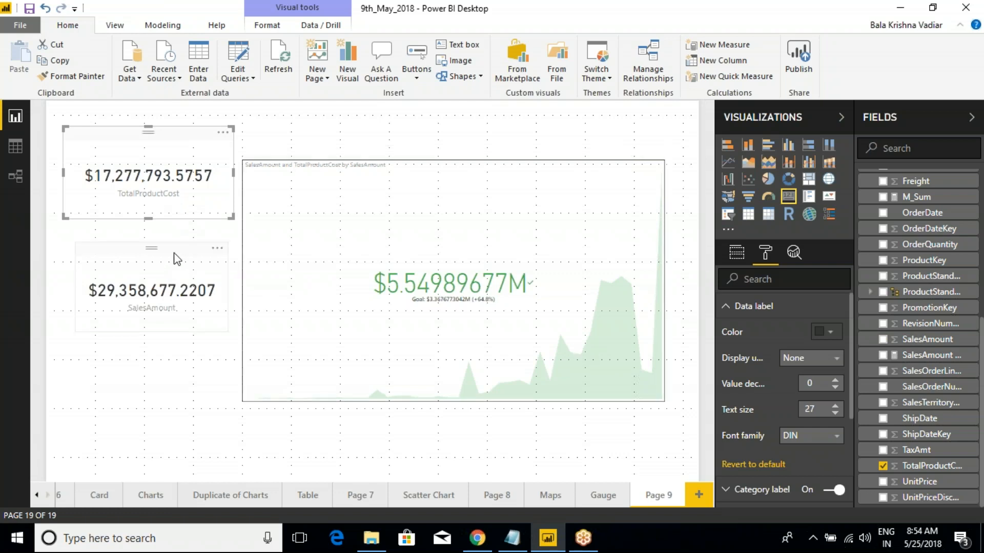
pyautogui.hotkey('ctrl', '2')
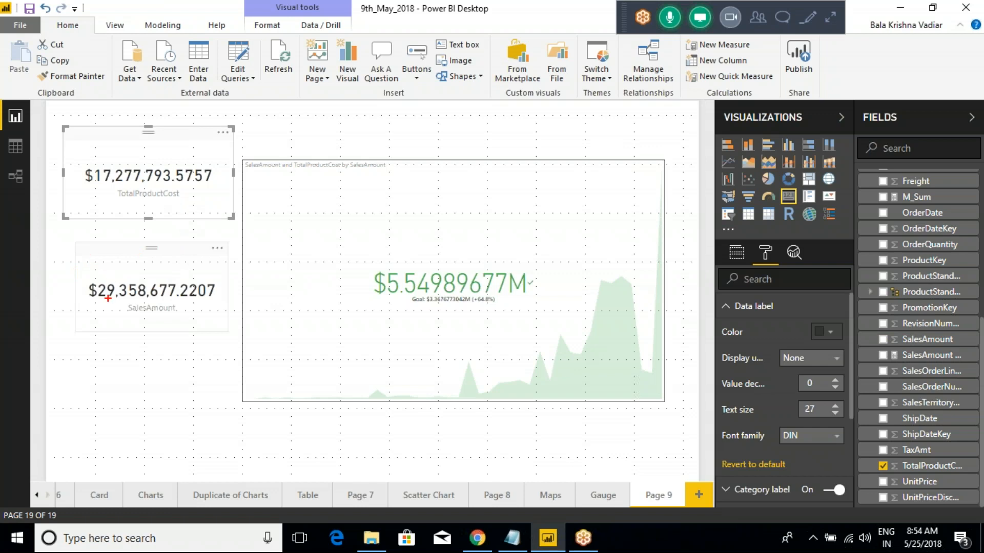
pyautogui.moveTo(99, 309); pyautogui.dragTo(113, 318)
pyautogui.moveTo(109, 307)
pyautogui.mouseDown()
pyautogui.moveTo(124, 317)
pyautogui.moveTo(107, 351)
pyautogui.moveTo(148, 343)
pyautogui.mouseUp()
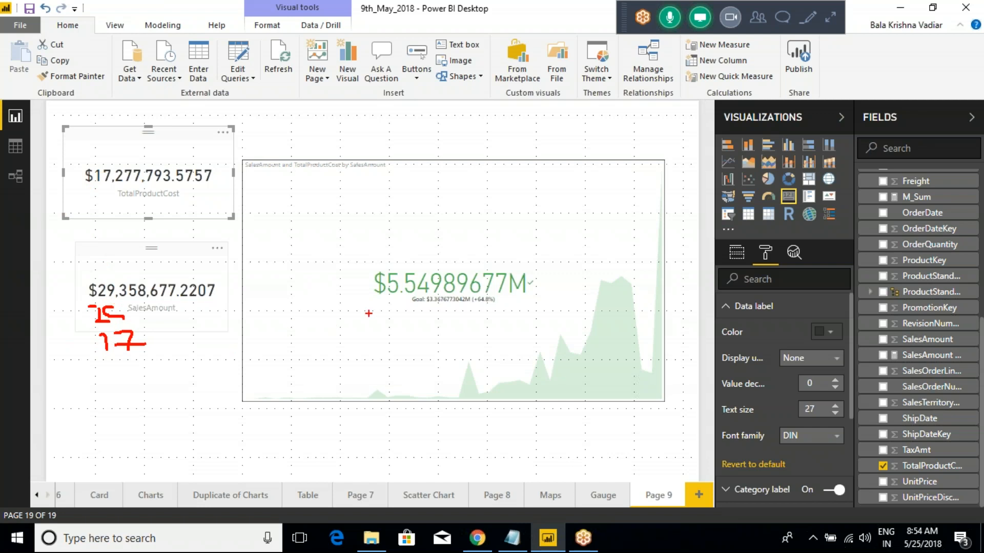
pyautogui.moveTo(367, 260)
pyautogui.mouseDown()
pyautogui.moveTo(455, 299)
pyautogui.moveTo(549, 290)
pyautogui.moveTo(509, 261)
pyautogui.moveTo(373, 259)
pyautogui.mouseUp()
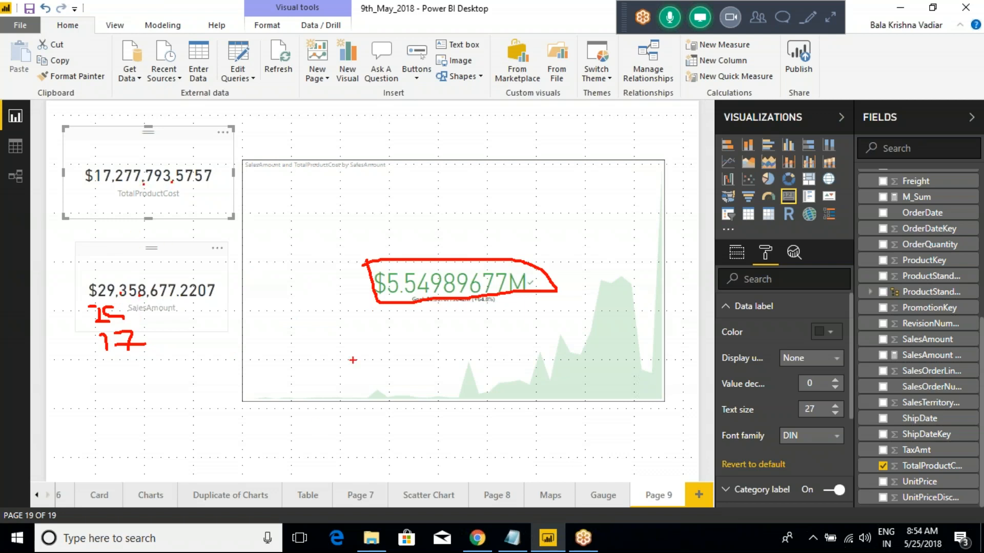
pyautogui.press('Escape')
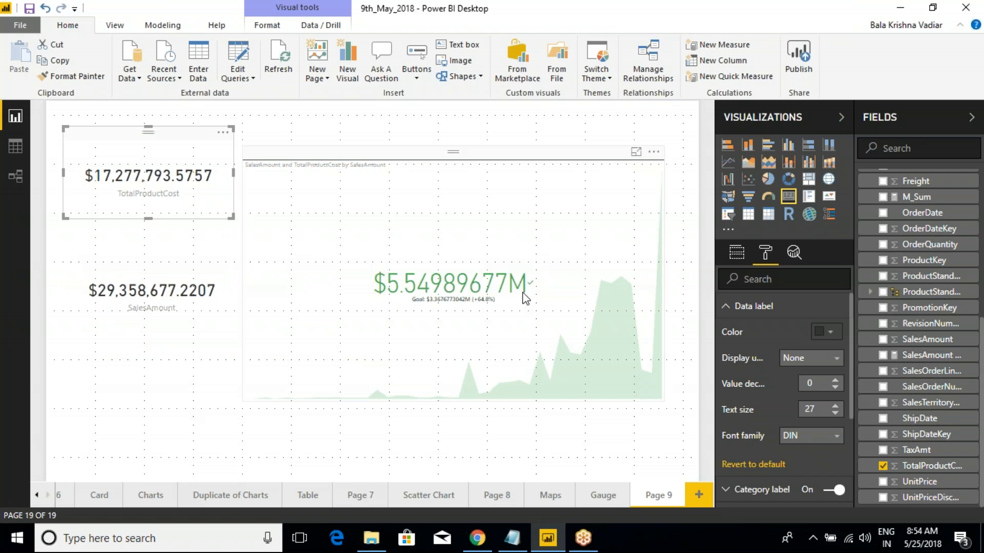
pyautogui.click(175, 269)
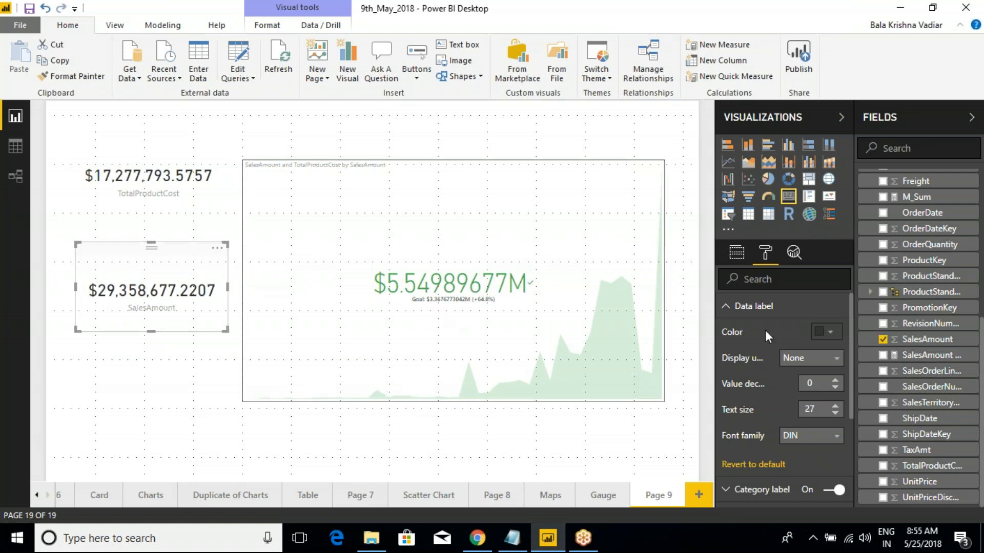
pyautogui.click(736, 252)
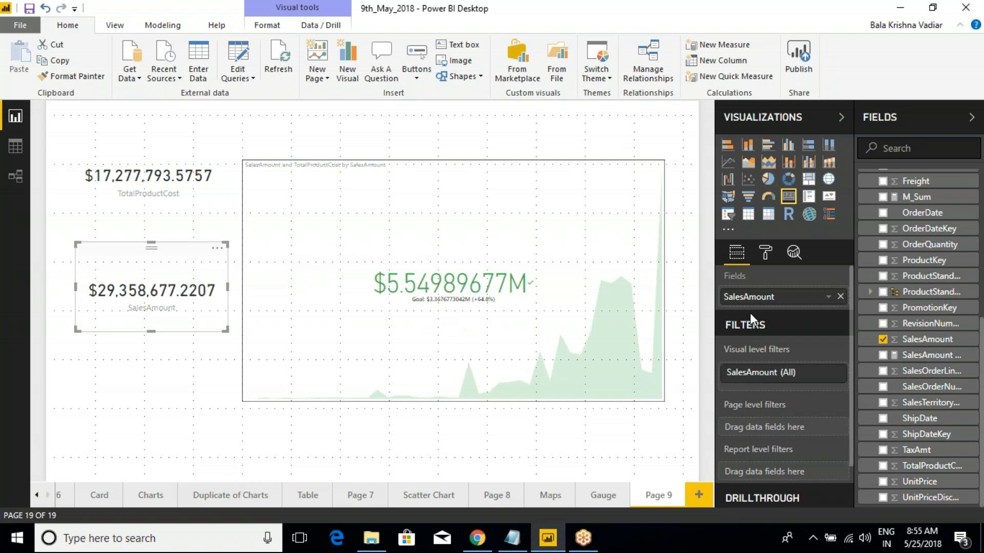
pyautogui.click(506, 239)
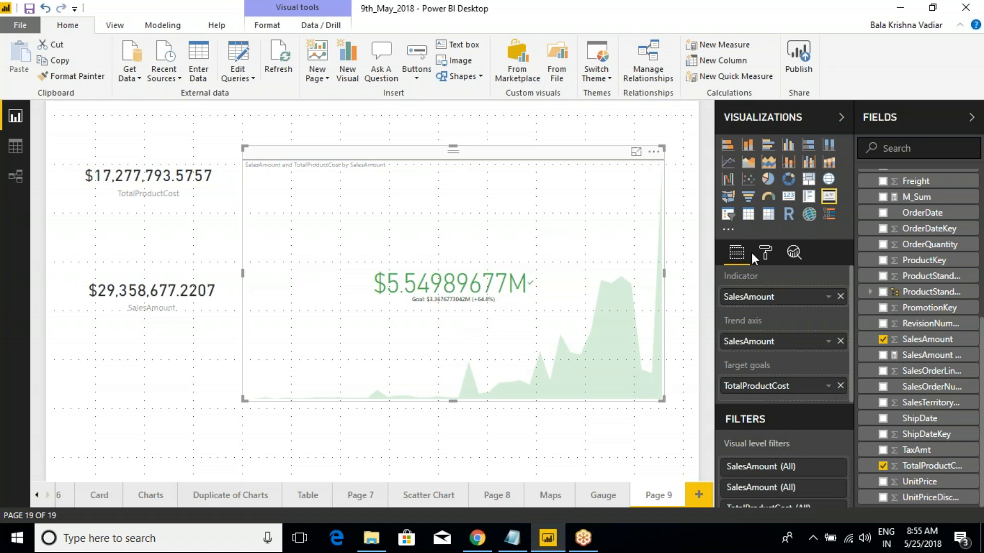
# Try None for the KPI indicator's display units, and set them to Thousands.
pyautogui.click(765, 254)
pyautogui.click(726, 334)
pyautogui.click(727, 333)
pyautogui.click(733, 309)
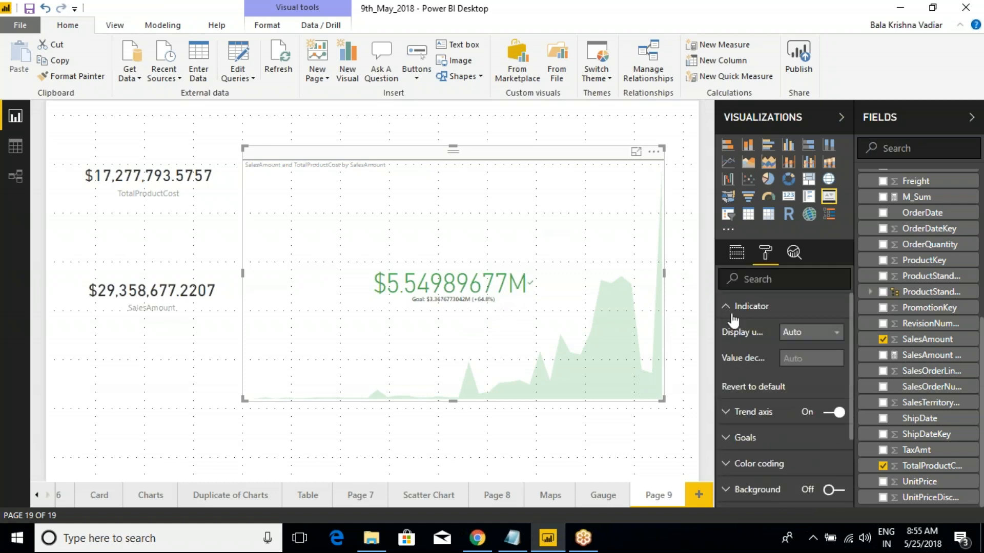
pyautogui.click(810, 332)
pyautogui.click(802, 359)
pyautogui.click(809, 332)
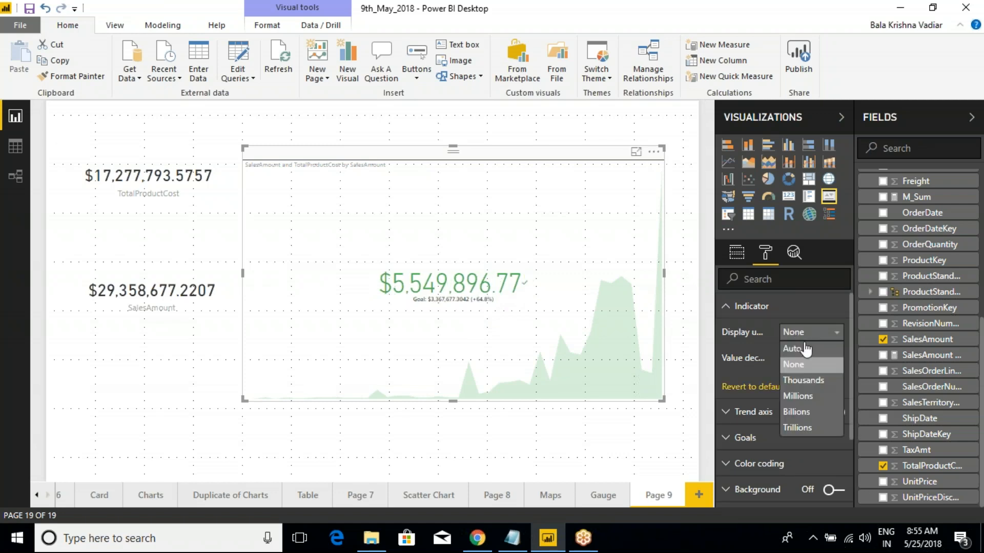
pyautogui.click(792, 392)
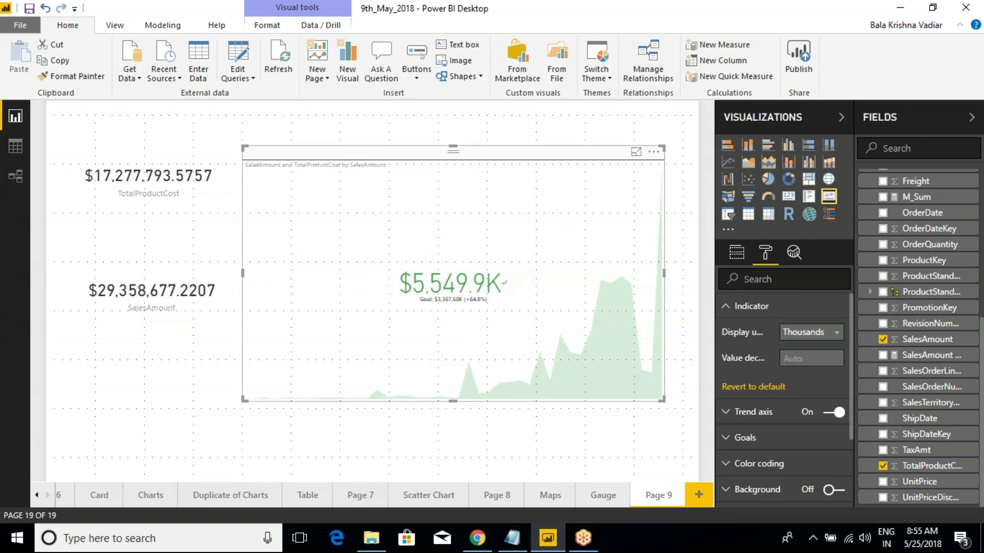
# Set the SalesAmount card's data label display units to Thousands.
pyautogui.click(122, 263)
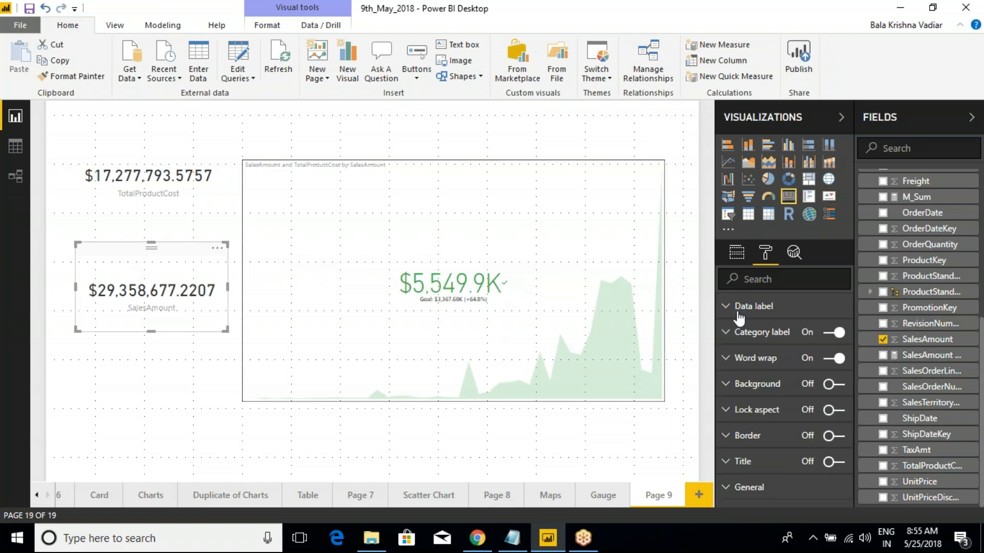
pyautogui.click(727, 333)
pyautogui.click(727, 332)
pyautogui.click(726, 306)
pyautogui.click(810, 358)
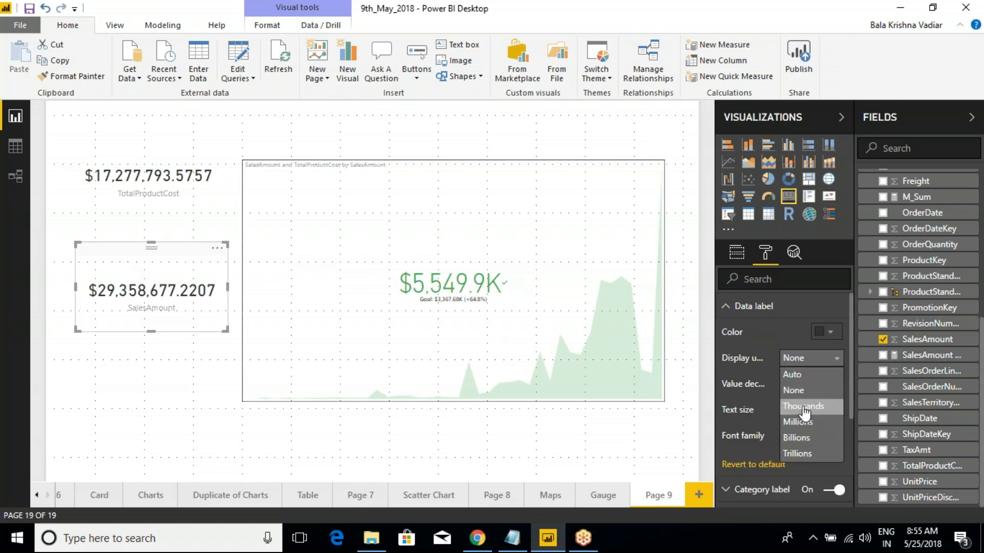
pyautogui.click(803, 406)
# Set the TotalProductCost card's data label display units to Thousands and compare both cards with the KPI.
pyautogui.click(141, 160)
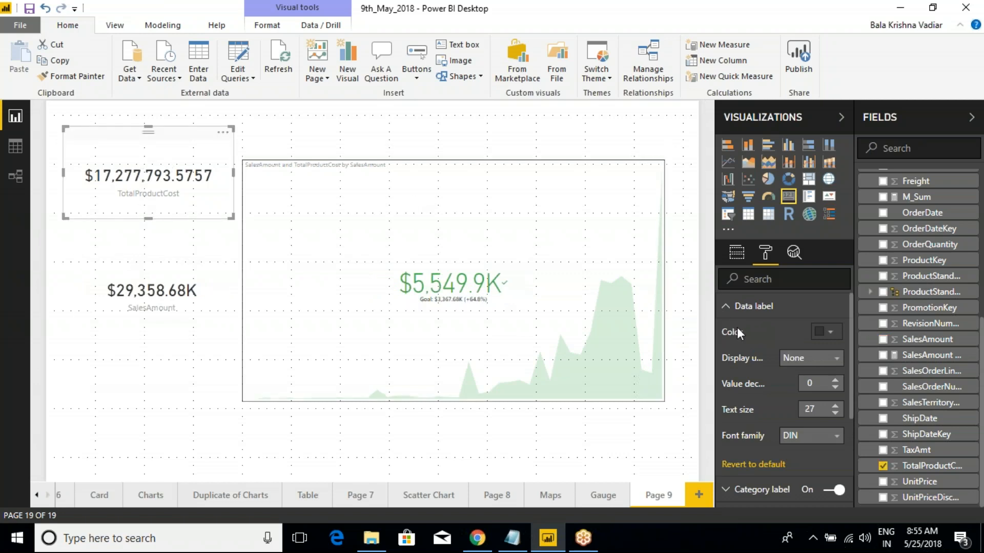
pyautogui.click(774, 355)
pyautogui.click(803, 406)
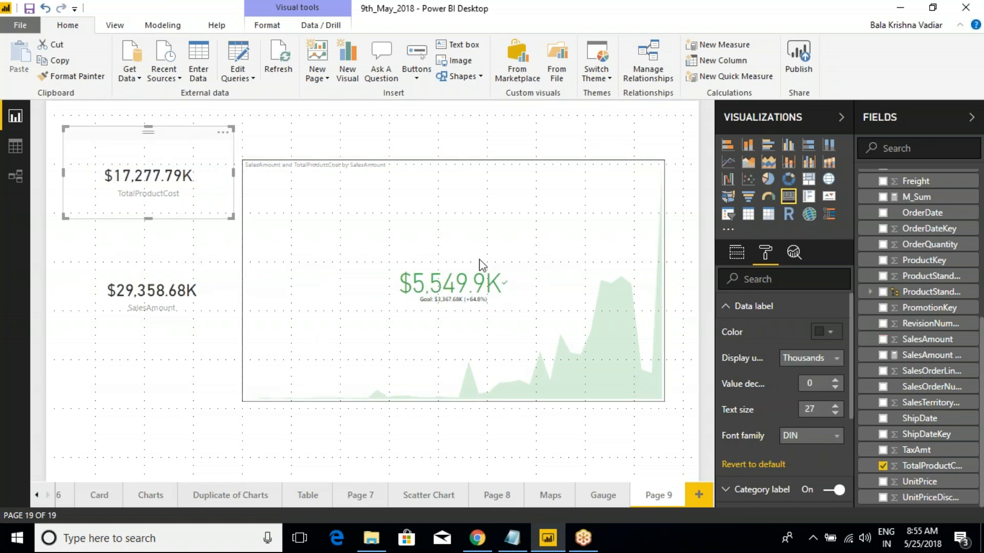
pyautogui.click(444, 253)
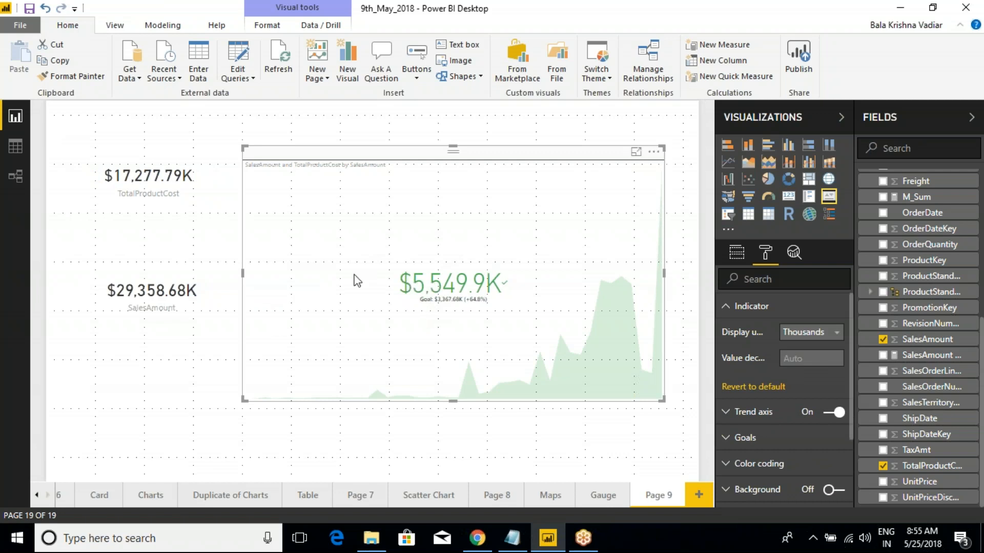
pyautogui.click(157, 311)
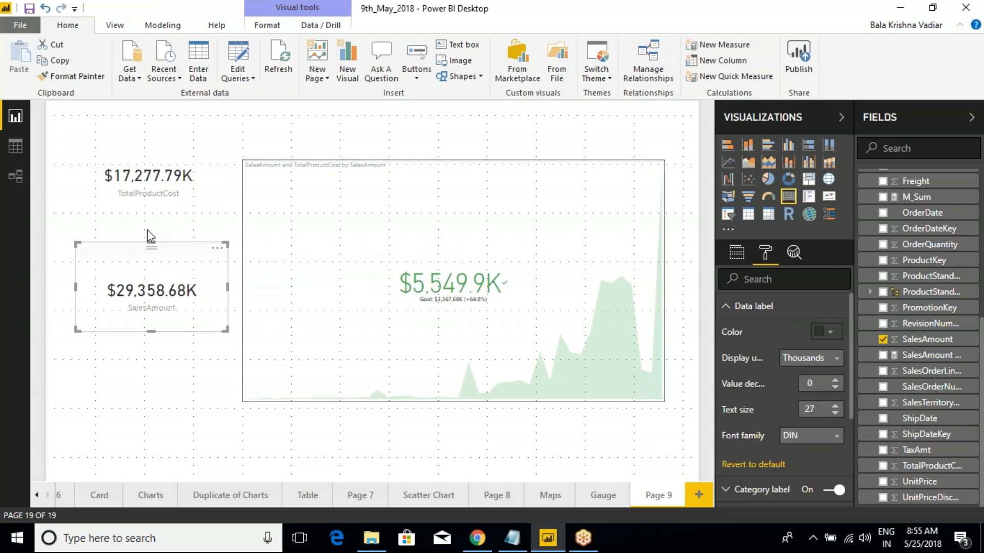
# Set the TotalProductCost card's category label color to black.
pyautogui.click(158, 195)
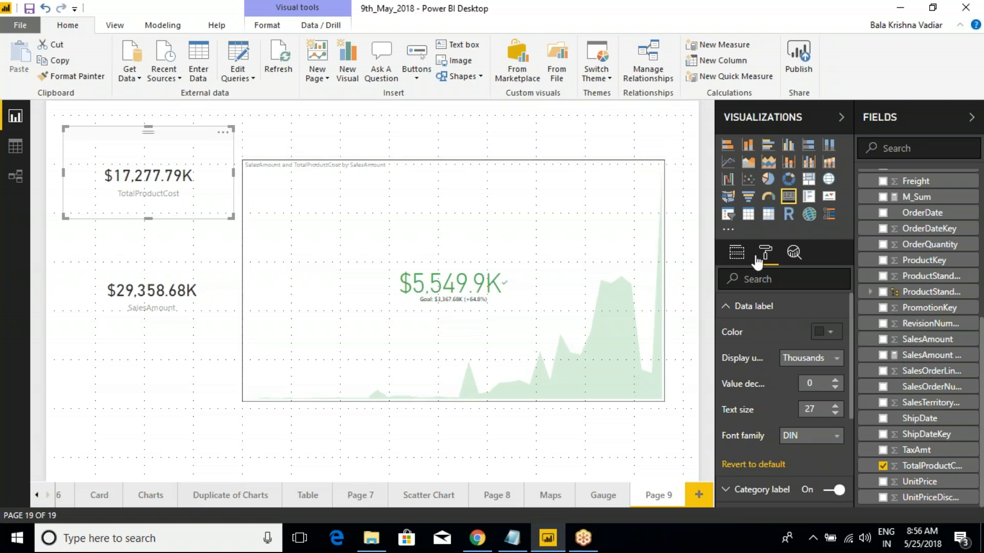
pyautogui.click(726, 309)
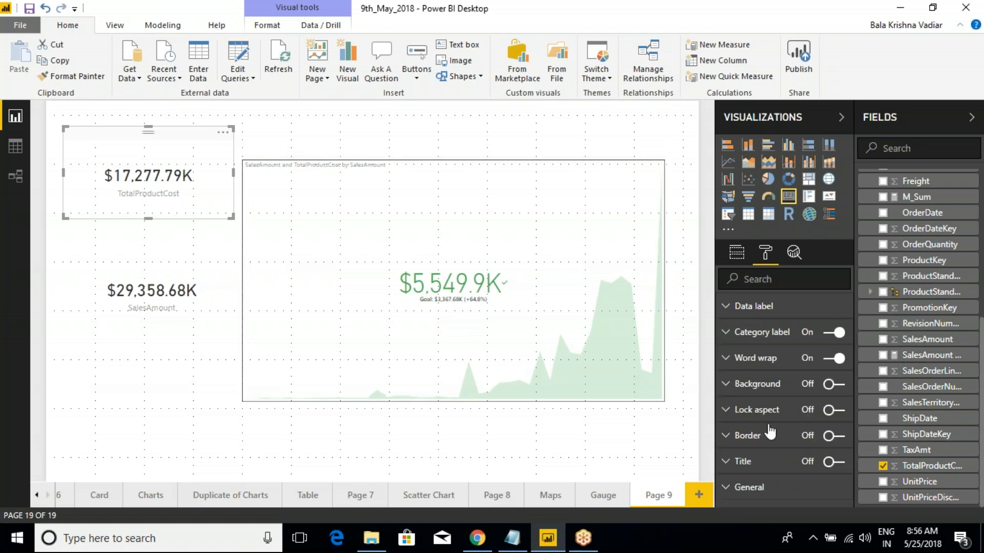
pyautogui.click(731, 363)
pyautogui.click(731, 363)
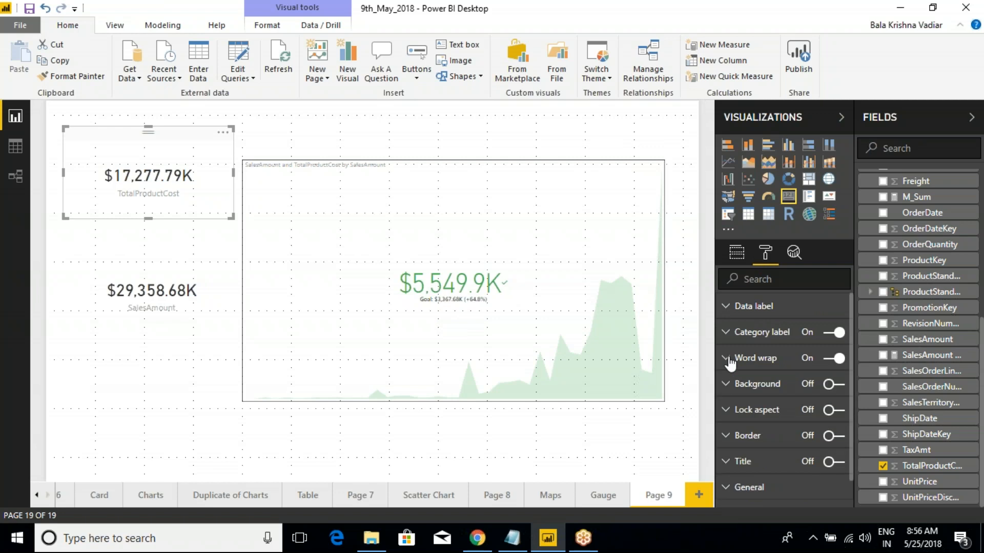
pyautogui.click(725, 332)
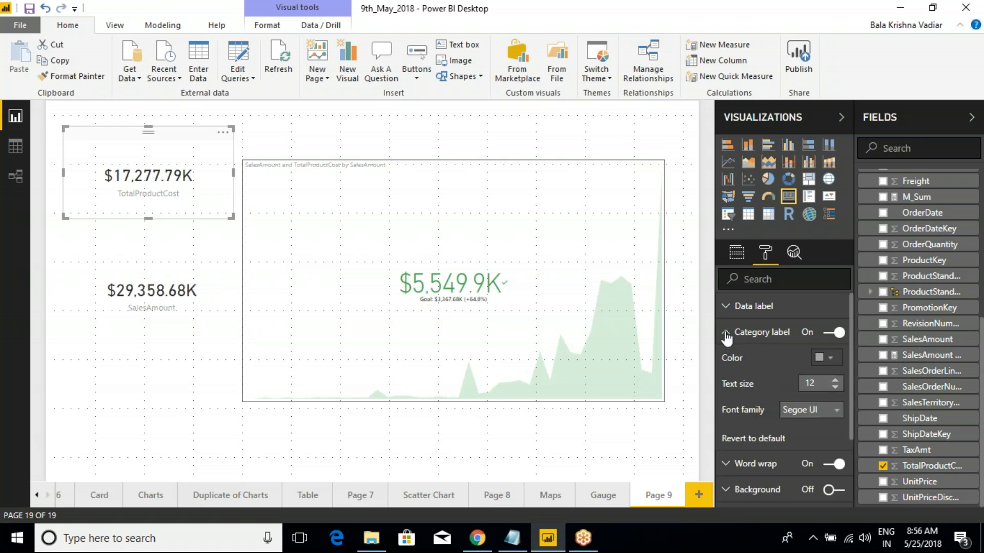
pyautogui.click(825, 361)
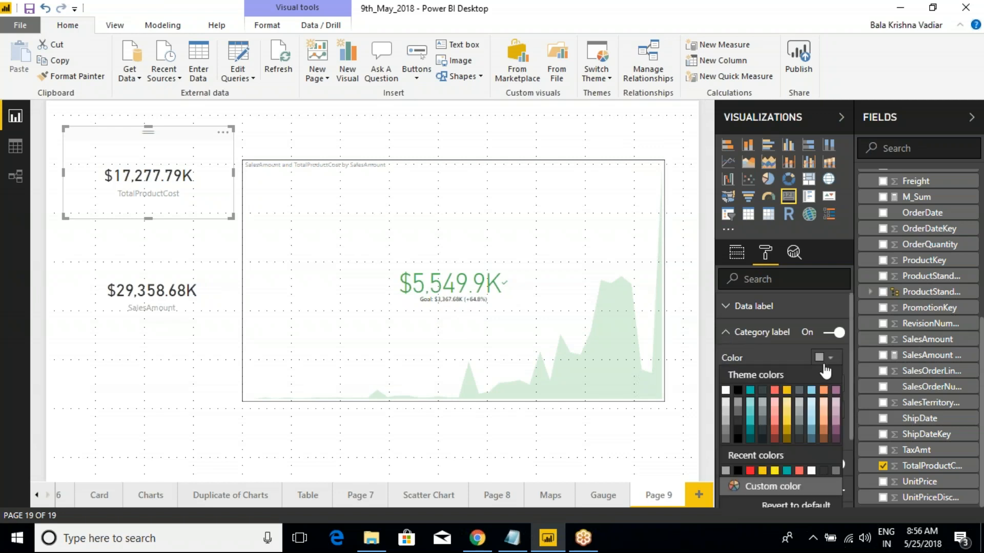
pyautogui.click(737, 390)
# Turn the KPI's trend axis off and on again, and trace the trend area to see what it controls.
pyautogui.click(530, 259)
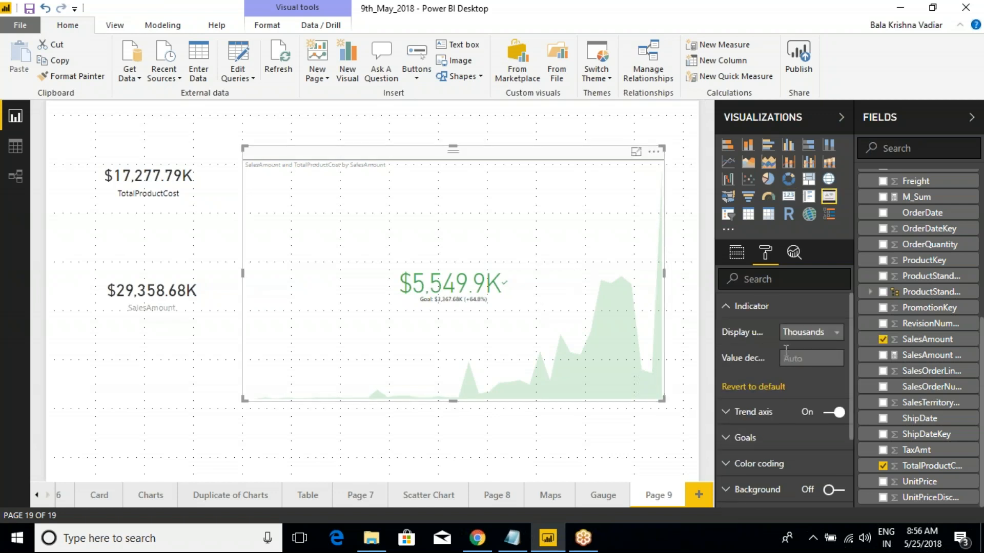
pyautogui.click(728, 306)
pyautogui.click(732, 333)
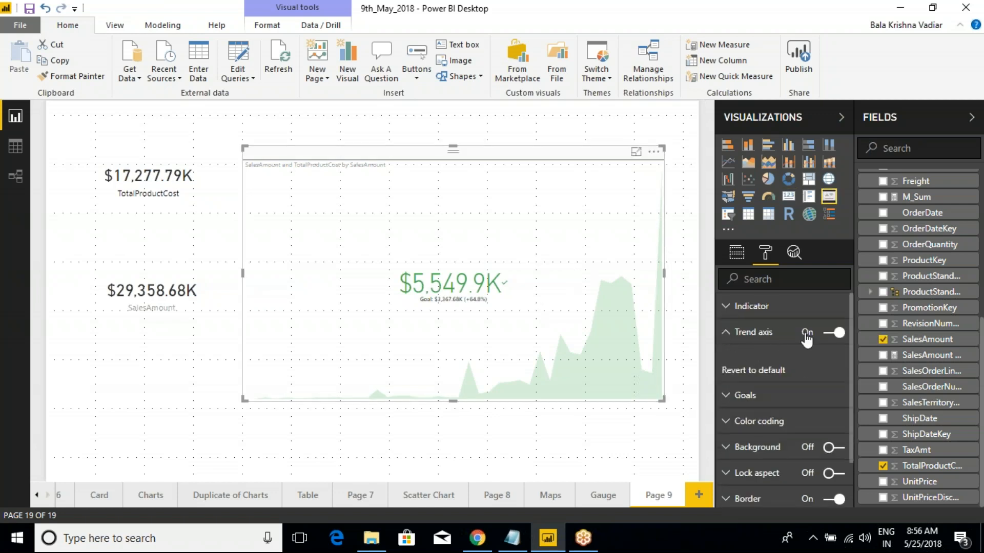
pyautogui.click(831, 334)
pyautogui.click(828, 334)
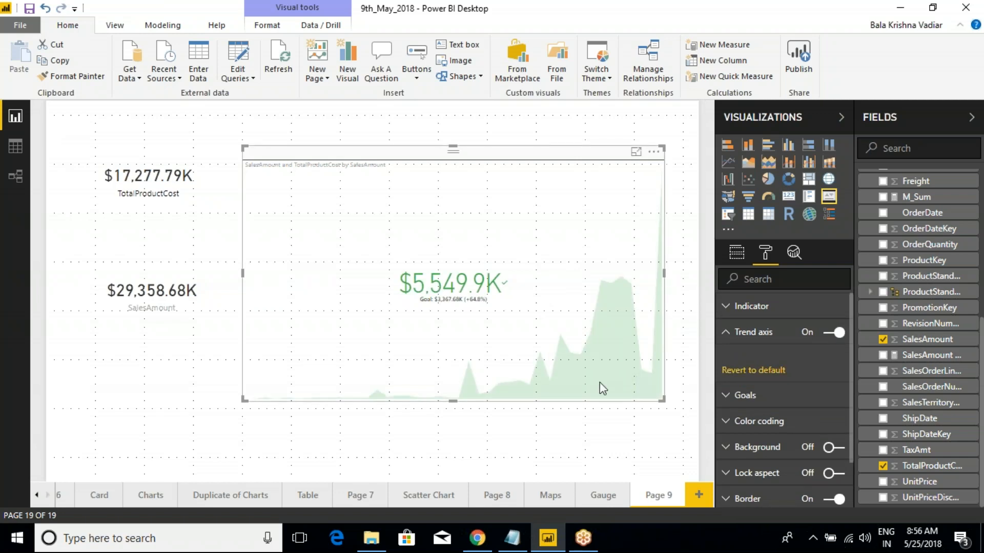
pyautogui.hotkey('ctrl', '2')
pyautogui.moveTo(305, 402)
pyautogui.mouseDown()
pyautogui.moveTo(542, 377)
pyautogui.moveTo(567, 367)
pyautogui.moveTo(622, 277)
pyautogui.moveTo(657, 323)
pyautogui.mouseUp()
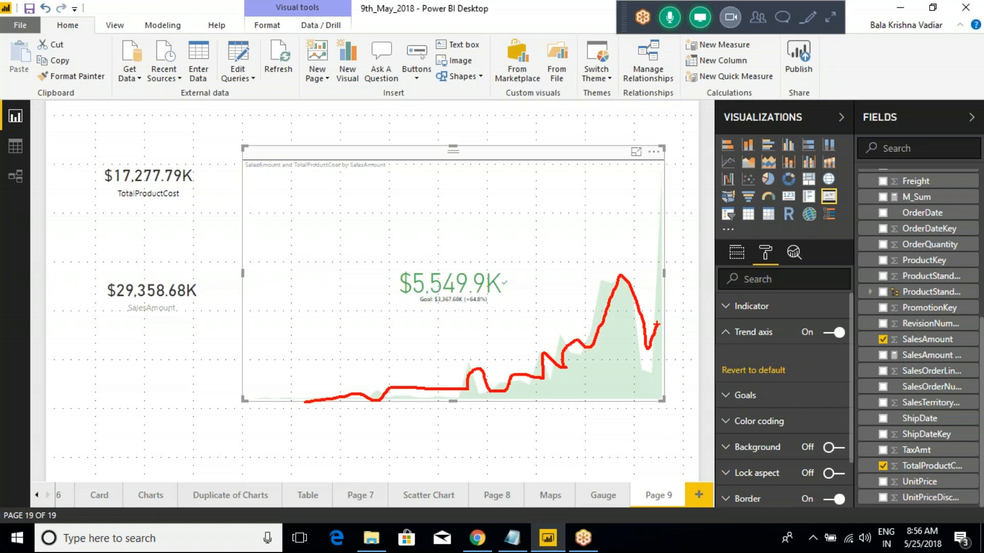
pyautogui.press('Escape')
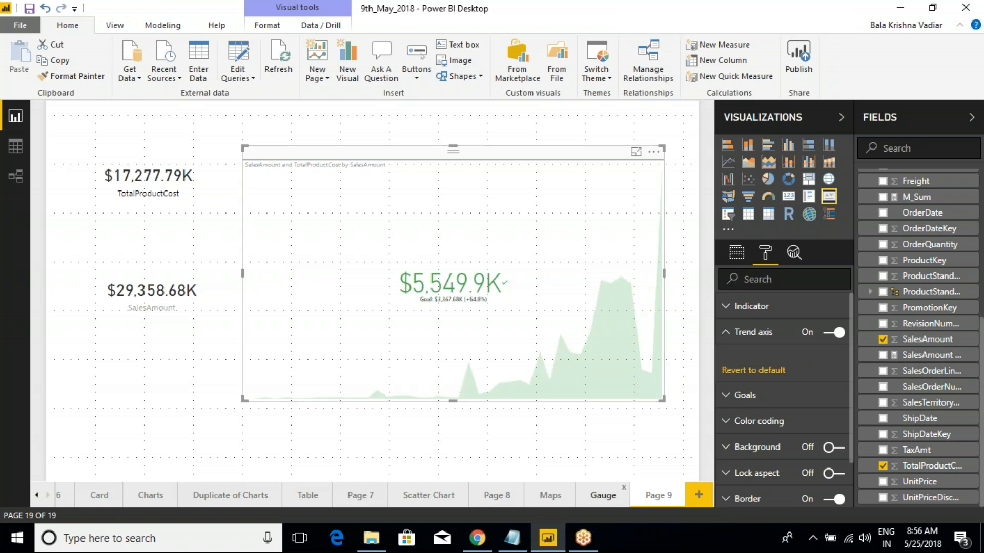
pyautogui.click(833, 333)
pyautogui.click(833, 333)
pyautogui.click(726, 333)
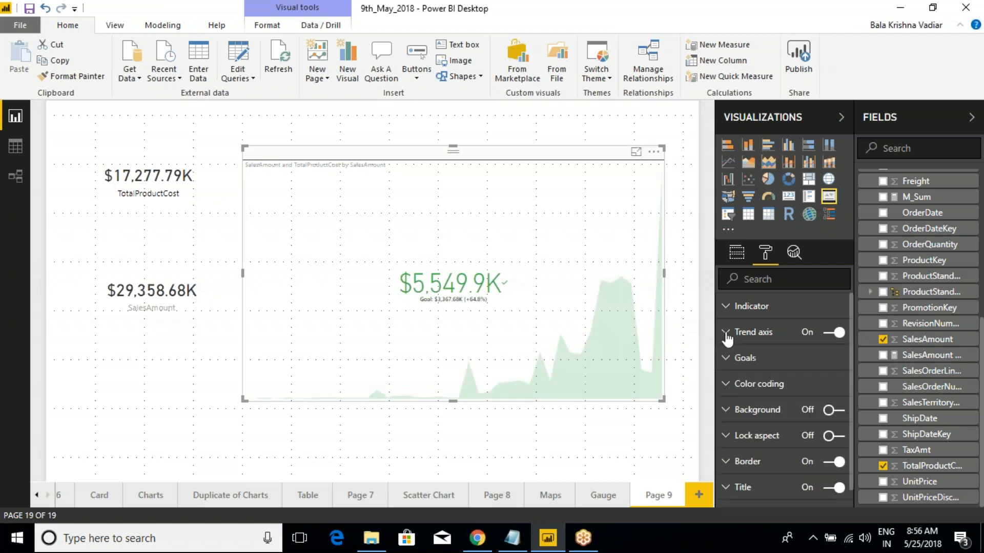
# Turn the KPI's Goal and Distance options off and on again to preview their effect on the goal text.
pyautogui.click(731, 363)
pyautogui.click(826, 385)
pyautogui.click(836, 389)
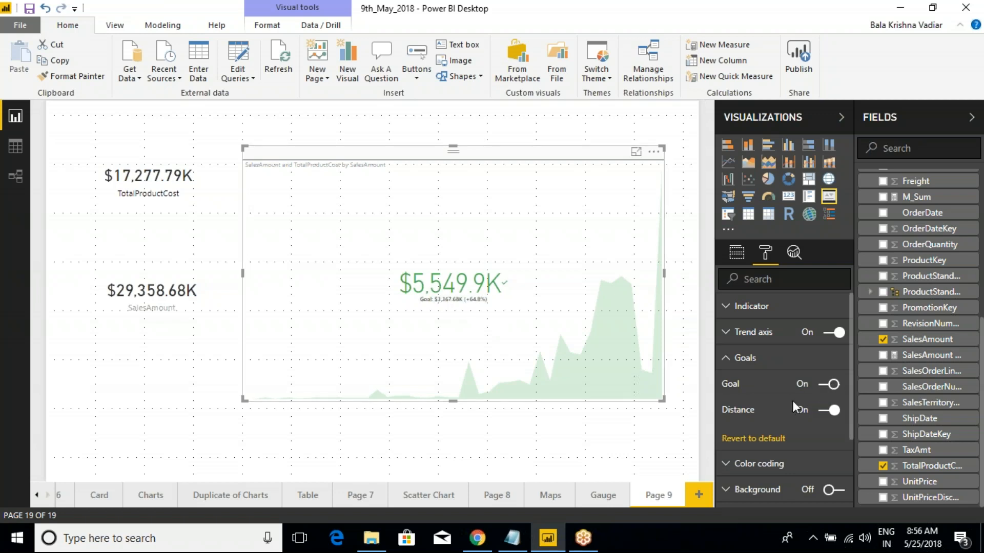
pyautogui.click(828, 388)
pyautogui.click(829, 390)
pyautogui.click(824, 412)
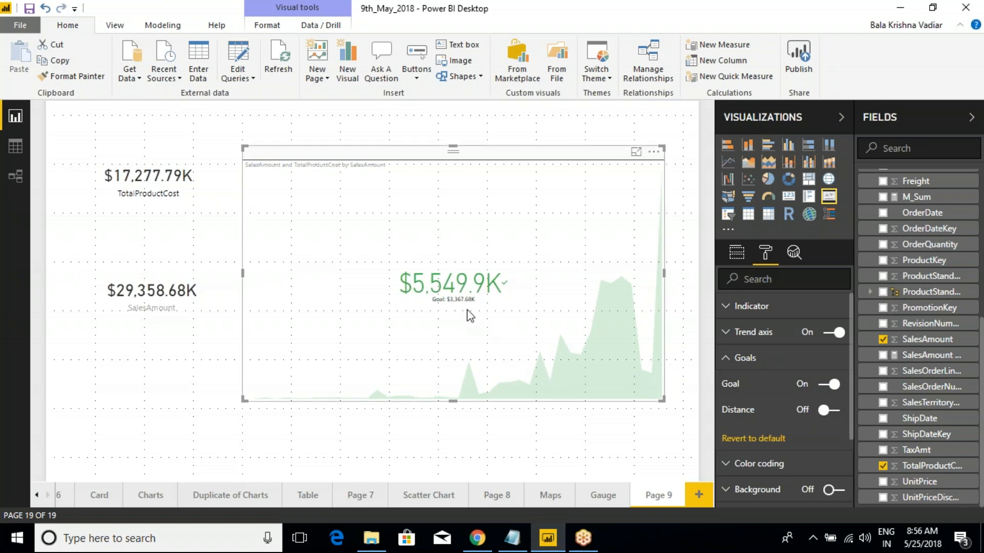
pyautogui.click(827, 412)
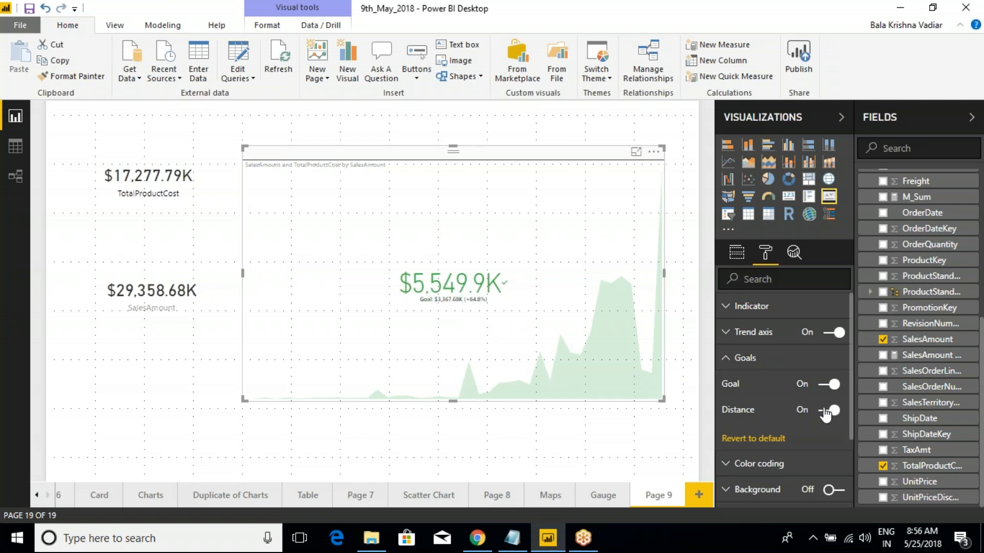
# Compare the KPI's goal and distance percentage with the TotalProductCost and SalesAmount cards.
pyautogui.click(171, 275)
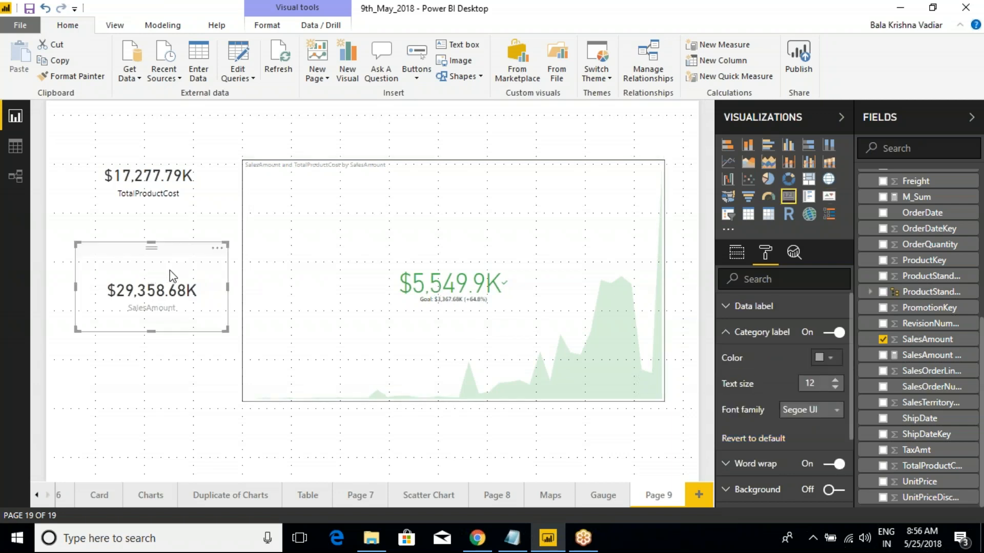
pyautogui.click(181, 197)
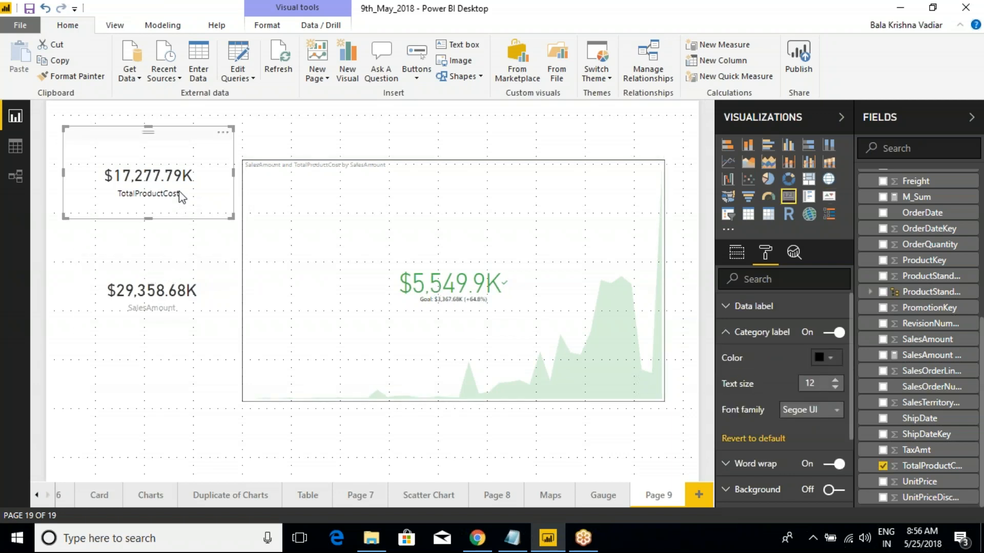
pyautogui.click(180, 310)
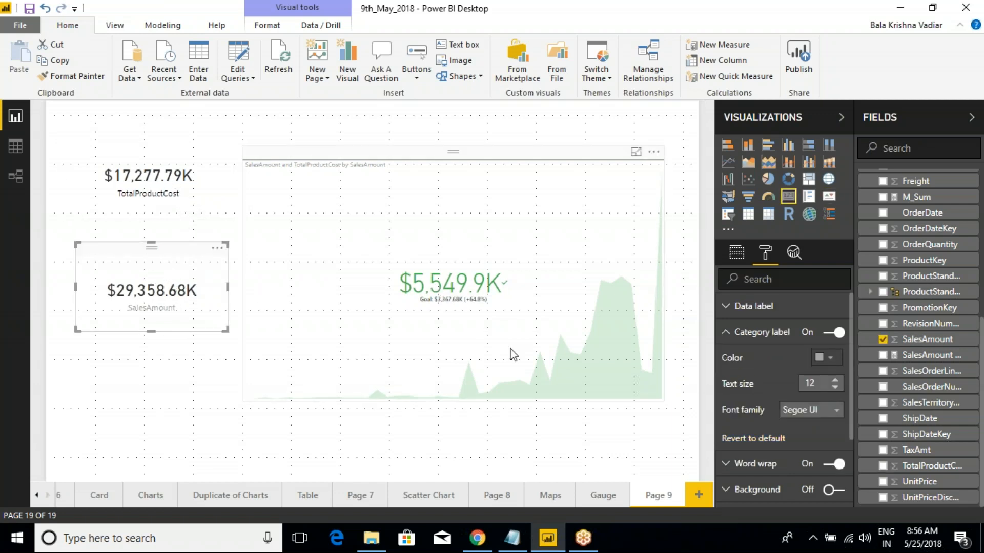
pyautogui.click(204, 215)
pyautogui.click(192, 272)
pyautogui.click(480, 306)
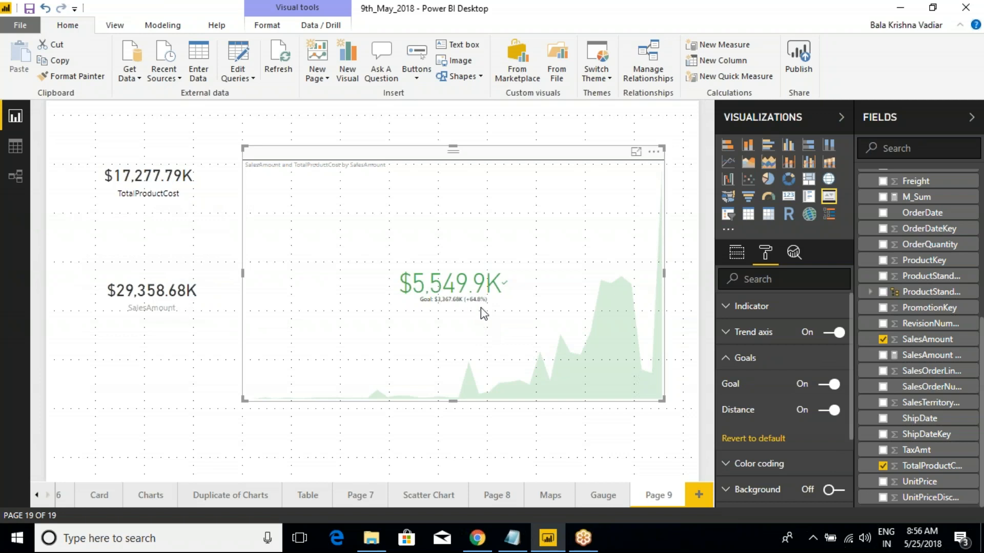
# Switch the KPI's color coding direction to Low is good and back to High is good.
pyautogui.click(725, 358)
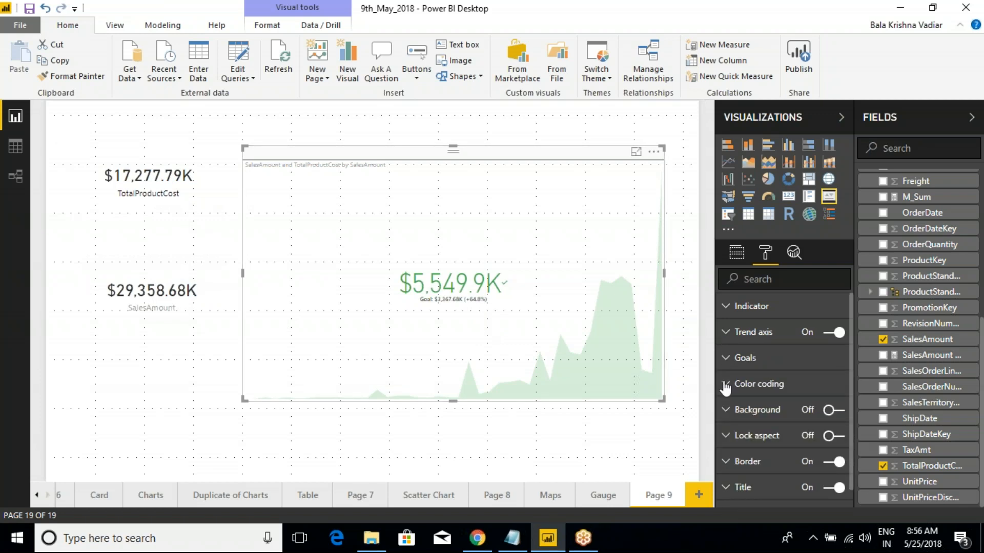
pyautogui.click(726, 385)
pyautogui.click(822, 419)
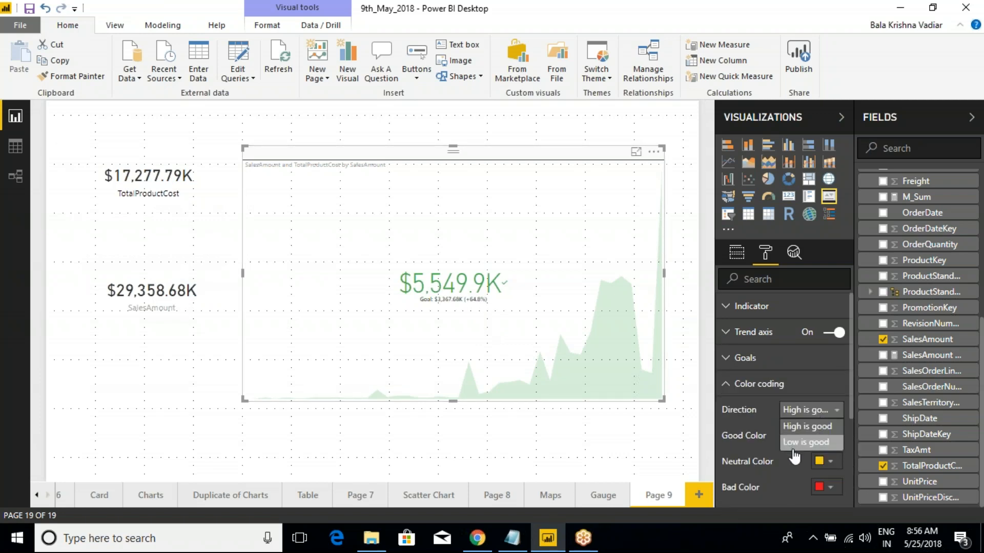
pyautogui.click(800, 443)
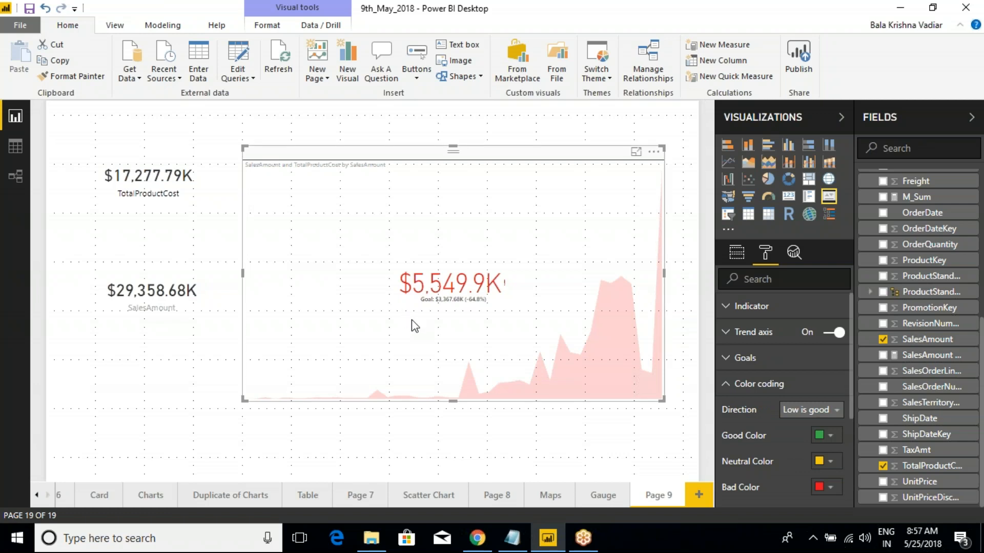
pyautogui.scroll(-1, 789, 428)
pyautogui.scroll(-3, 789, 428)
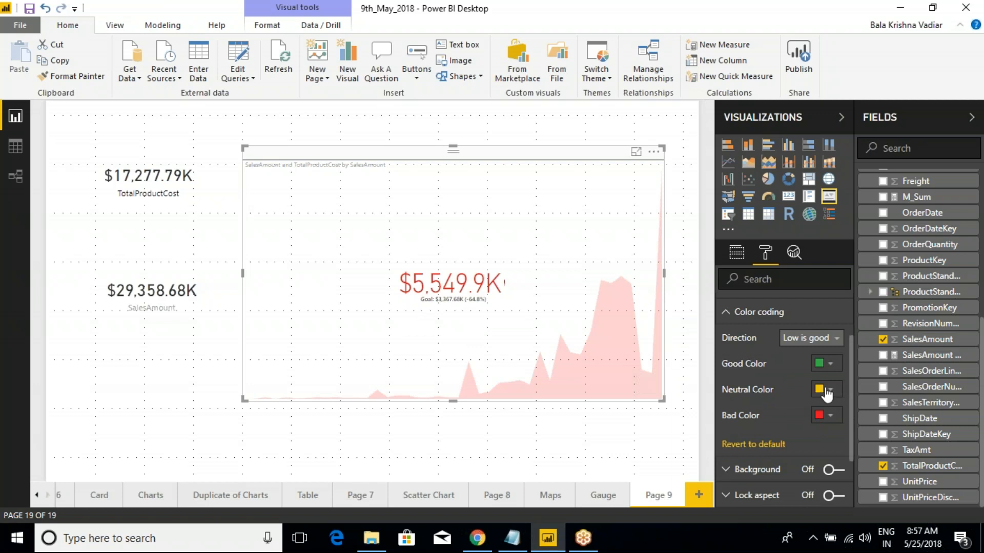
pyautogui.click(822, 339)
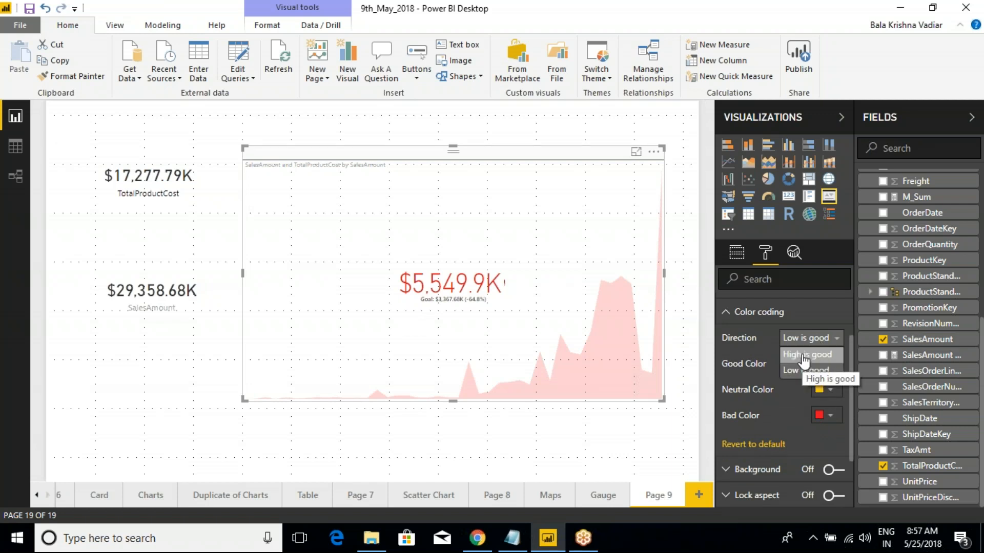
pyautogui.click(804, 355)
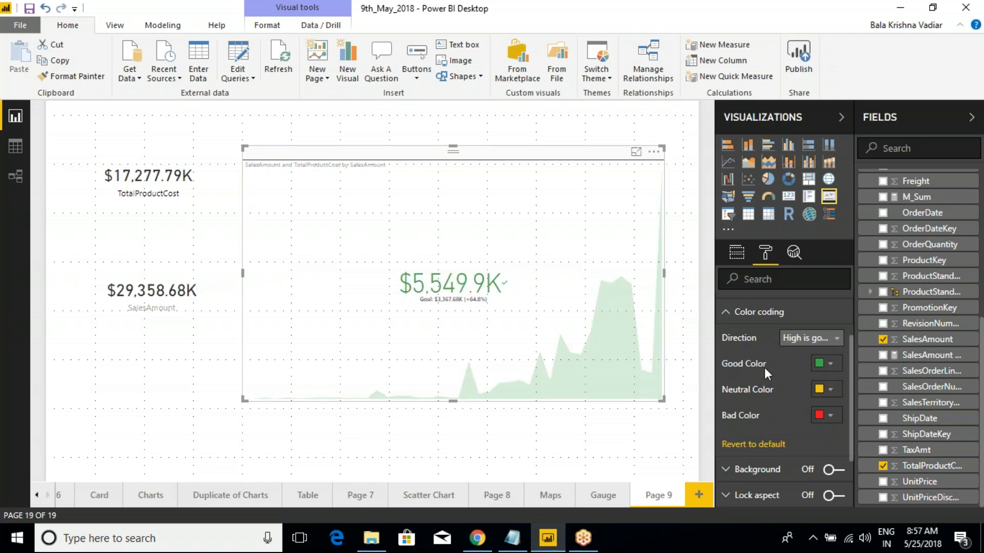
# Alternate the color coding direction twice more between Low is good and High is good to compare the KPI's colors, ending on High is good.
pyautogui.click(798, 337)
pyautogui.click(797, 374)
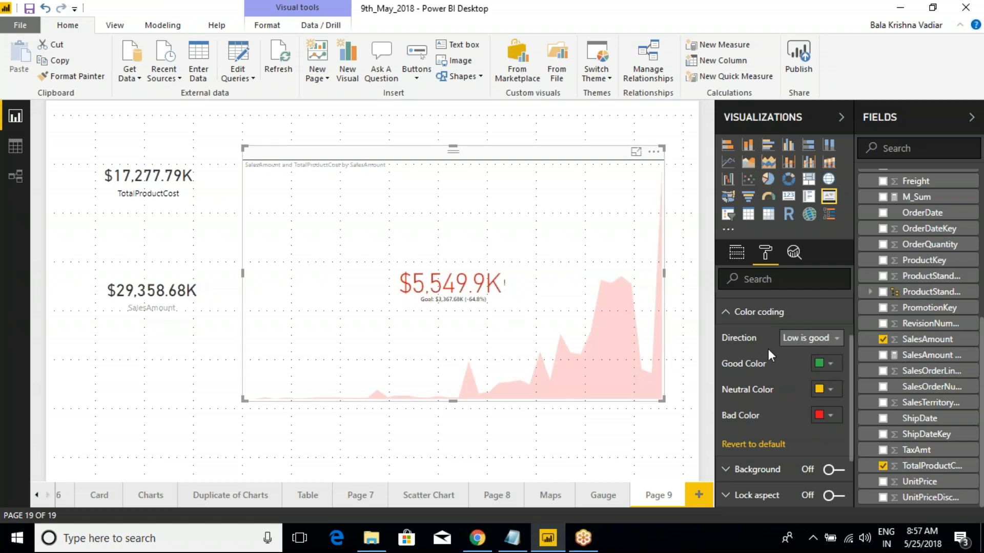
pyautogui.click(805, 338)
pyautogui.click(800, 357)
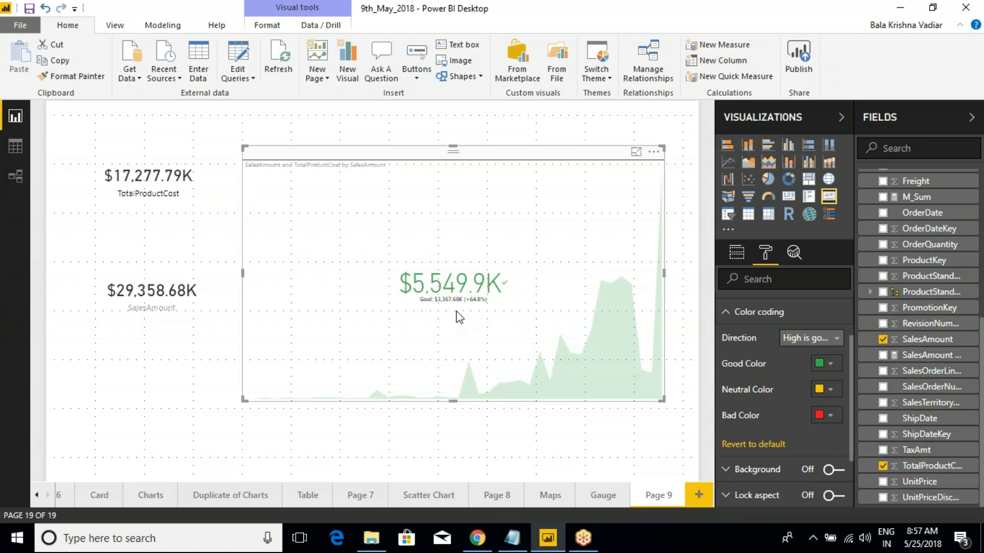
pyautogui.click(815, 339)
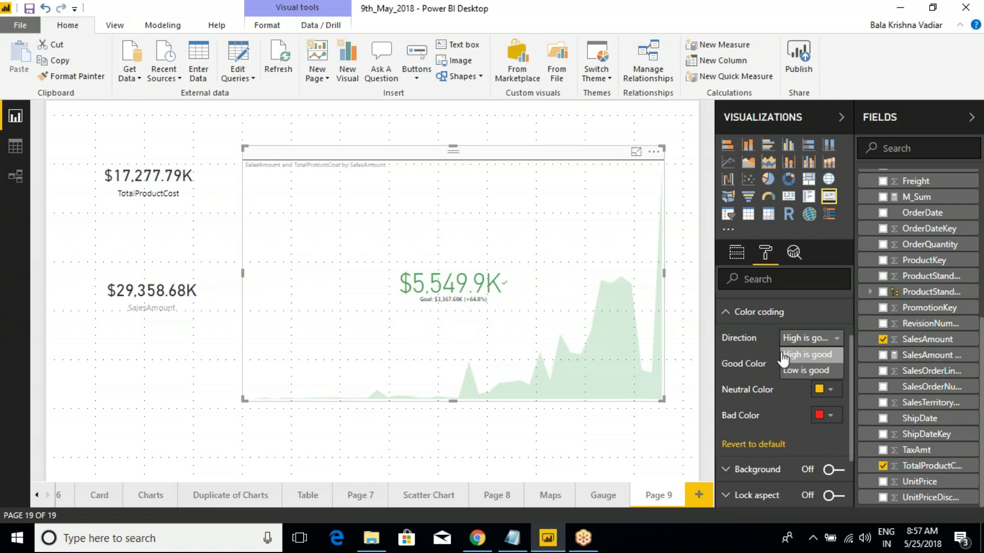
pyautogui.click(803, 373)
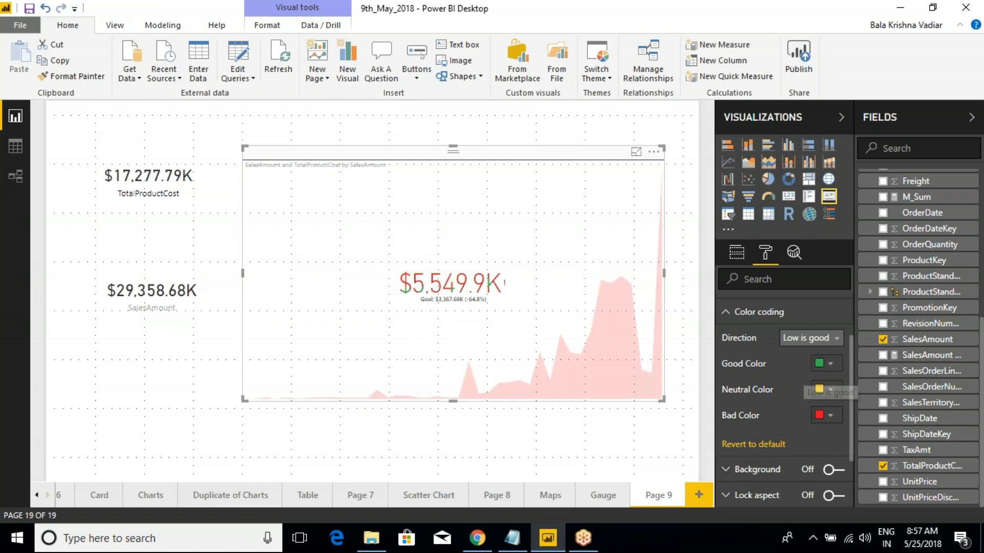
pyautogui.click(805, 342)
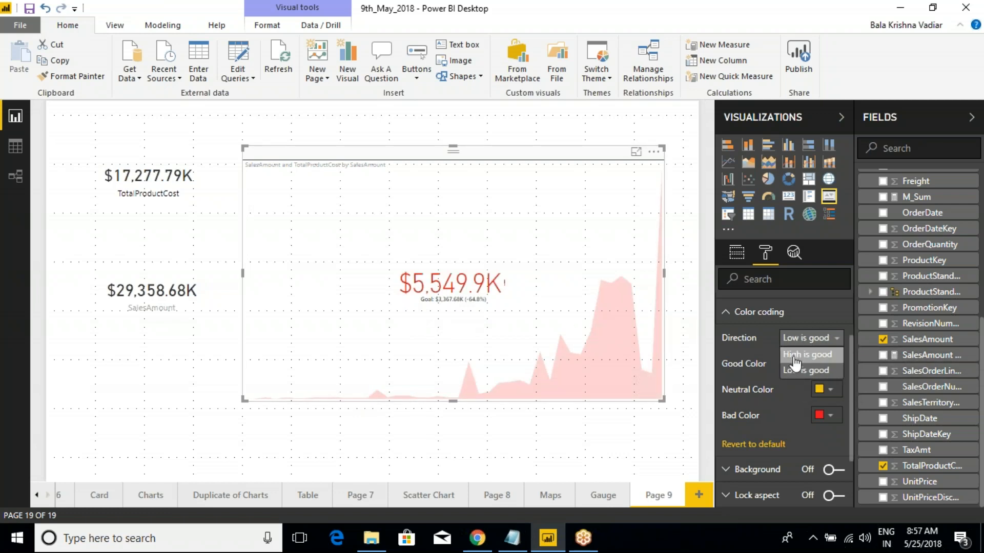
pyautogui.click(803, 355)
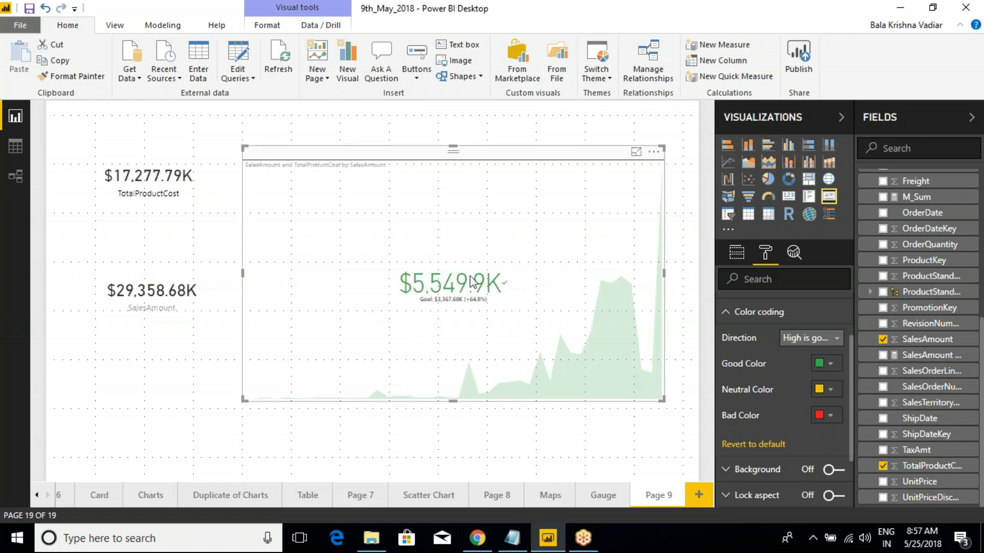
# Review the fields assigned to the KPI's Indicator, Trend axis and Target goals.
pyautogui.click(736, 252)
pyautogui.scroll(-5, 764, 359)
pyautogui.scroll(5, 763, 360)
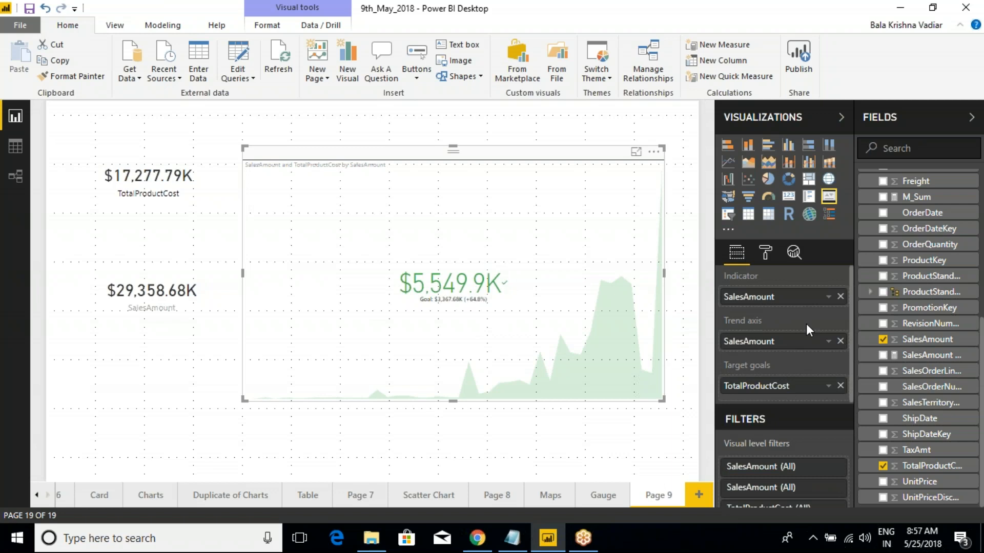
# Widen the Visualizations pane and review the KPI's Indicator and Goals formatting options.
pyautogui.click(765, 253)
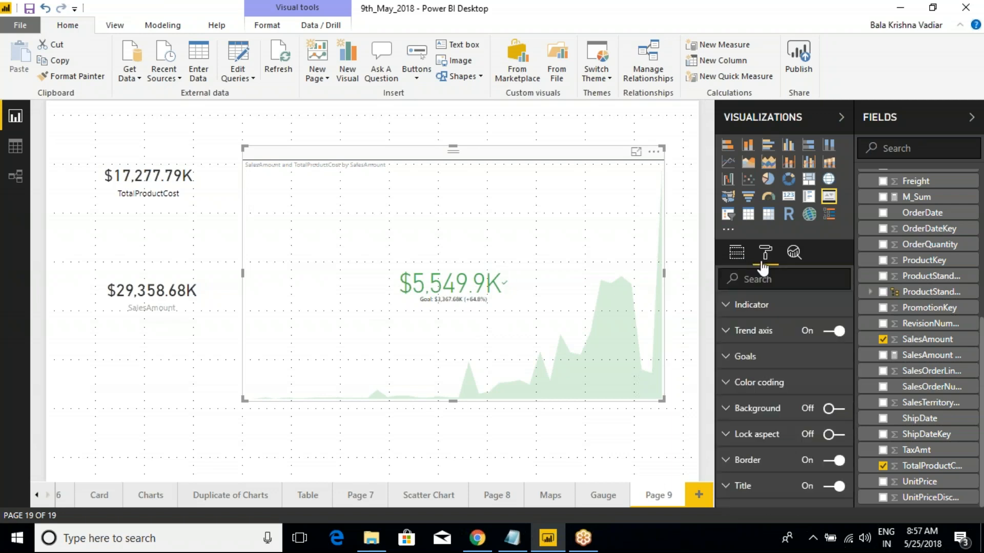
pyautogui.click(734, 308)
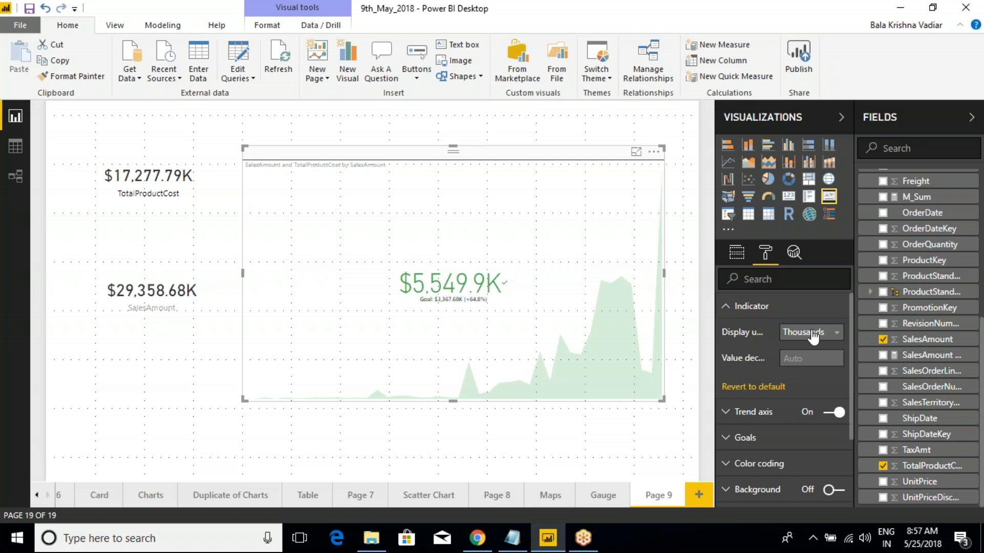
pyautogui.moveTo(693, 351); pyautogui.dragTo(663, 346)
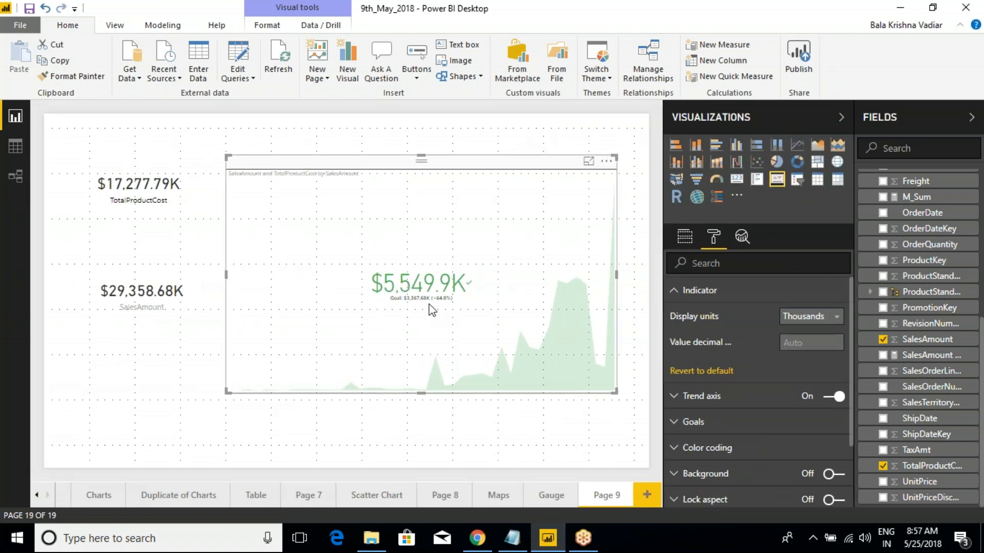
pyautogui.click(674, 296)
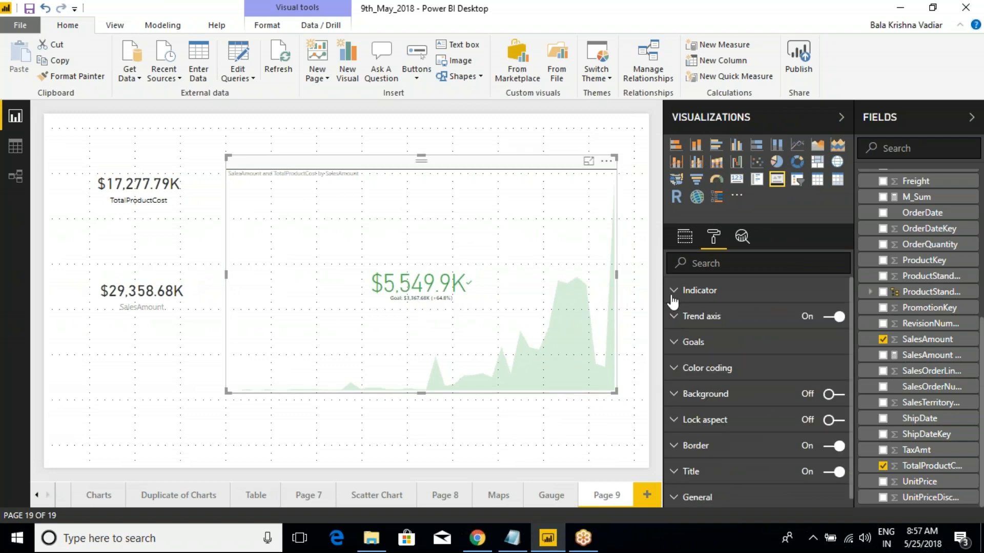
pyautogui.scroll(-2, 720, 398)
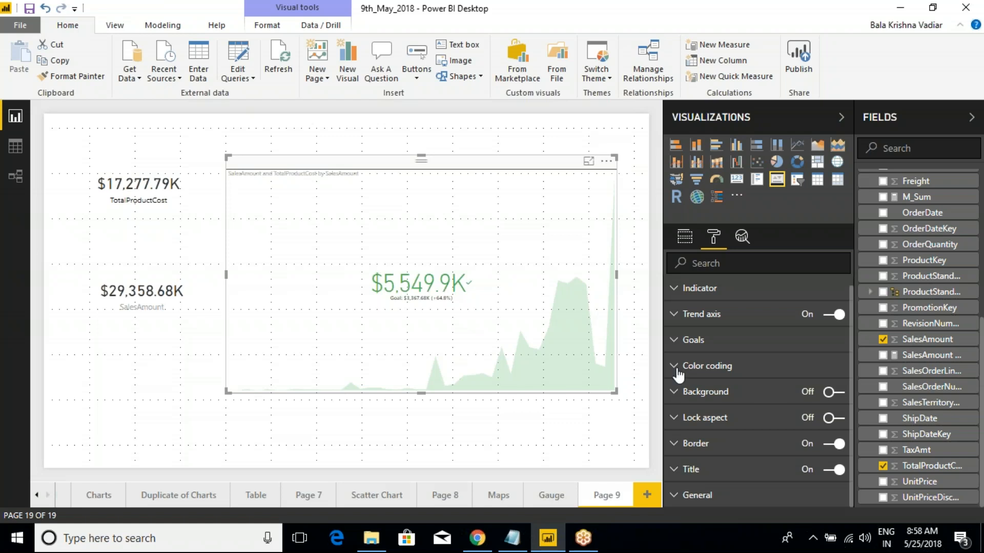
pyautogui.click(676, 342)
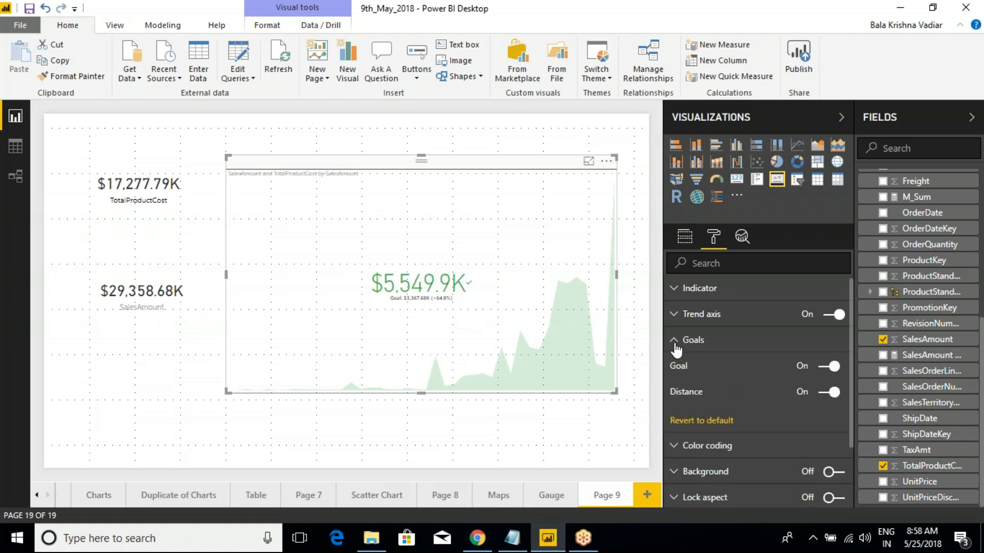
pyautogui.click(675, 341)
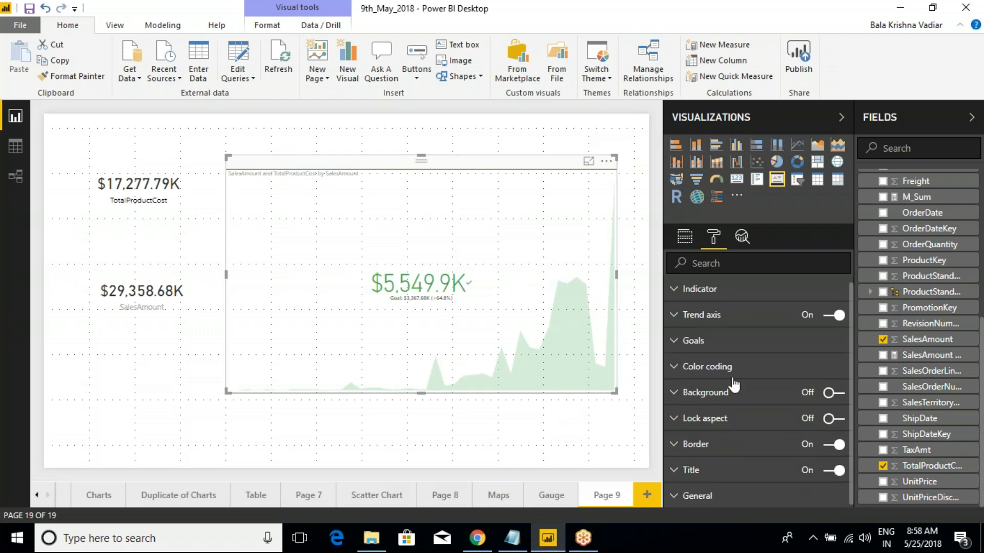
# Set the KPI's good color to yellow and its neutral and bad colors to light red in the color coding options.
pyautogui.click(682, 367)
pyautogui.click(830, 421)
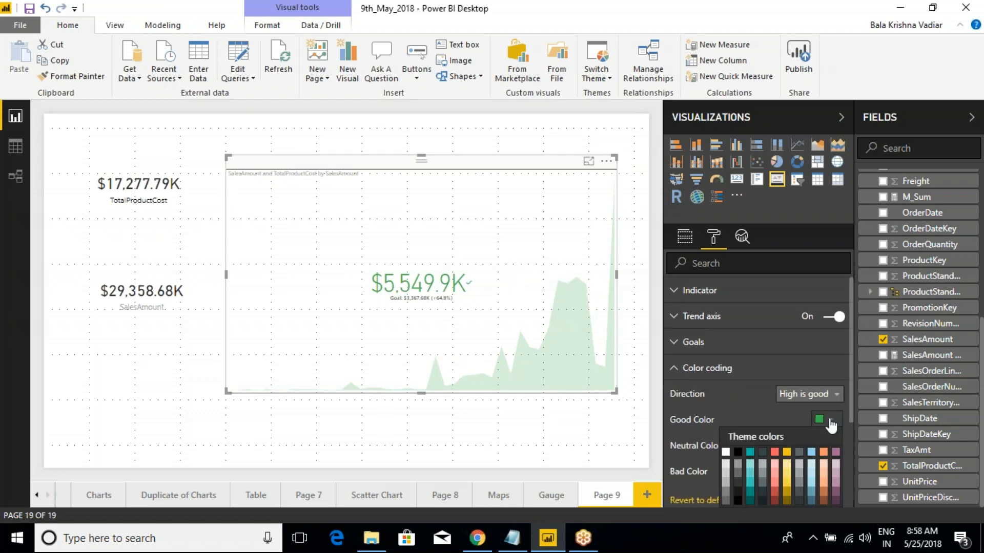
pyautogui.click(786, 451)
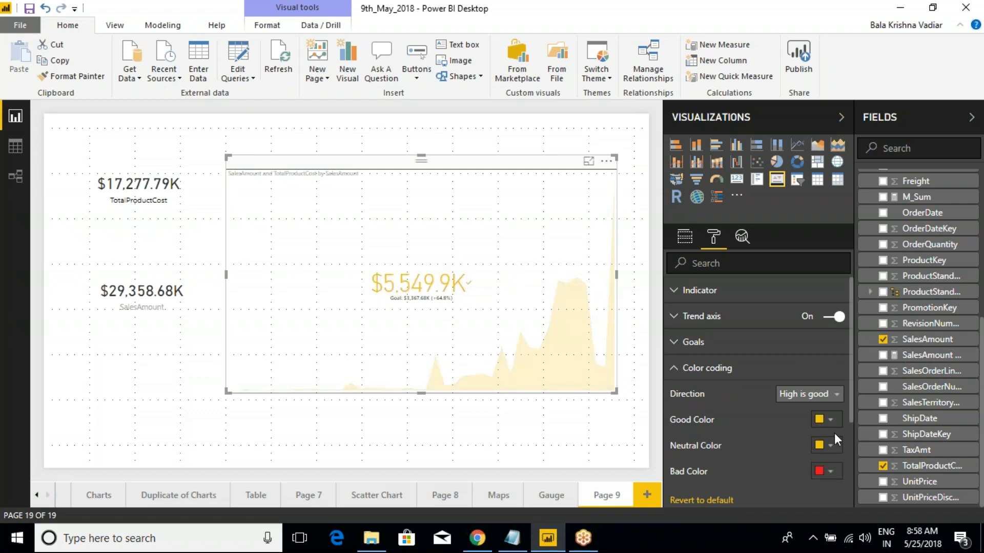
pyautogui.click(830, 446)
pyautogui.click(823, 391)
pyautogui.click(830, 472)
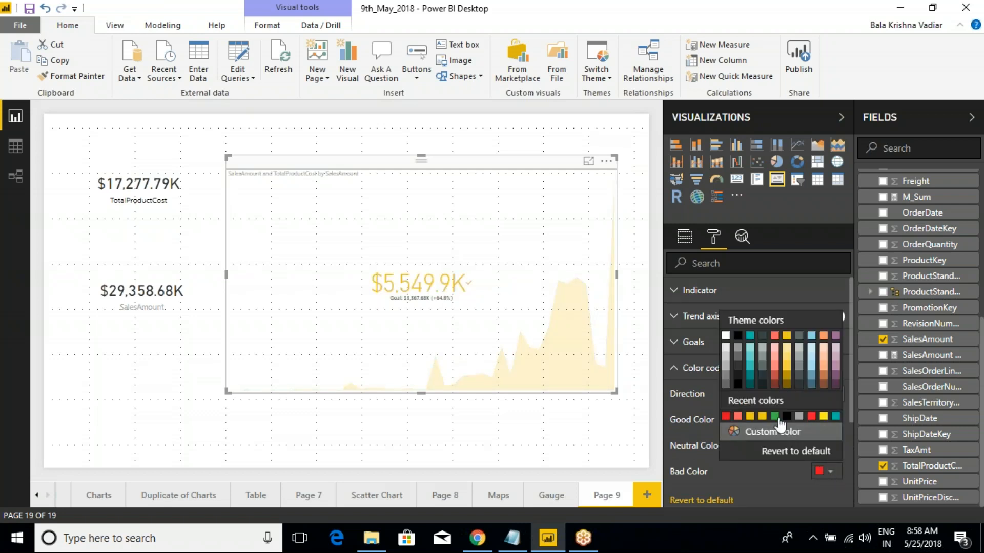
pyautogui.click(738, 416)
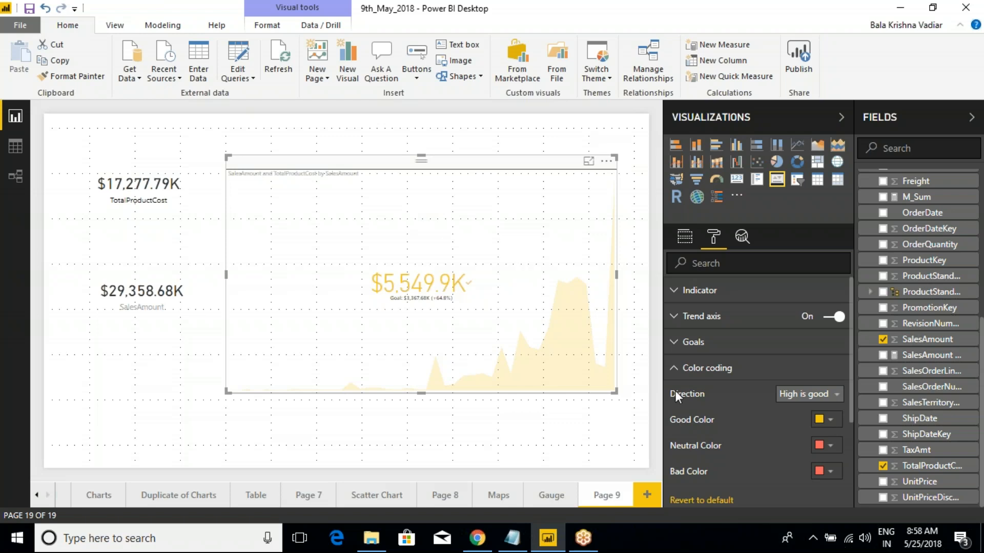
pyautogui.click(674, 369)
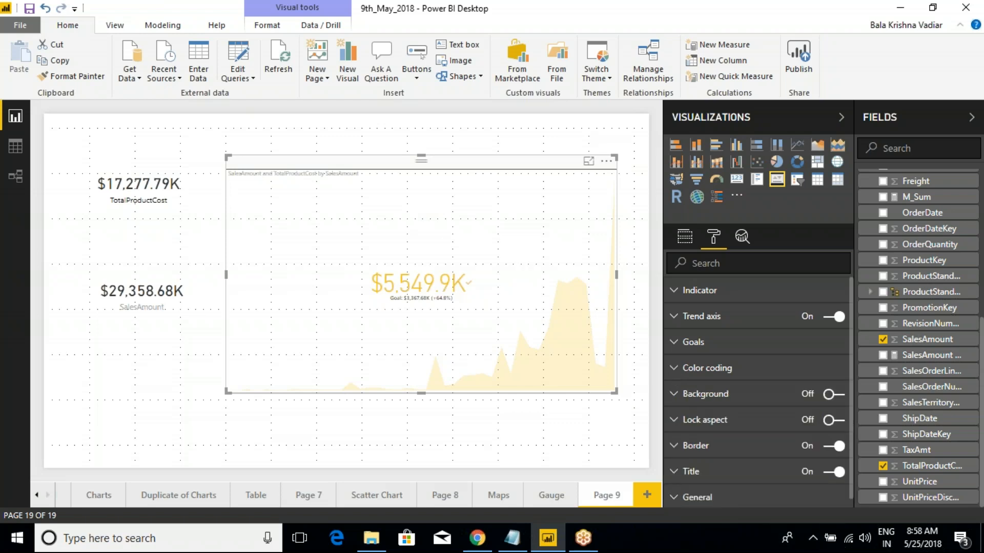
# Replace the KPI's SalesAmount indicator with EnglishCountryRegionName from the DimGeography table.
pyautogui.click(148, 161)
pyautogui.click(450, 267)
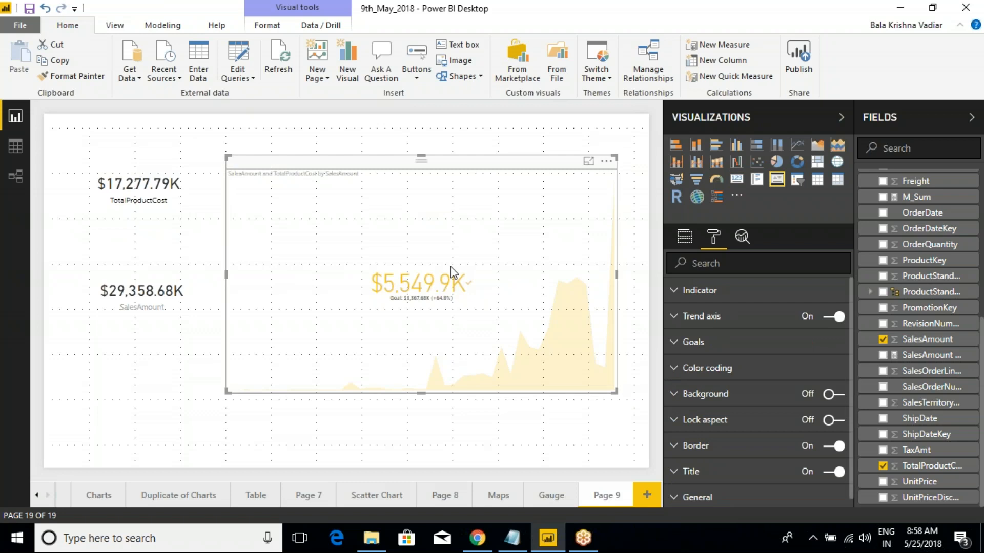
pyautogui.click(685, 237)
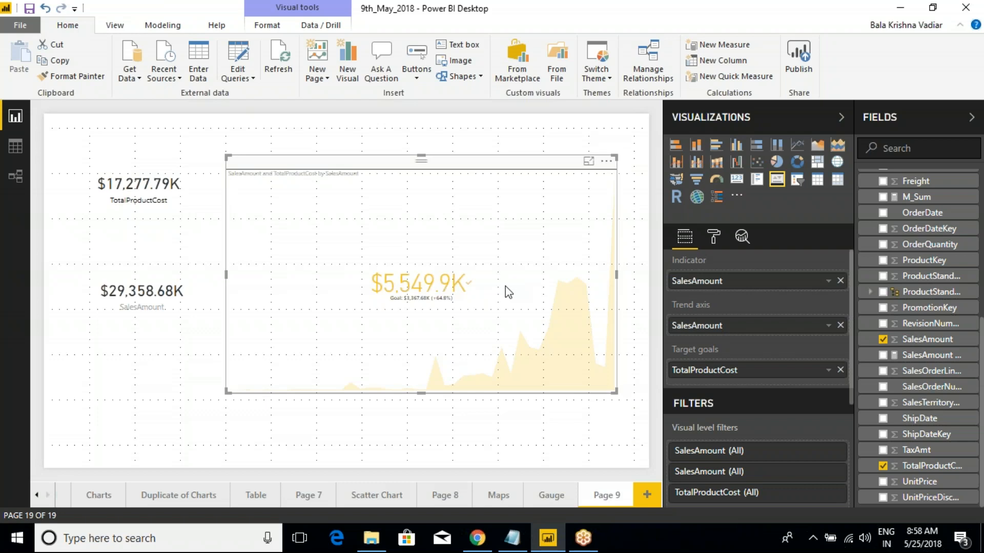
pyautogui.scroll(5, 901, 287)
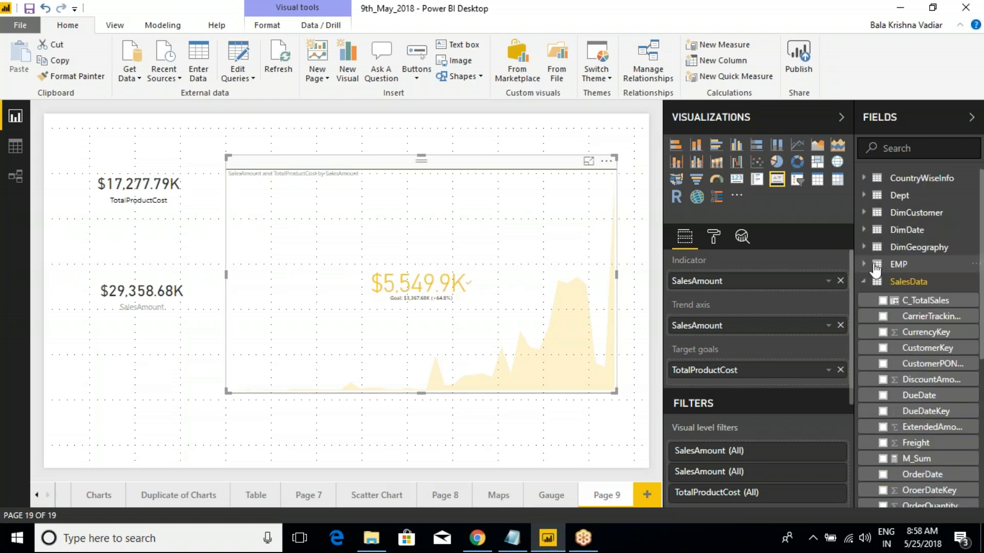
pyautogui.click(868, 264)
pyautogui.click(865, 247)
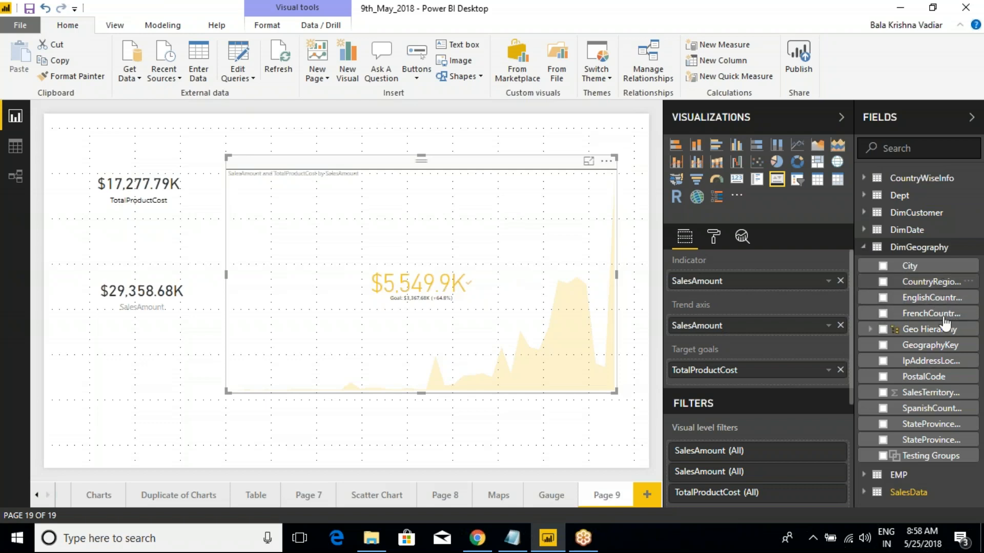
pyautogui.moveTo(943, 300); pyautogui.dragTo(756, 287)
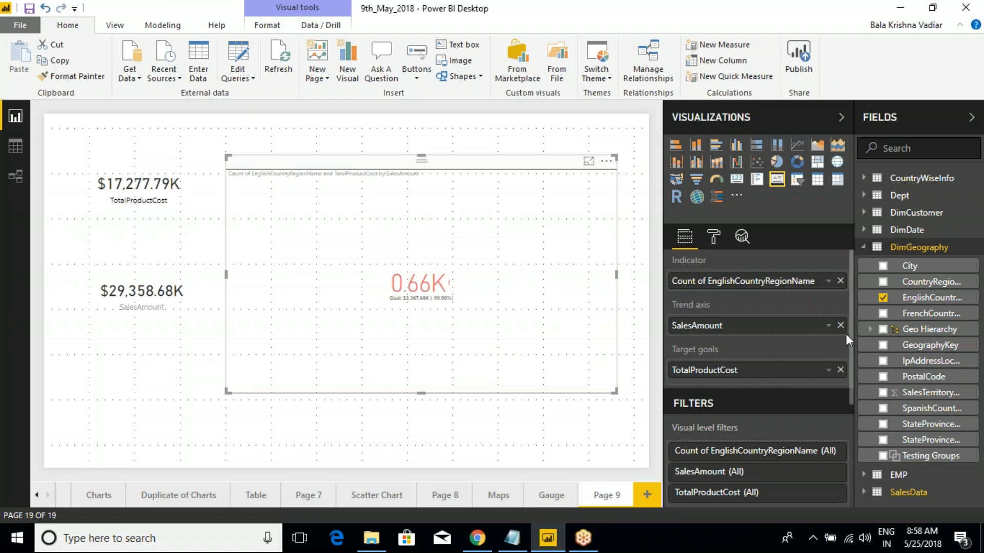
# Check the country name indicator's aggregation and Show value as options, choosing No calculation.
pyautogui.rightClick(727, 288)
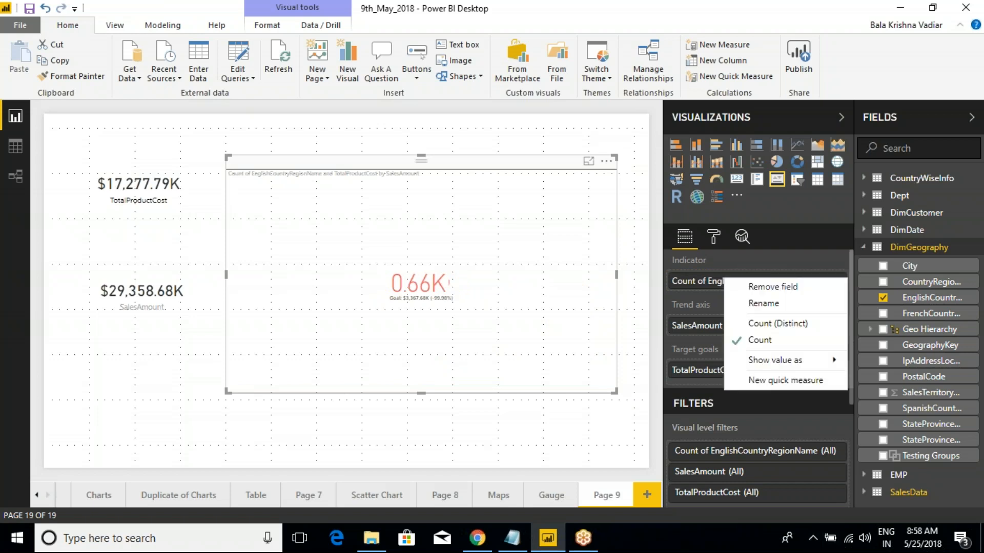
pyautogui.moveTo(779, 365)
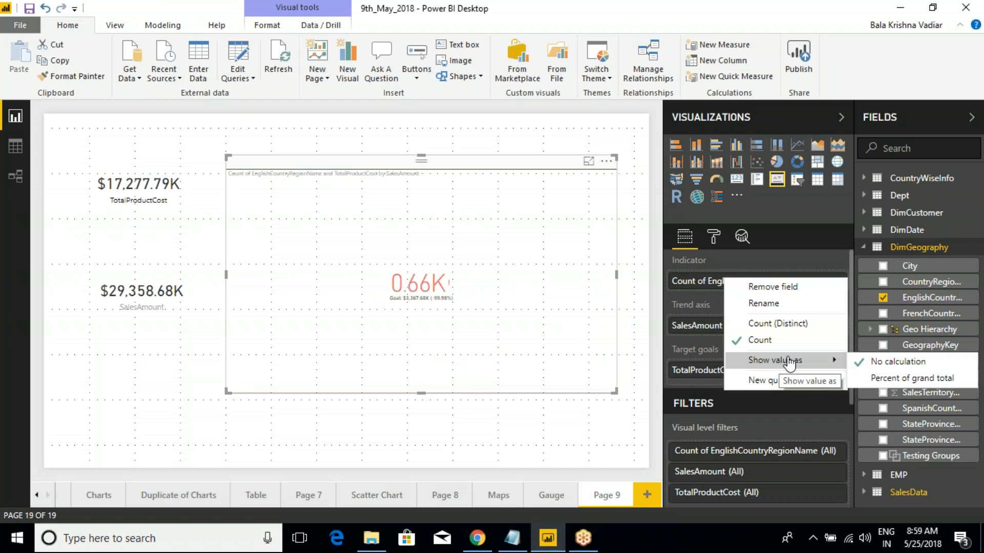
pyautogui.click(886, 363)
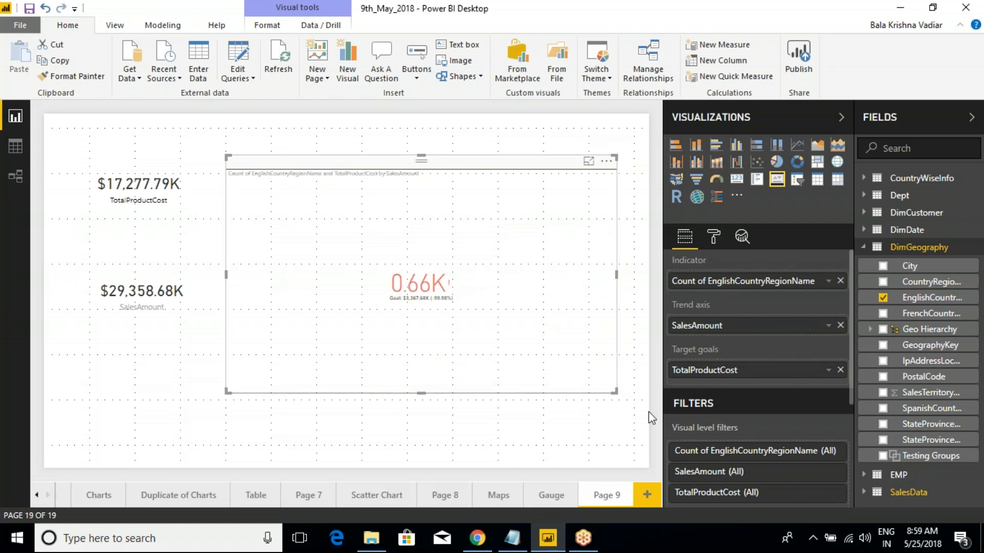
# Replace the KPI's SalesAmount trend axis with EnglishCountryRegionName, and remove the country count from the indicator.
pyautogui.moveTo(734, 285); pyautogui.dragTo(751, 327)
pyautogui.click(841, 326)
pyautogui.moveTo(920, 299); pyautogui.dragTo(772, 332)
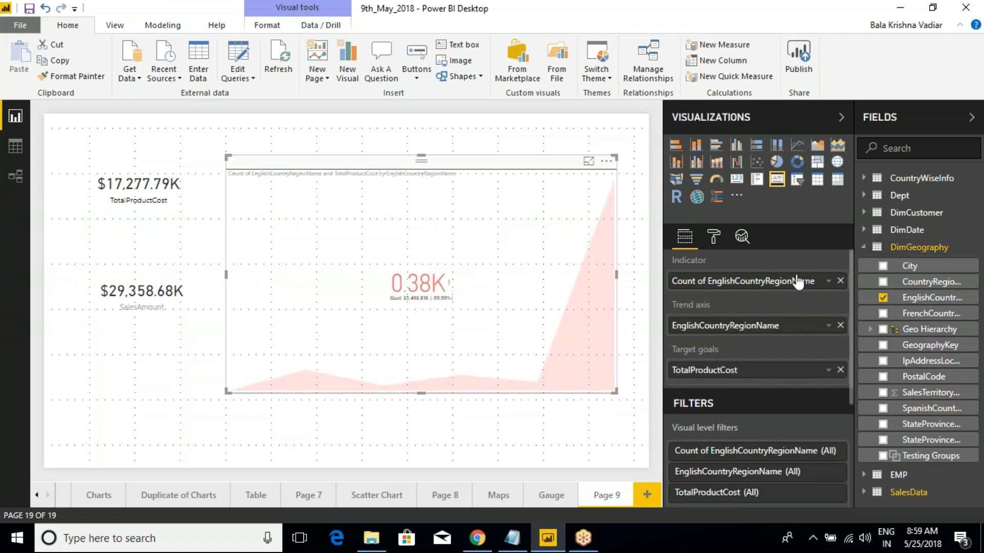
pyautogui.click(840, 282)
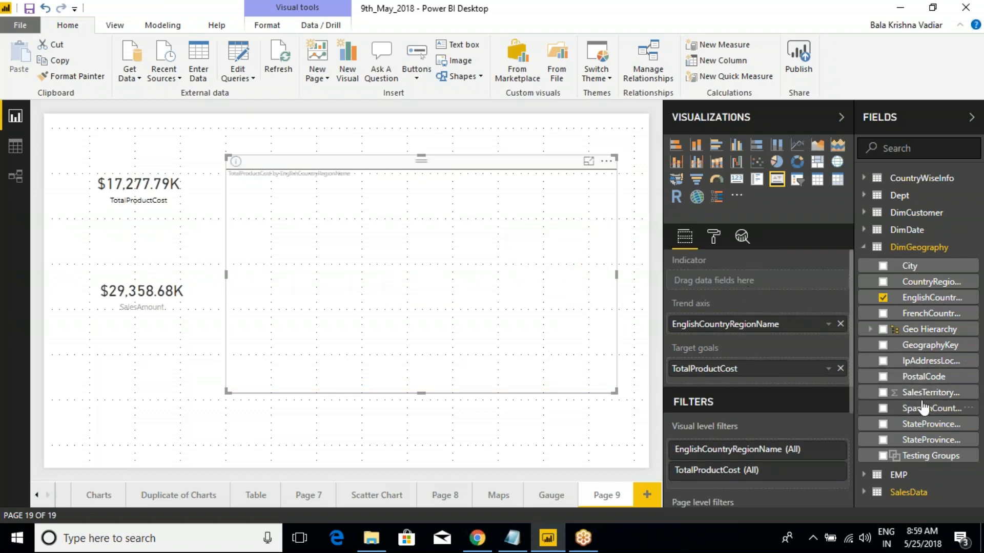
# Add SalesAmount from the SalesData table as the KPI visual's indicator.
pyautogui.click(864, 247)
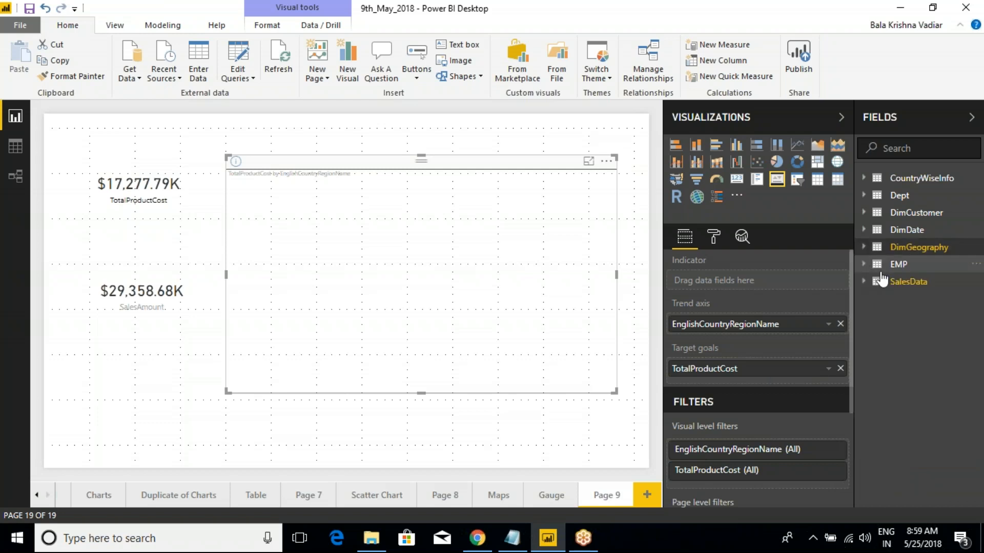
pyautogui.click(864, 281)
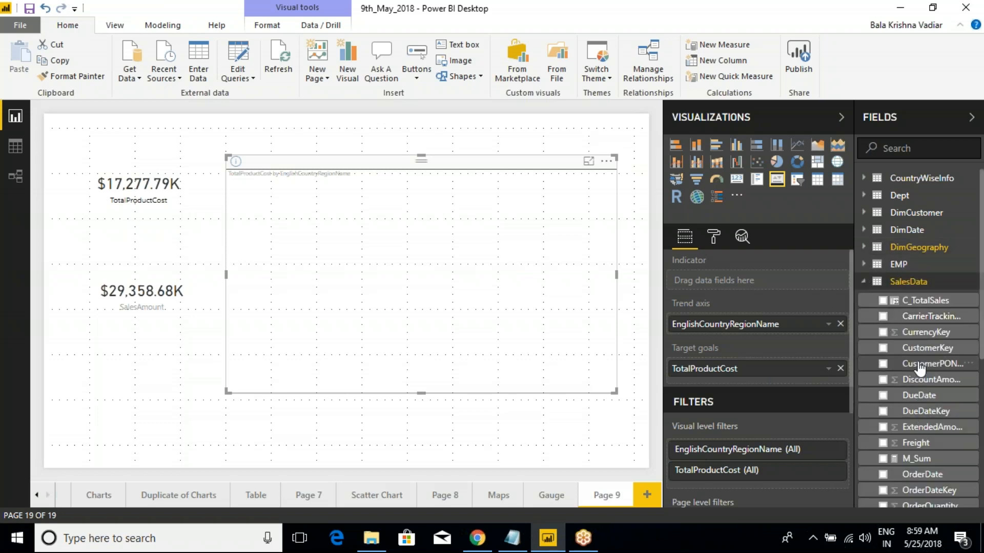
pyautogui.scroll(-2, 925, 469)
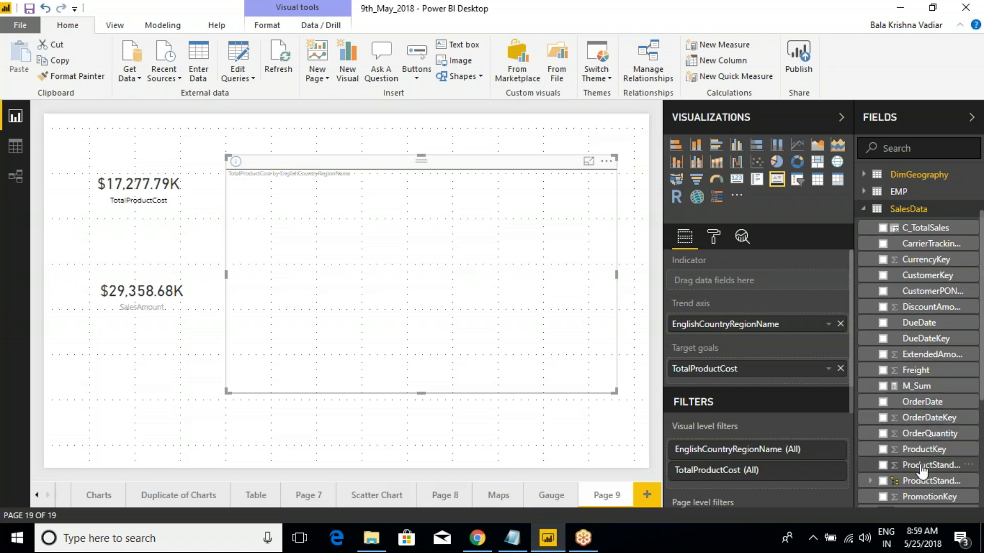
pyautogui.scroll(-4, 933, 417)
pyautogui.moveTo(929, 388); pyautogui.dragTo(764, 295)
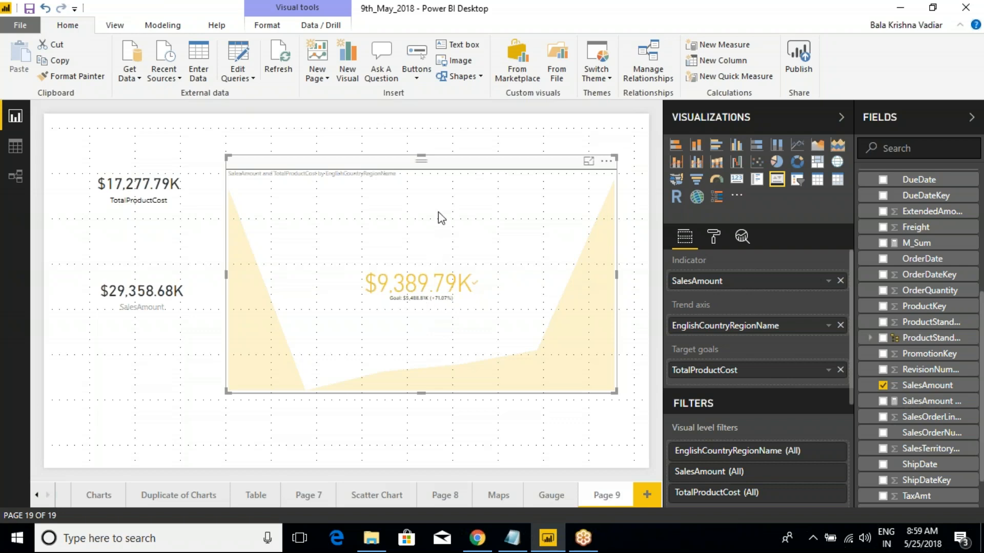
# Check the available field options for the KPI's trend axis and the aggregation options for its SalesAmount indicator.
pyautogui.rightClick(738, 329)
pyautogui.press('Escape')
pyautogui.rightClick(701, 282)
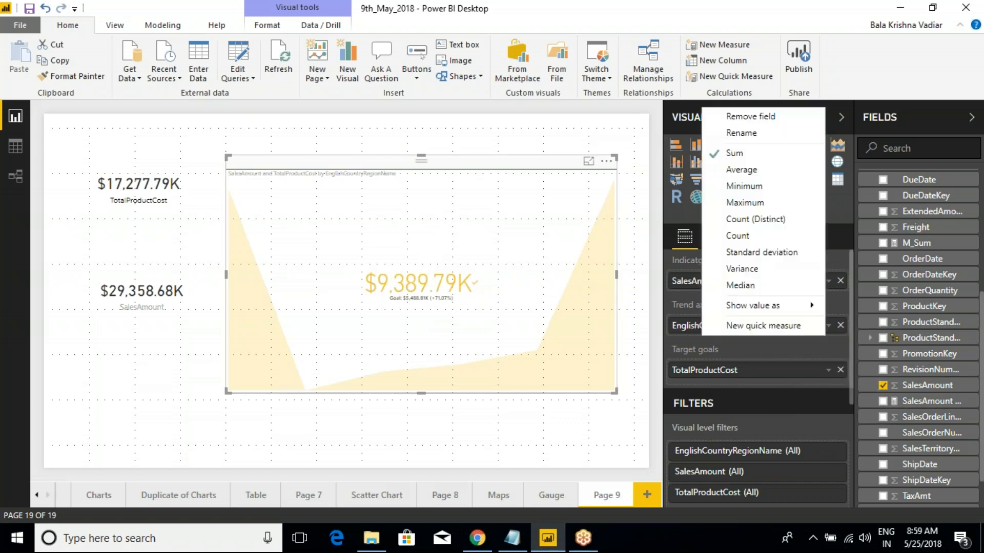
pyautogui.click(693, 329)
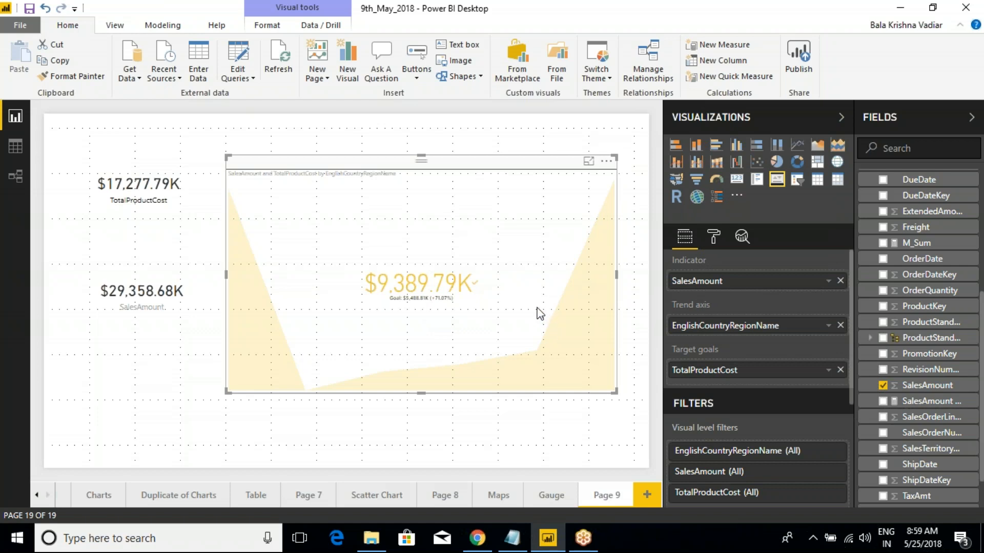
pyautogui.moveTo(650, 262)
pyautogui.mouseDown()
pyautogui.moveTo(702, 290)
pyautogui.moveTo(747, 289)
pyautogui.mouseUp()
pyautogui.moveTo(679, 342)
pyautogui.mouseDown()
pyautogui.moveTo(658, 349)
pyautogui.moveTo(761, 379)
pyautogui.moveTo(767, 362)
pyautogui.mouseUp()
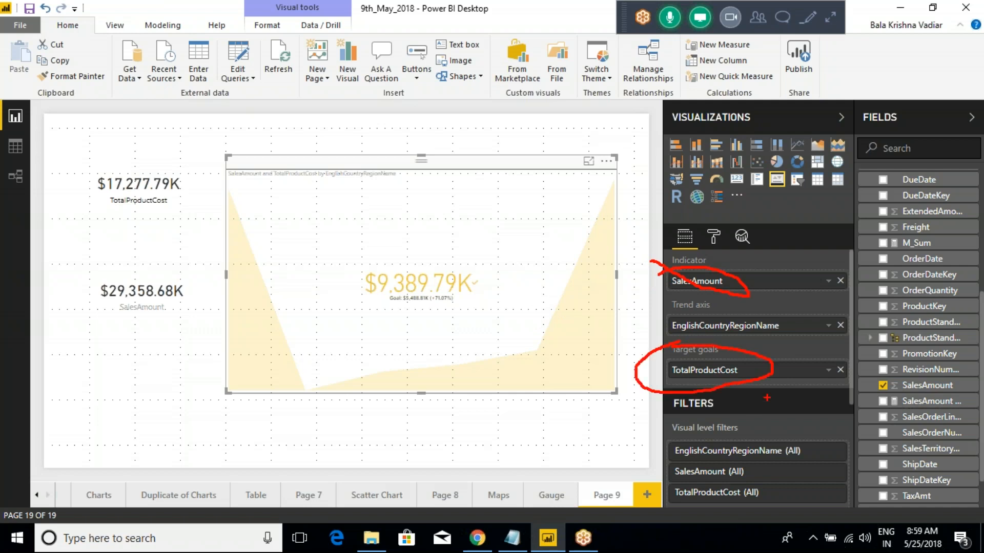
pyautogui.moveTo(420, 365)
pyautogui.mouseDown()
pyautogui.moveTo(424, 380)
pyautogui.moveTo(451, 351)
pyautogui.moveTo(516, 334)
pyautogui.mouseUp()
pyautogui.click(490, 343)
pyautogui.moveTo(536, 322)
pyautogui.mouseDown()
pyautogui.moveTo(563, 336)
pyautogui.moveTo(579, 316)
pyautogui.mouseUp()
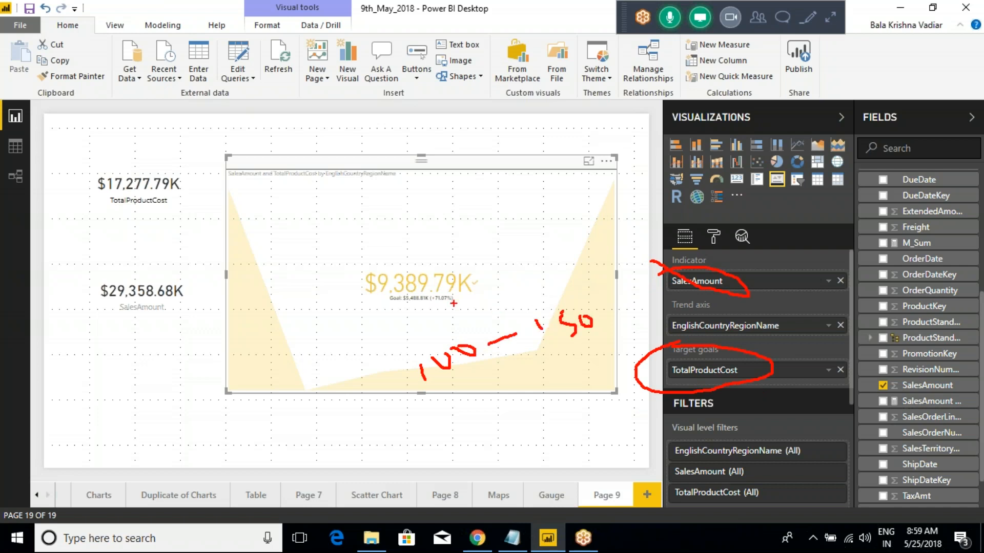
pyautogui.moveTo(358, 252); pyautogui.dragTo(357, 303)
pyautogui.moveTo(358, 252)
pyautogui.mouseDown()
pyautogui.moveTo(484, 303)
pyautogui.moveTo(339, 309)
pyautogui.mouseUp()
pyautogui.moveTo(480, 286)
pyautogui.mouseDown()
pyautogui.moveTo(480, 332)
pyautogui.moveTo(481, 286)
pyautogui.moveTo(527, 306)
pyautogui.mouseUp()
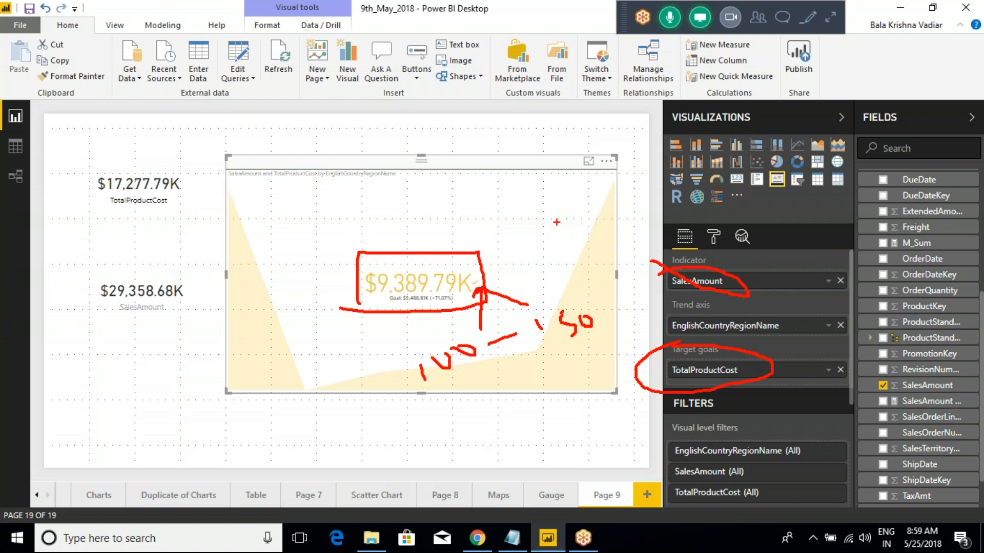
pyautogui.click(808, 18)
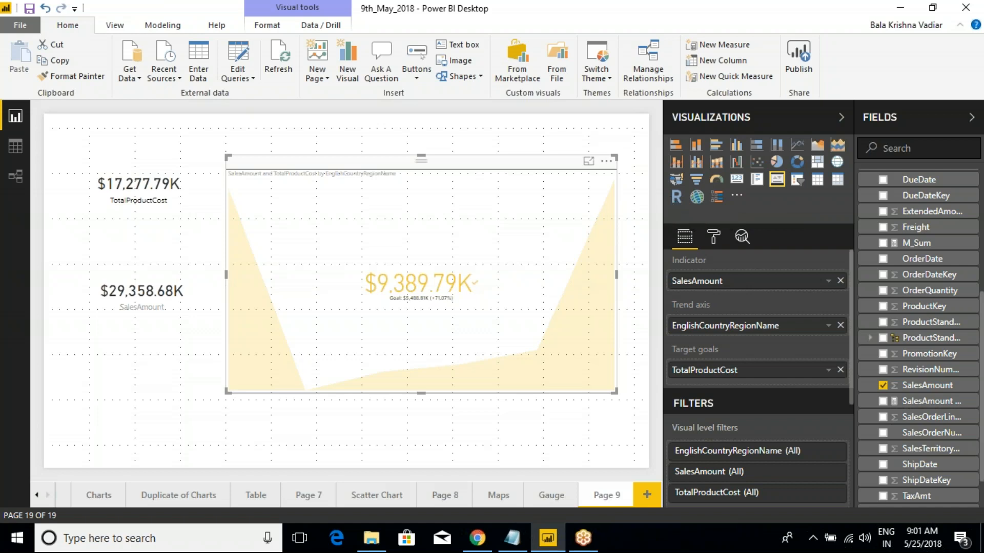
pyautogui.click(487, 146)
pyautogui.click(445, 160)
pyautogui.click(159, 165)
pyautogui.click(311, 168)
pyautogui.click(171, 262)
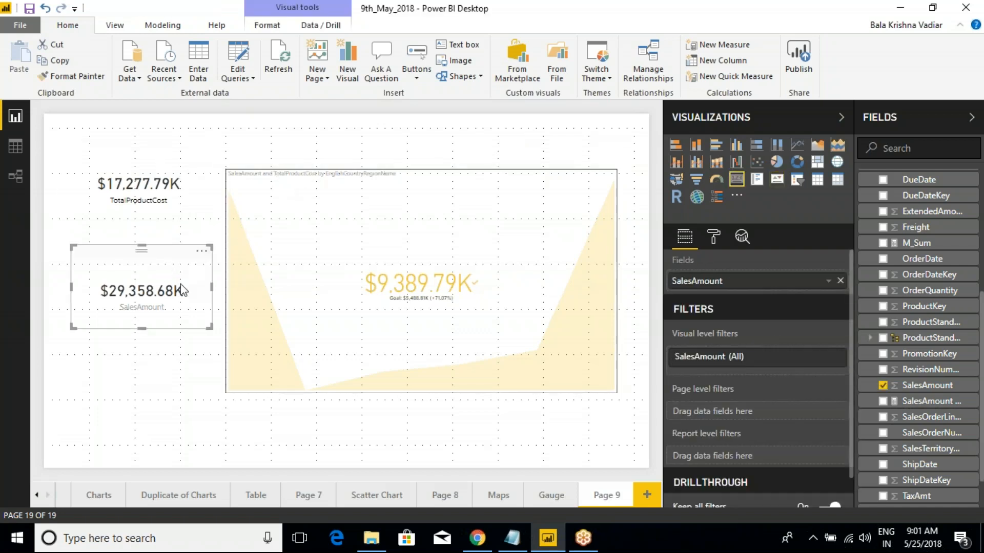
# Switch to the Class Notes file in Notepad and delete the "Tomorrow : All Pending Visuals" line below the KPI entry.
pyautogui.hotkey('alt', 'Tab')
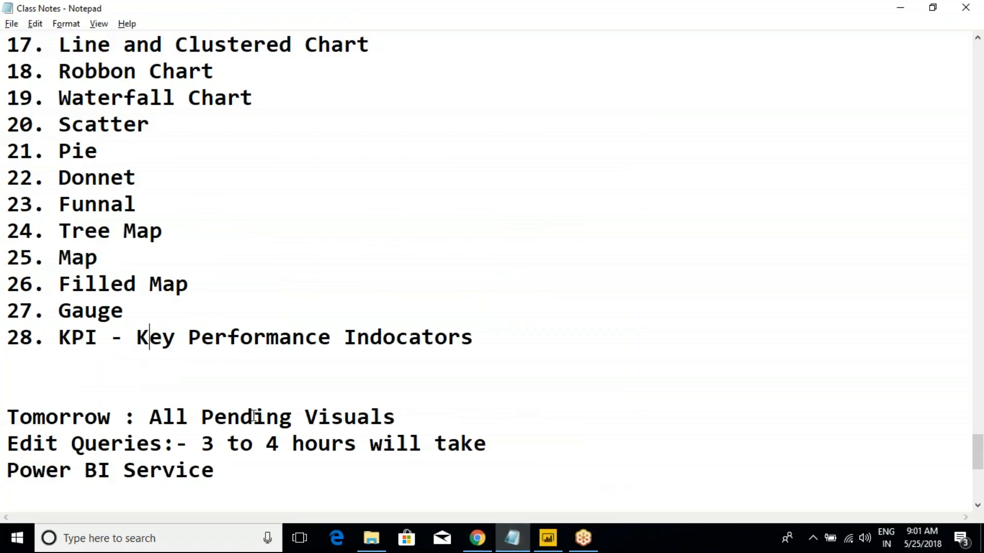
pyautogui.scroll(-2, 114, 391)
pyautogui.moveTo(413, 262); pyautogui.dragTo(7, 202)
pyautogui.press('Delete')
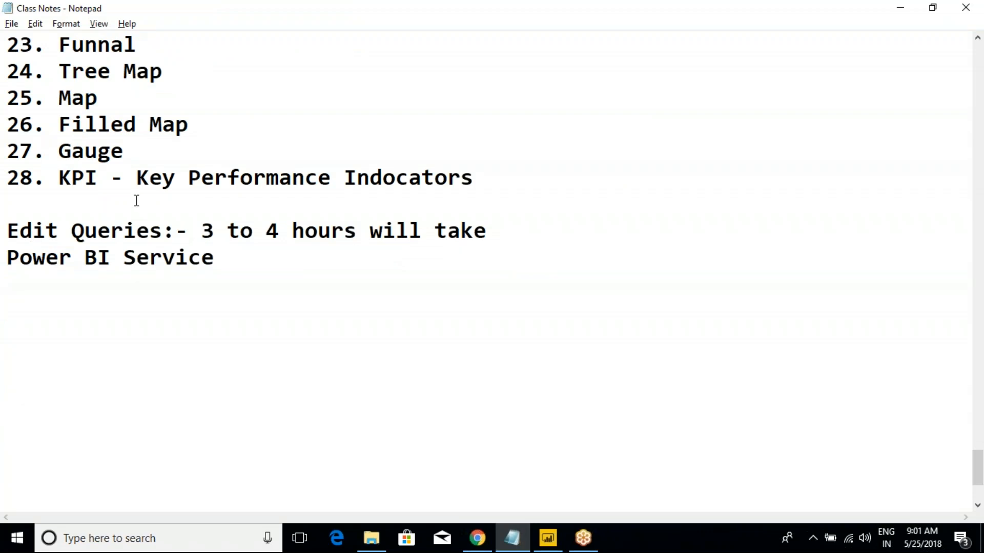
# Add a new line reading "Edit Queries:-" above the existing Edit Queries time estimate in the notes.
pyautogui.press('Return')
pyautogui.write('Edit')
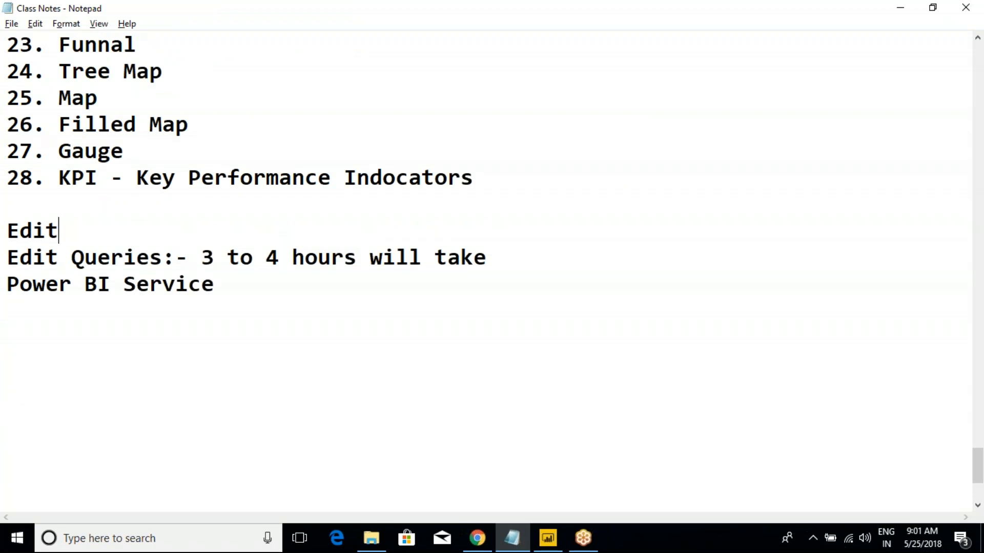
pyautogui.write(' Queries:-')
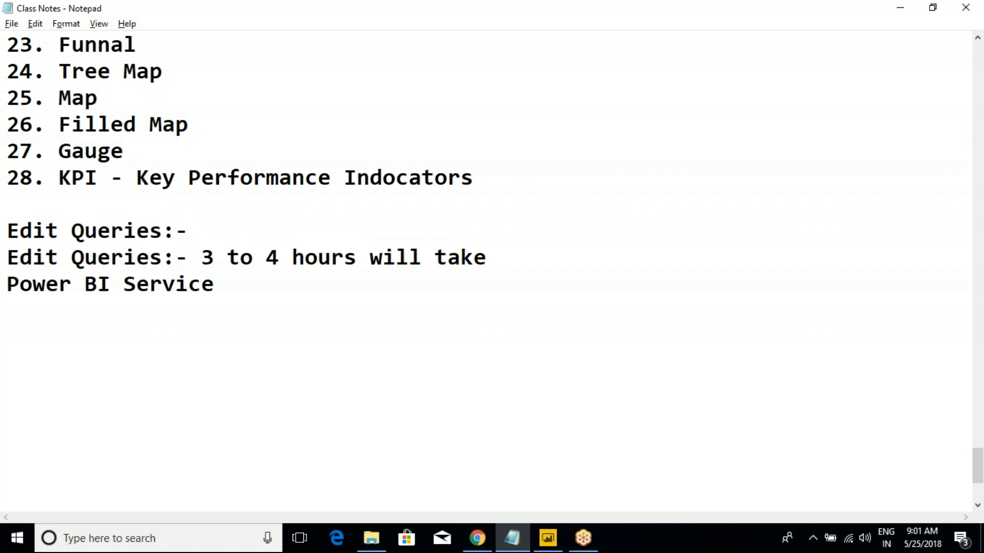
pyautogui.moveTo(253, 300); pyautogui.dragTo(8, 286)
pyautogui.click(123, 261)
pyautogui.moveTo(517, 264); pyautogui.dragTo(215, 259)
pyautogui.keyDown('shift'); pyautogui.click(8, 232); pyautogui.keyUp('shift')
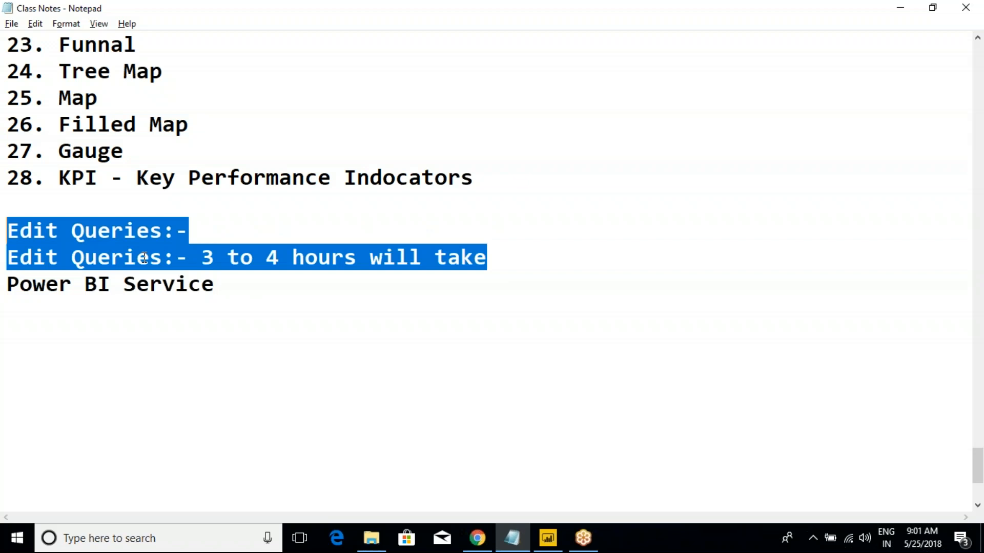
pyautogui.click(147, 256)
pyautogui.click(828, 31)
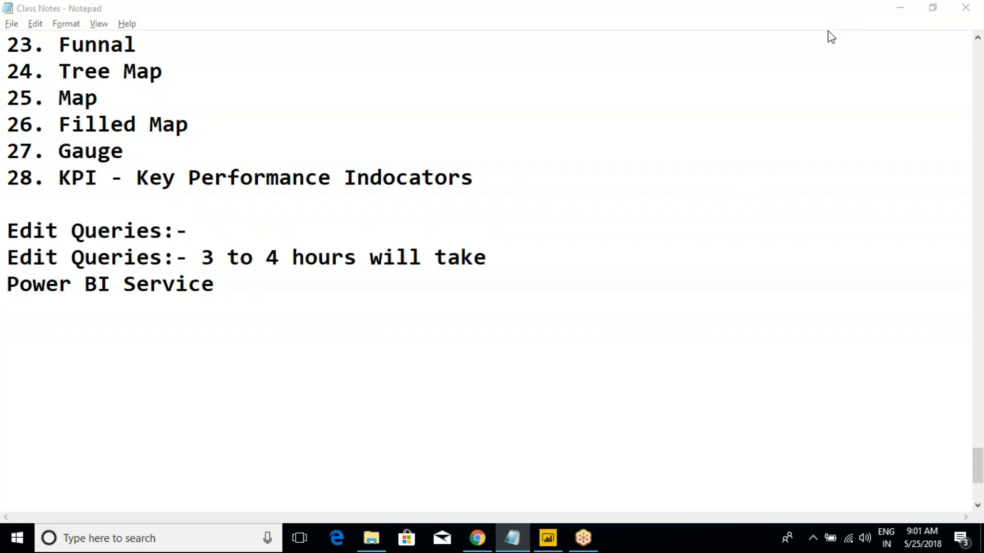
pyautogui.click(487, 286)
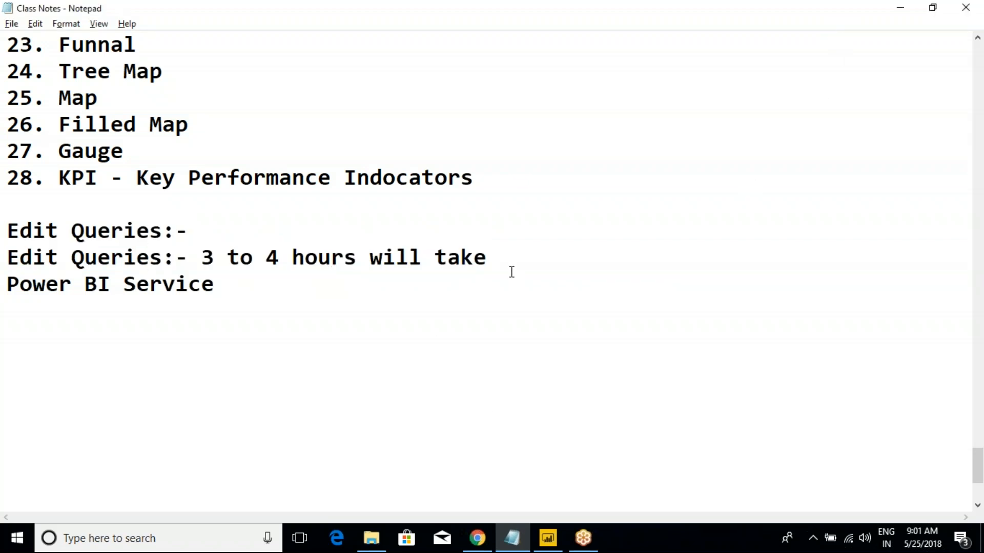
# Switch to Power BI Desktop and view the table relationships, the report page and the DimGeography table's data.
pyautogui.click(546, 549)
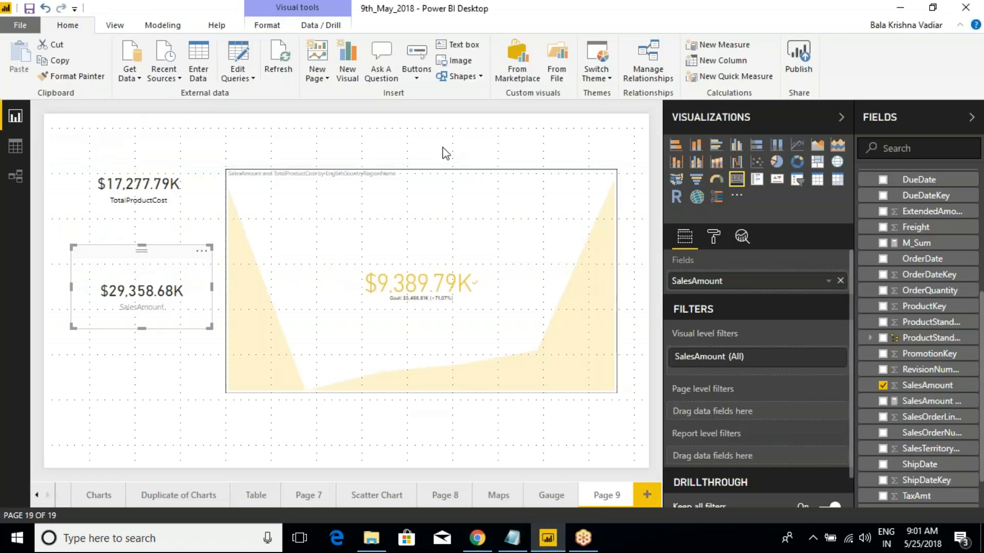
pyautogui.click(893, 13)
pyautogui.click(10, 145)
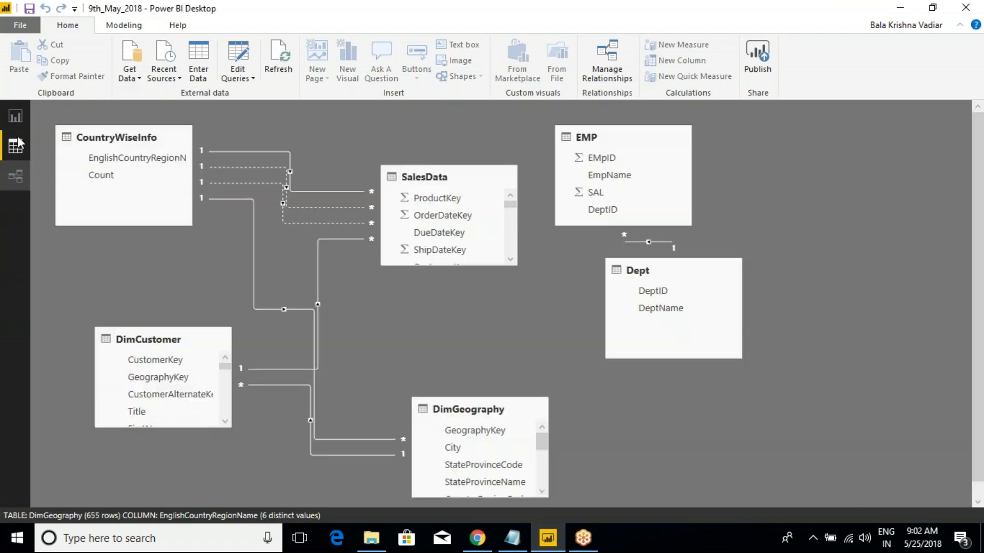
pyautogui.click(17, 120)
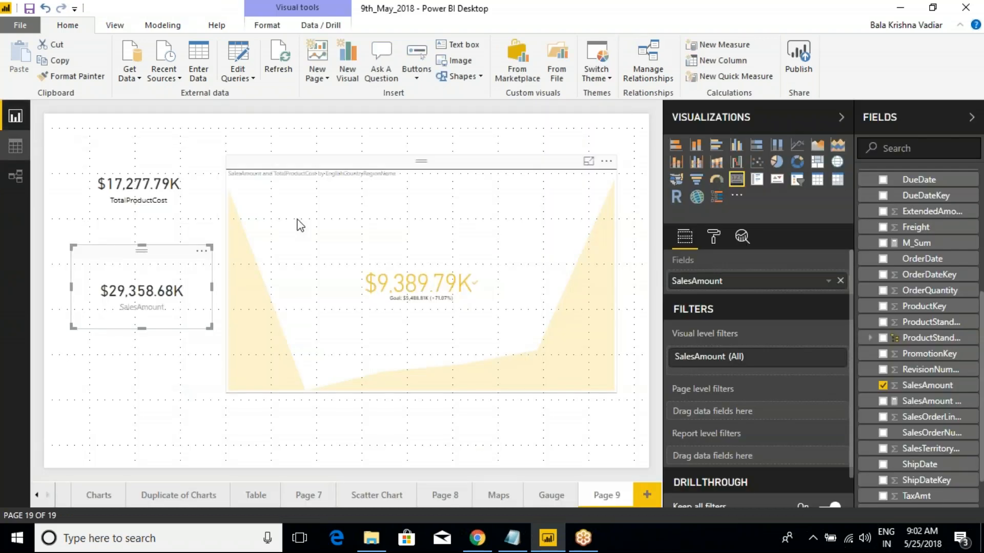
pyautogui.click(23, 146)
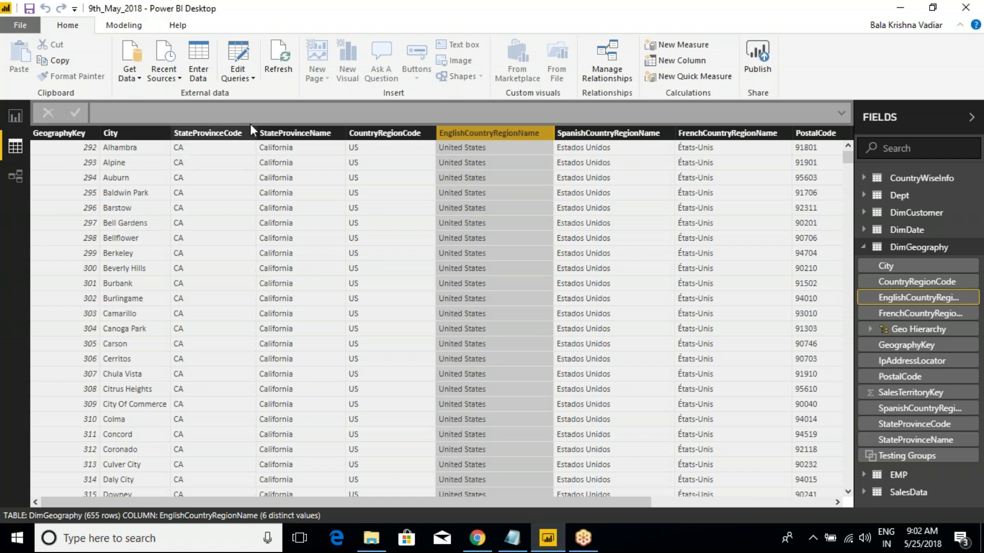
# Open the Power Query Editor through Edit Queries to show the report's queries.
pyautogui.click(239, 78)
pyautogui.click(273, 96)
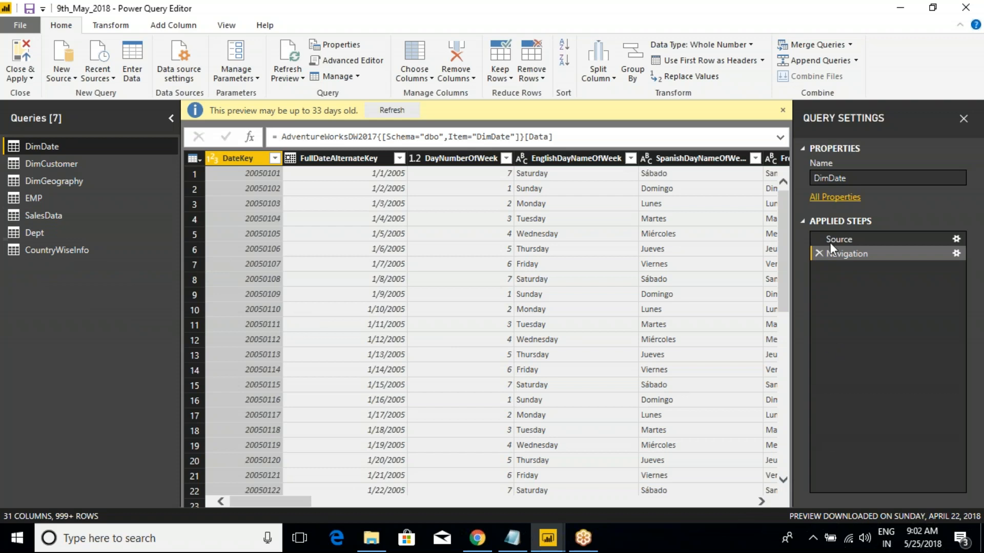
pyautogui.click(831, 17)
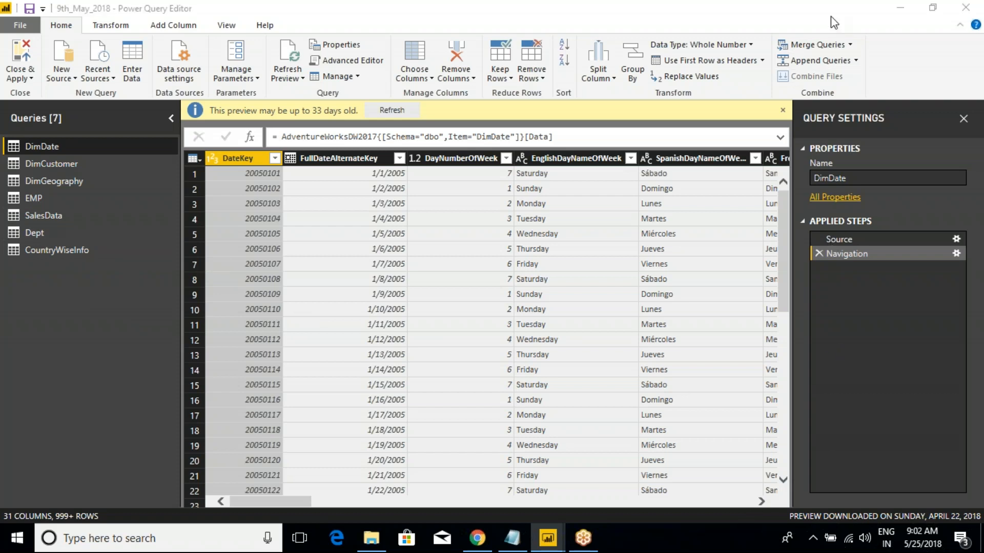
pyautogui.click(835, 22)
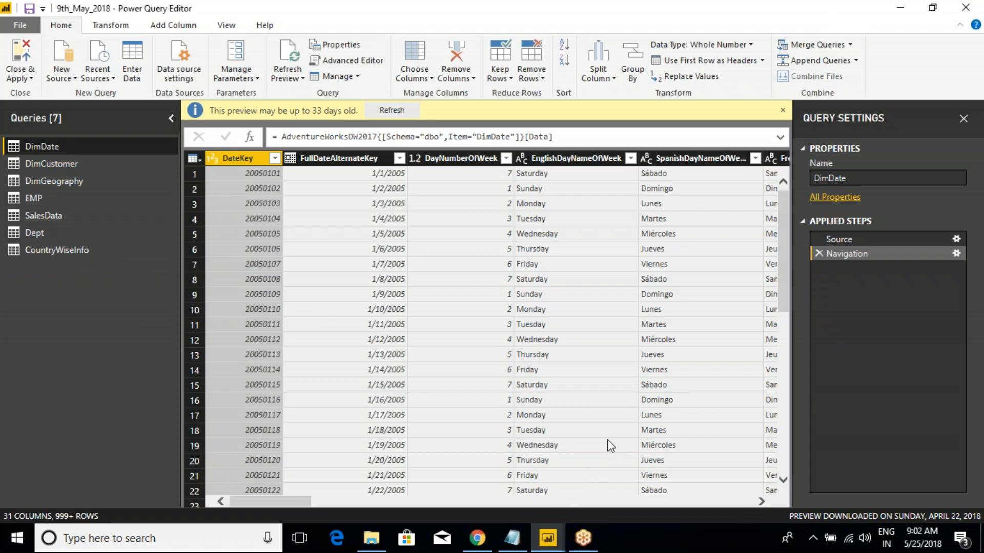